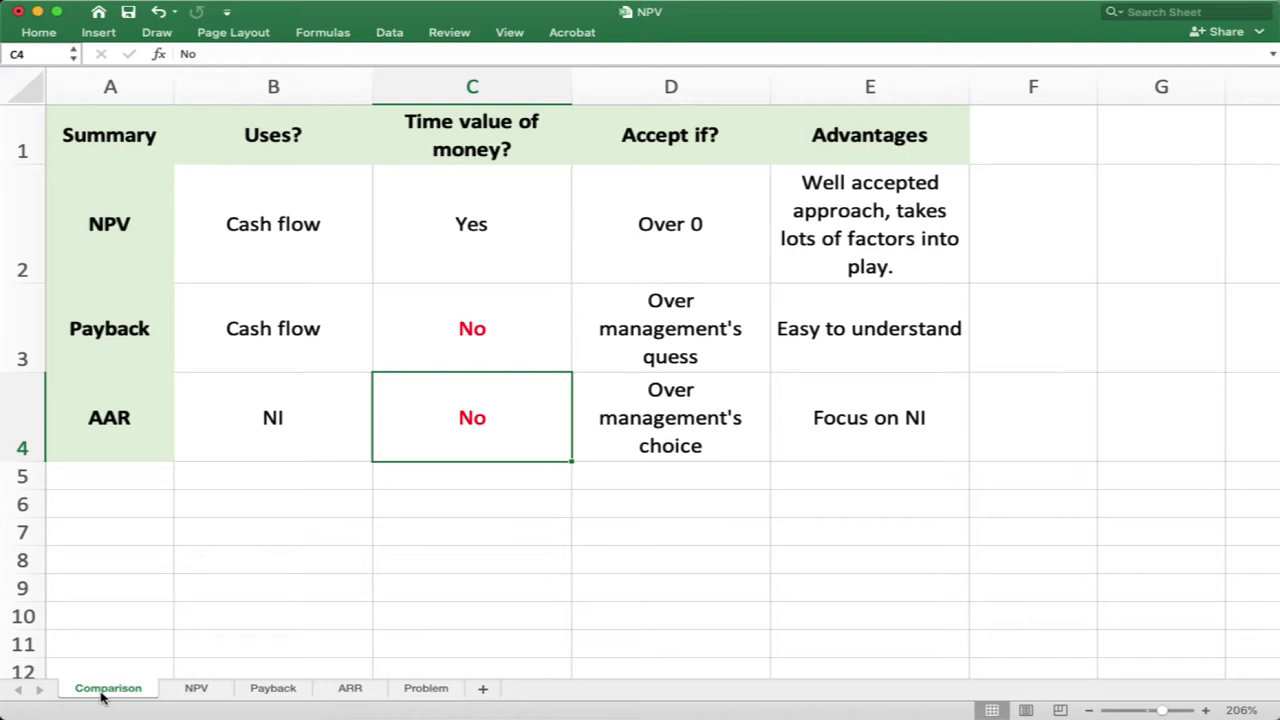
Leave the Comparison summary table and go to the NPV sheet.
click(205, 690)
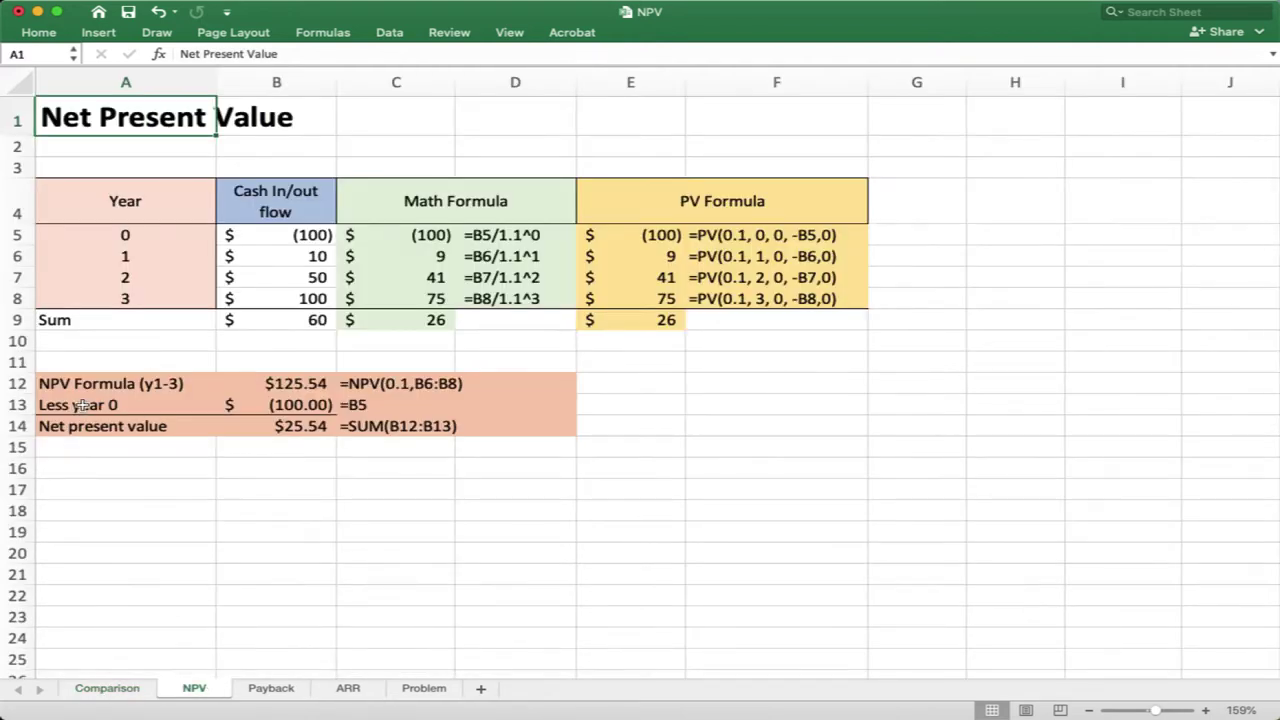
click(145, 535)
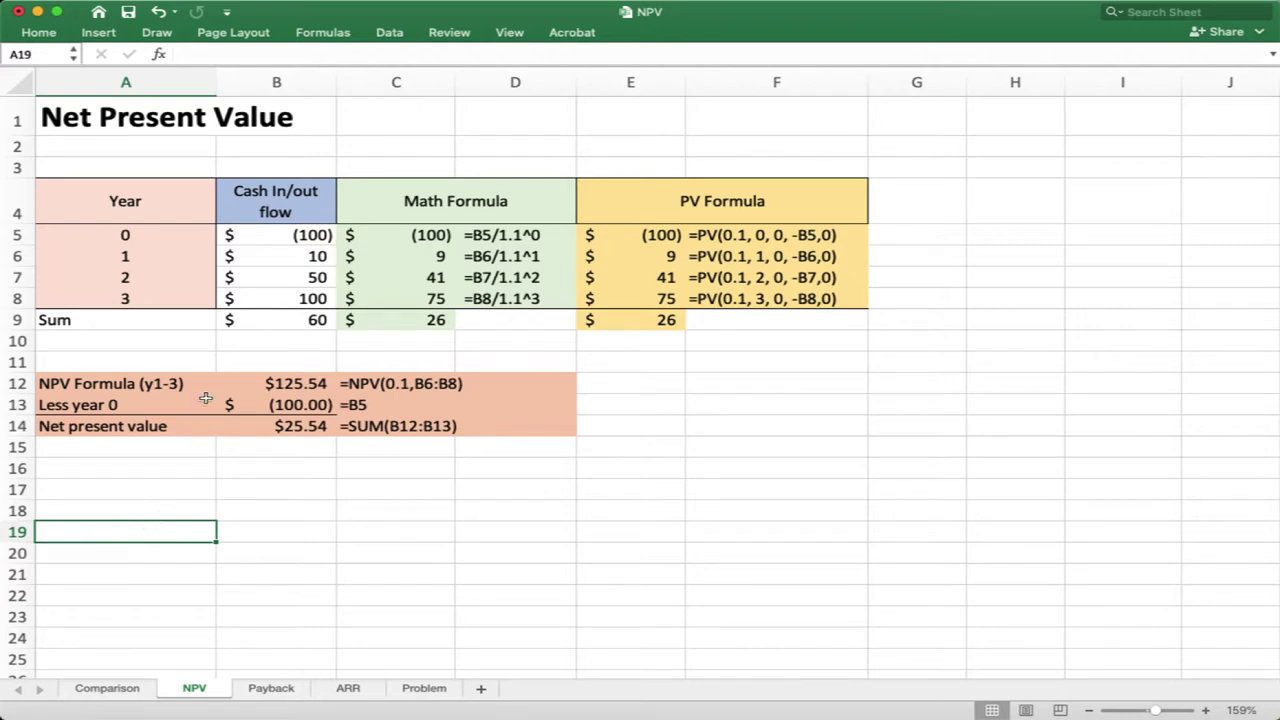
click(180, 236)
drag(180, 236, 184, 303)
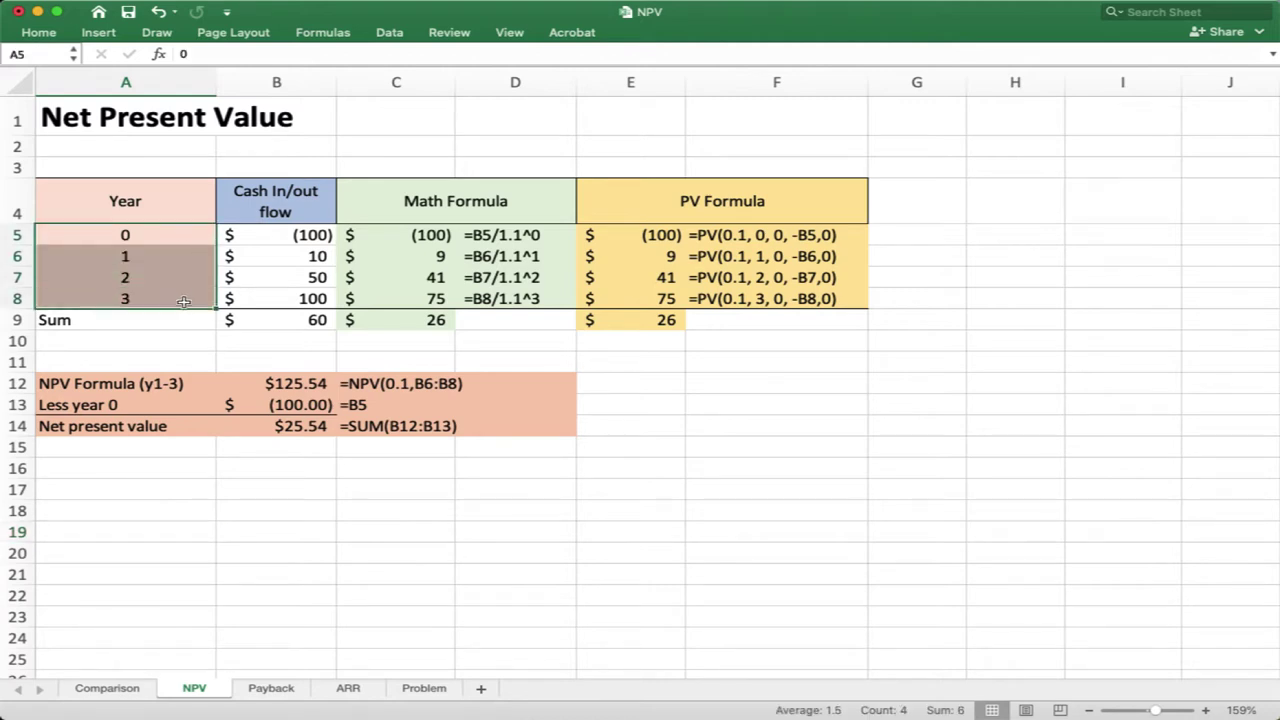
click(175, 235)
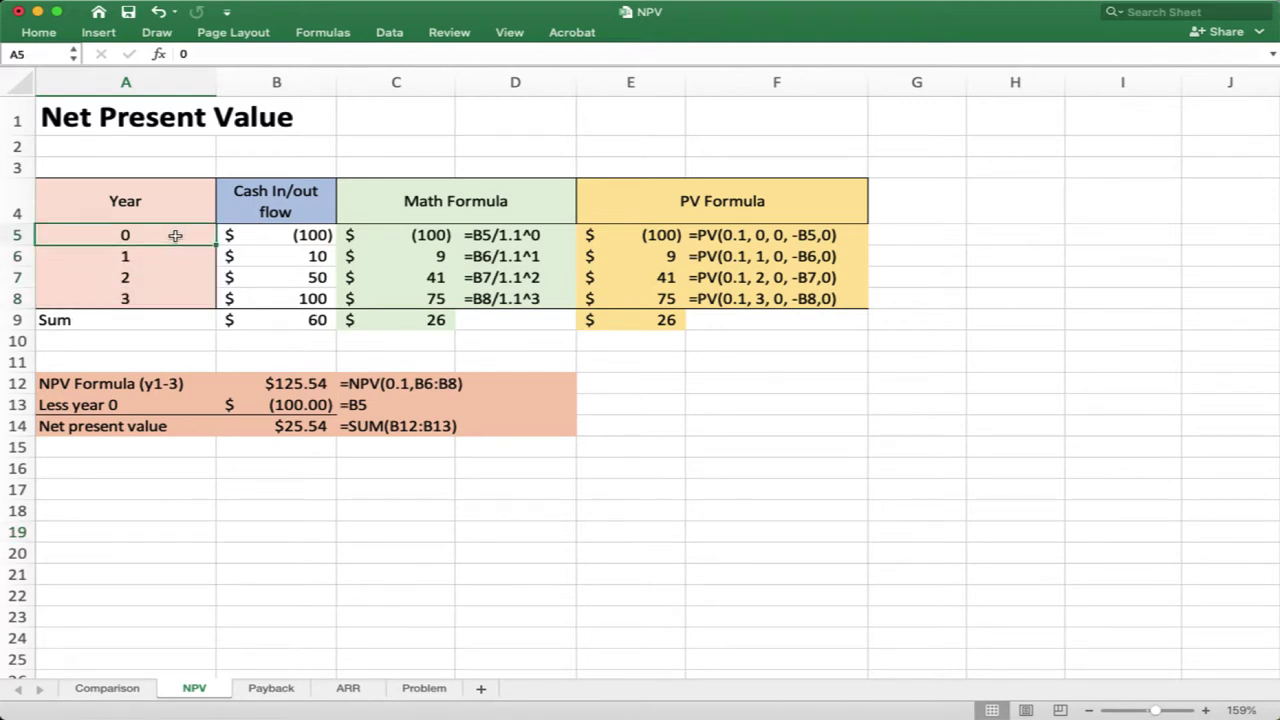
click(236, 237)
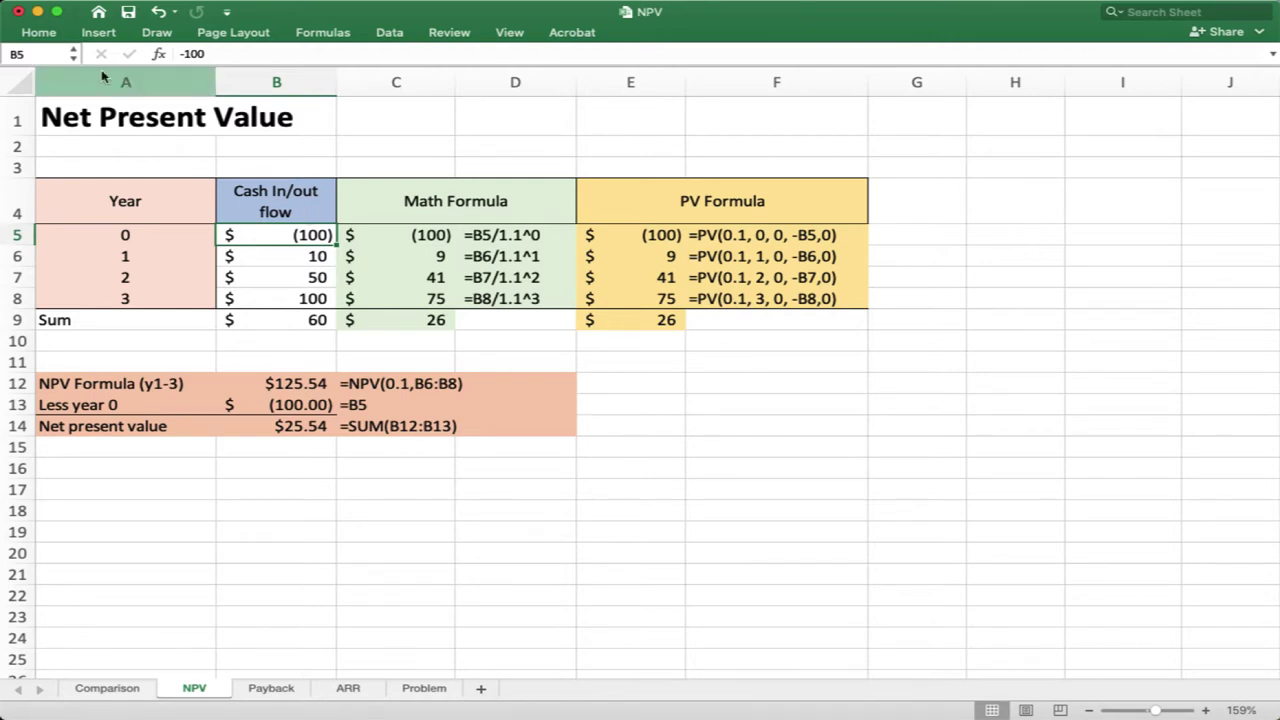
Format the year 0 cash flow in B5 as dollar accounting with no decimals, showing $ (100).
click(45, 33)
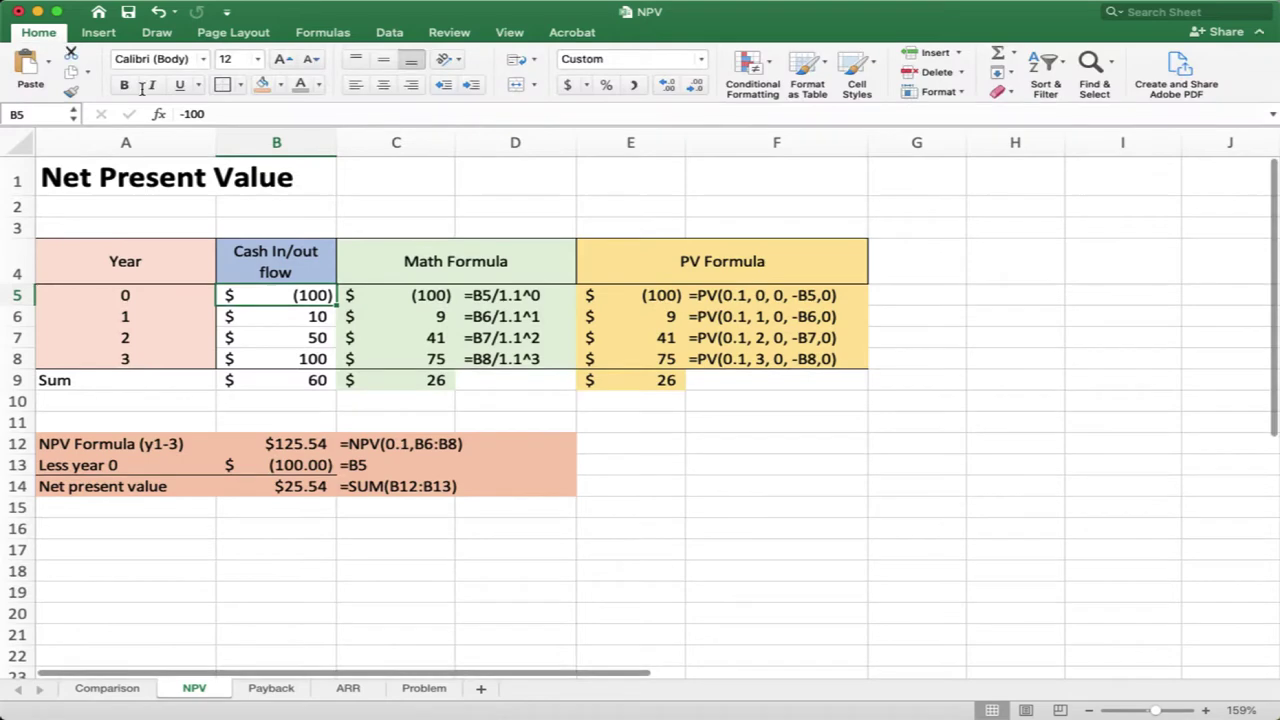
click(634, 85)
click(708, 61)
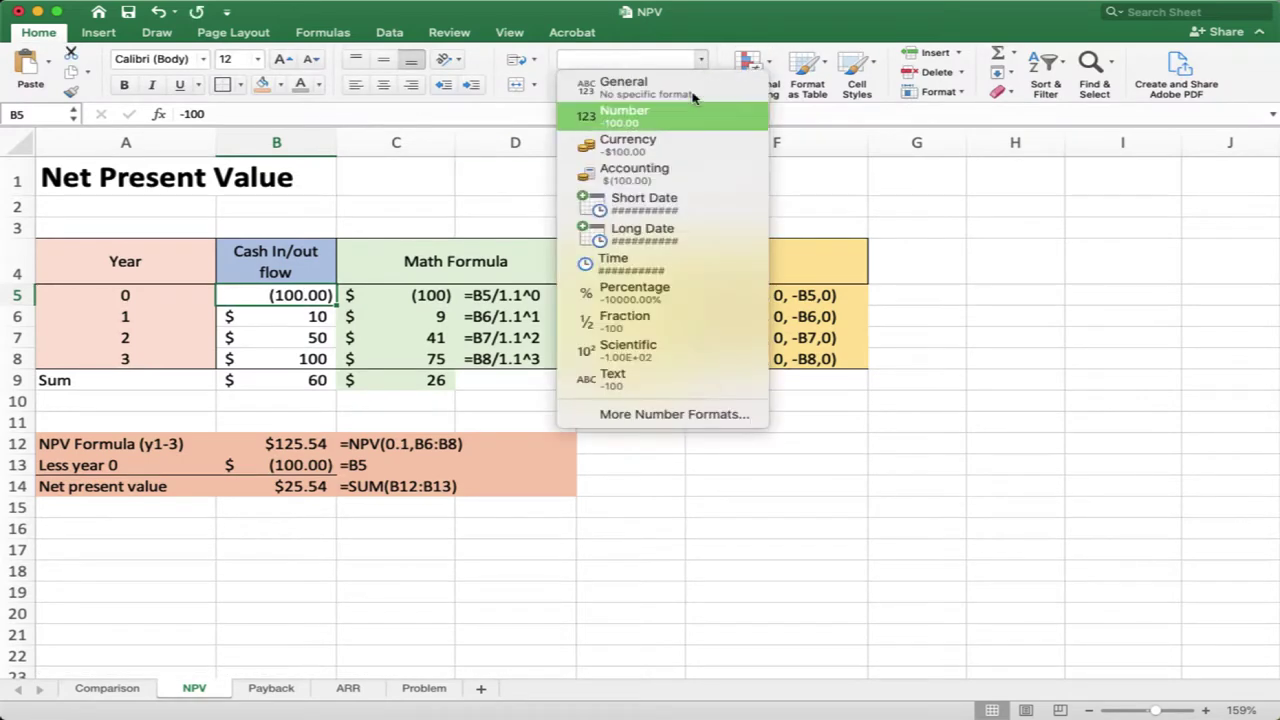
click(676, 118)
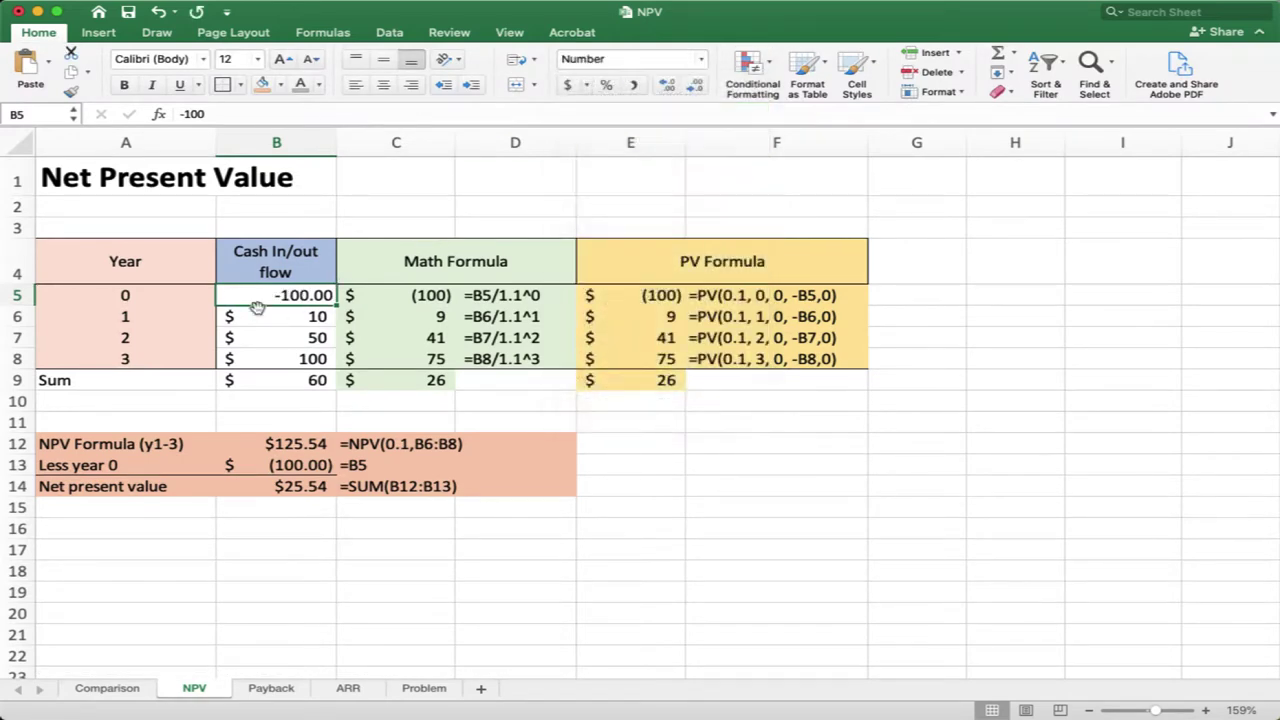
click(567, 86)
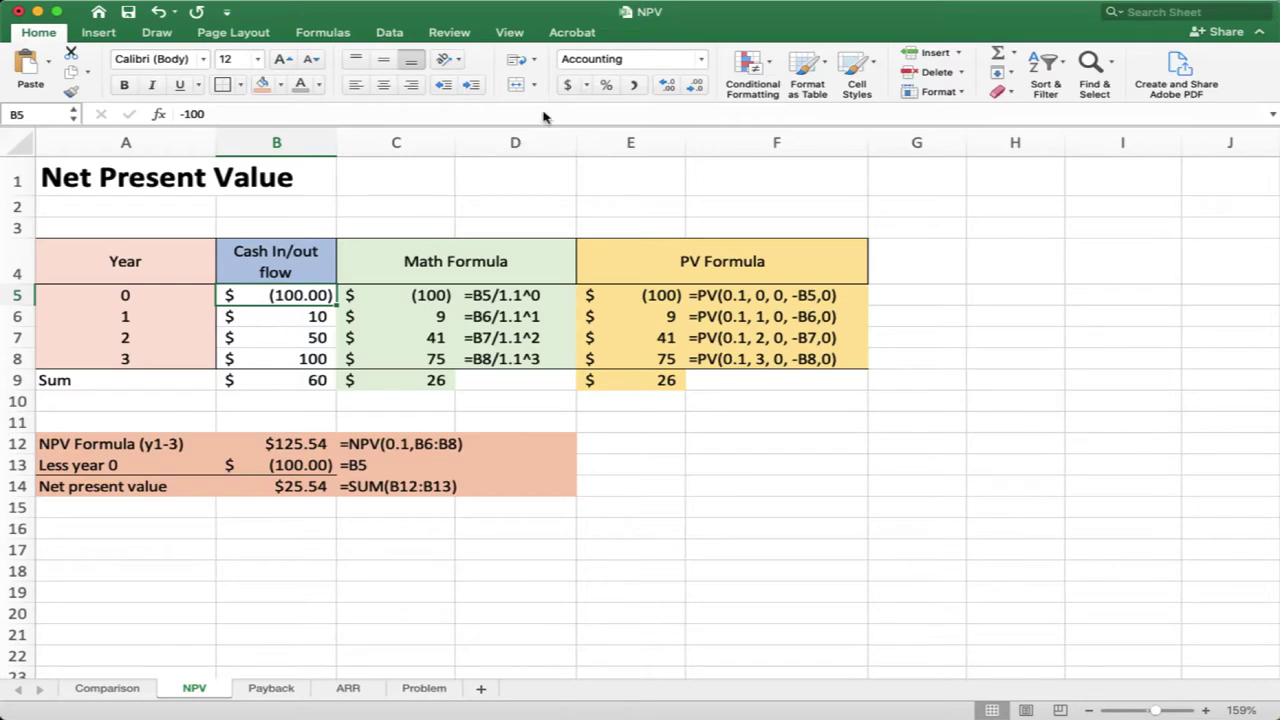
double_click(695, 85)
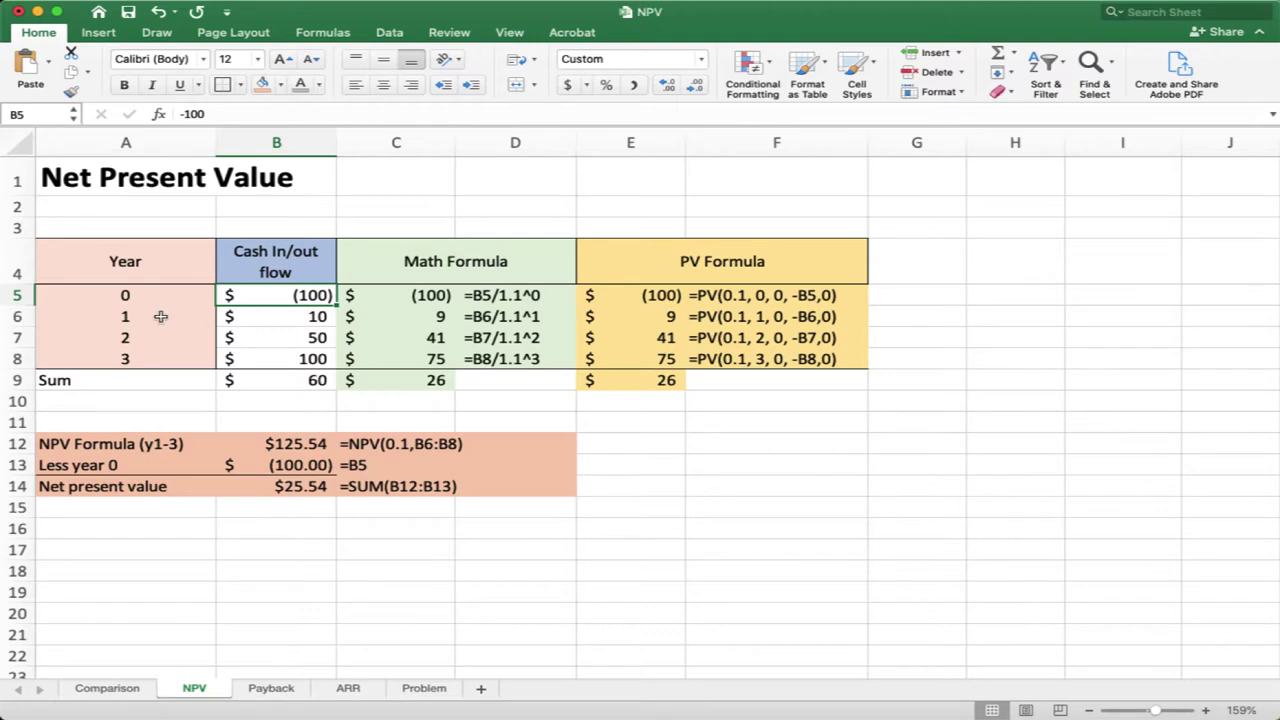
Select years 1–3, check the B6–B8 cash flows, and return to year 0.
drag(166, 316, 164, 357)
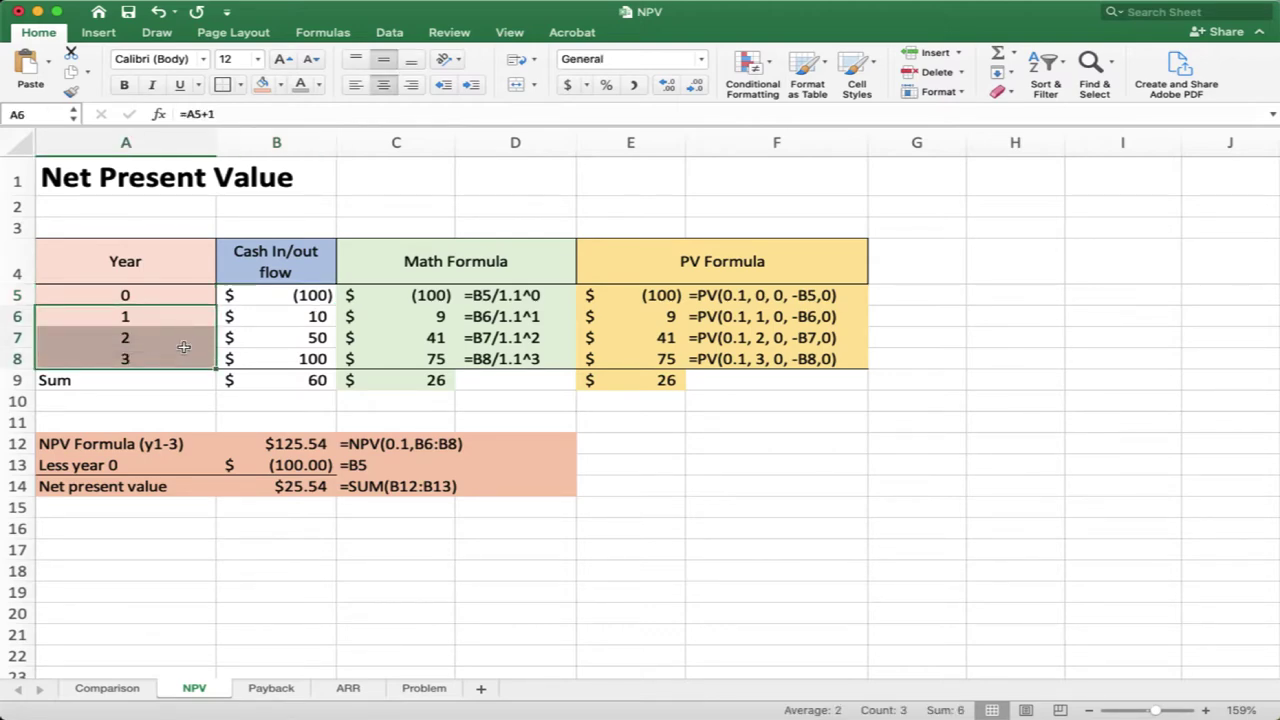
click(266, 317)
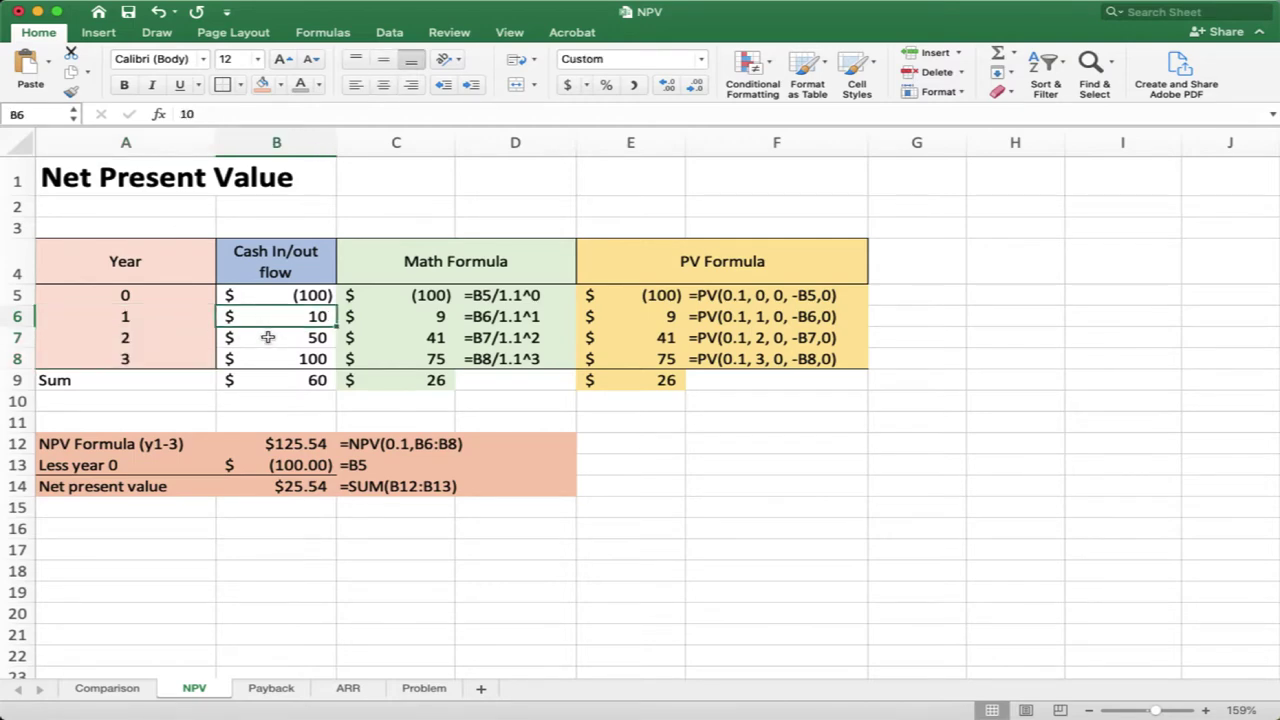
click(267, 337)
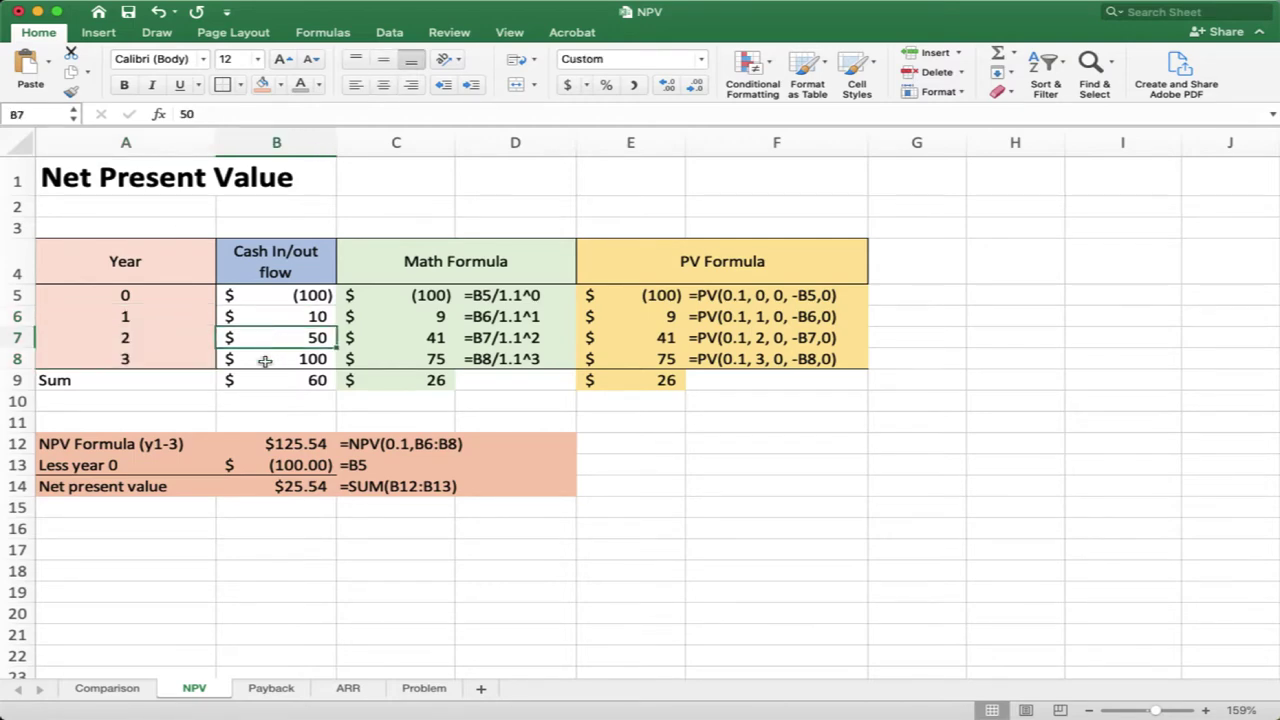
click(263, 362)
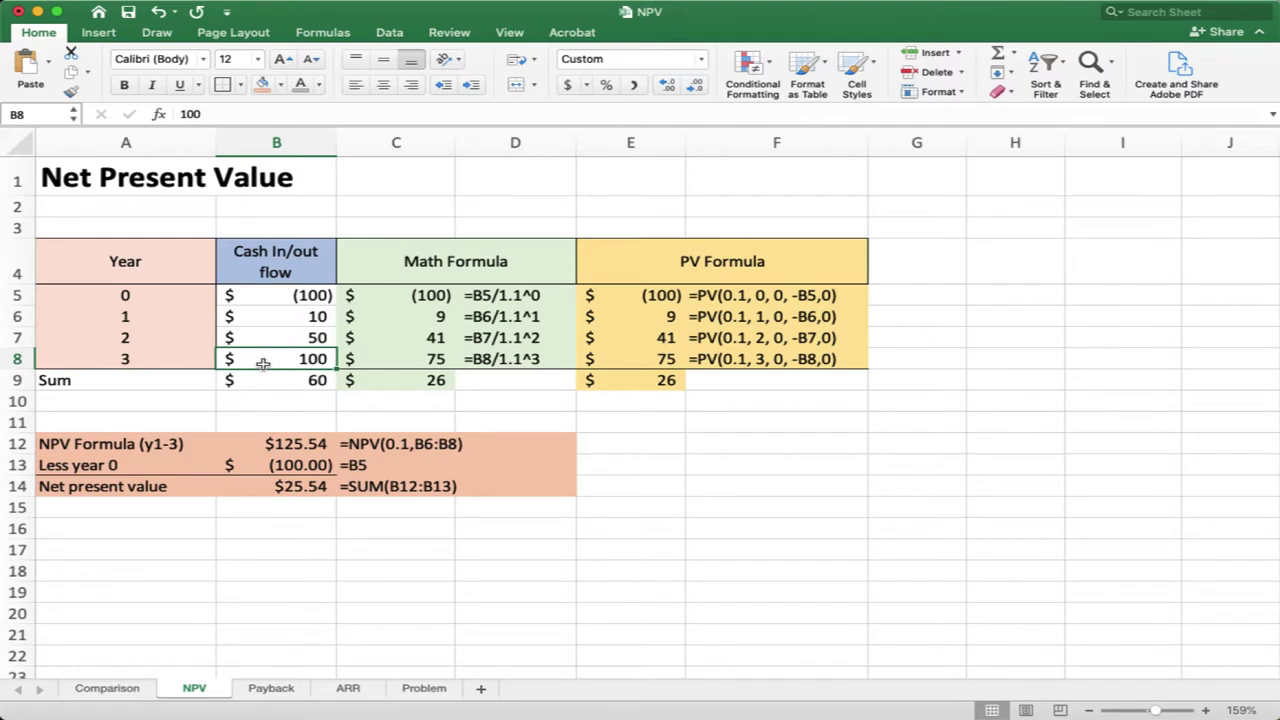
key(Up)
key(Up)
key(Up)
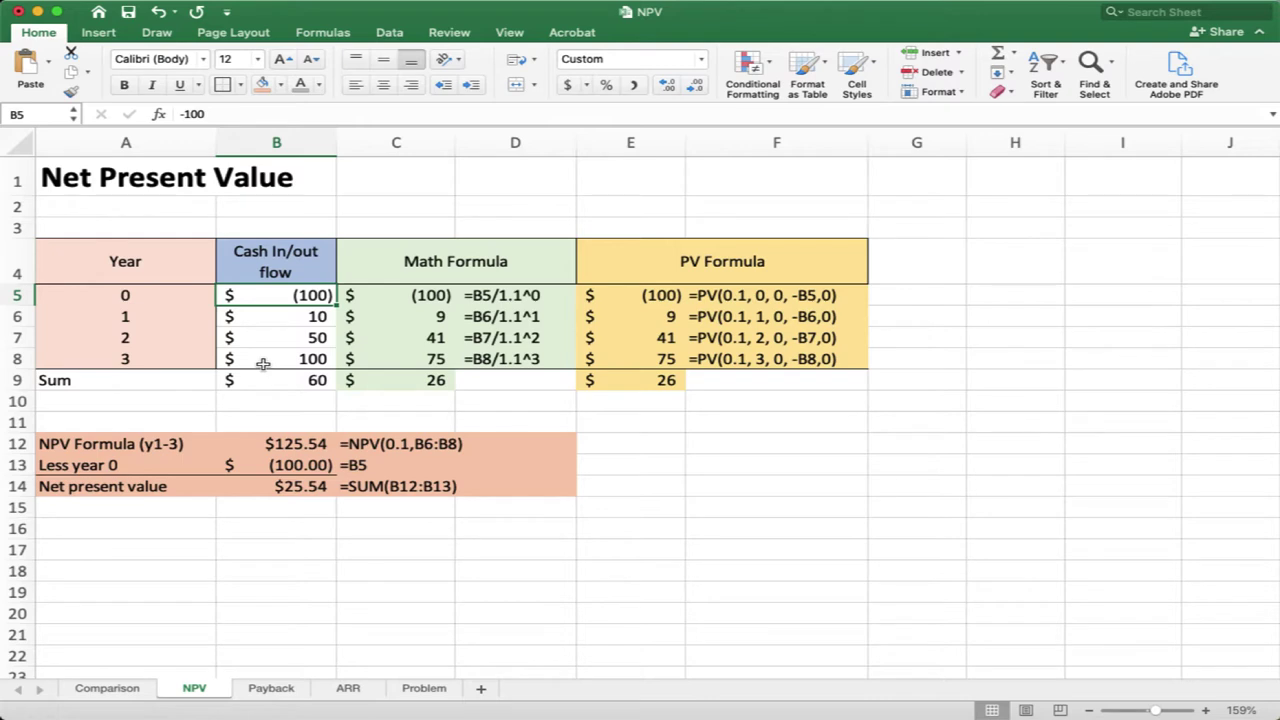
click(375, 297)
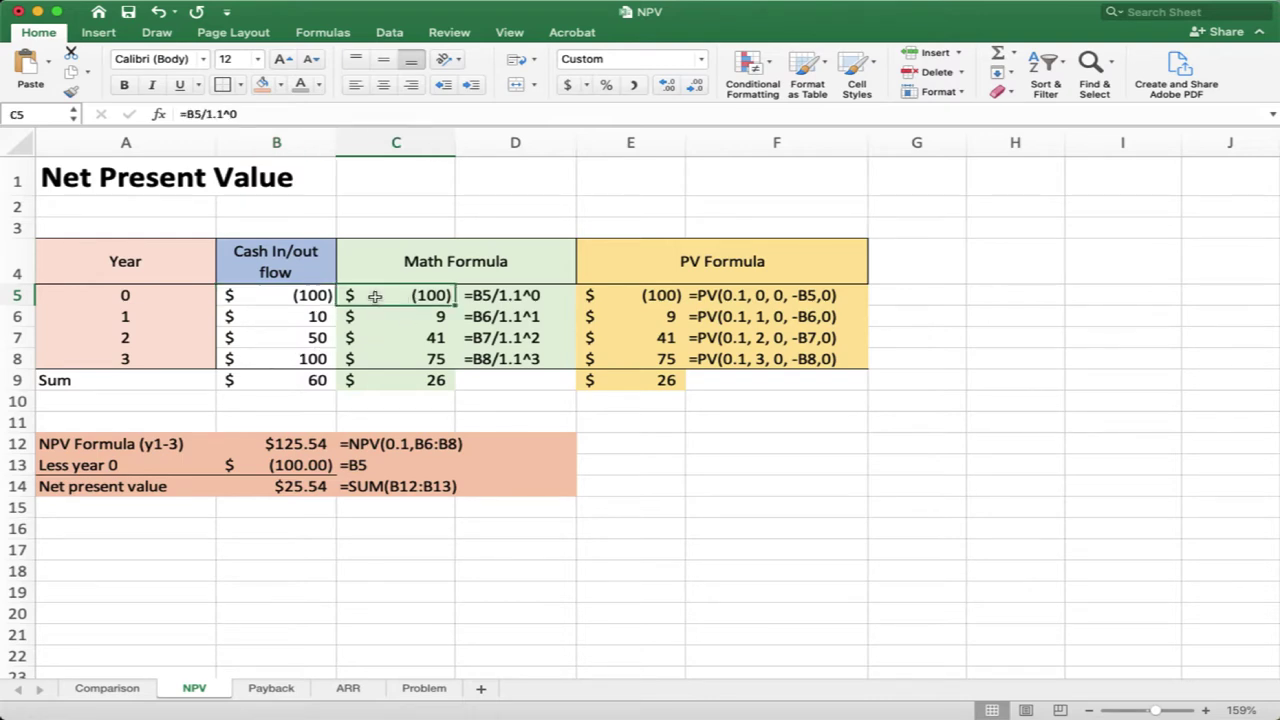
click(409, 264)
key(shift+Down)
key(shift+Down)
key(shift+Down)
key(shift+Down)
key(shift+Down)
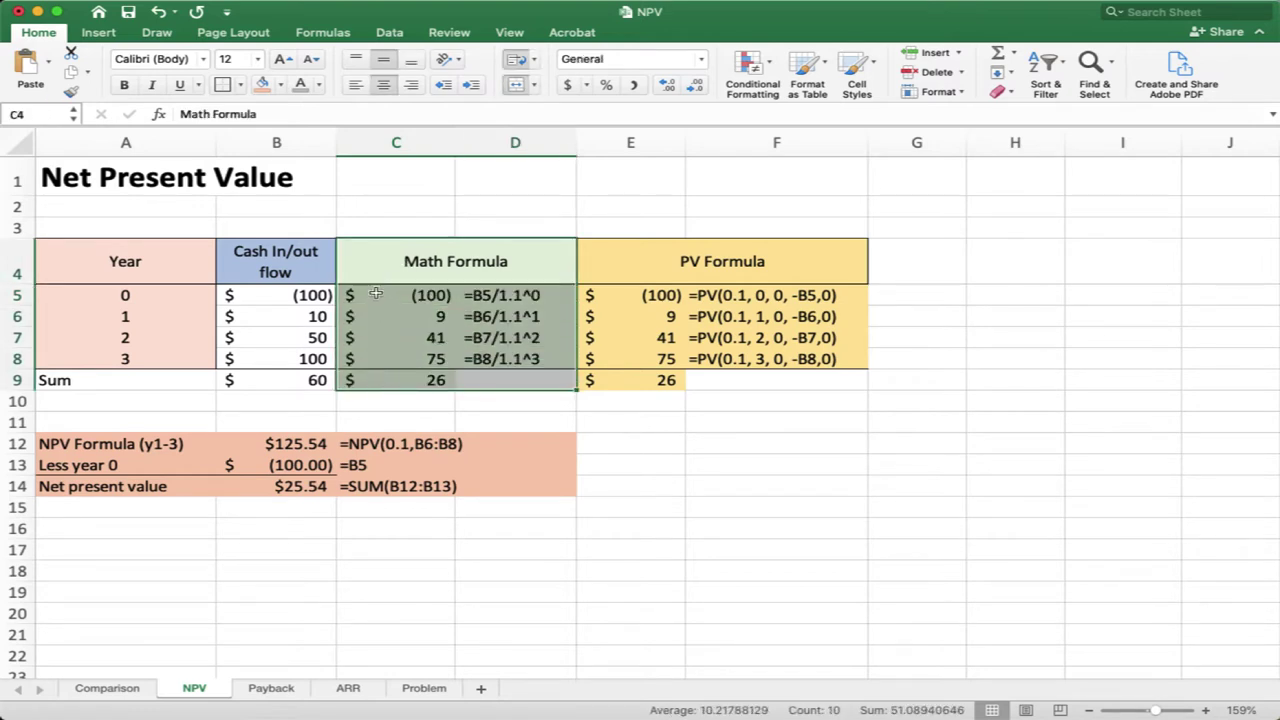
click(388, 358)
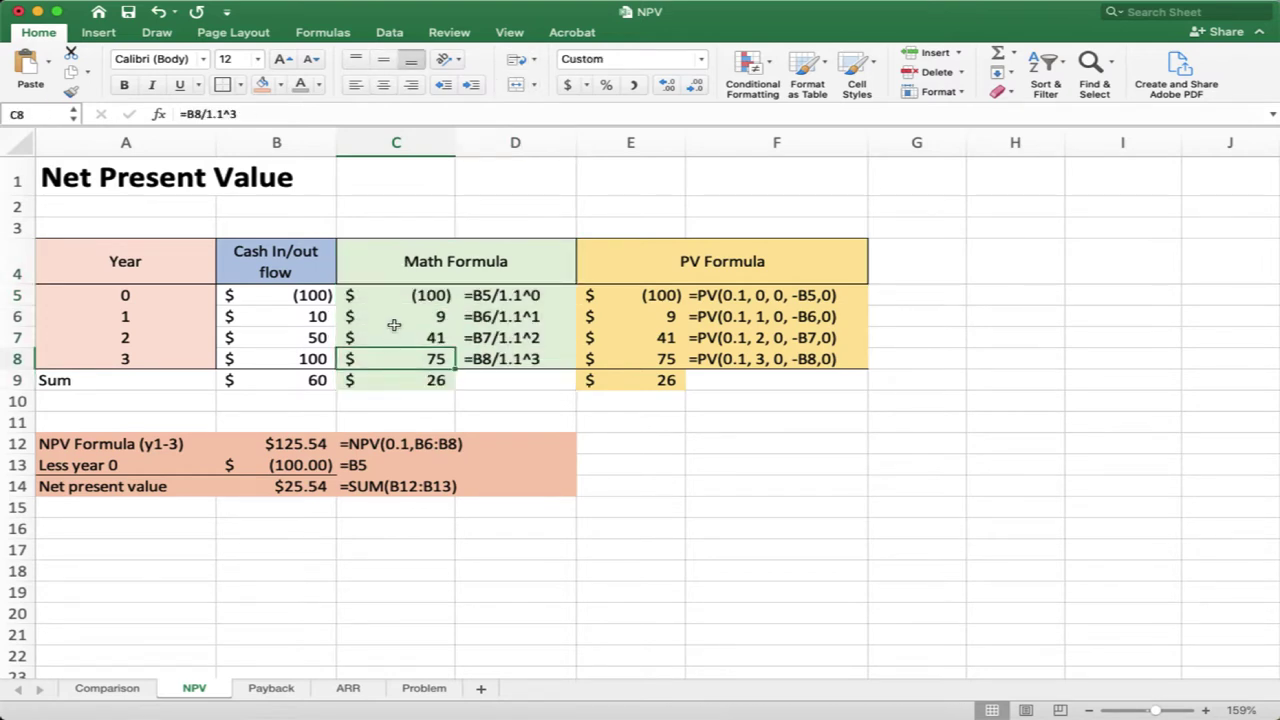
click(394, 318)
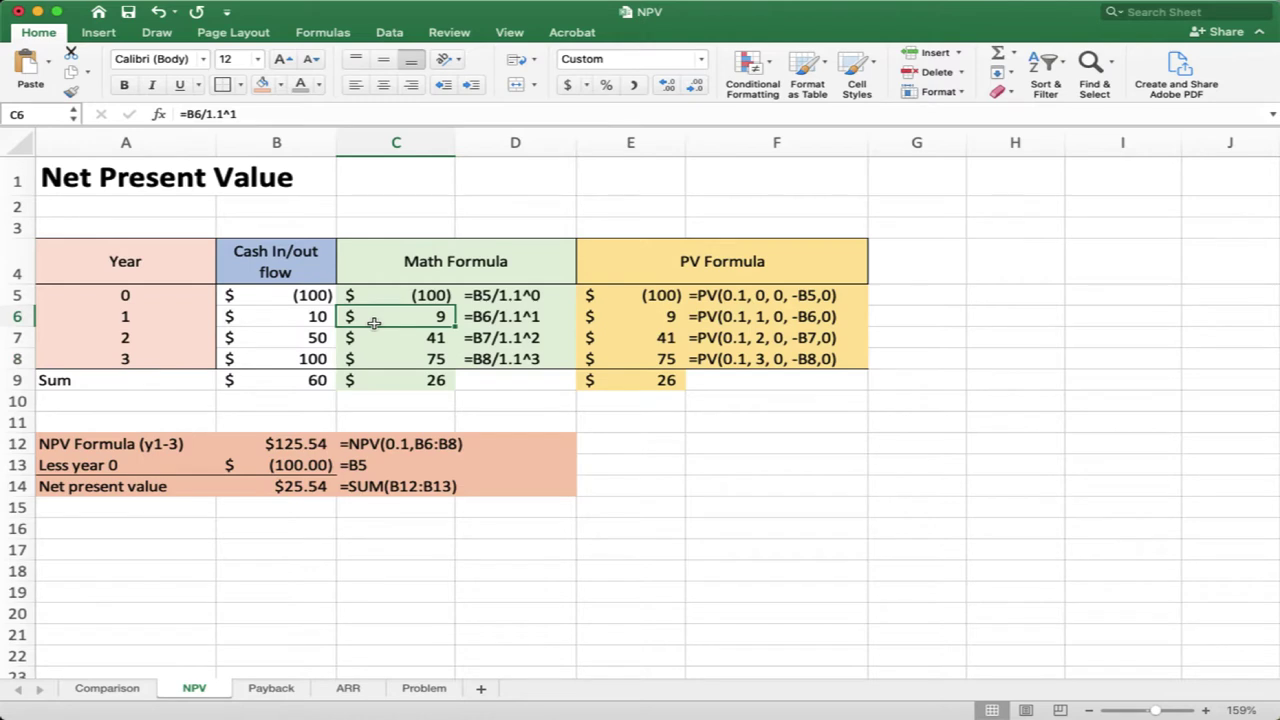
click(334, 318)
click(374, 315)
click(268, 319)
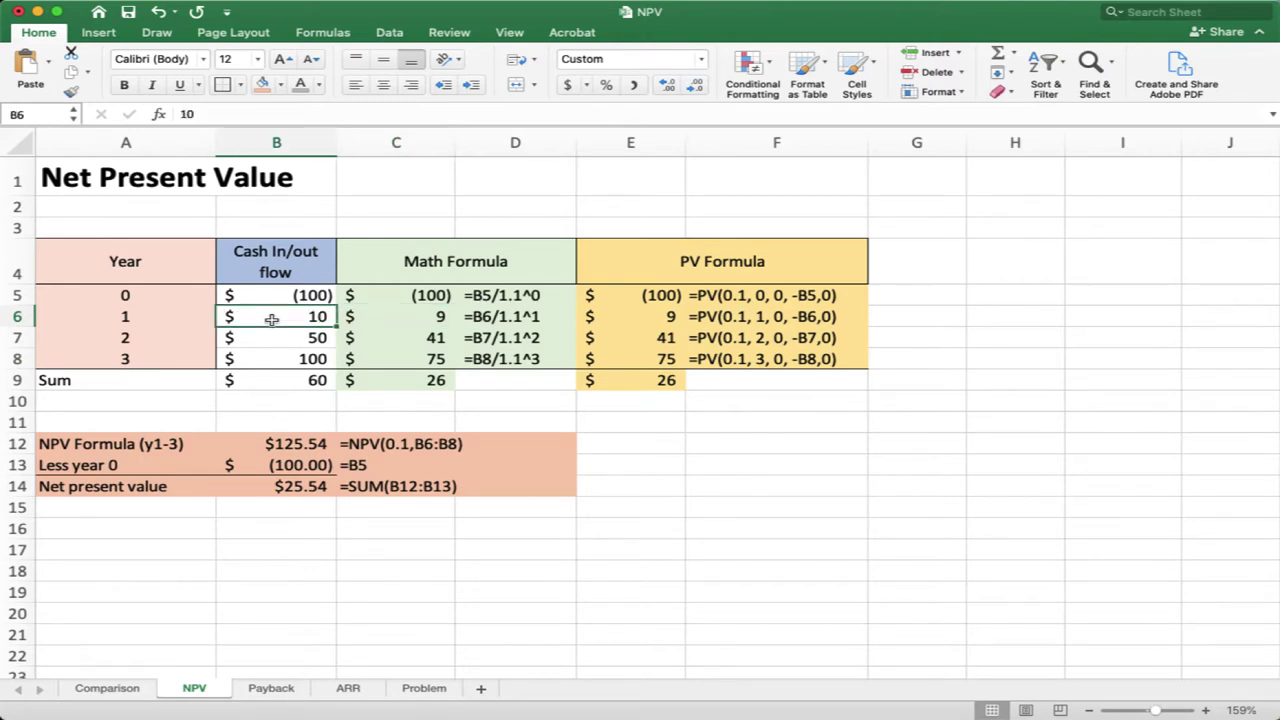
click(440, 318)
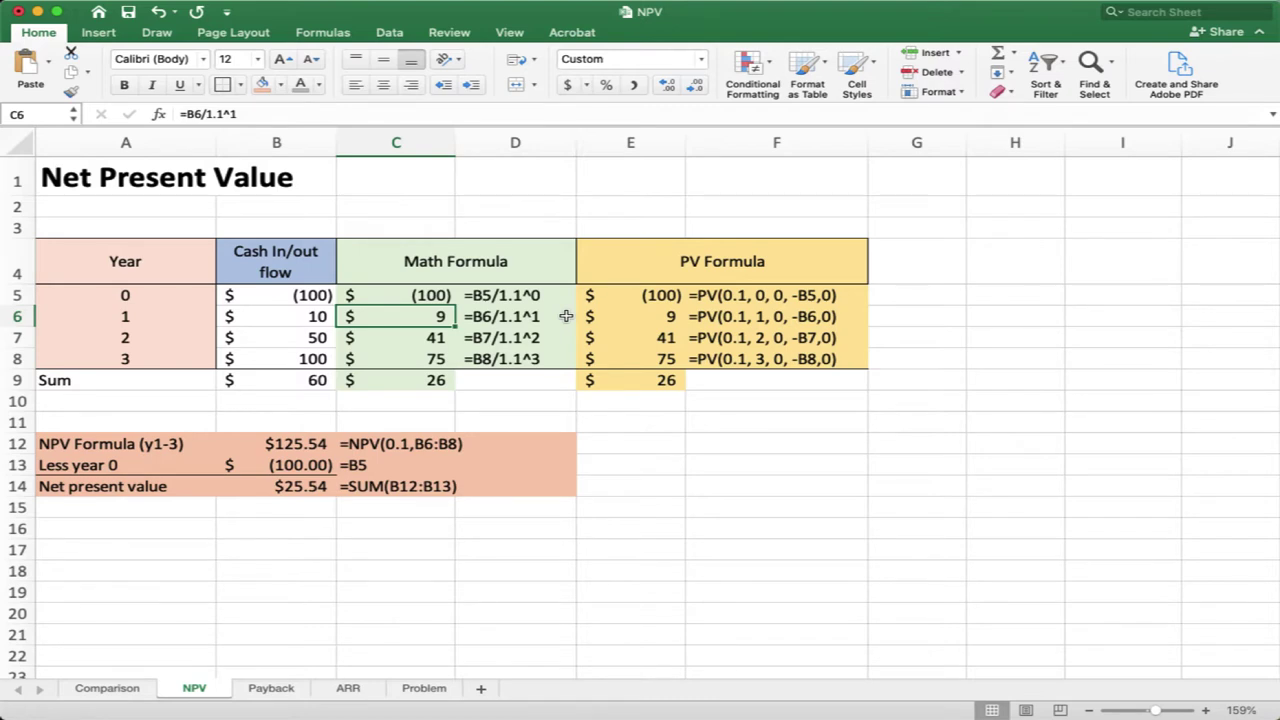
key(Down)
key(Down)
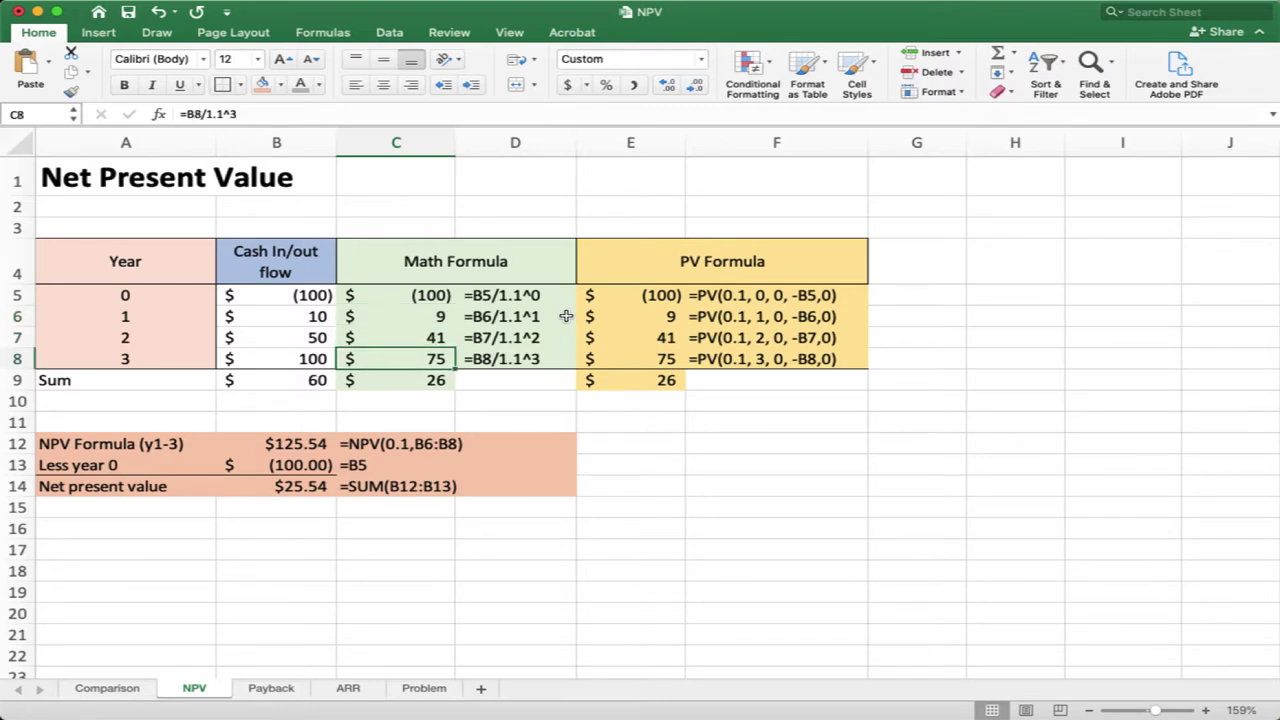
click(565, 316)
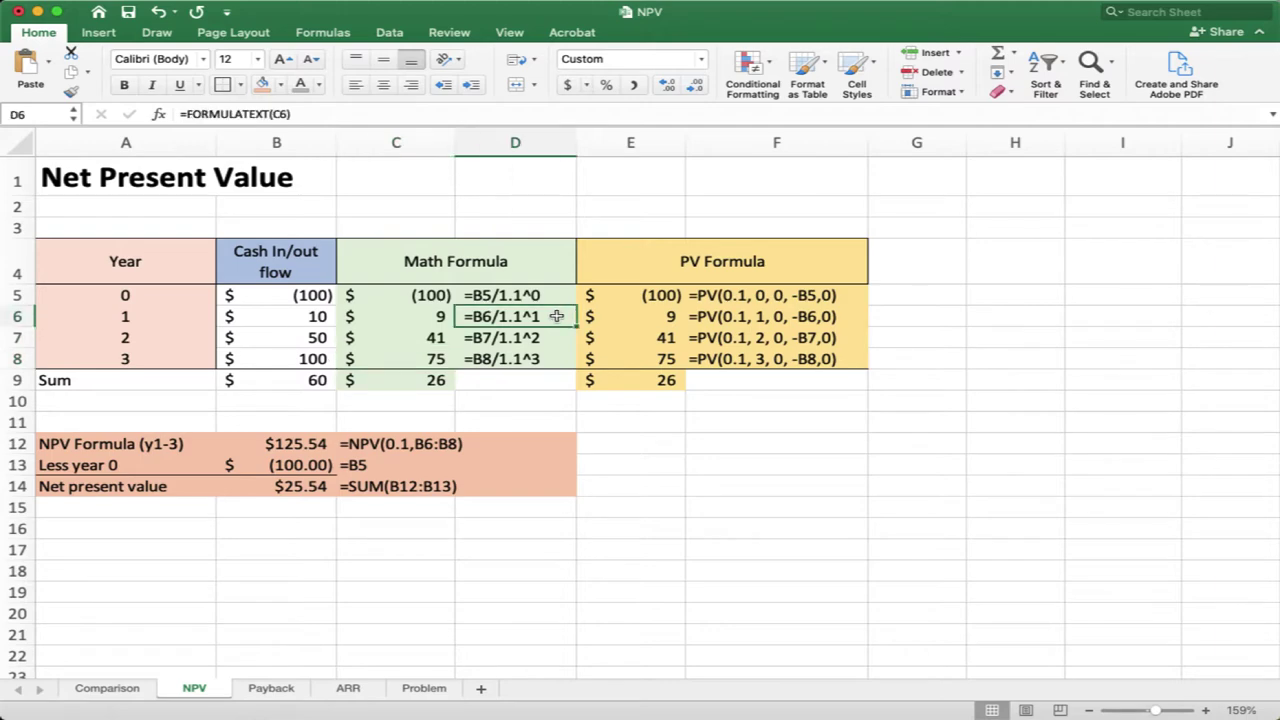
click(400, 295)
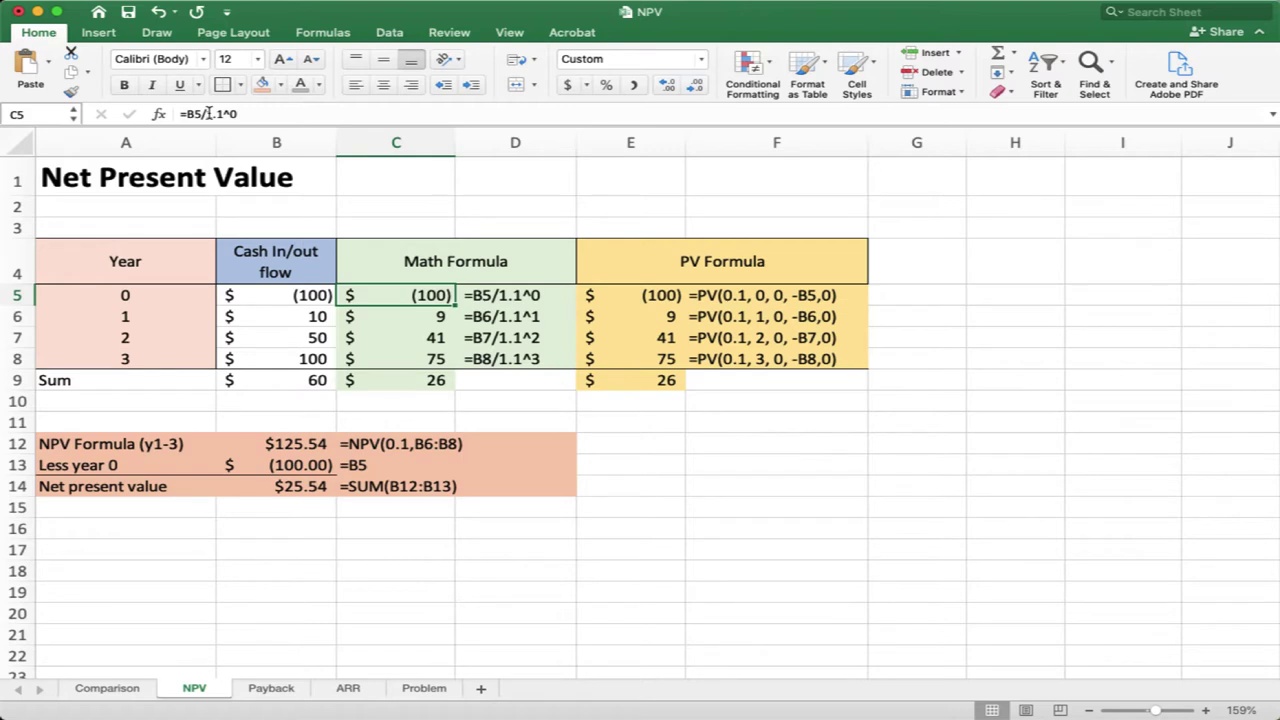
Simplify the year 0 and year 1 discount formulas, replacing 1.1^0 with 1 and dropping the exponent.
drag(207, 114, 277, 113)
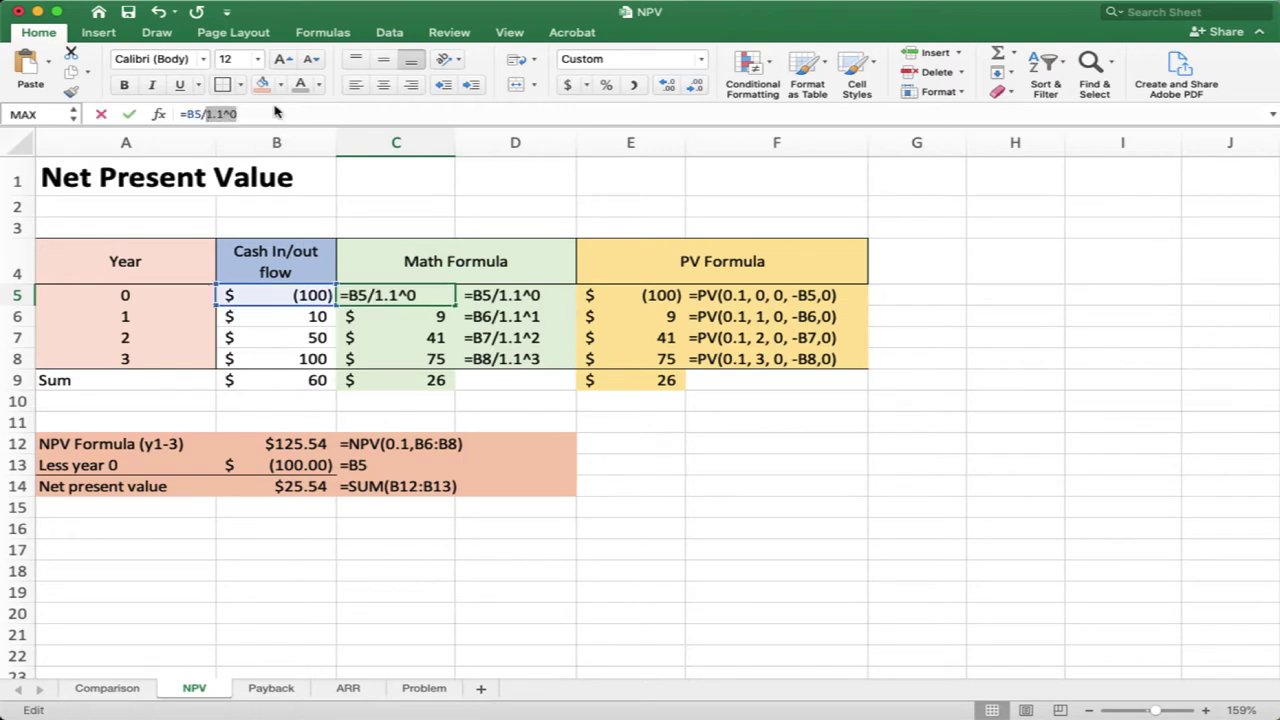
text(1)
key(Return)
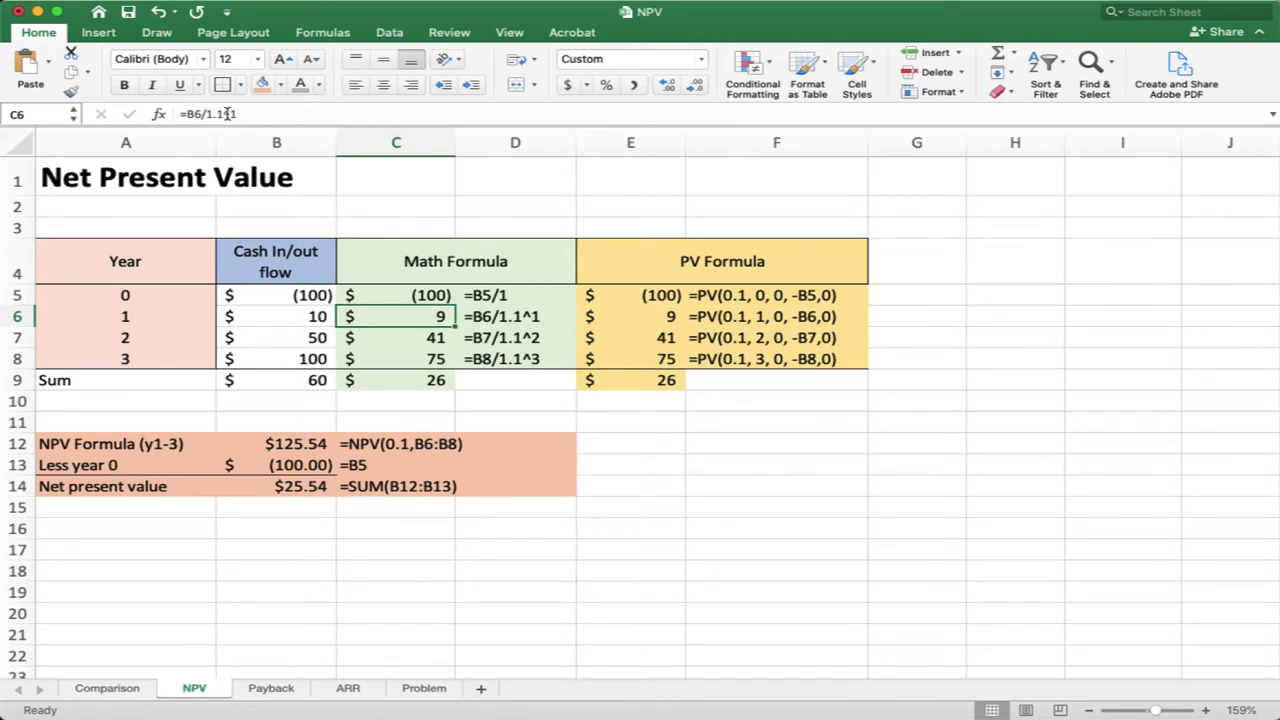
click(234, 114)
key(BackSpace)
key(BackSpace)
key(Return)
Rewrite the year 2 discount in C7 as =B7/(1.1*1.1).
click(235, 114)
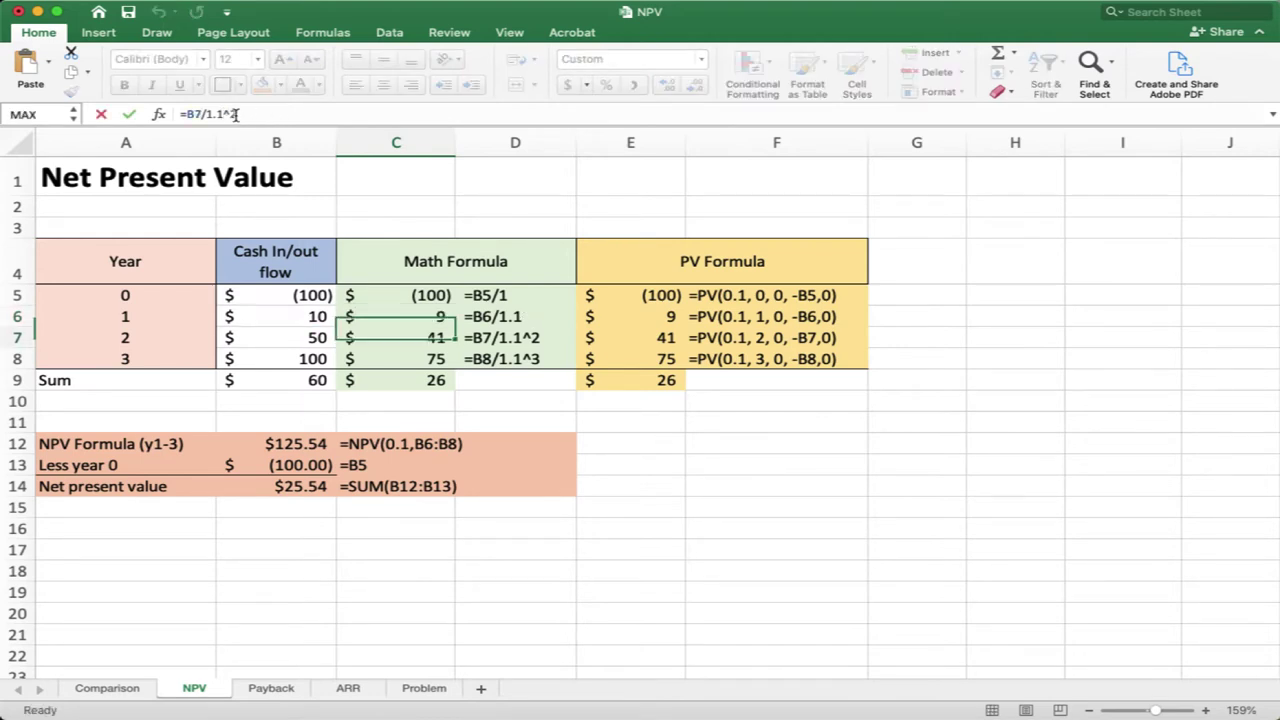
key(BackSpace)
key(BackSpace)
text(*)
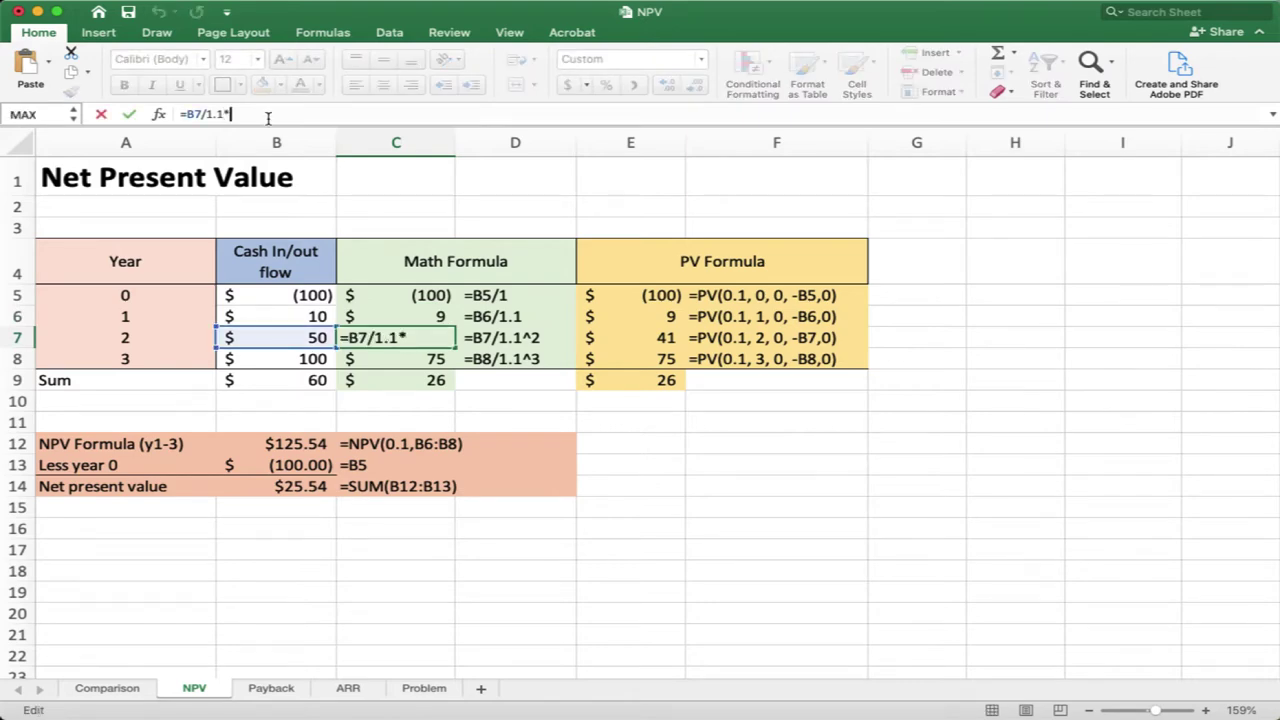
text(1.1))
click(204, 114)
text(()
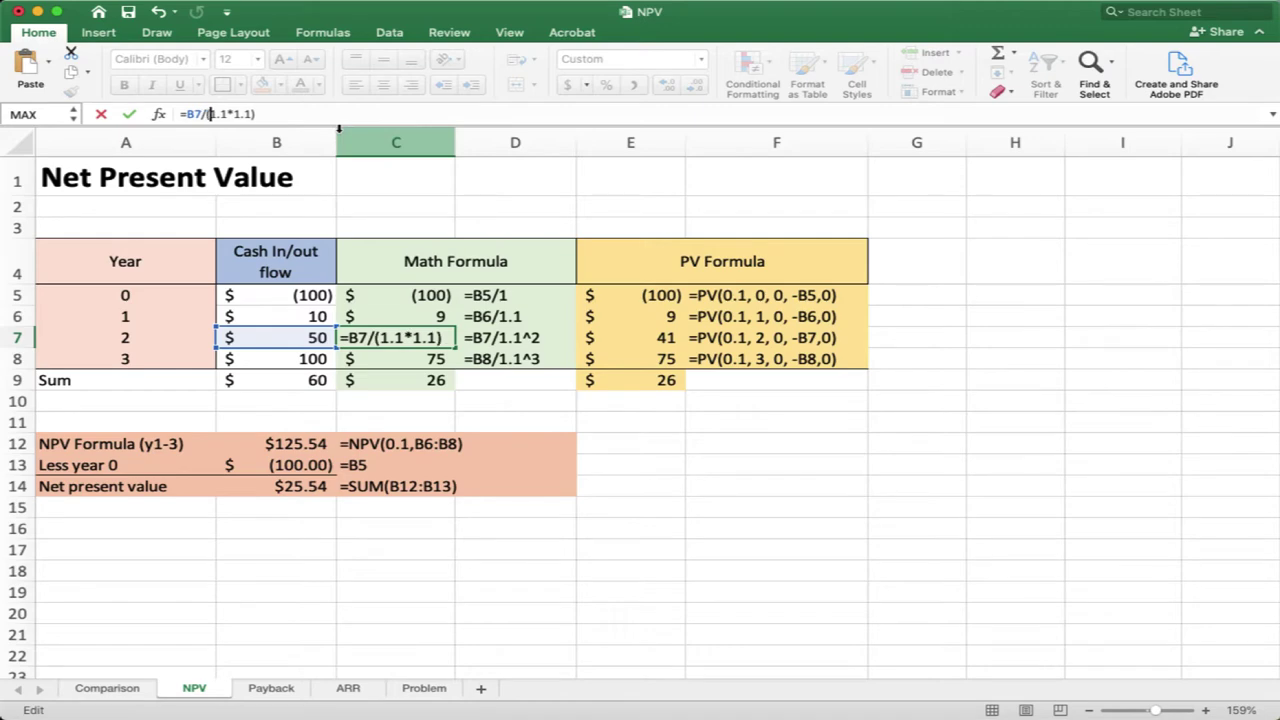
key(Return)
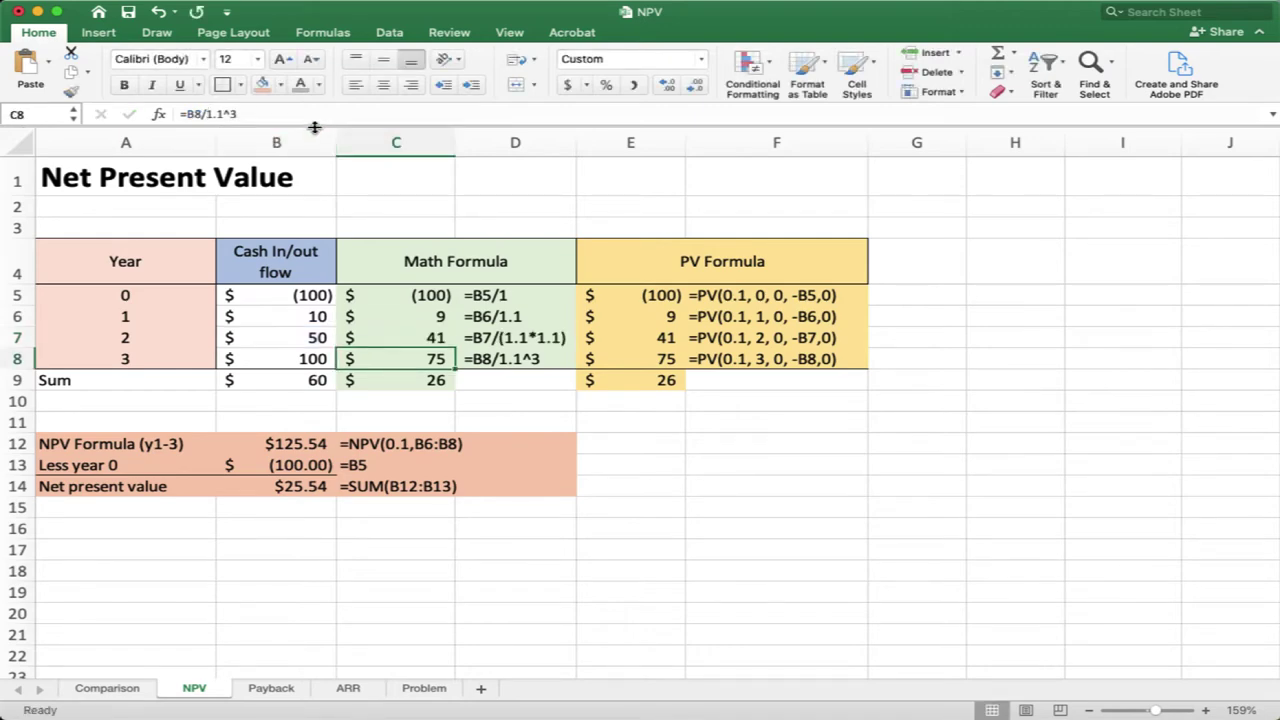
Rewrite the year 3 discount in C8 as =B8/(1.1*1.1*1.1) and widen column D.
click(204, 114)
text(()
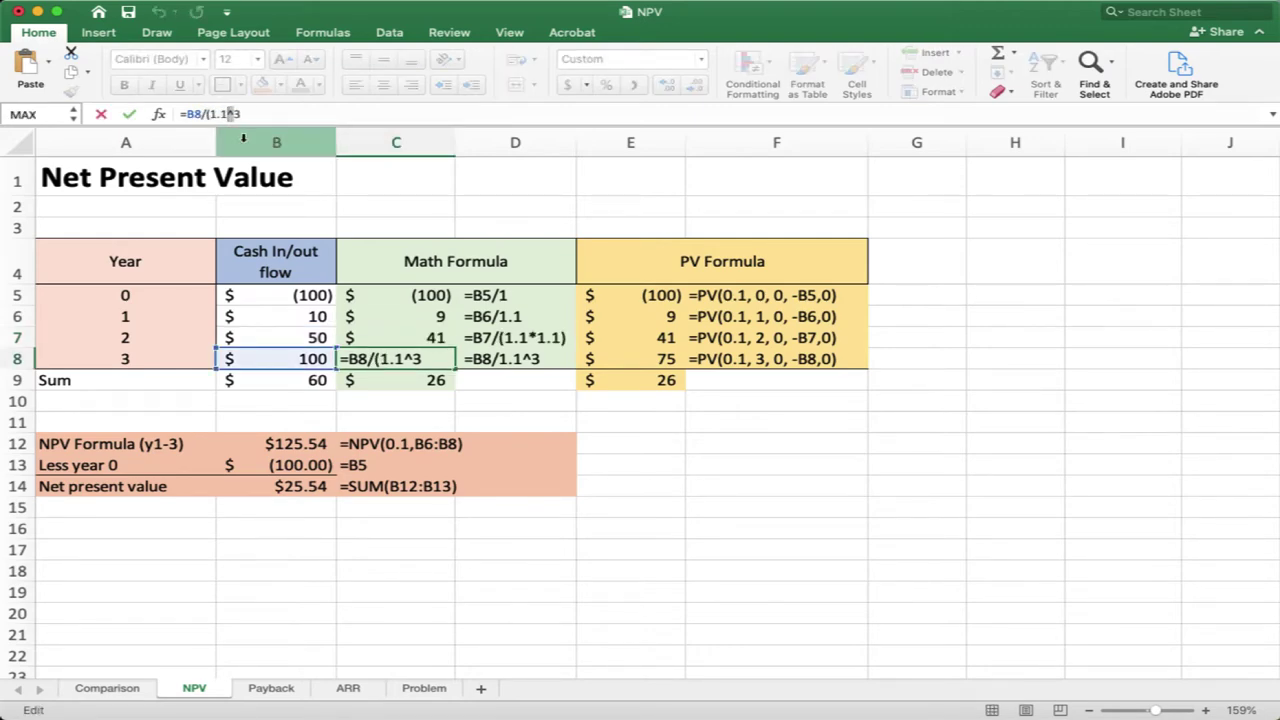
key(Delete)
text(*1.1)
text(*1.1)
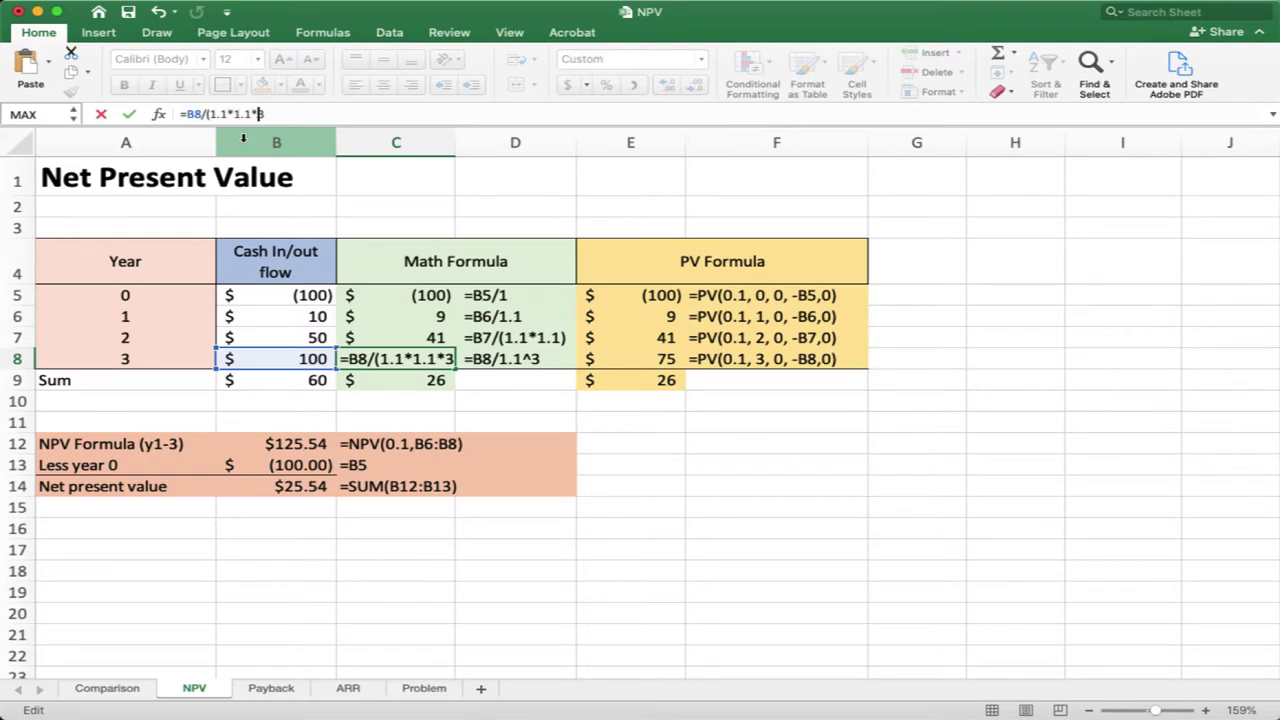
key(Return)
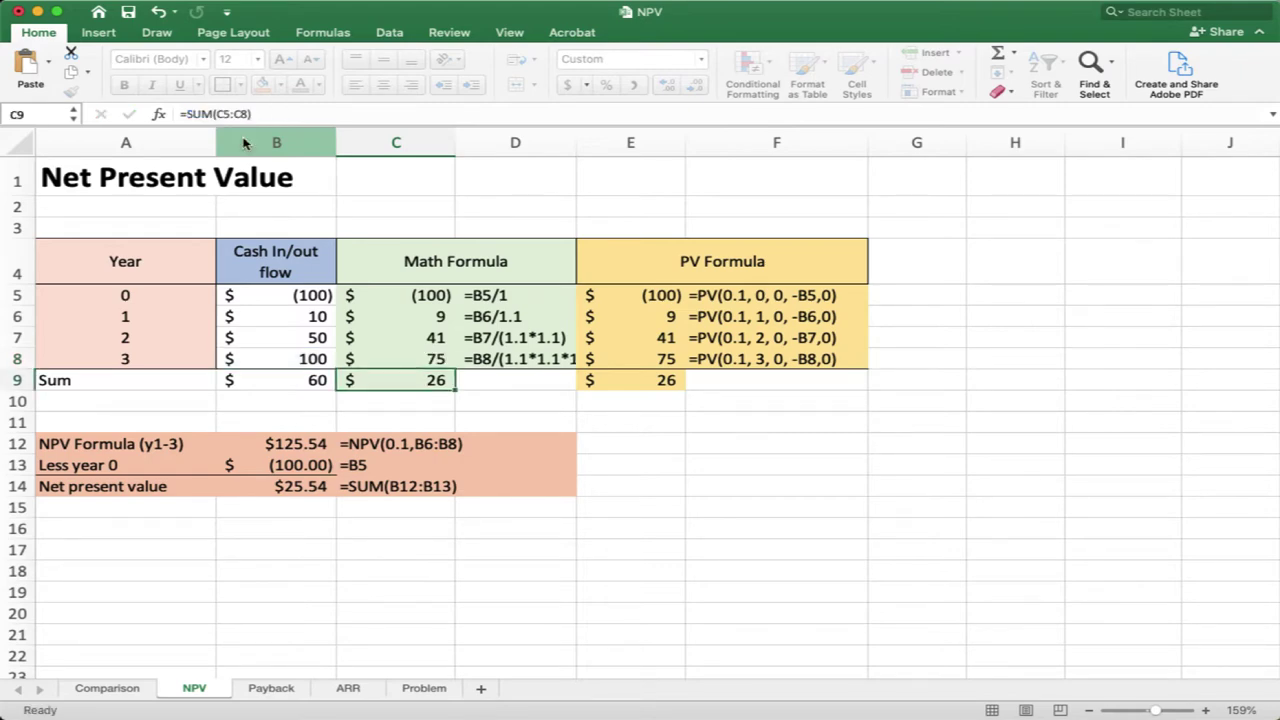
drag(578, 142, 617, 143)
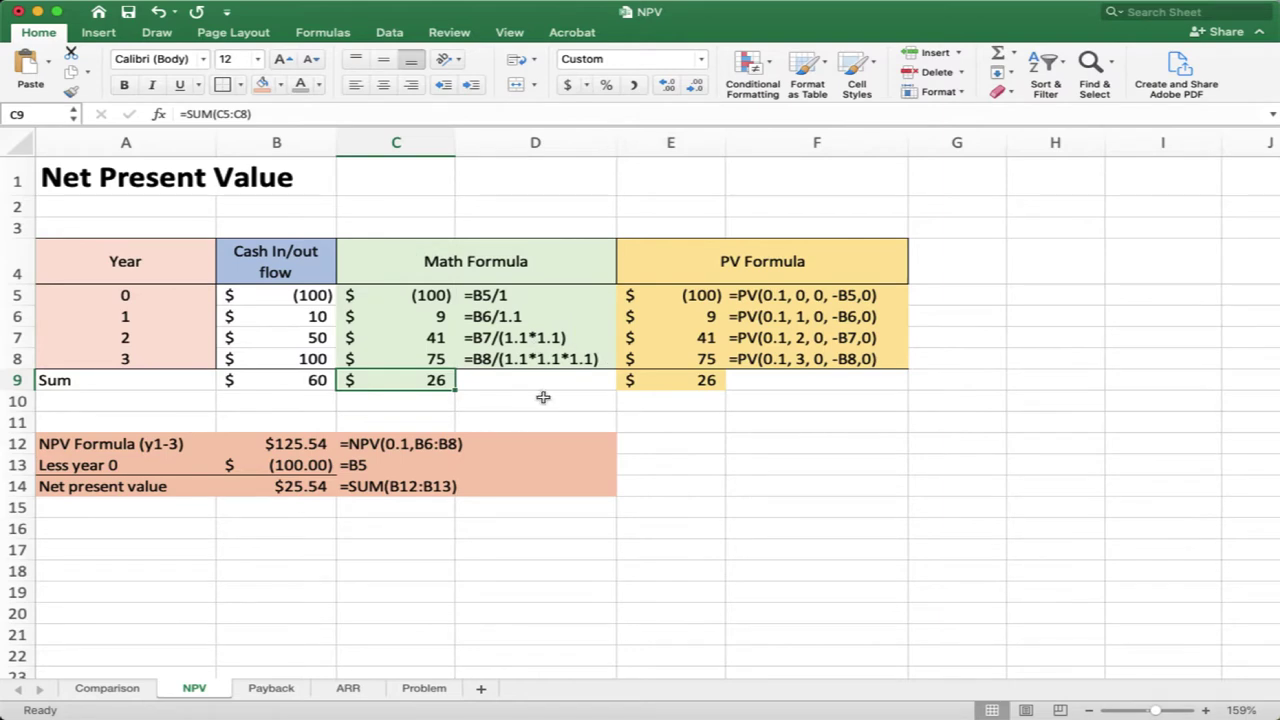
drag(386, 295, 528, 295)
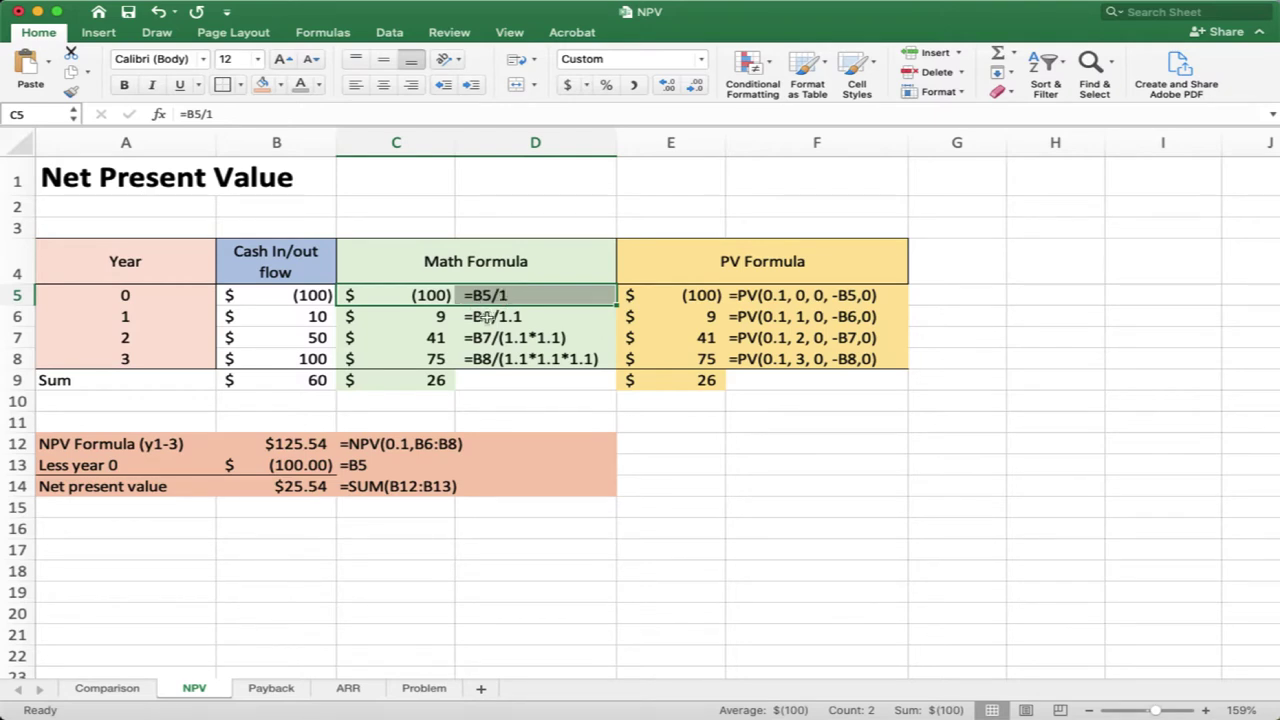
drag(392, 320, 549, 315)
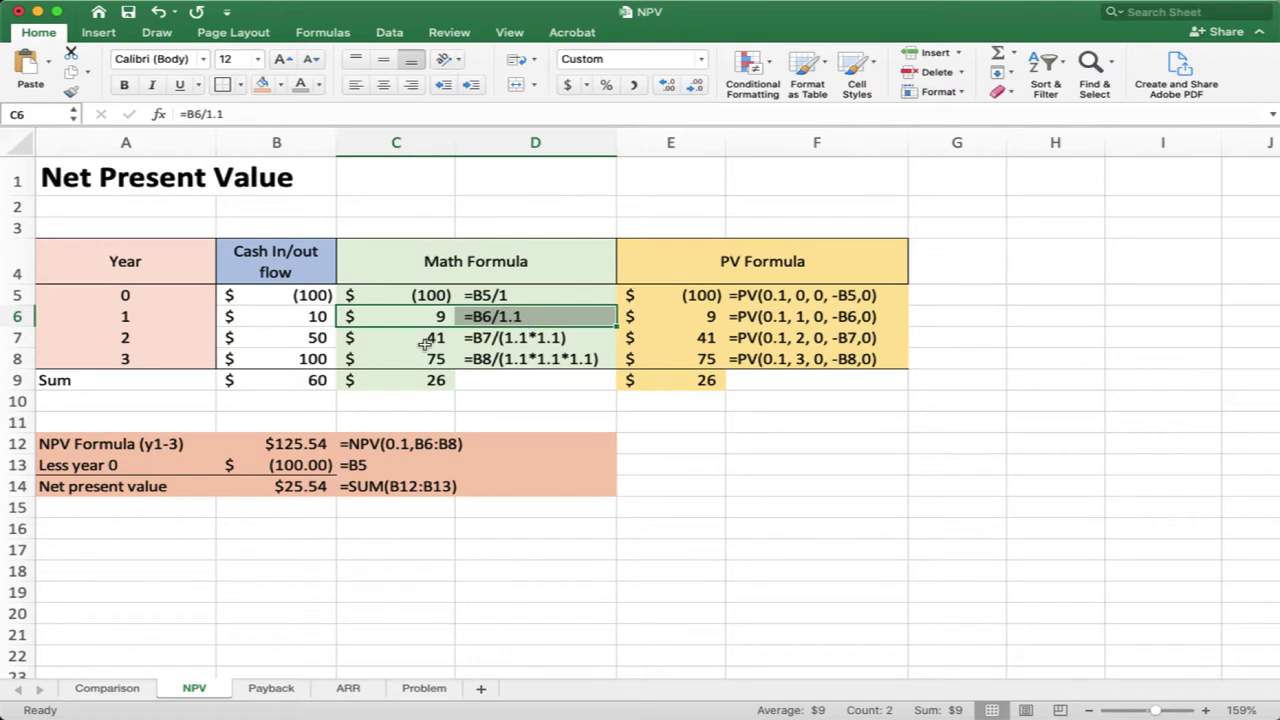
drag(428, 338, 551, 344)
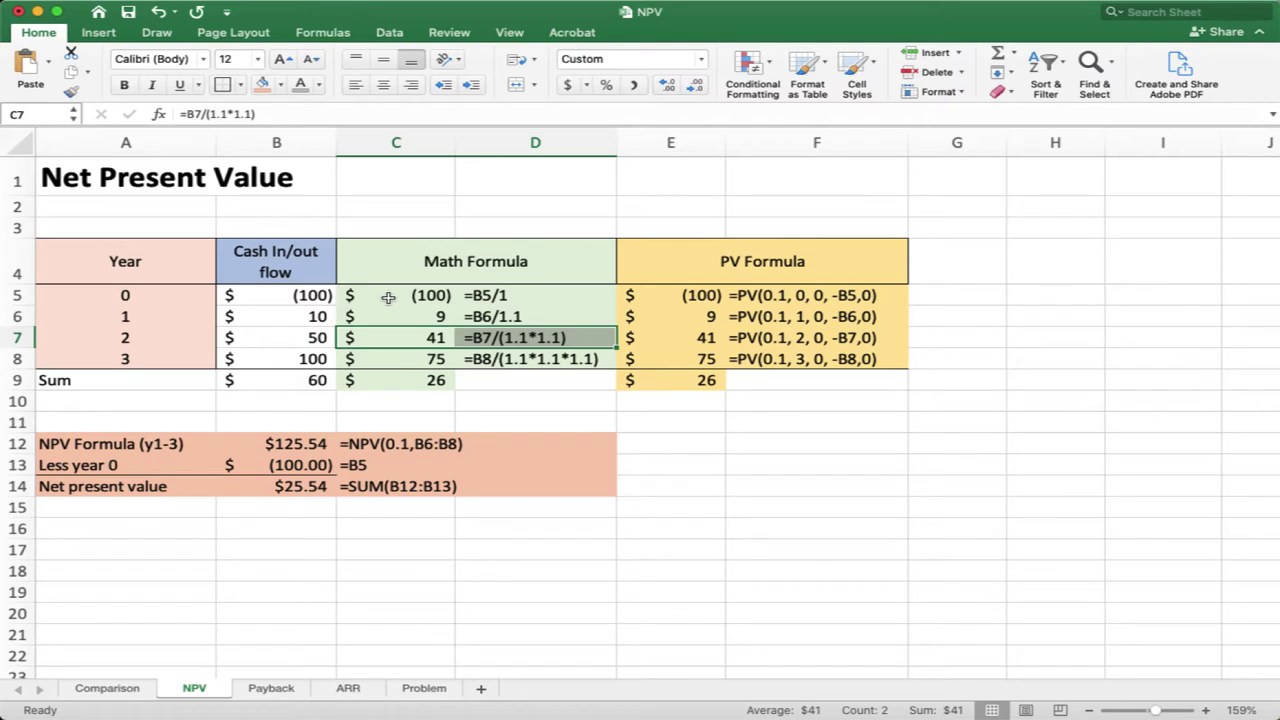
drag(388, 297, 531, 357)
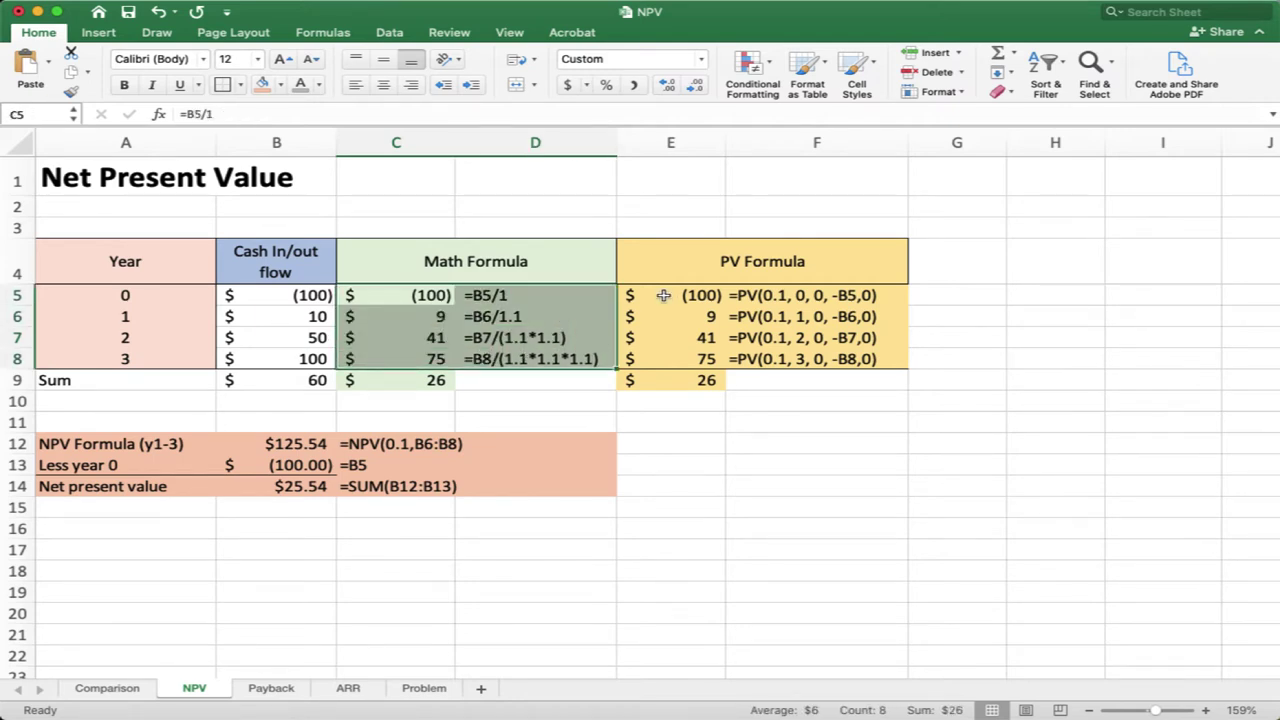
drag(663, 295, 735, 360)
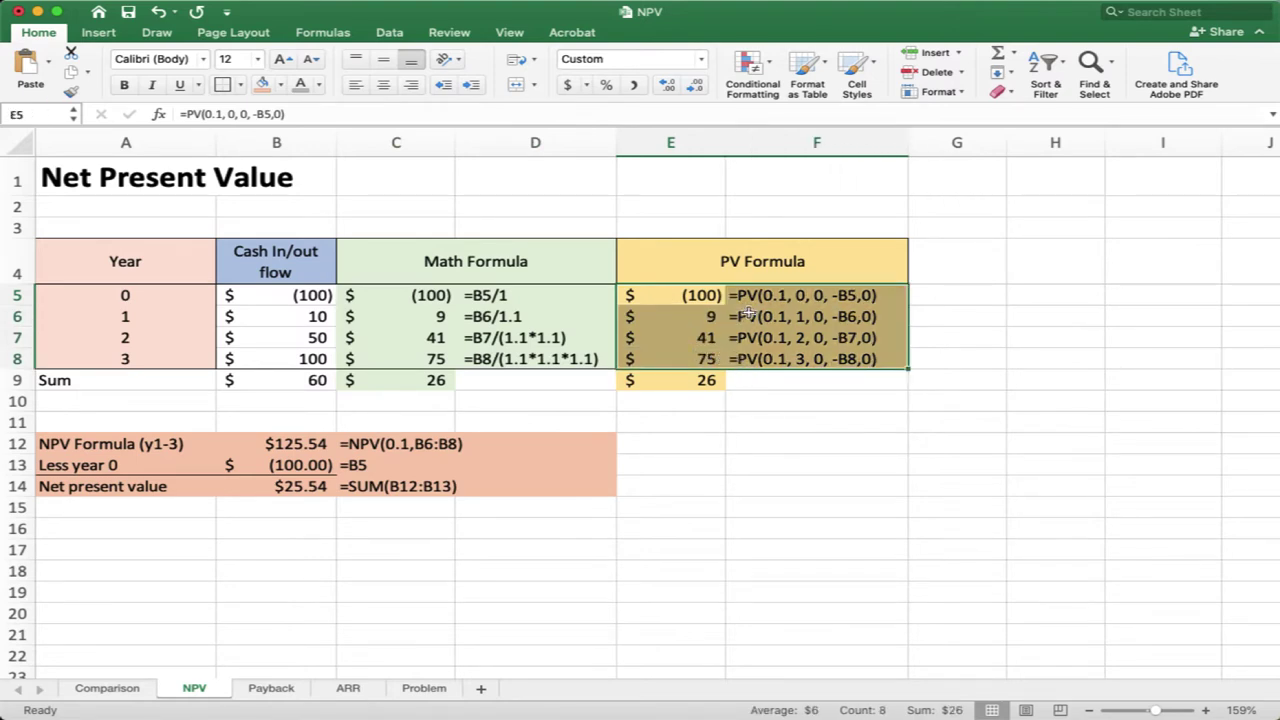
double_click(657, 295)
click(659, 295)
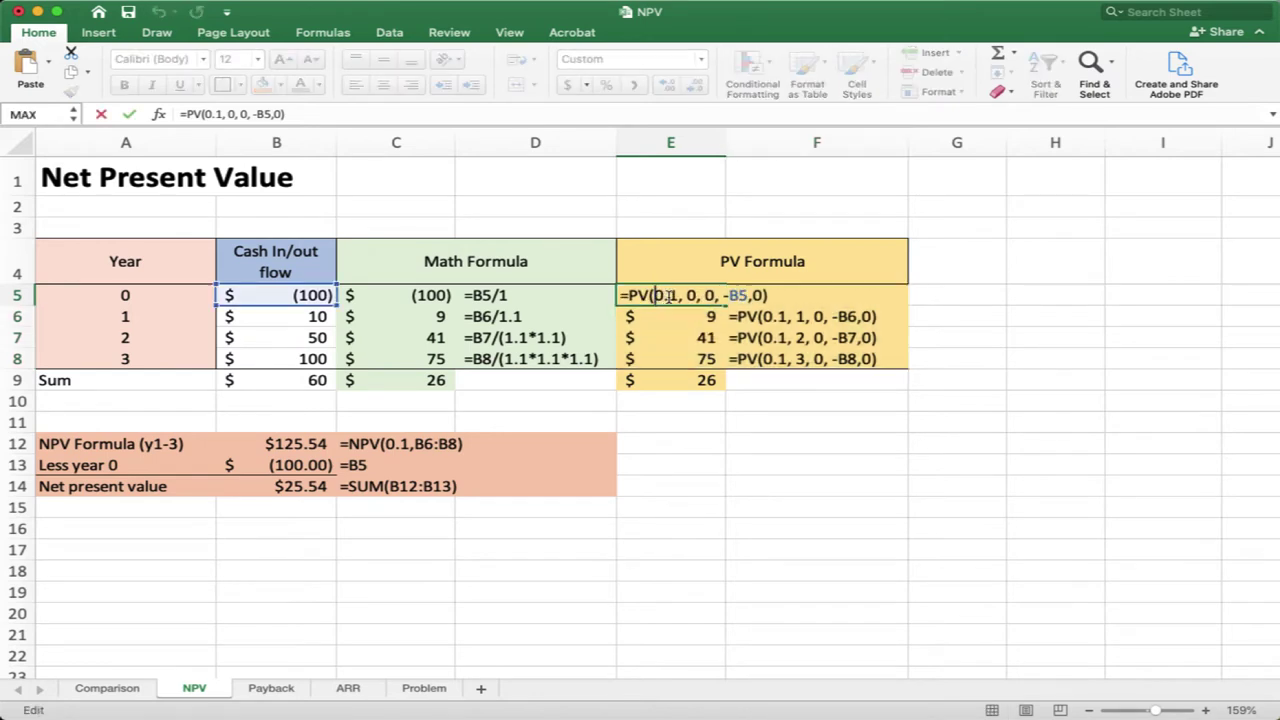
drag(659, 295, 682, 297)
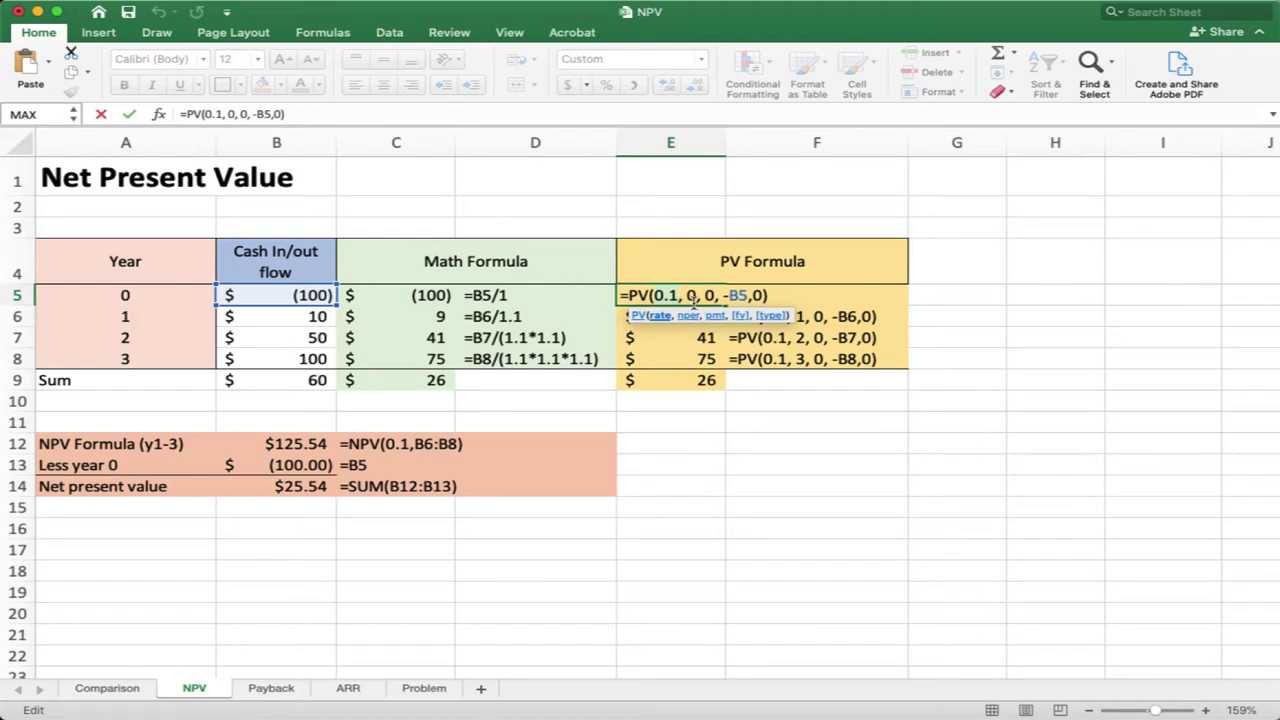
click(697, 295)
click(709, 295)
drag(723, 295, 748, 297)
click(760, 295)
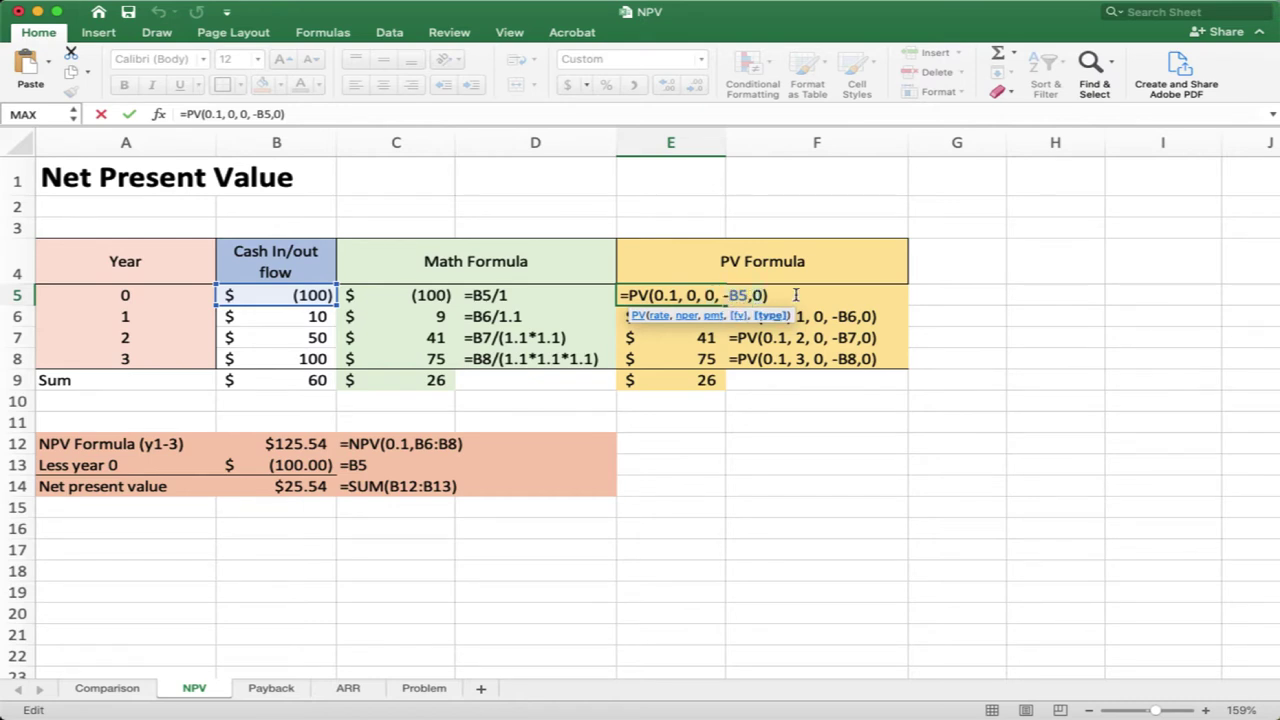
key(Return)
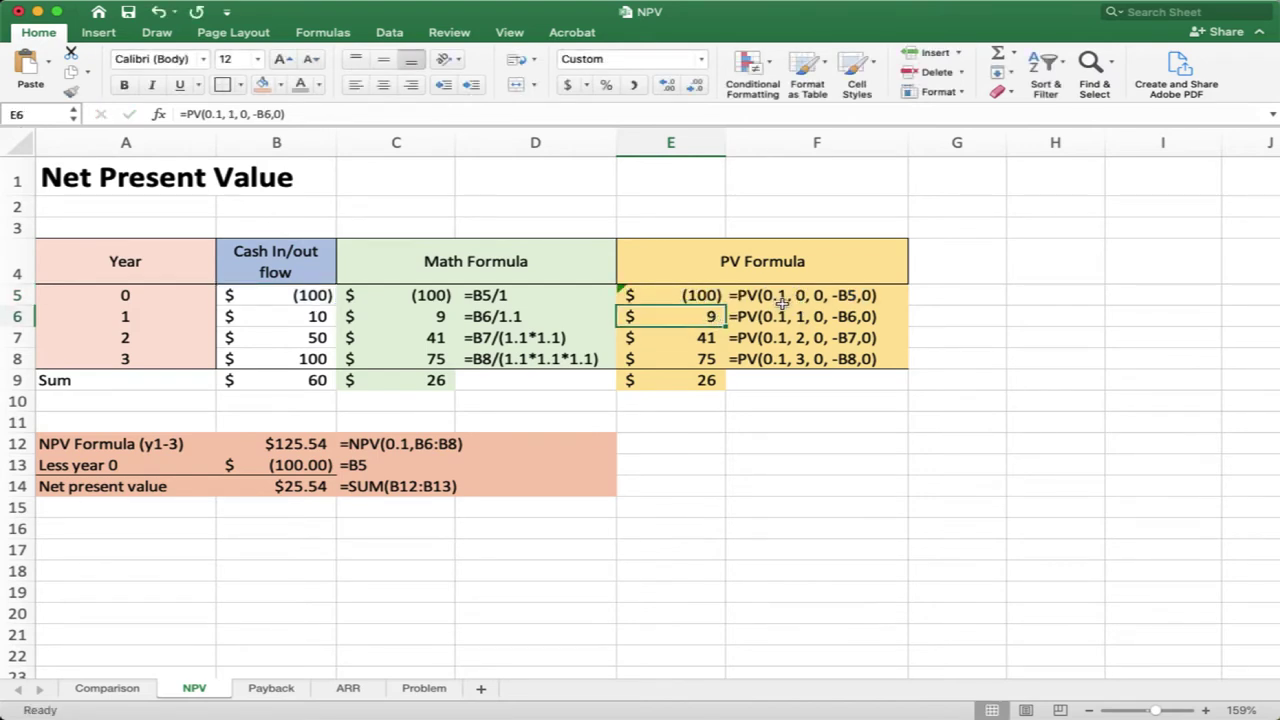
click(641, 295)
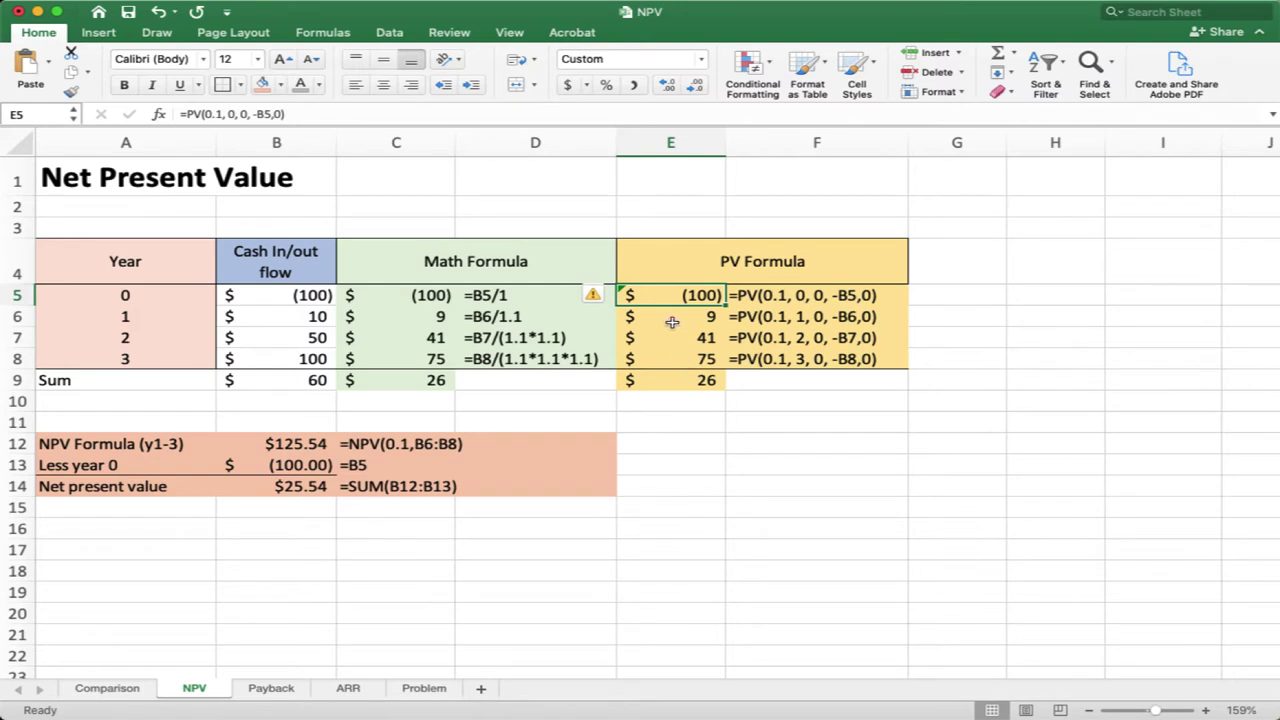
click(277, 317)
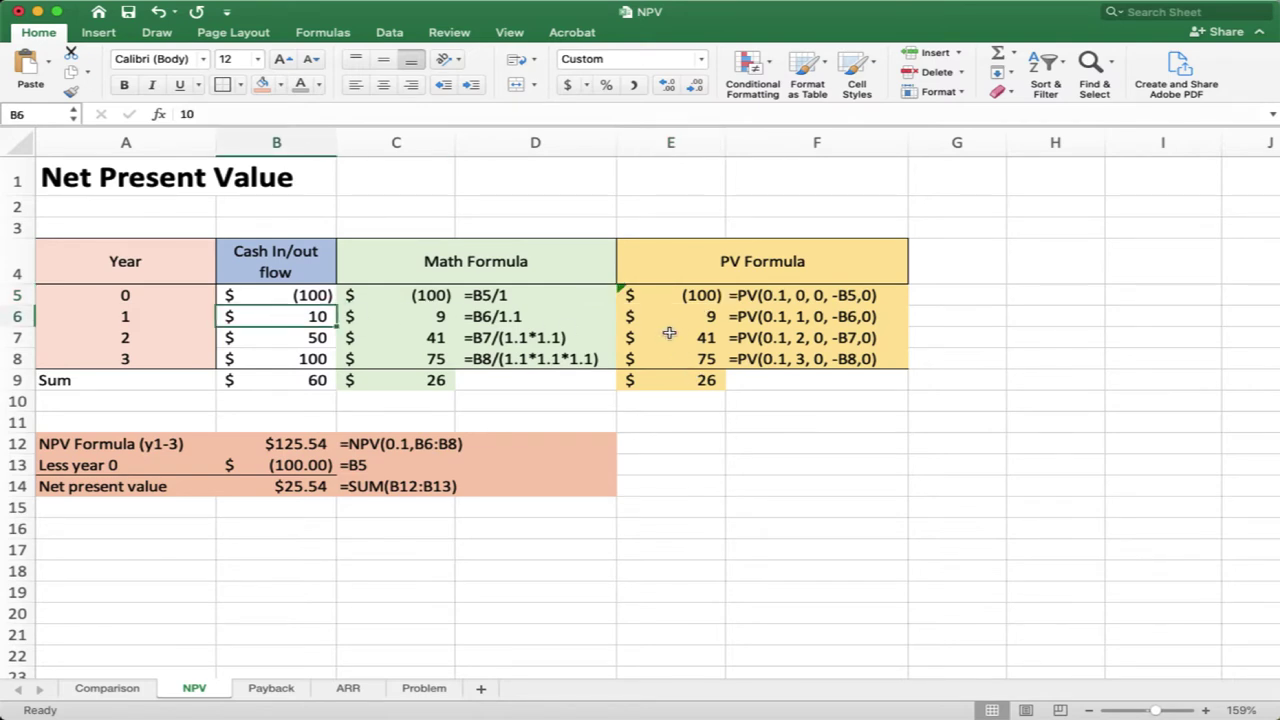
click(668, 318)
click(287, 338)
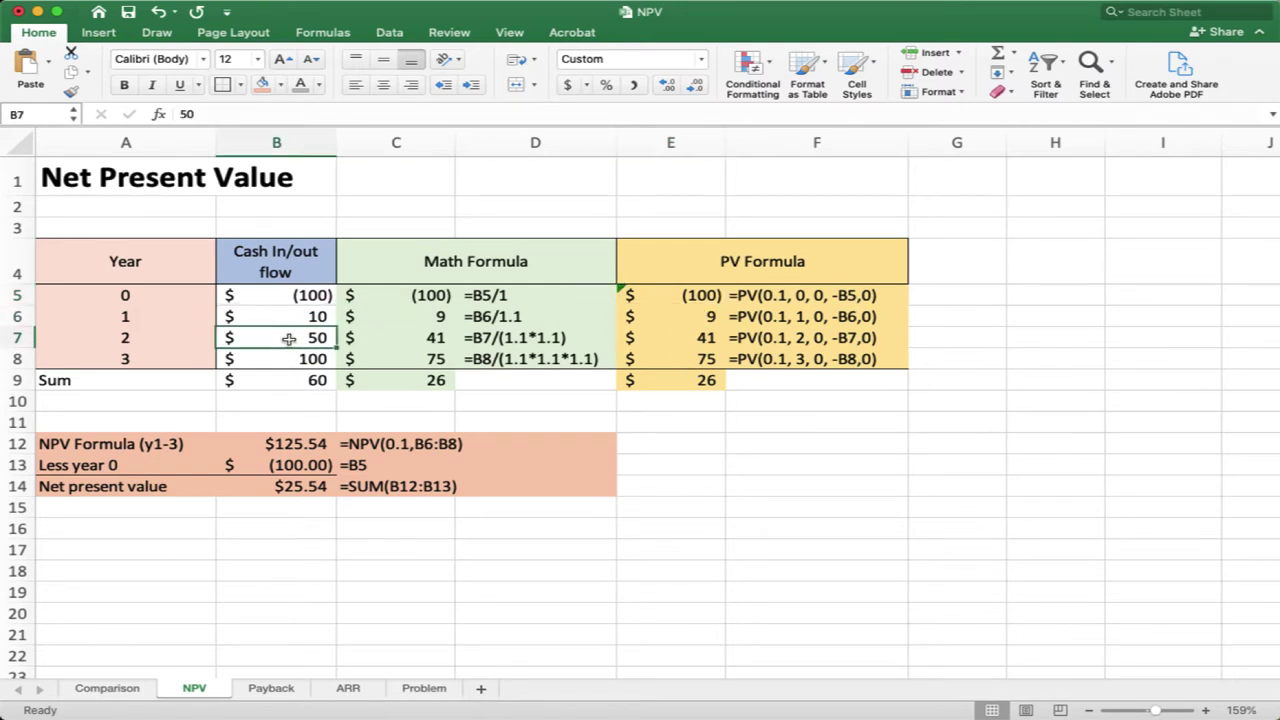
click(641, 342)
click(279, 358)
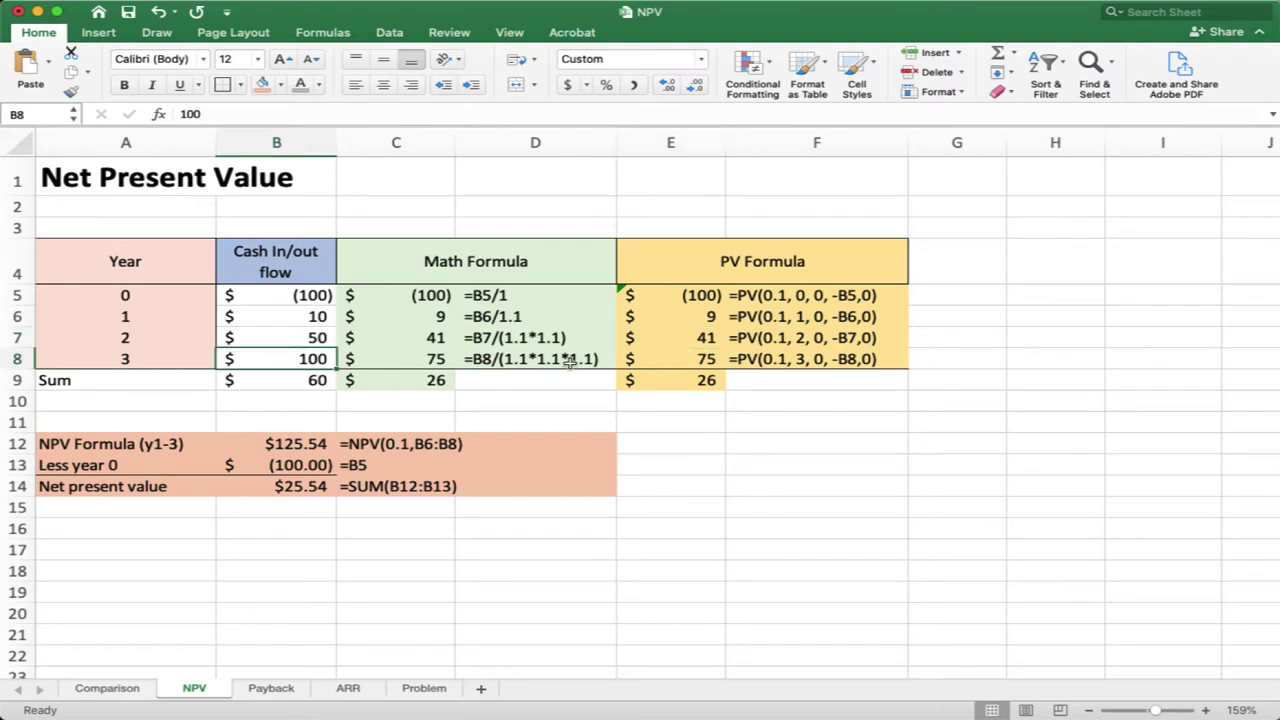
click(643, 362)
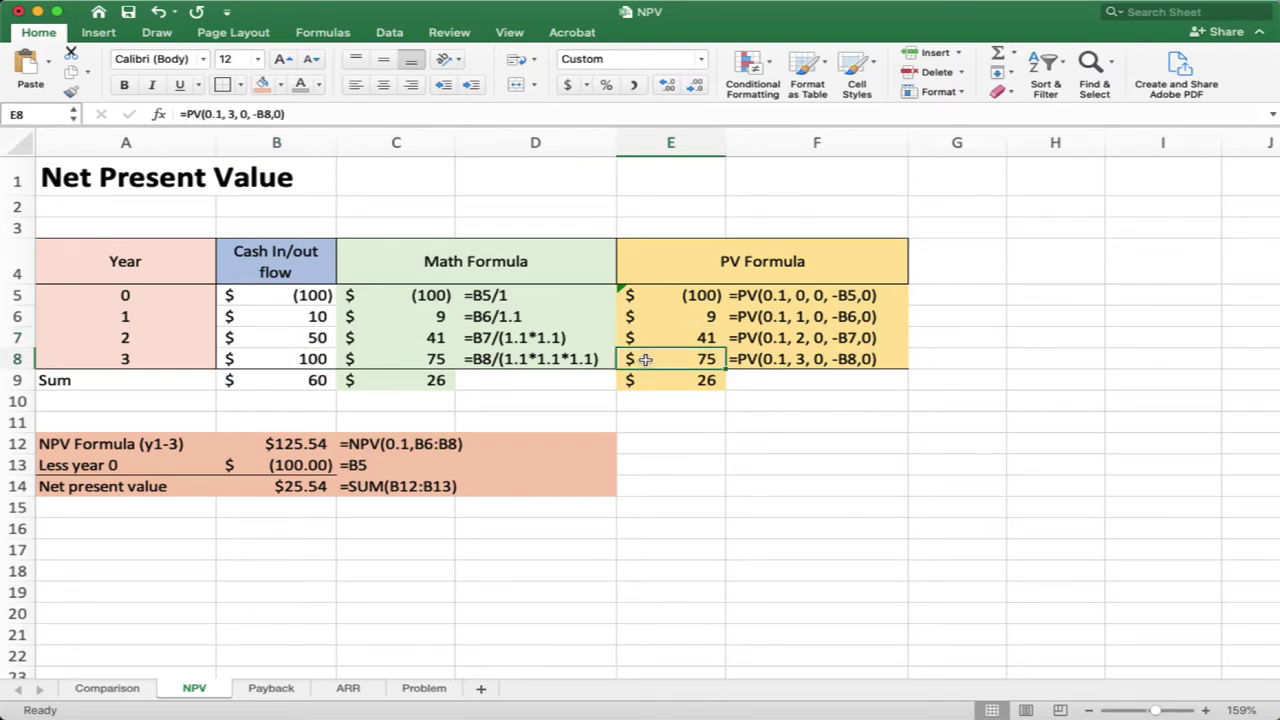
drag(426, 266, 482, 352)
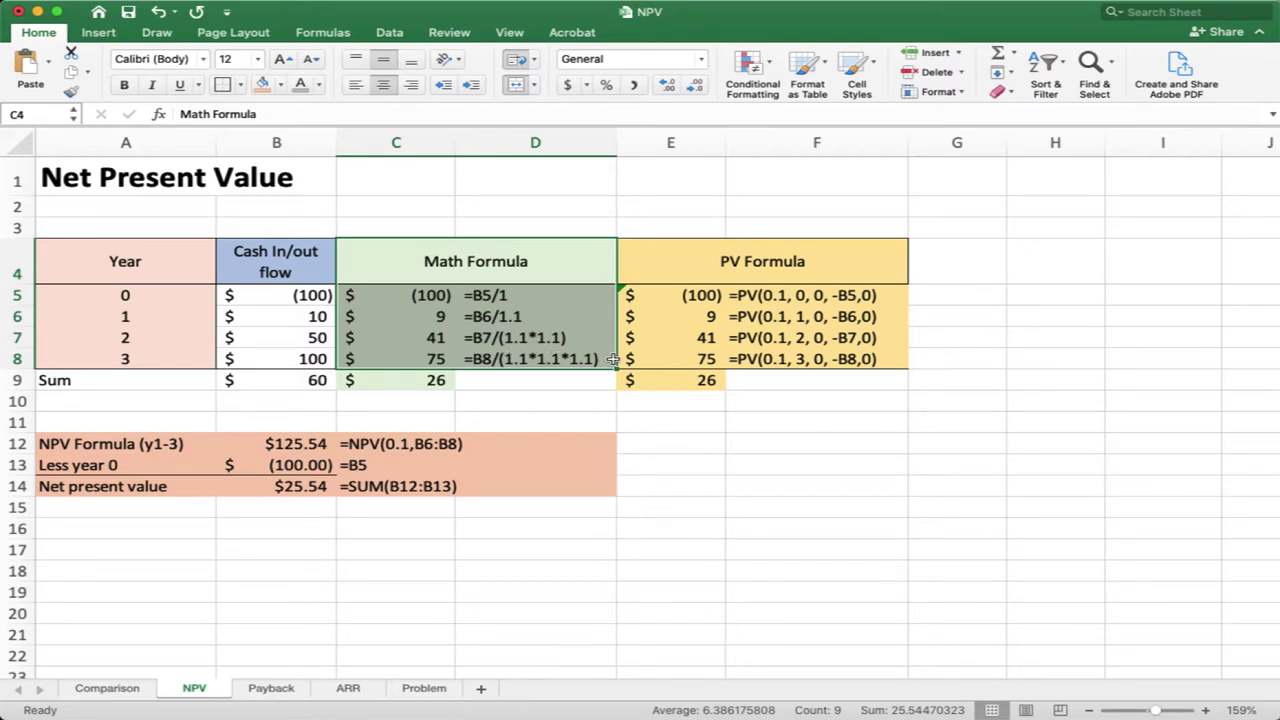
click(677, 382)
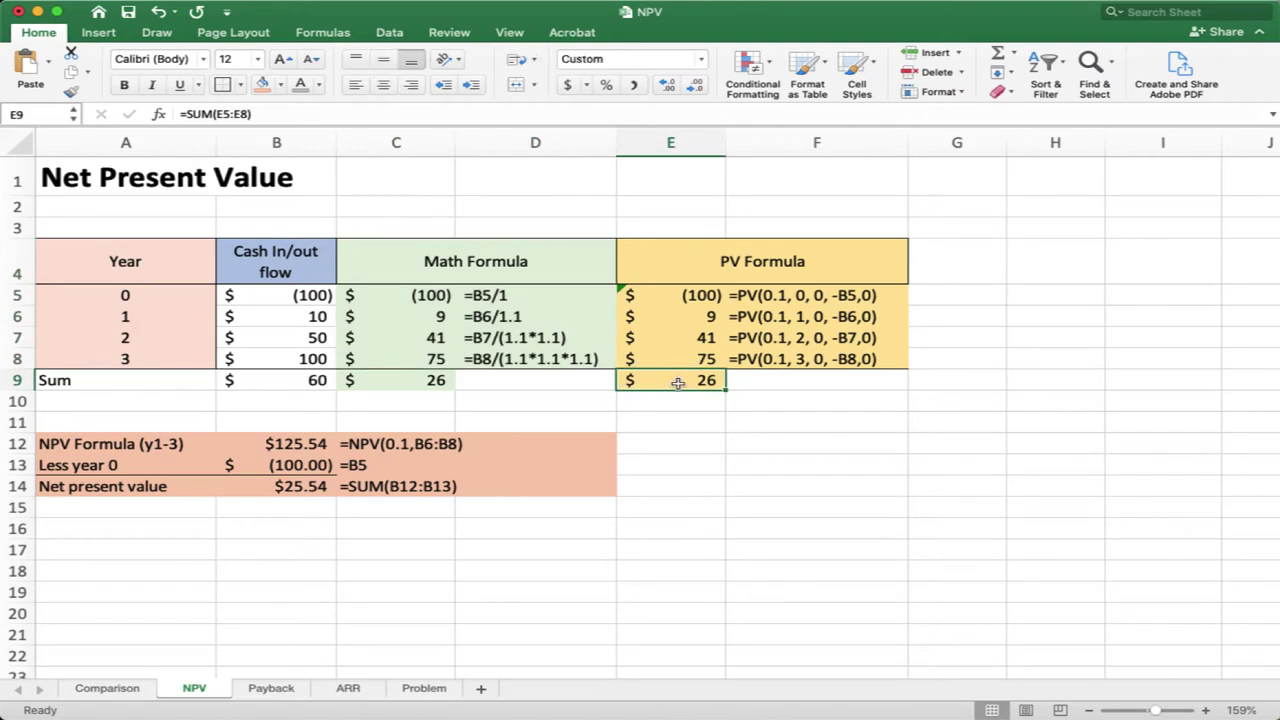
click(389, 380)
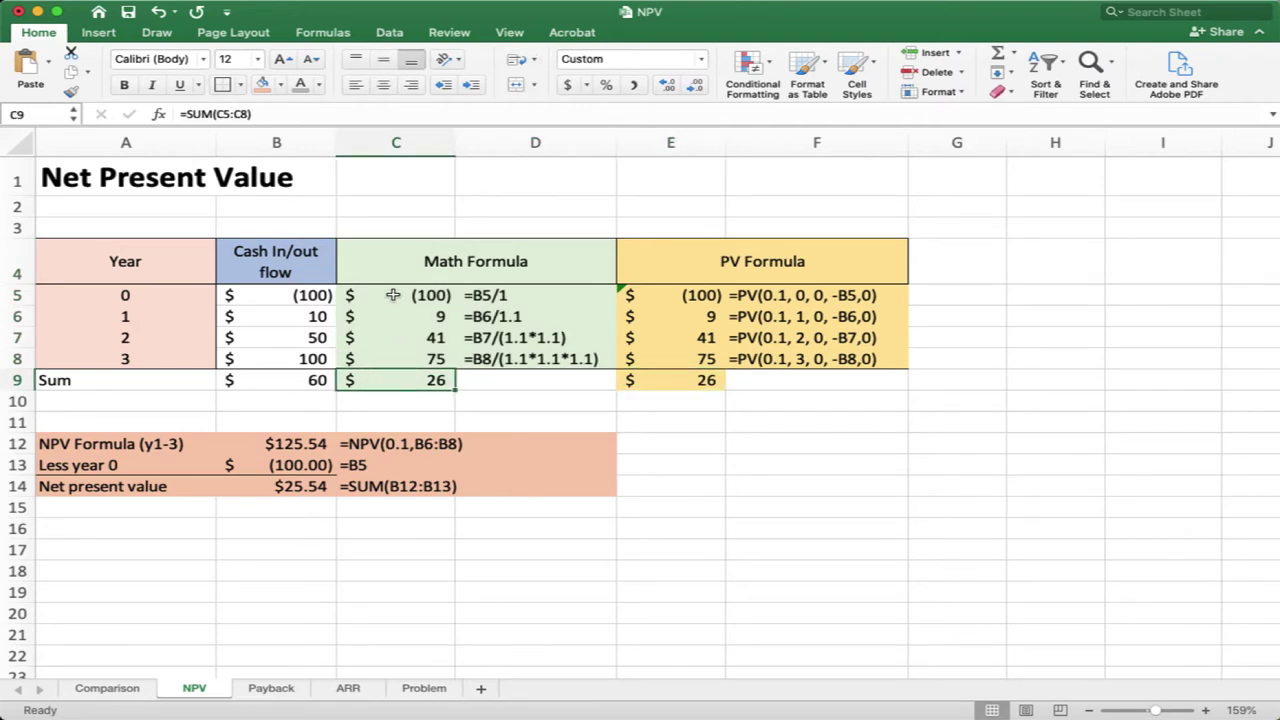
drag(394, 297, 416, 368)
click(408, 384)
drag(688, 295, 678, 356)
click(666, 380)
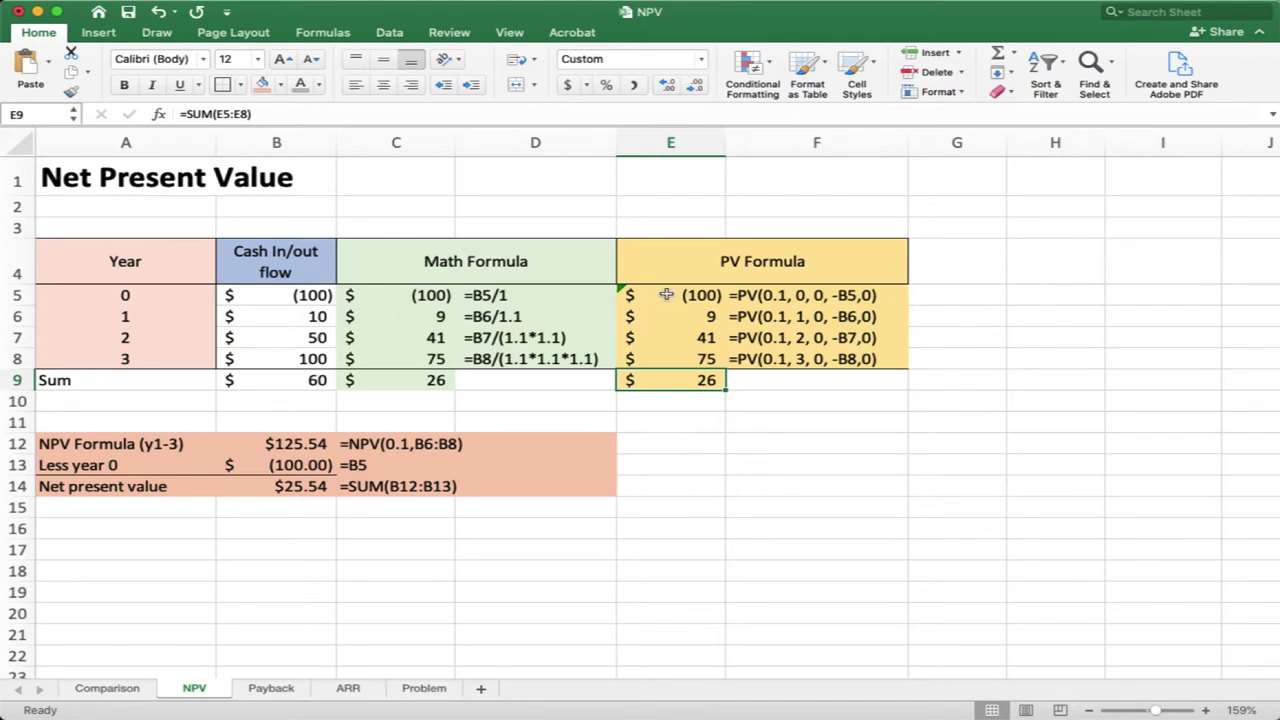
drag(663, 295, 662, 360)
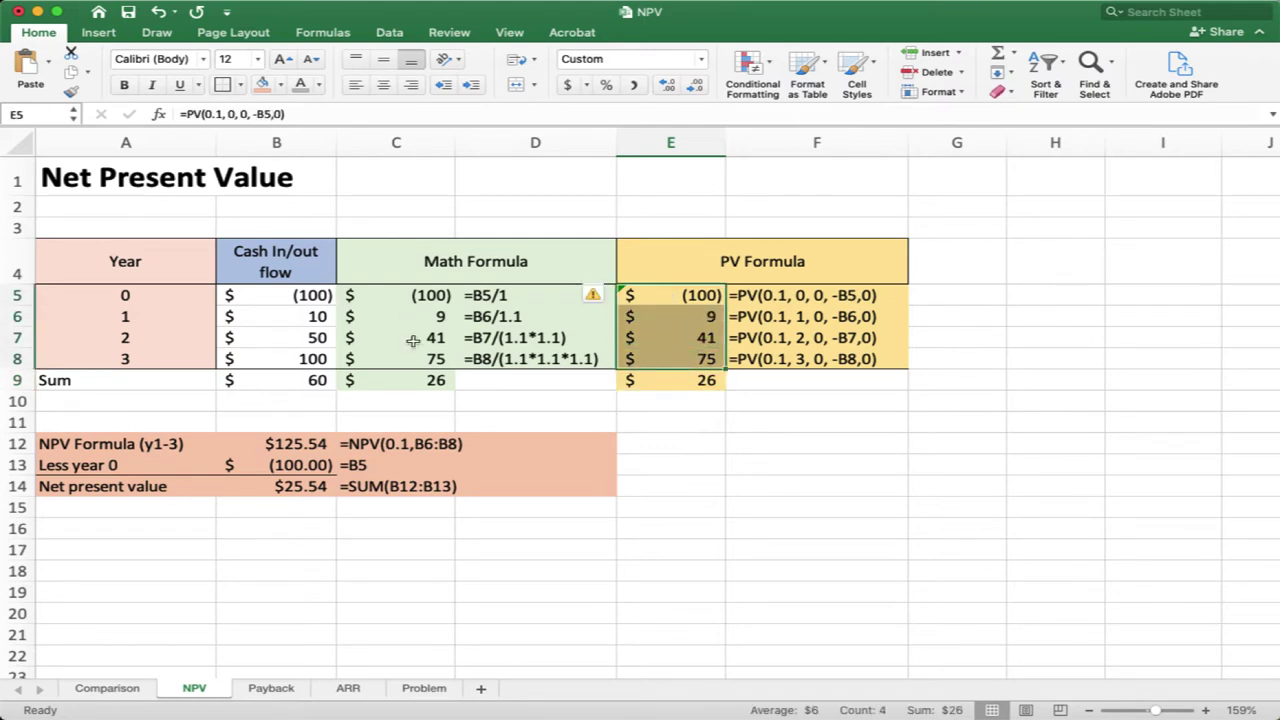
drag(257, 297, 254, 358)
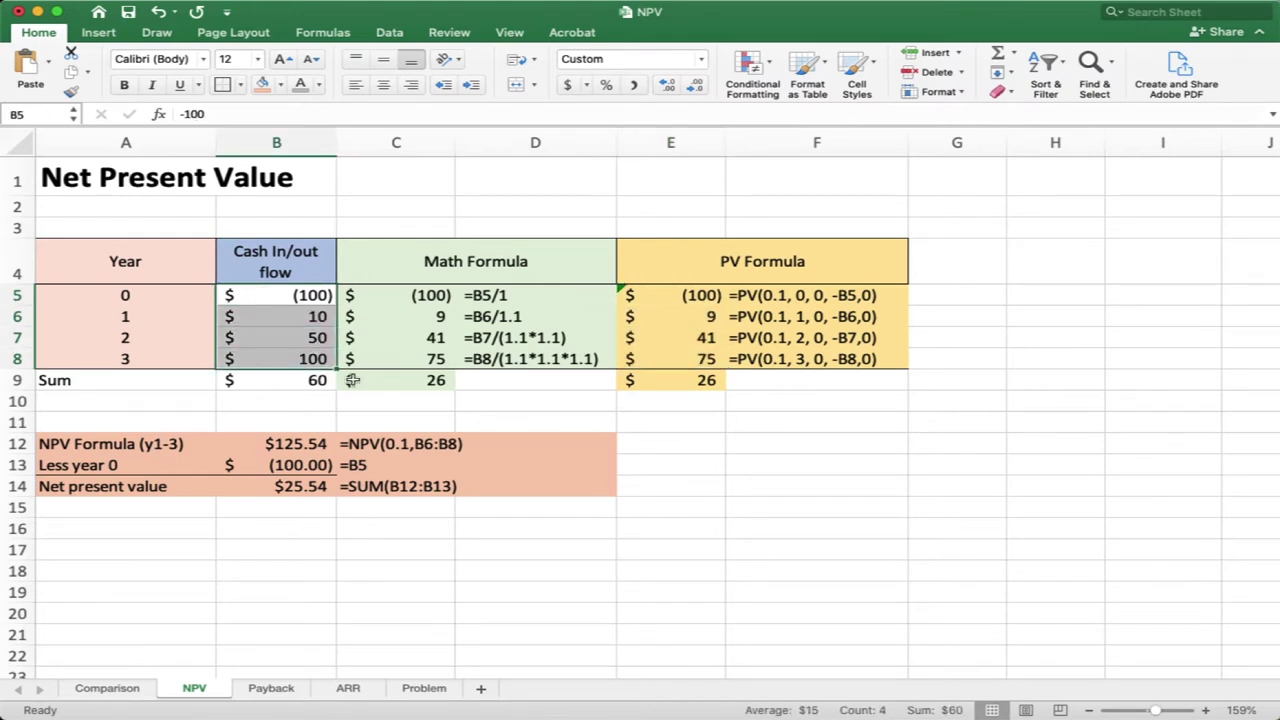
drag(380, 383, 703, 384)
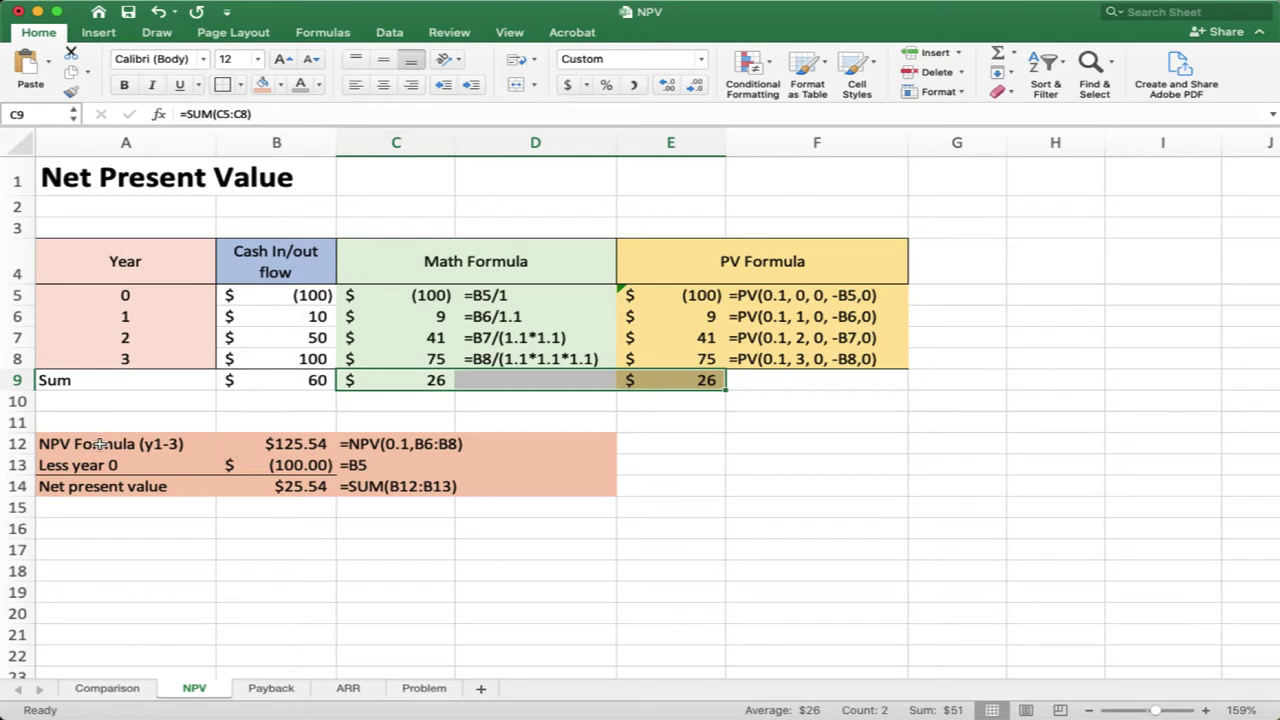
drag(100, 445, 517, 449)
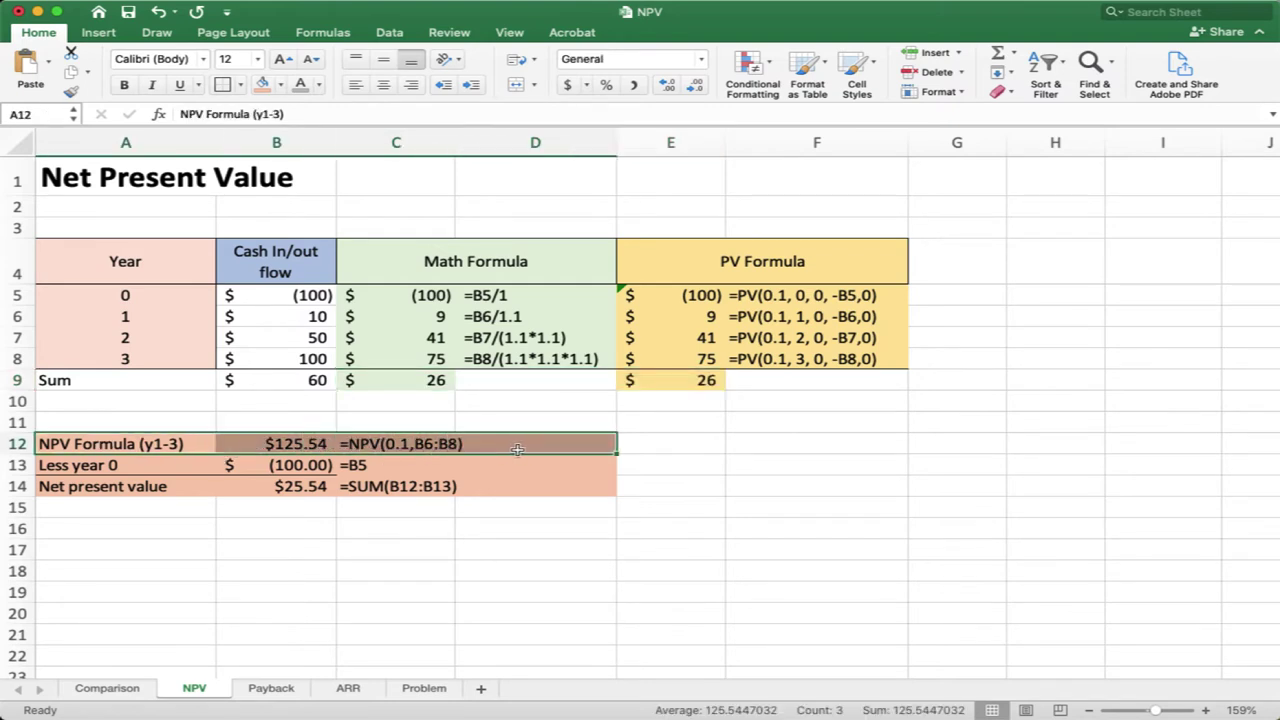
click(517, 449)
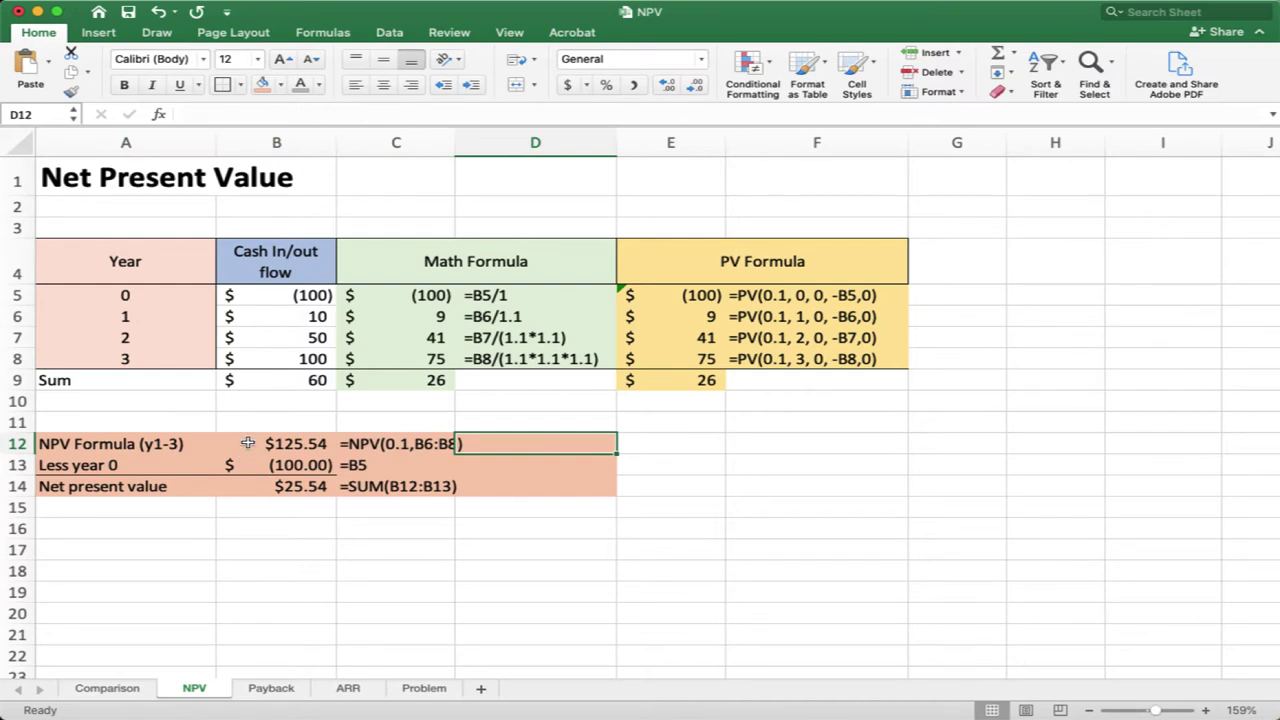
double_click(247, 443)
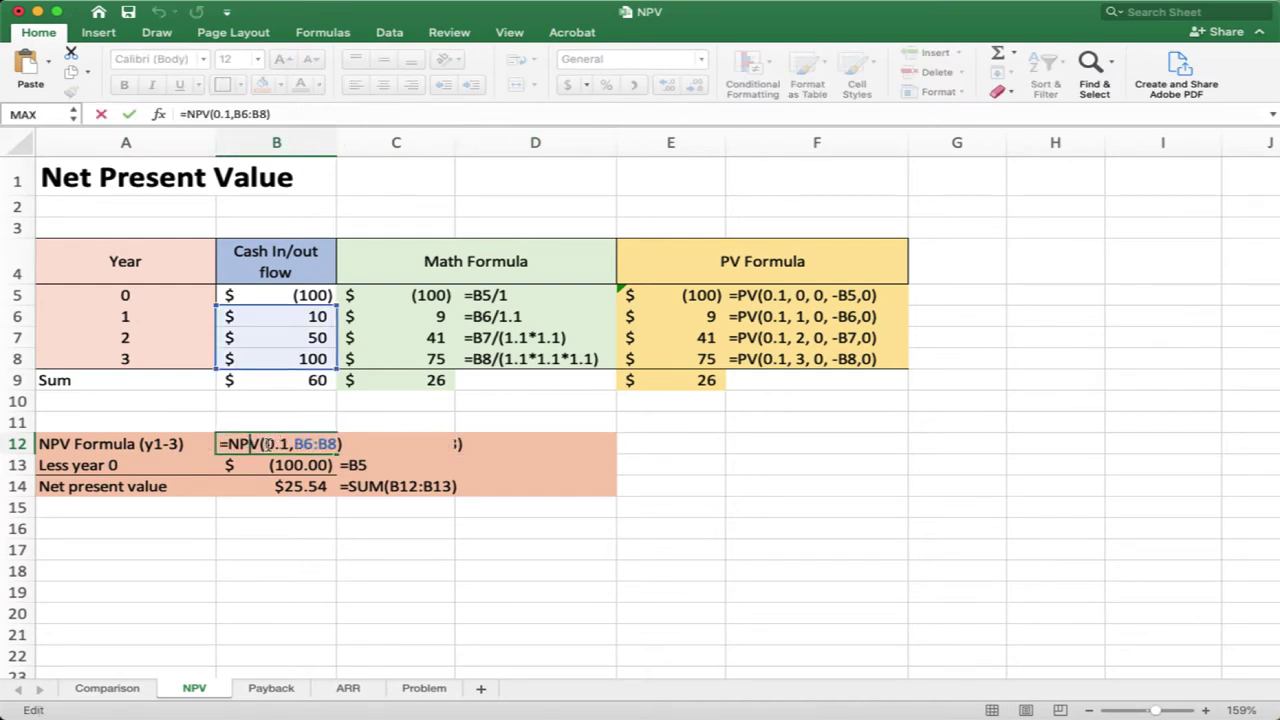
click(291, 443)
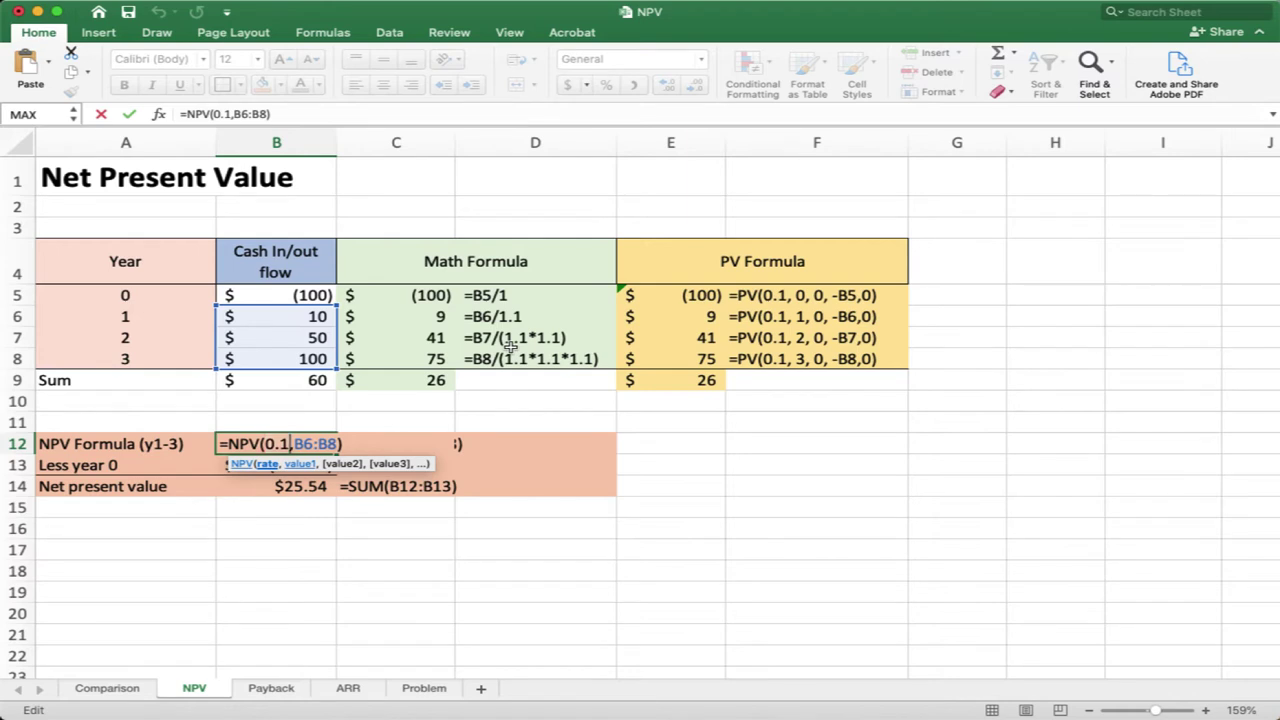
key(Right)
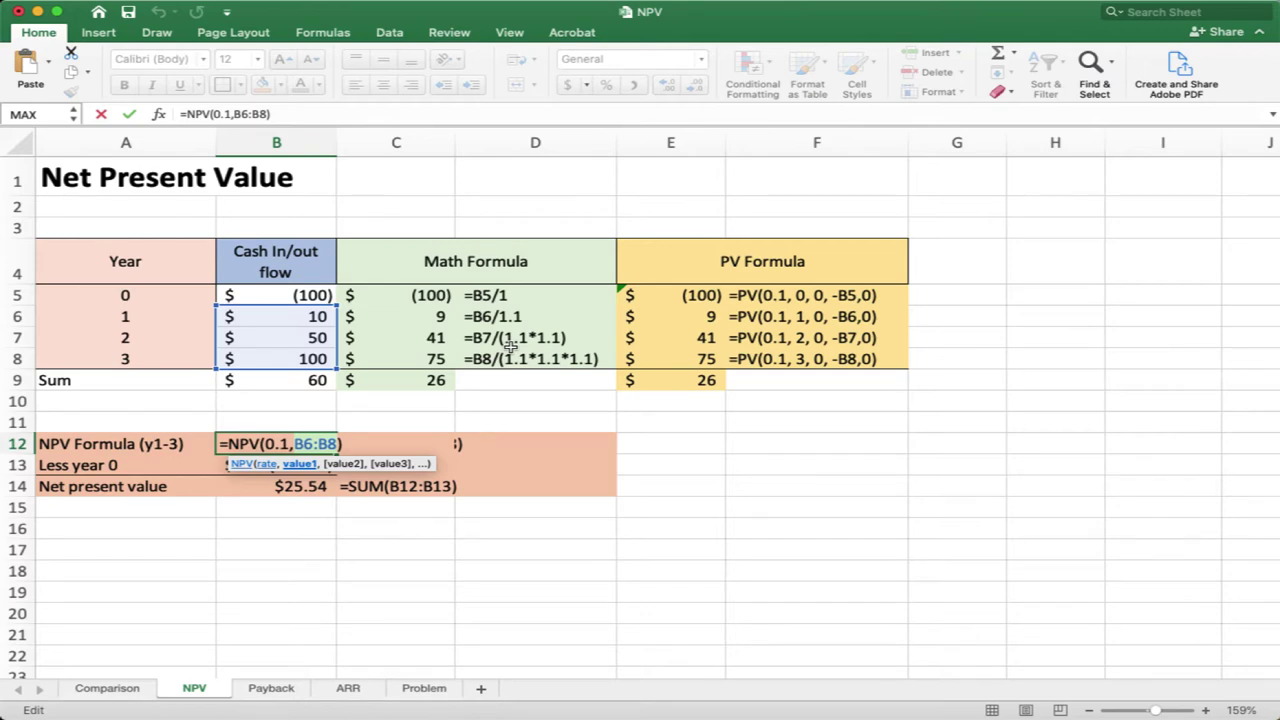
key(Return)
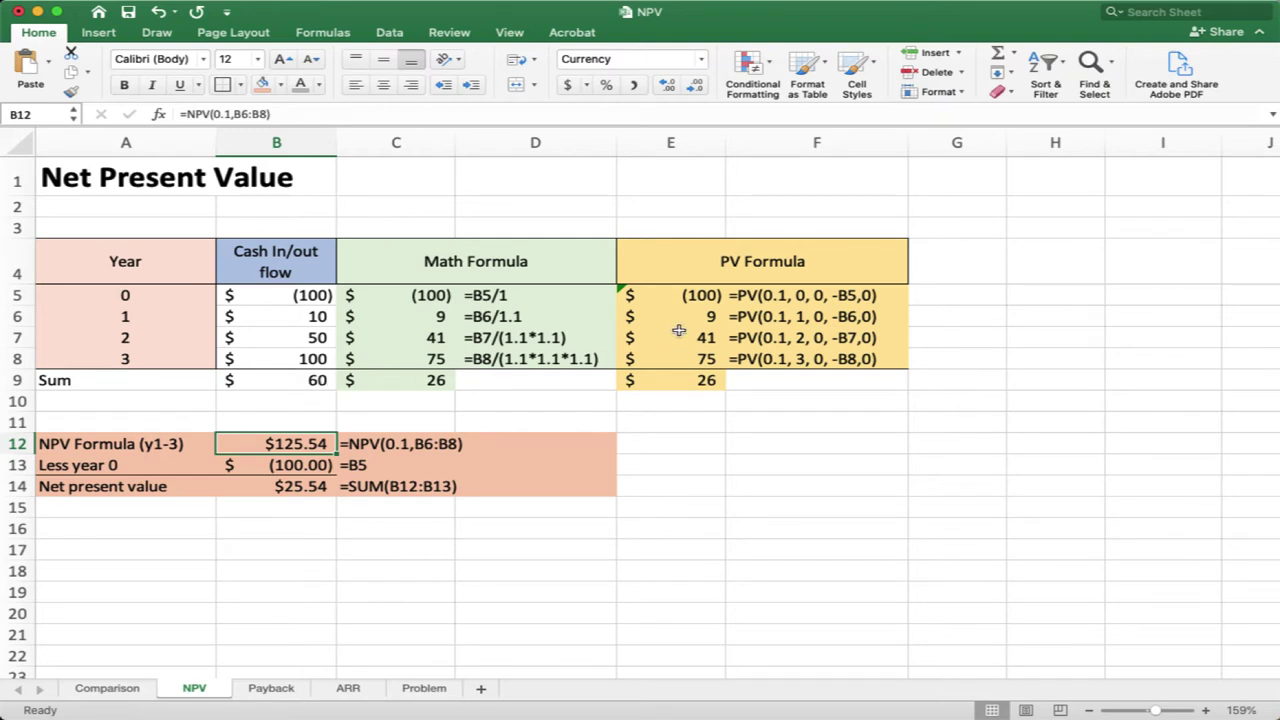
drag(663, 317, 661, 357)
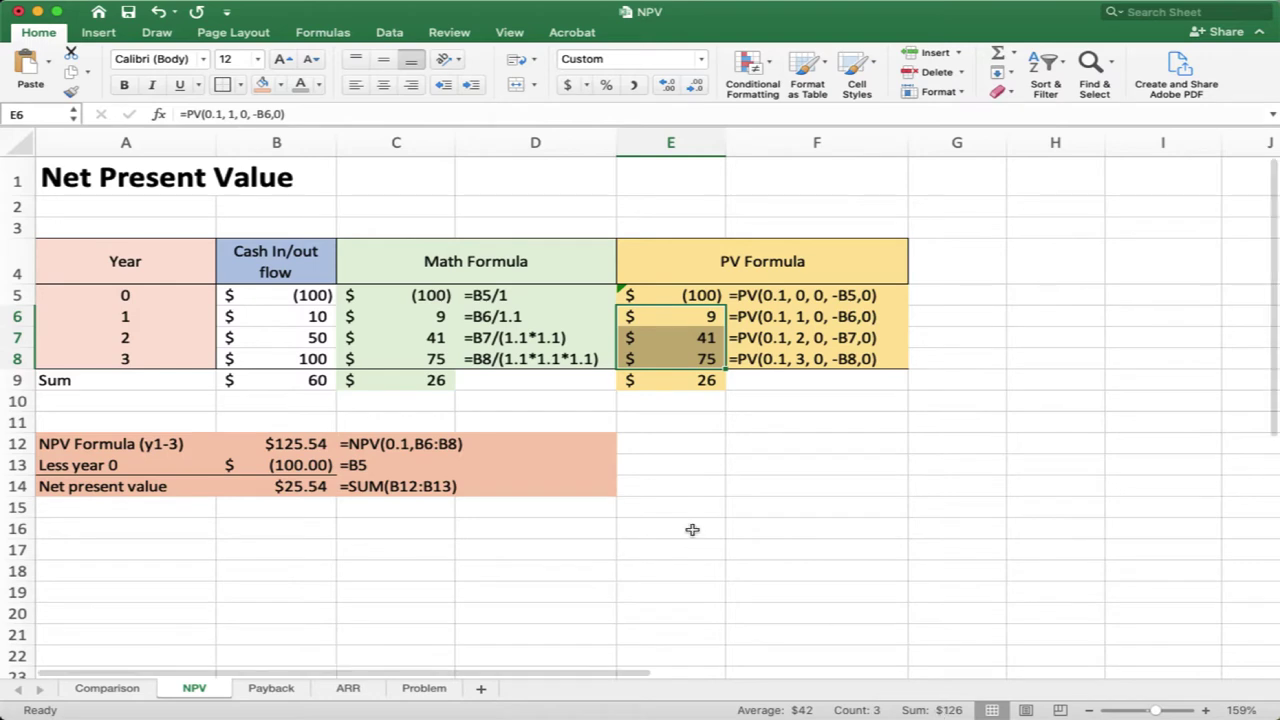
drag(388, 322, 390, 362)
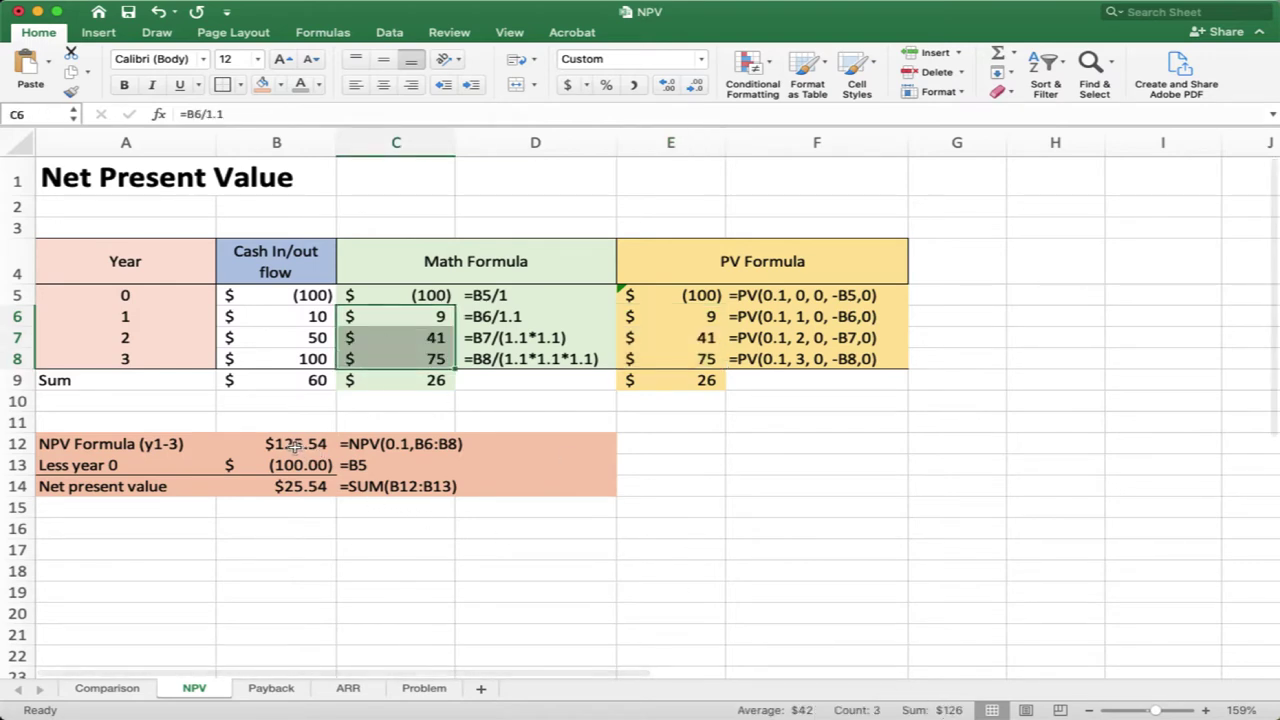
click(404, 317)
drag(404, 317, 404, 353)
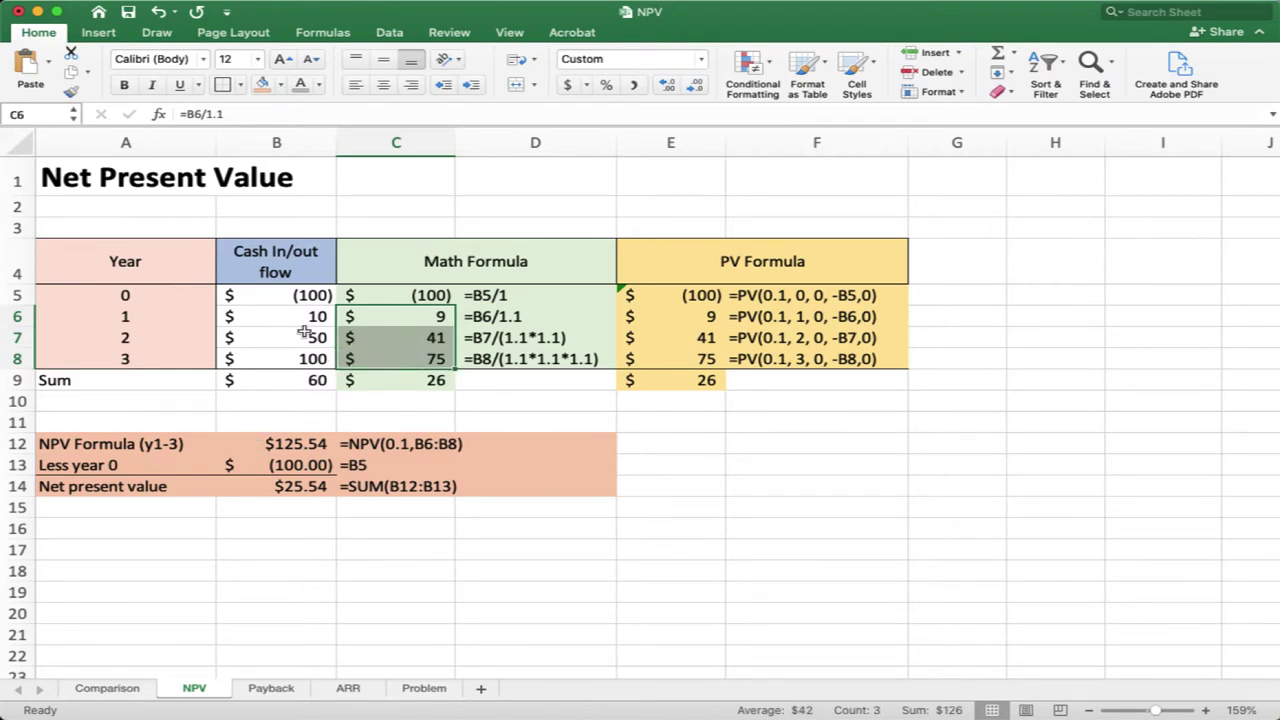
click(16, 294)
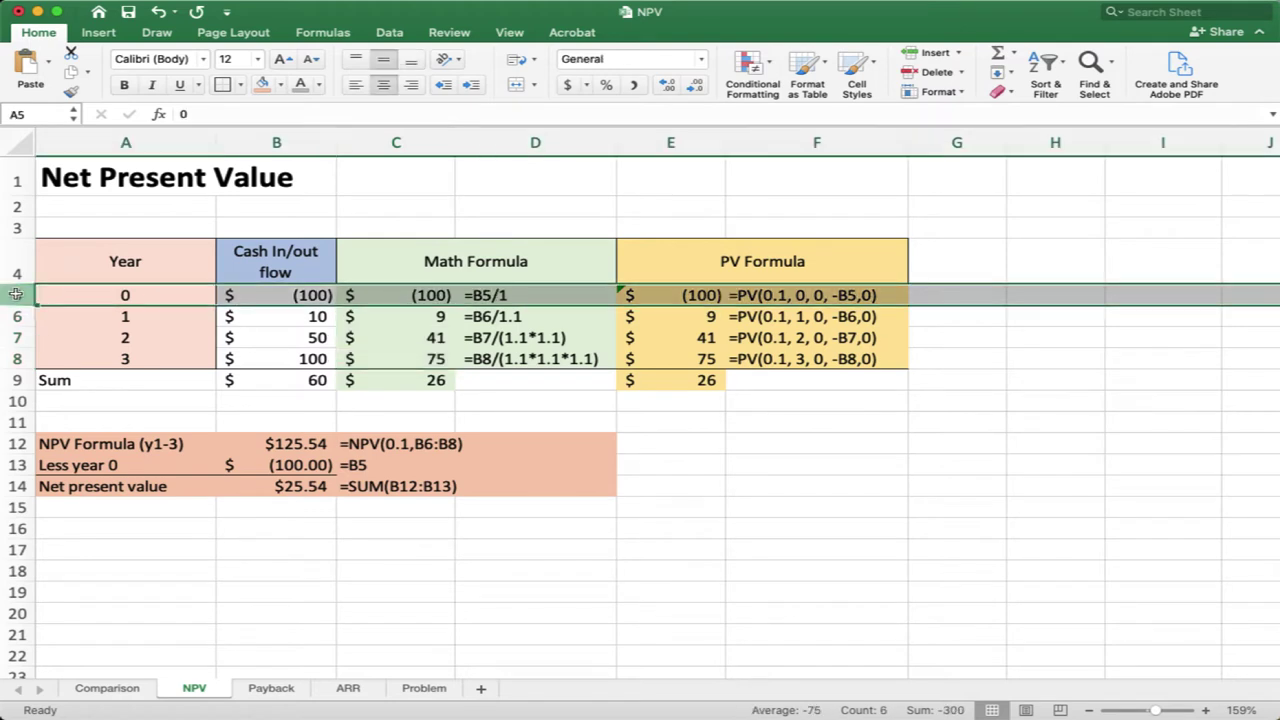
click(255, 420)
click(120, 447)
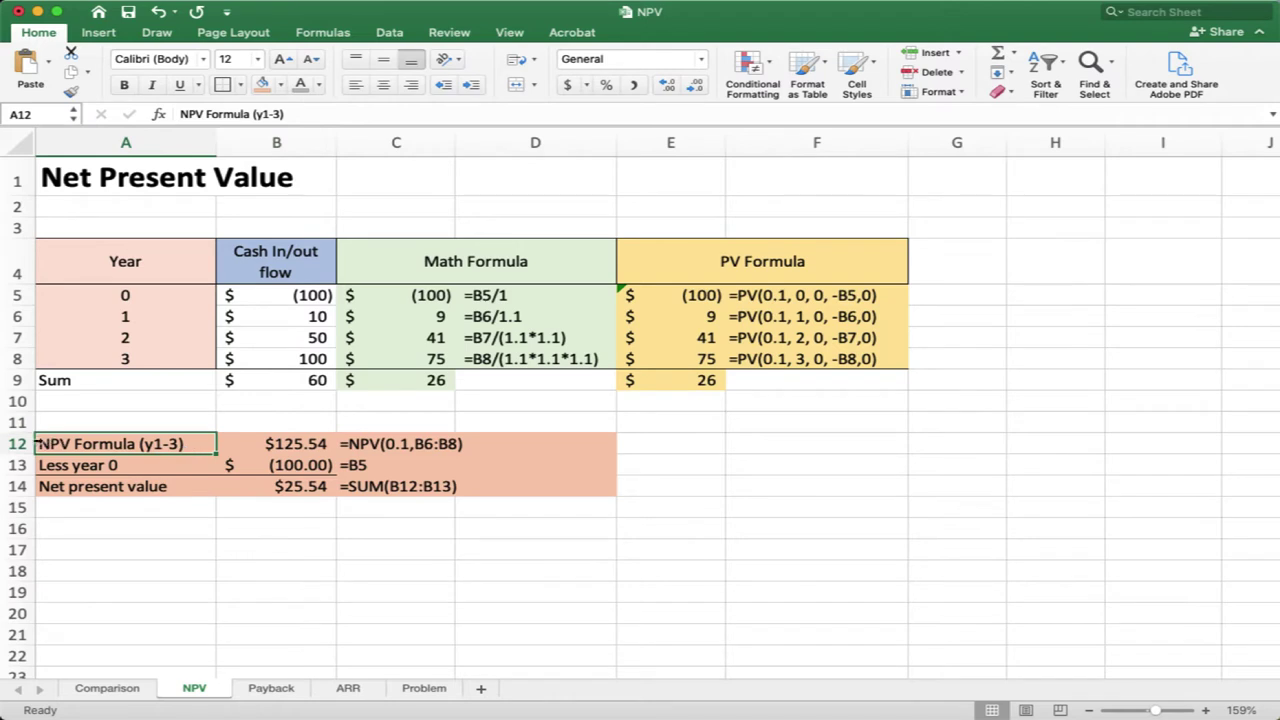
click(20, 443)
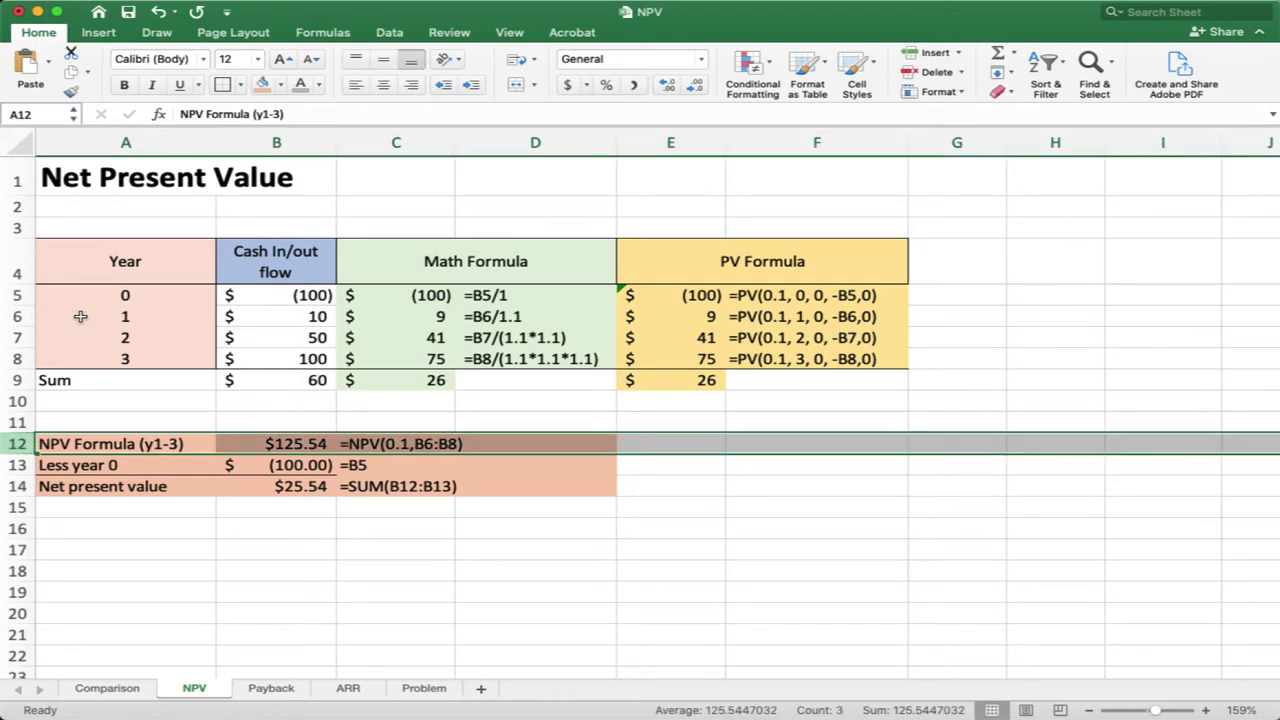
click(18, 465)
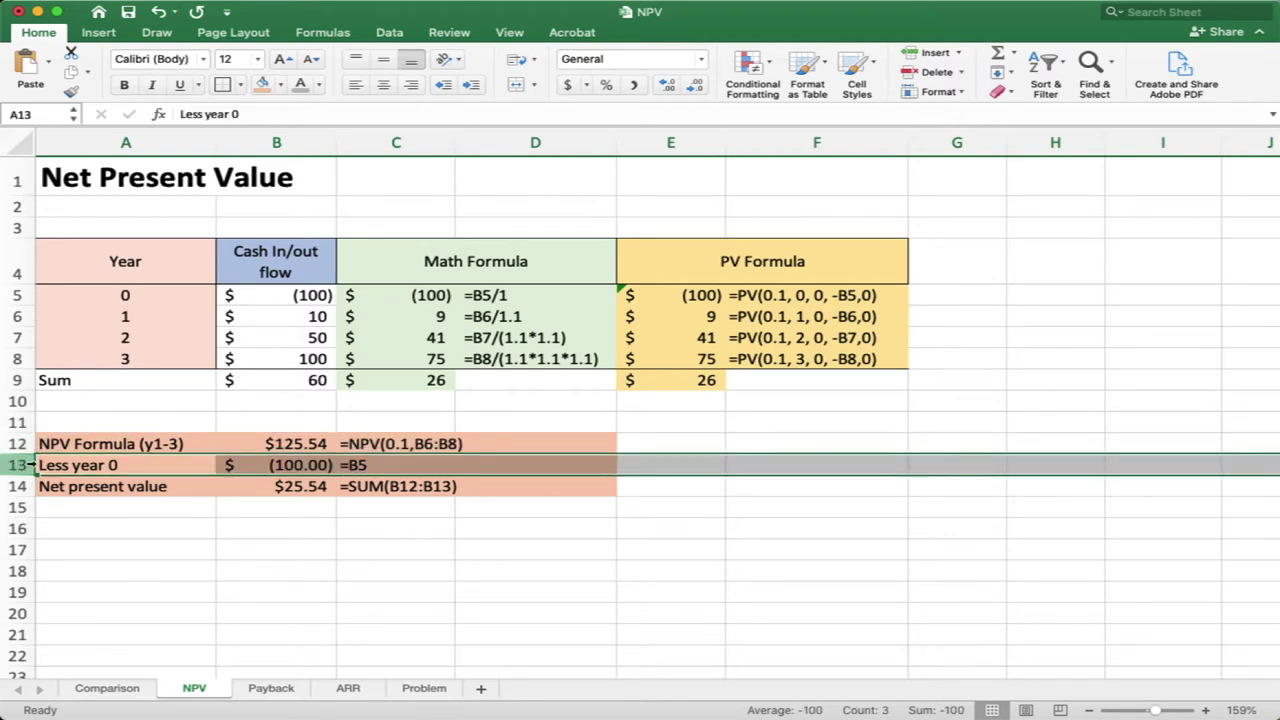
click(250, 493)
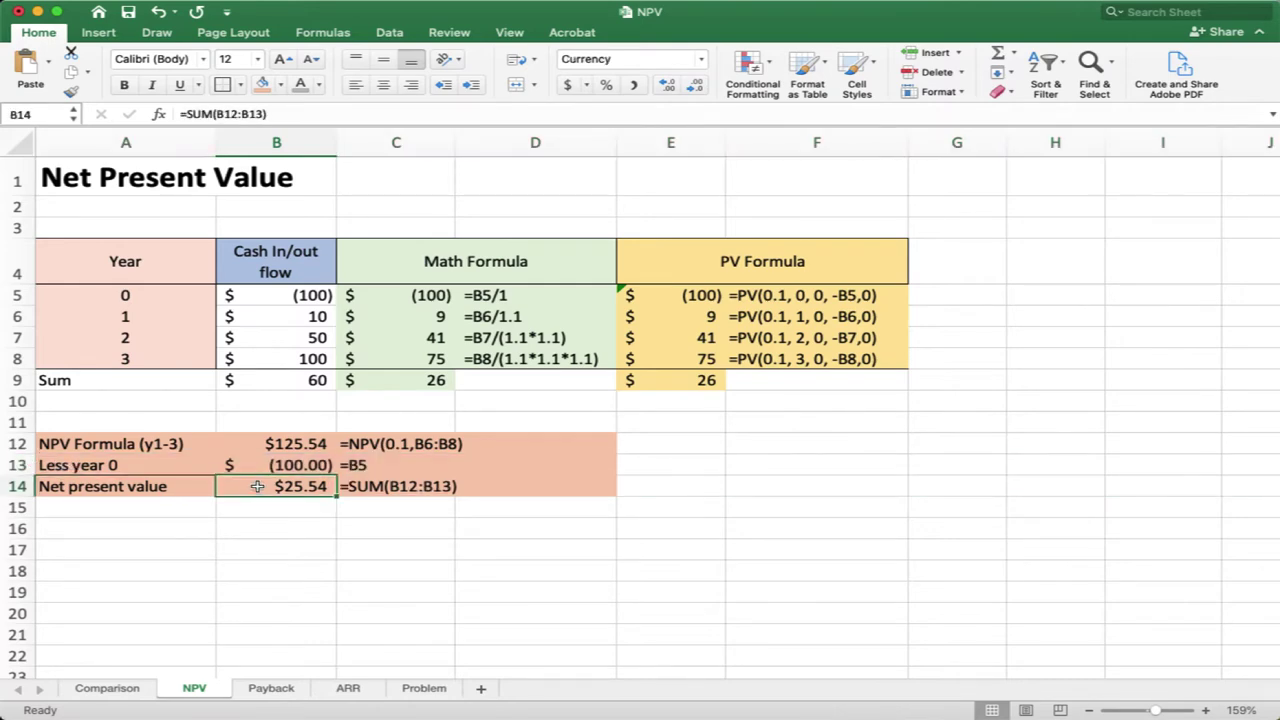
Round the NPV results in B12:B14 to whole dollars with Decrease Decimal.
drag(282, 450, 277, 485)
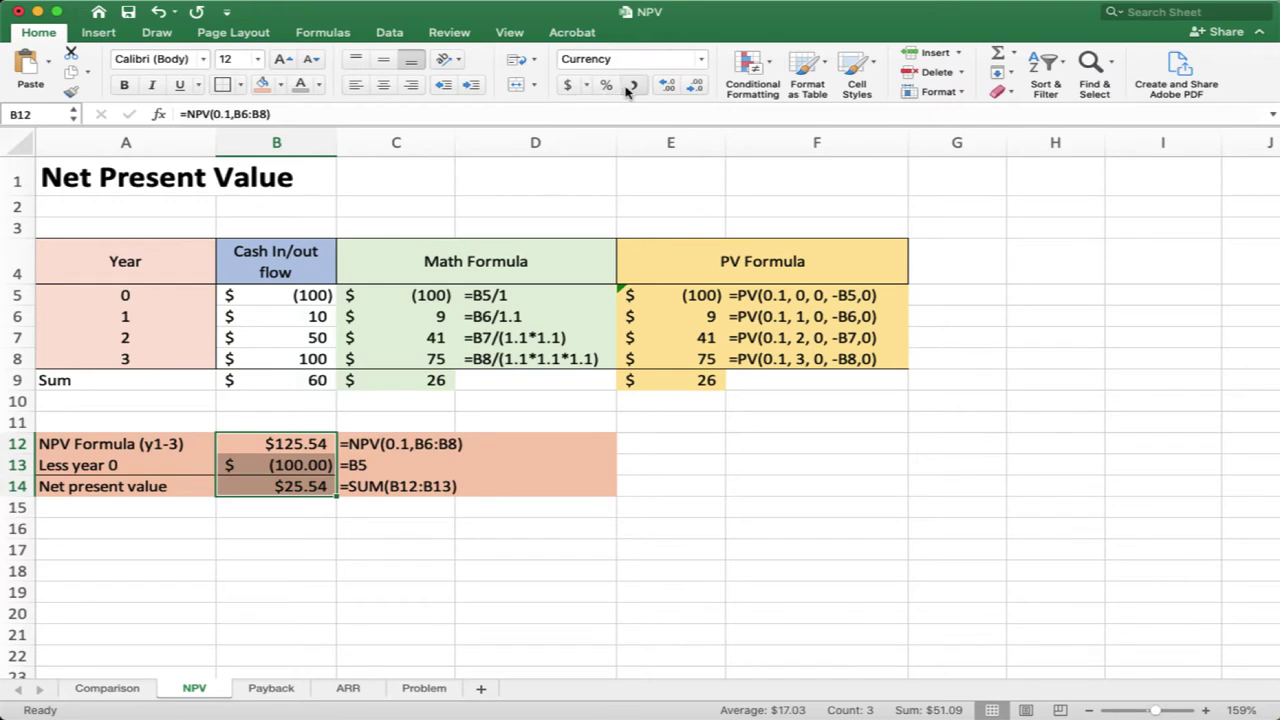
click(700, 88)
click(700, 88)
click(320, 524)
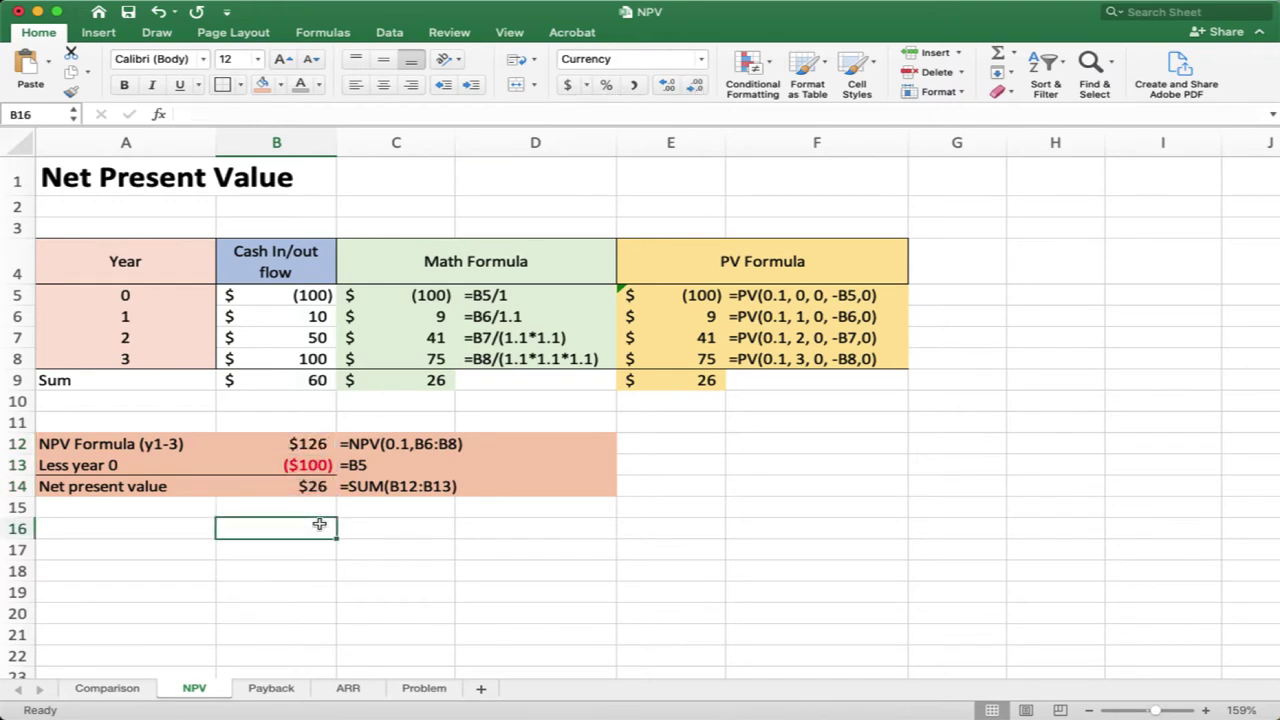
Check the C9 and E9 column sums, then move to the Payback sheet.
click(400, 381)
click(673, 379)
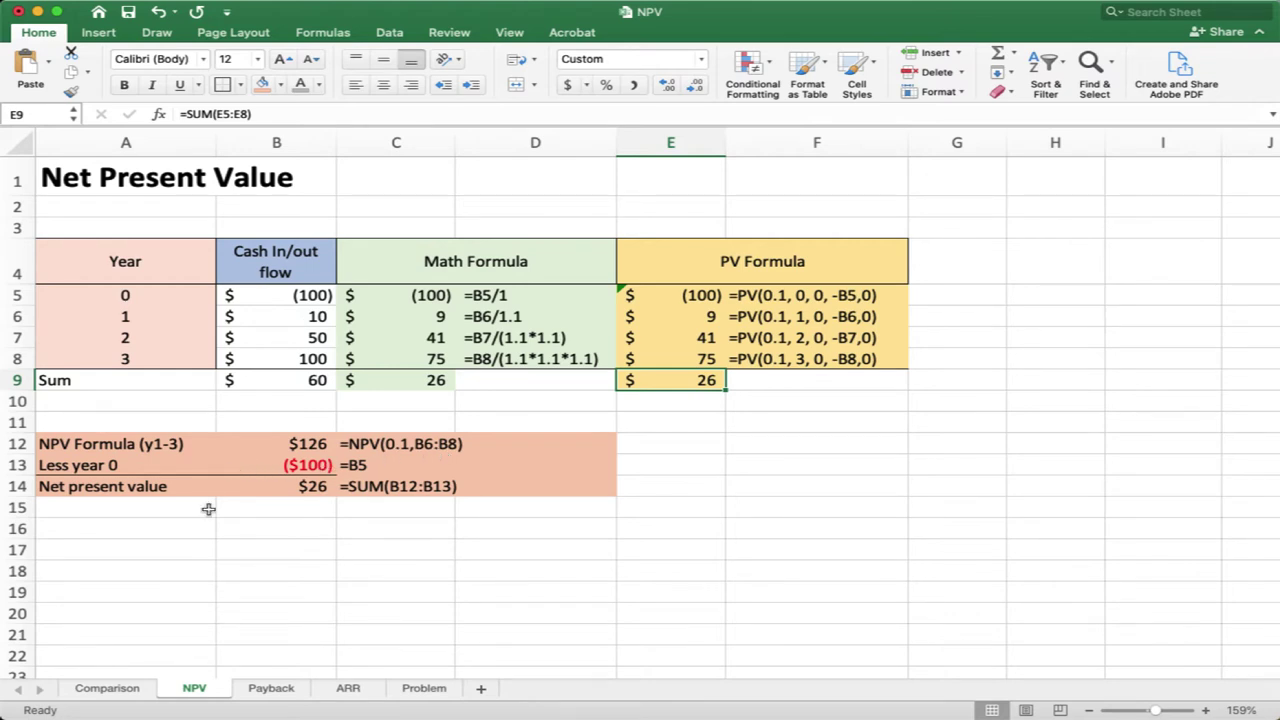
click(179, 527)
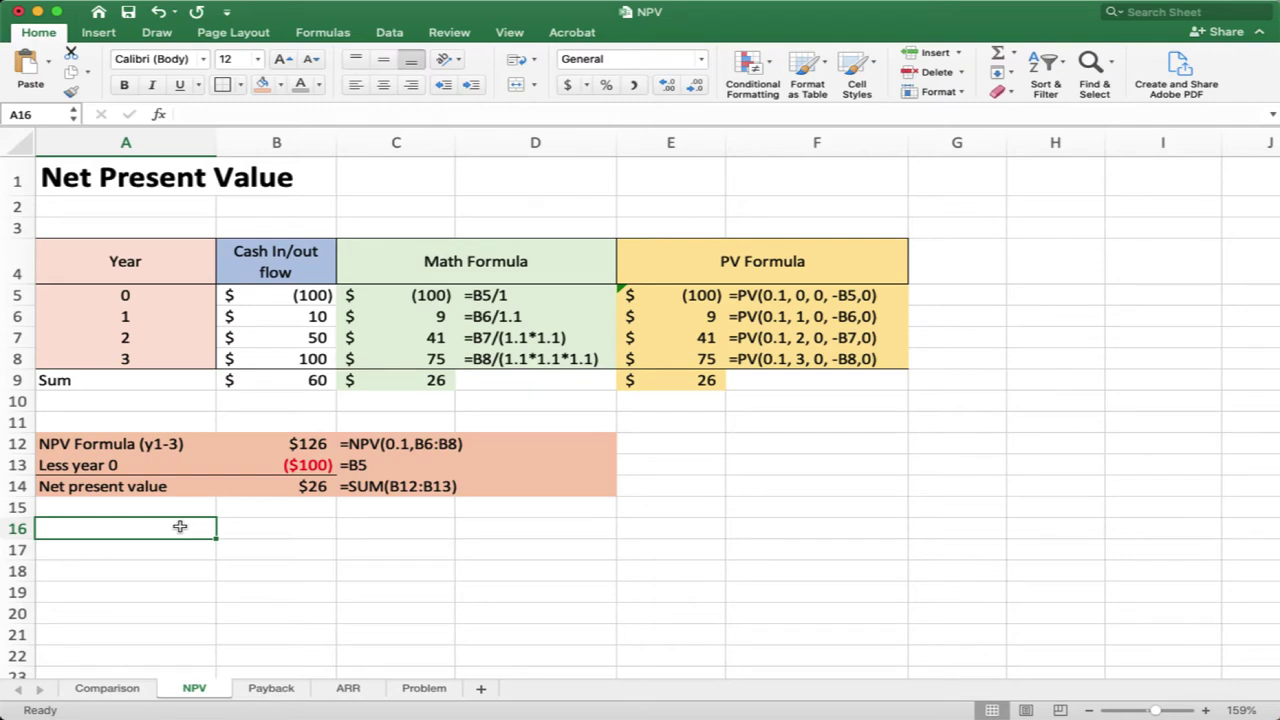
click(258, 688)
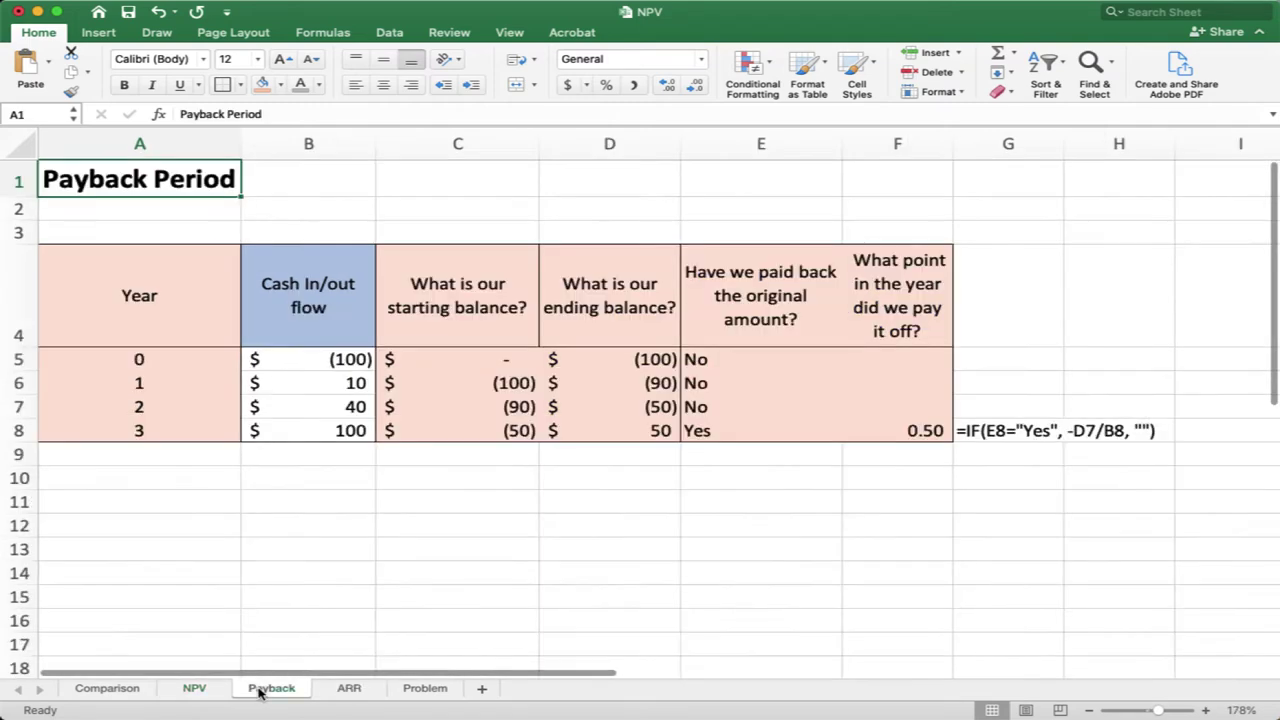
click(278, 471)
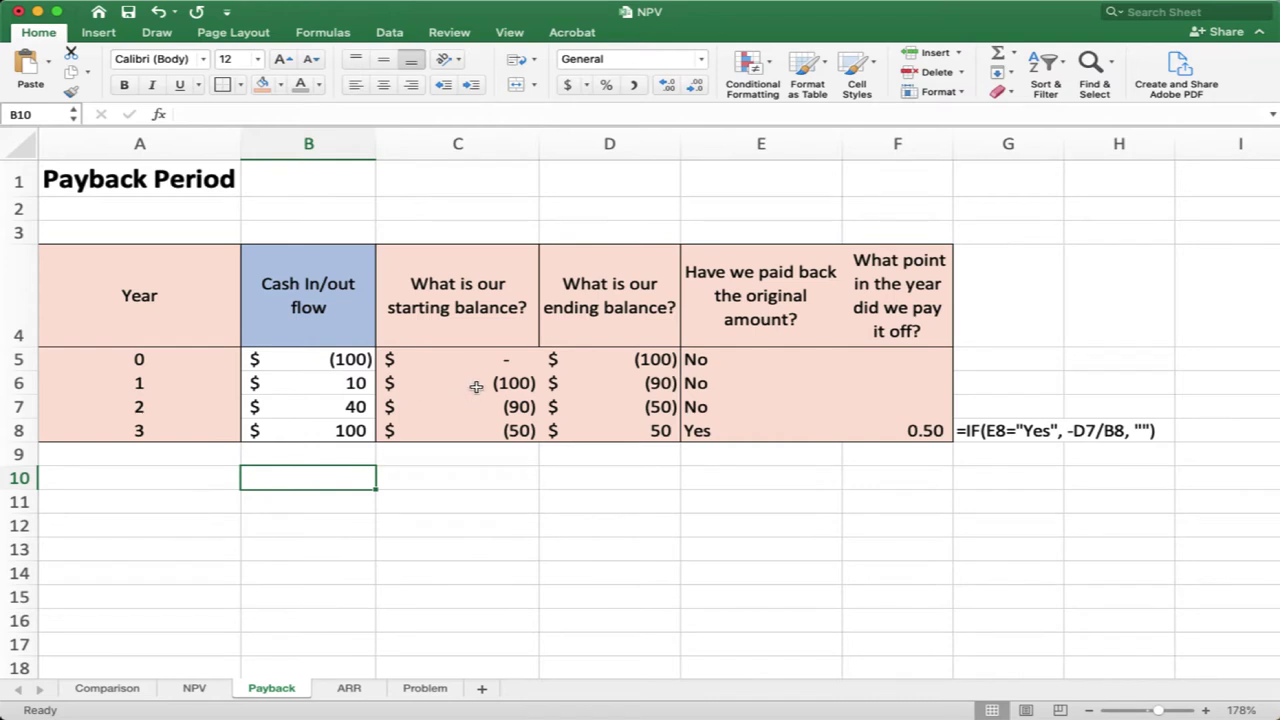
click(10, 359)
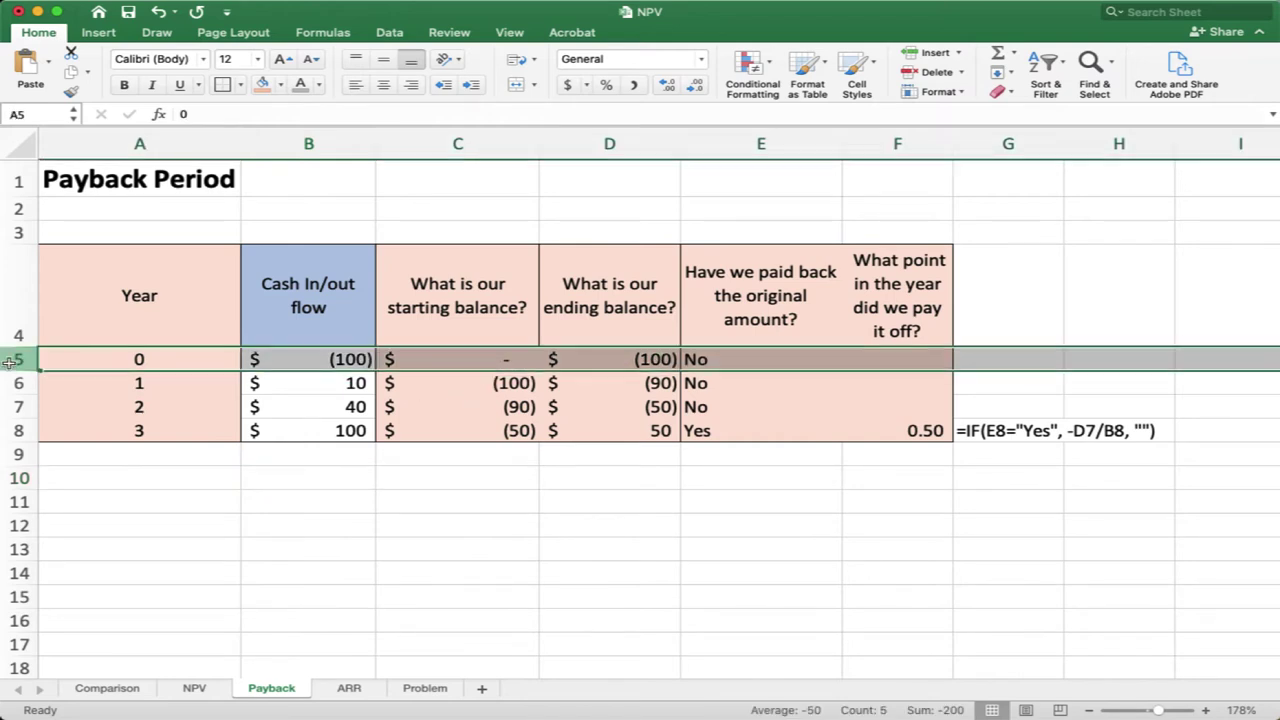
click(601, 359)
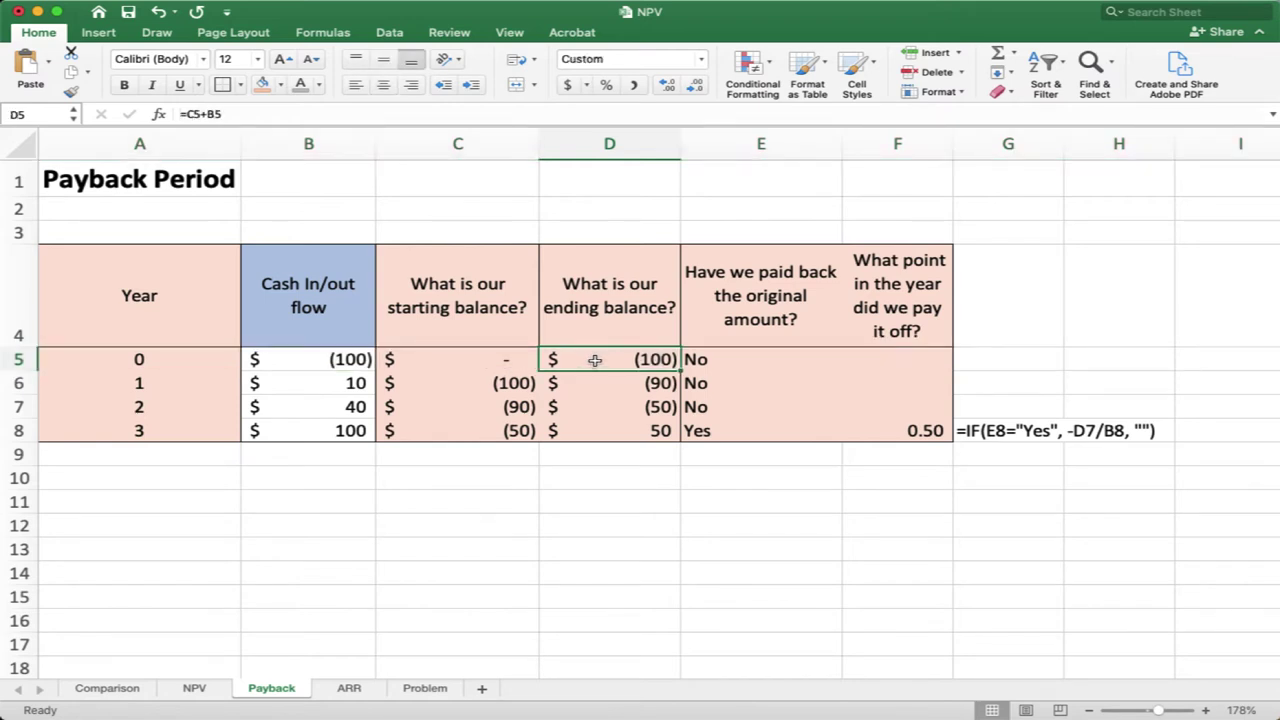
click(14, 383)
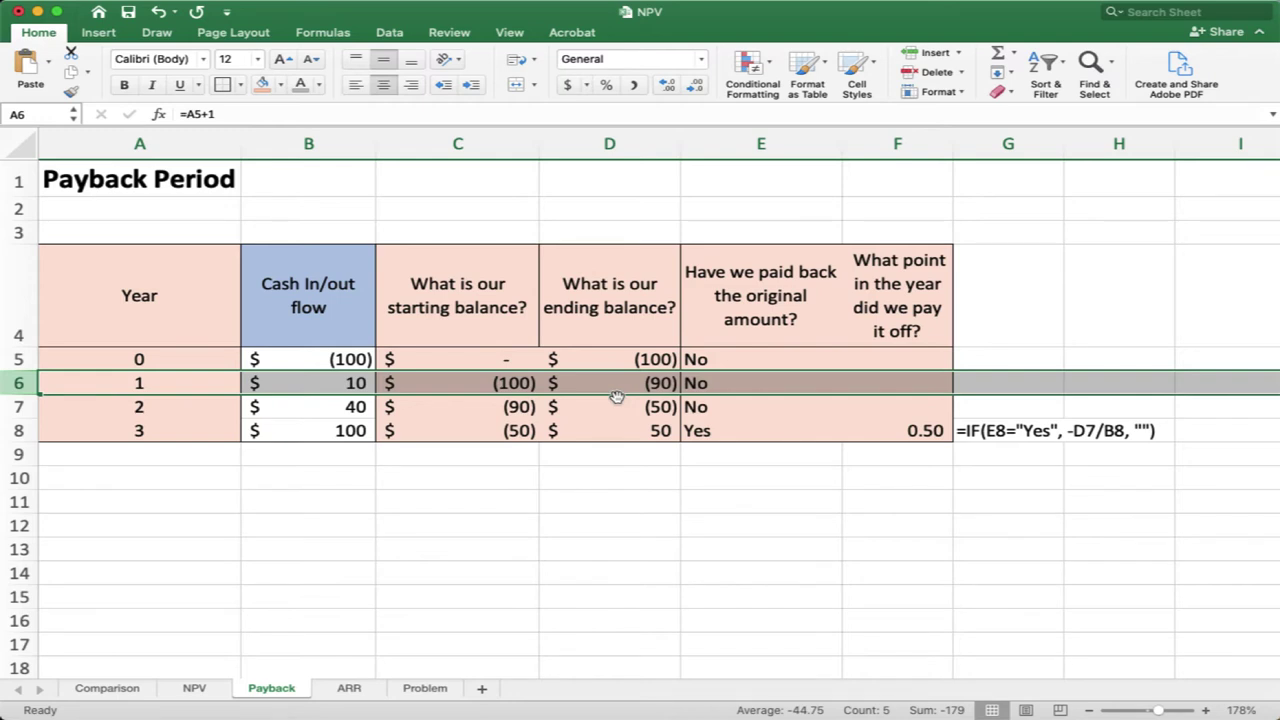
click(20, 407)
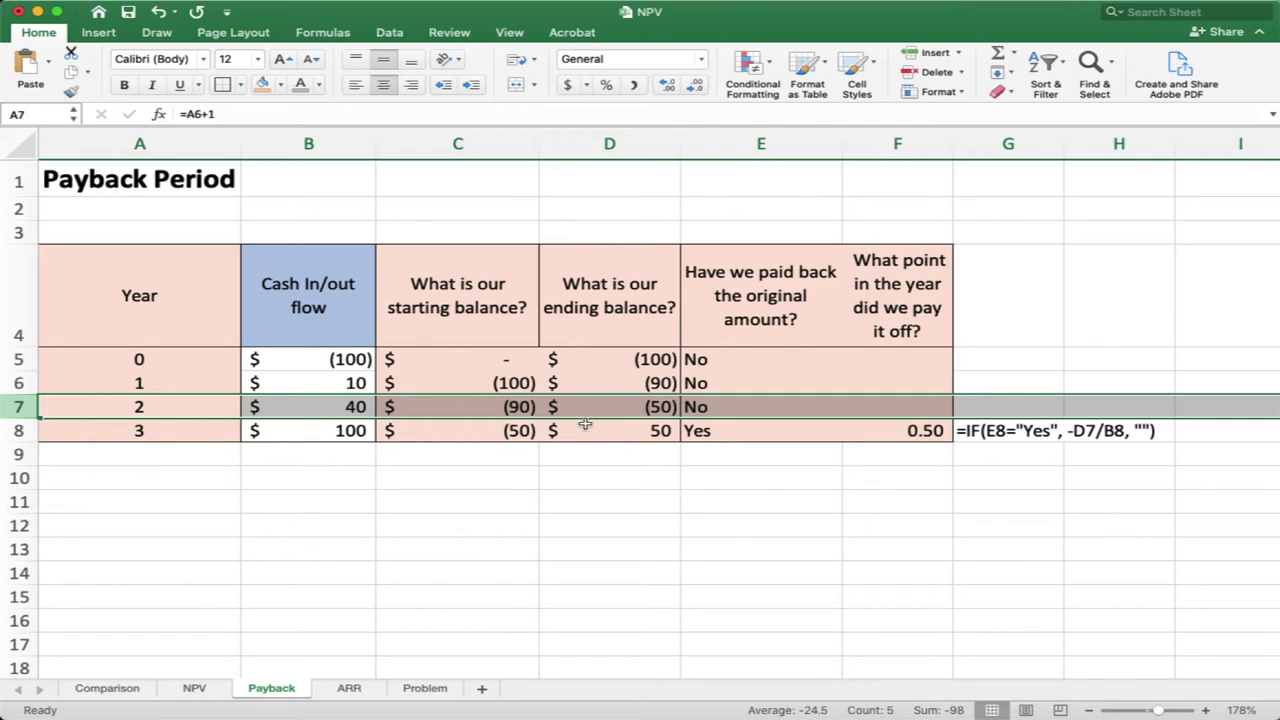
click(19, 430)
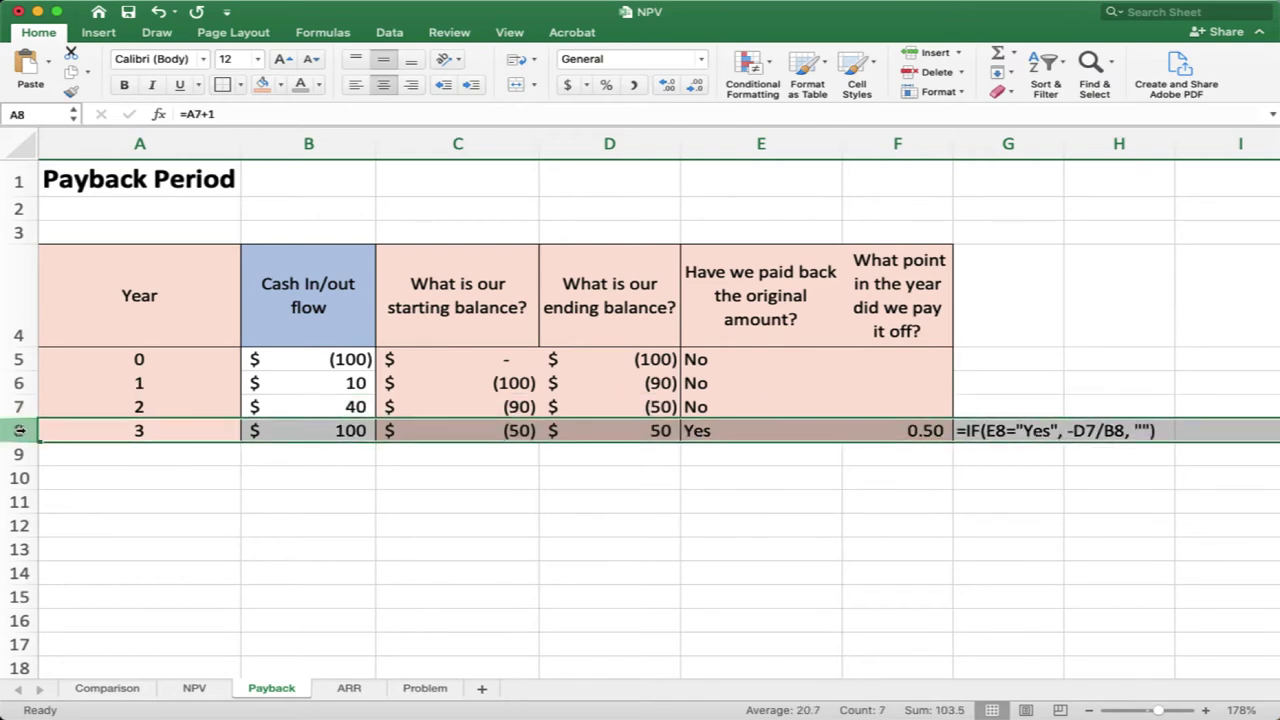
click(478, 430)
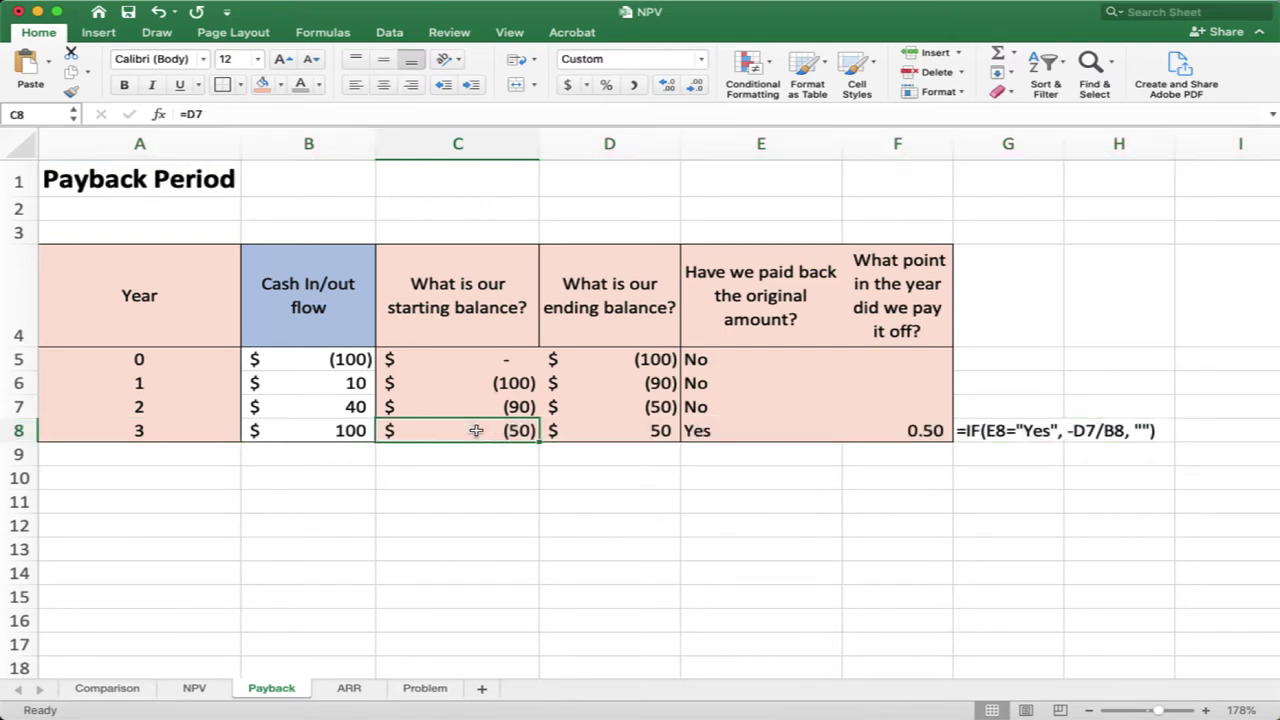
click(612, 432)
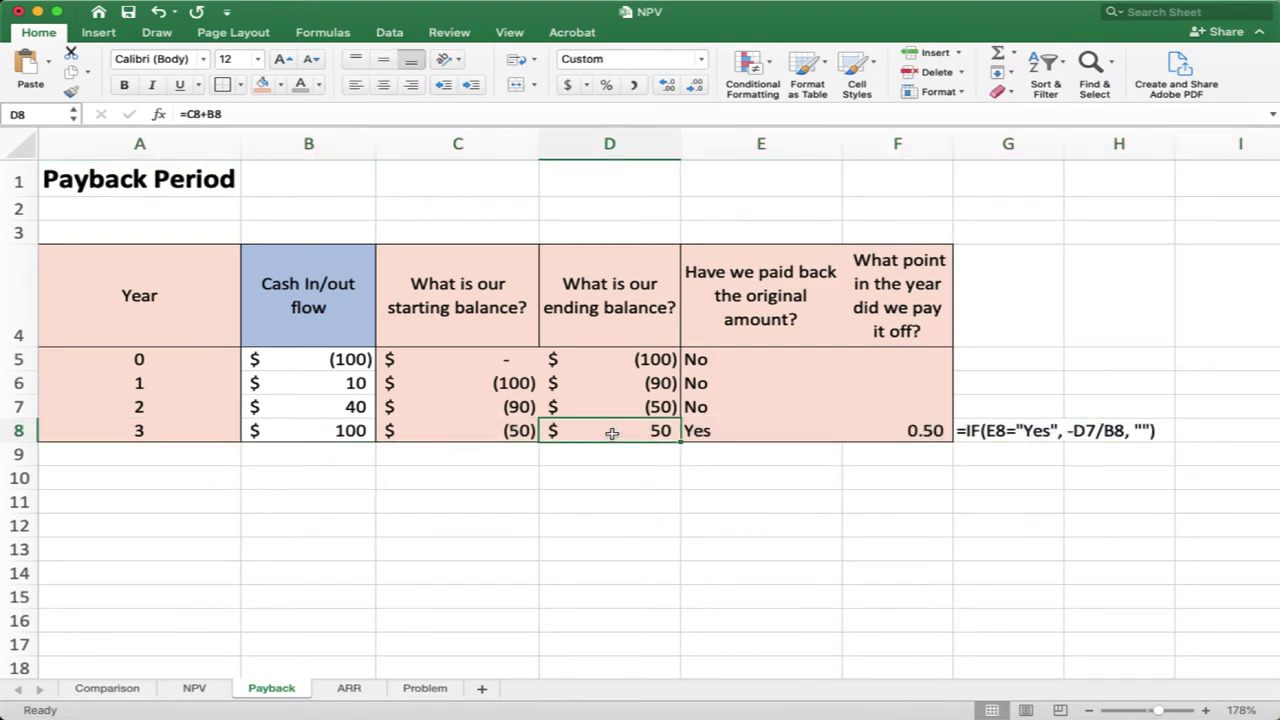
click(773, 430)
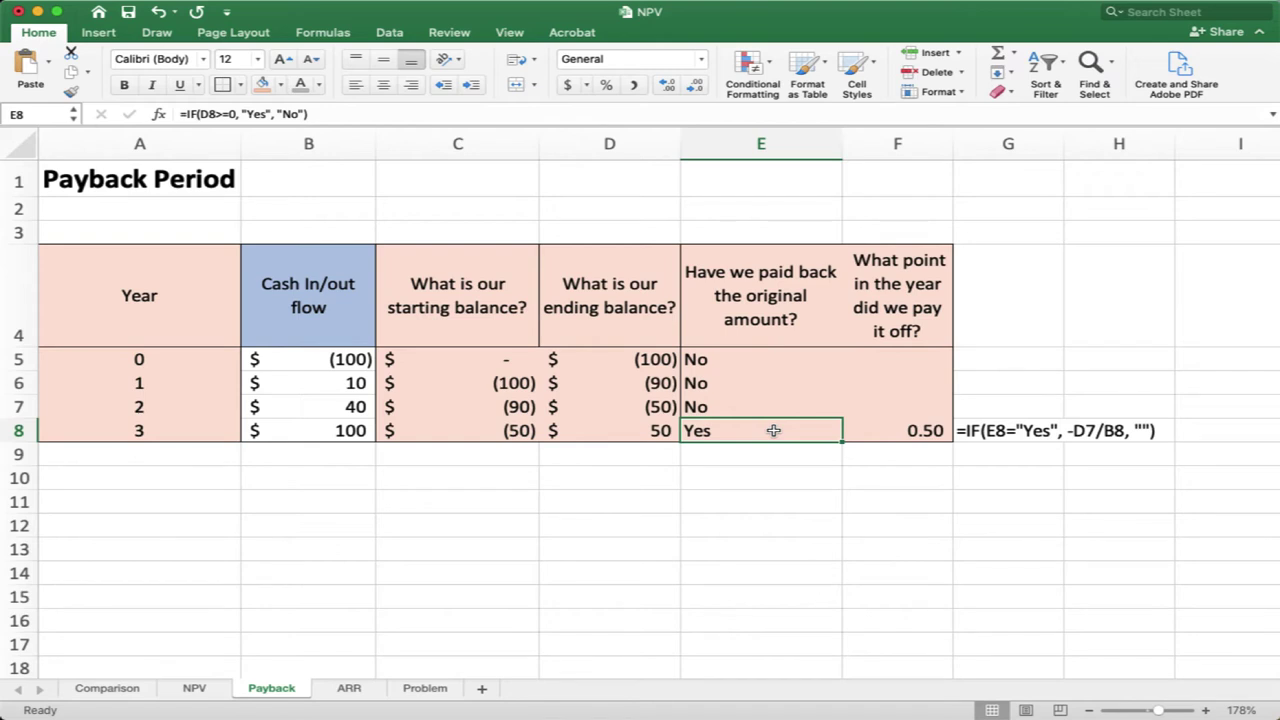
key(Left)
key(Left)
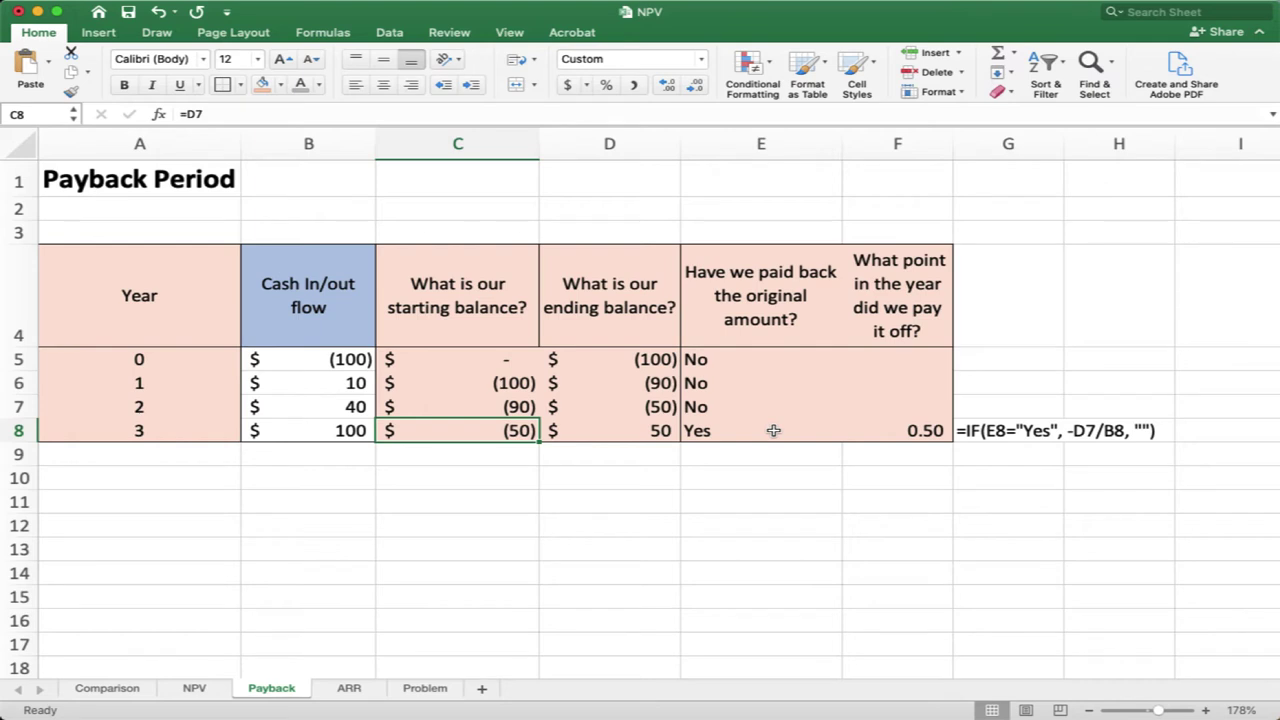
key(Left)
key(Down)
key(Down)
key(Left)
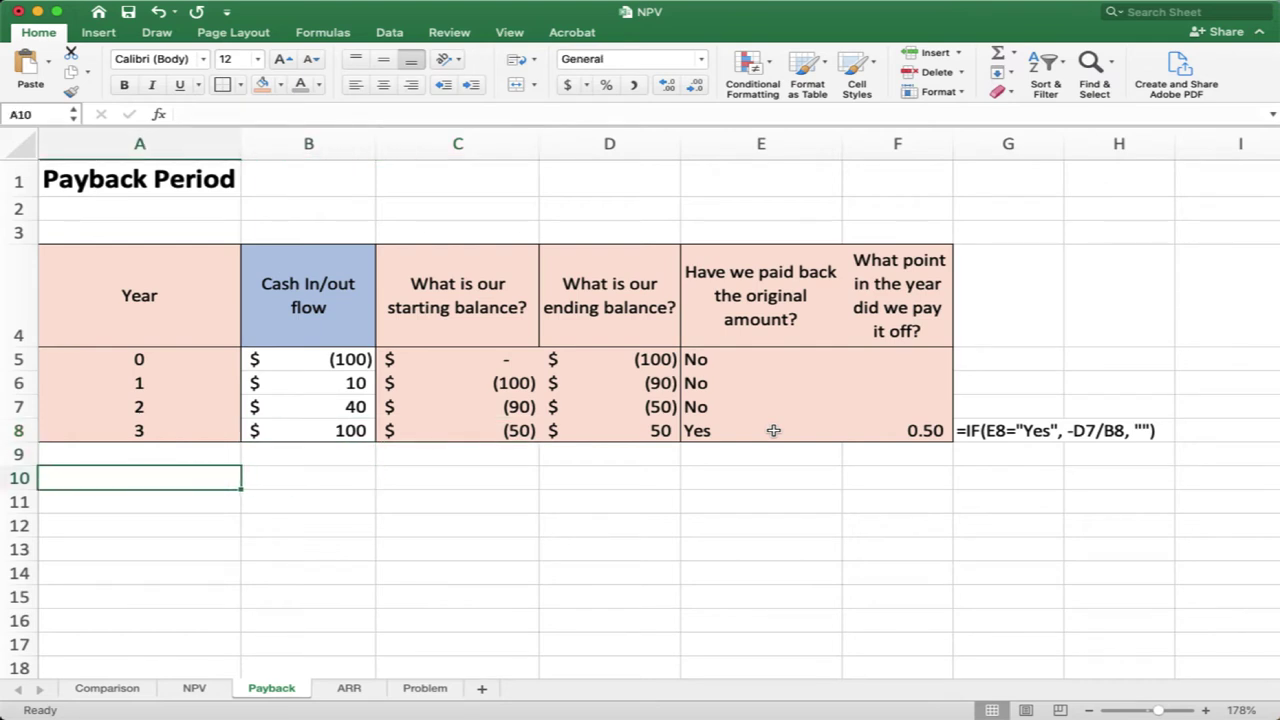
Enter Jan in A10 and fill the month names down to Sep in A18.
text(Jan)
key(Return)
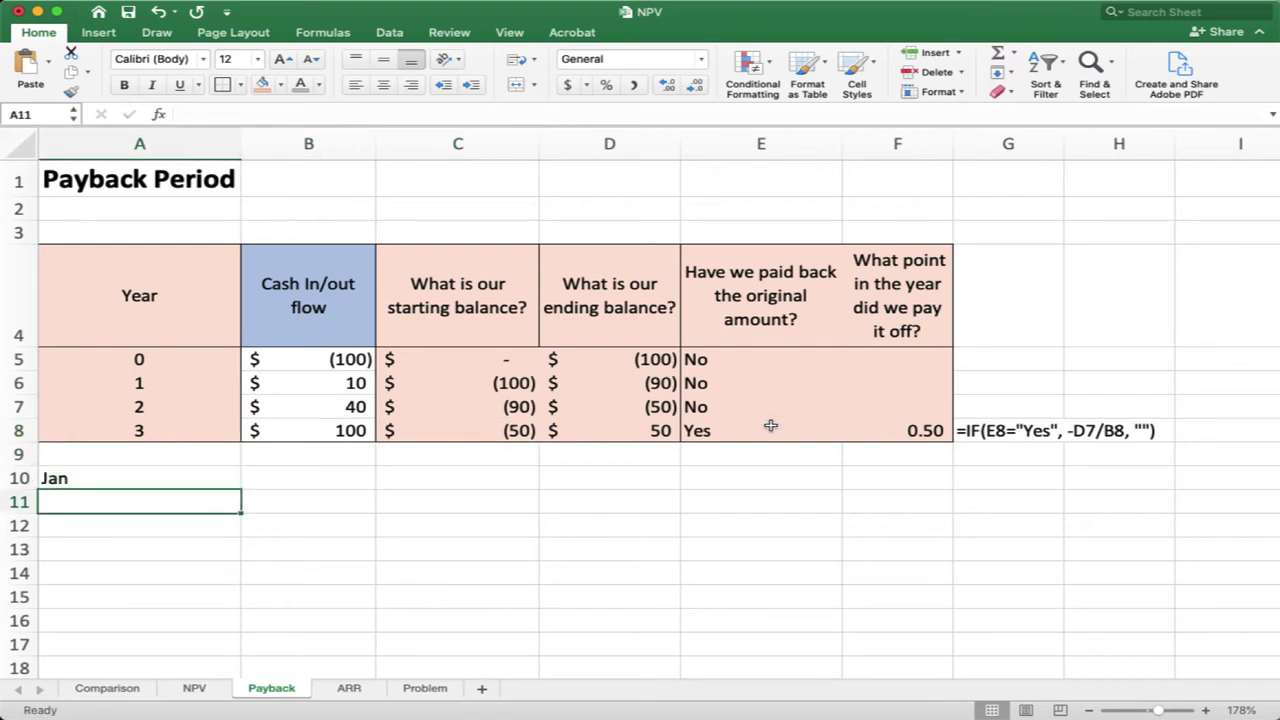
click(211, 481)
drag(241, 489, 240, 668)
Enter =100/12 in B10 and fill it down to B18.
click(338, 480)
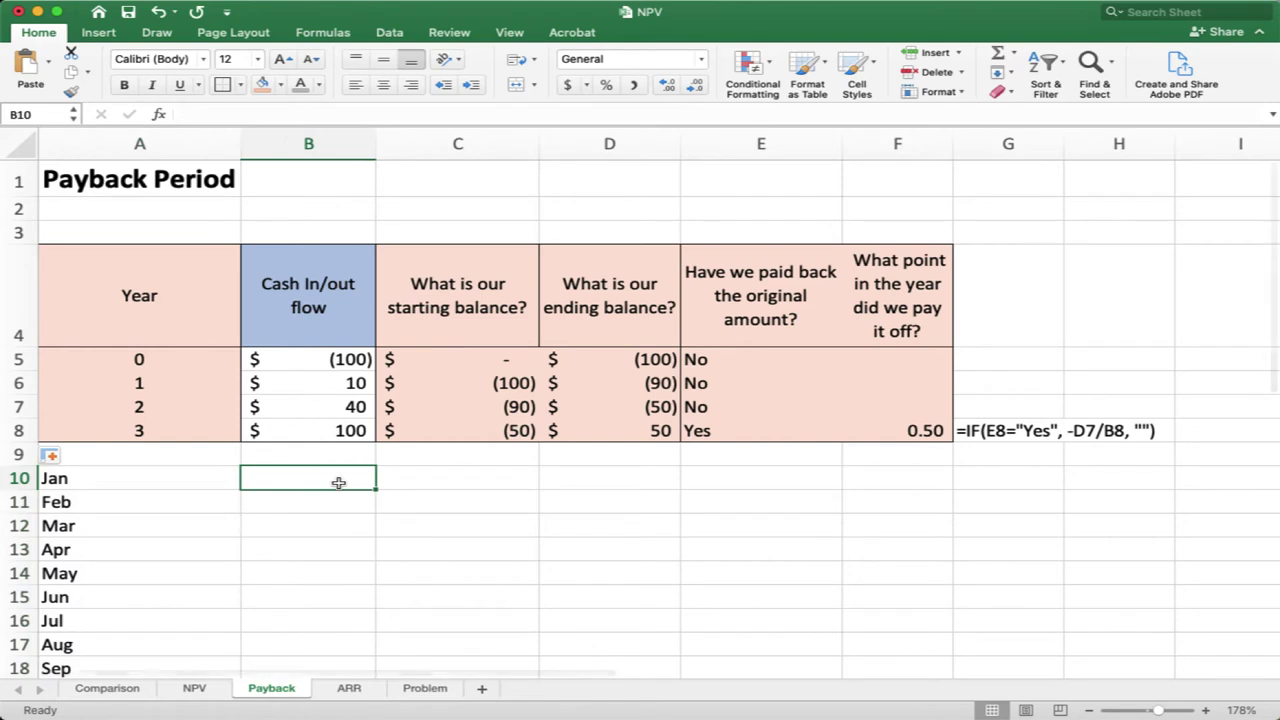
text(=100/12)
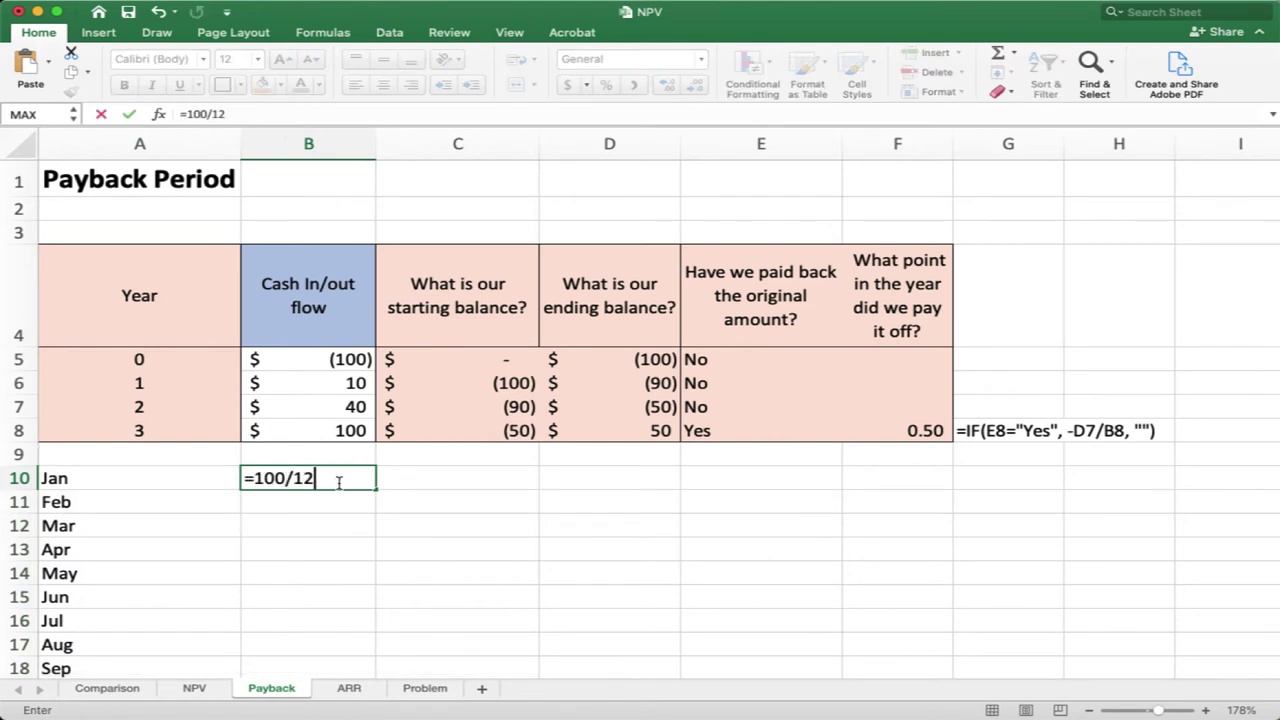
key(Return)
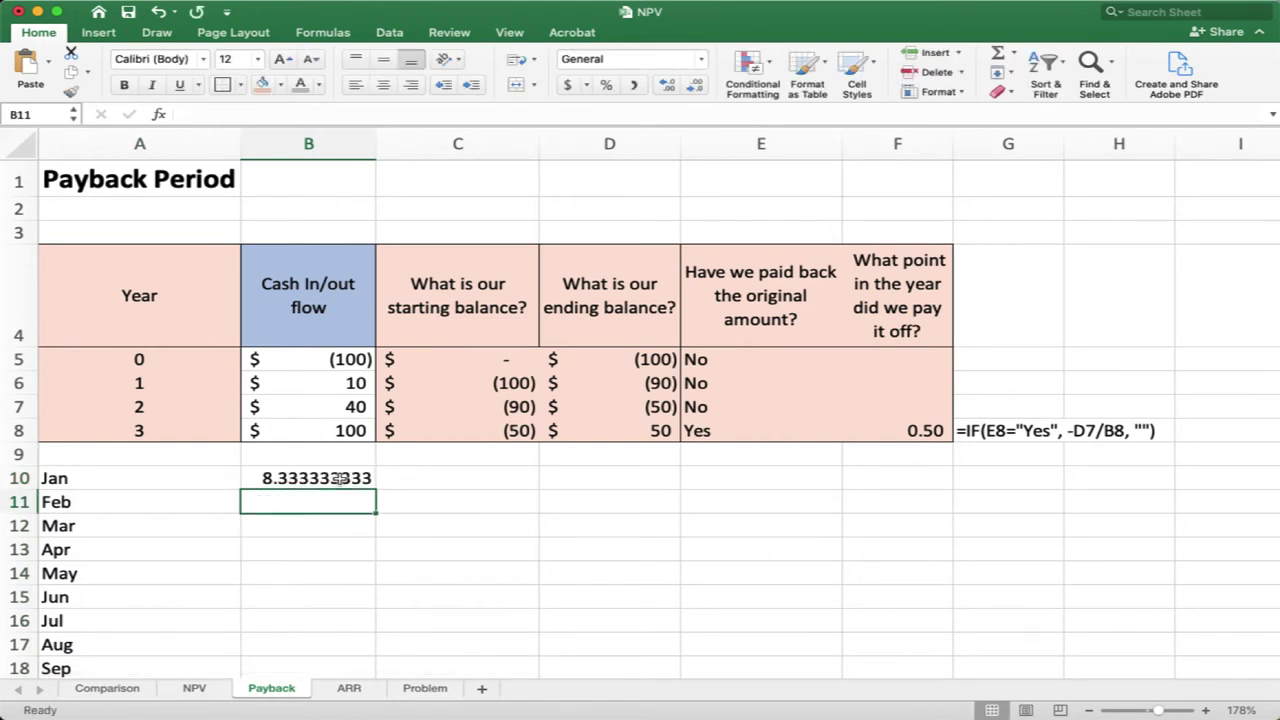
click(340, 480)
scroll(300, 651, down, 1)
shift+click(300, 655)
key(ctrl+d)
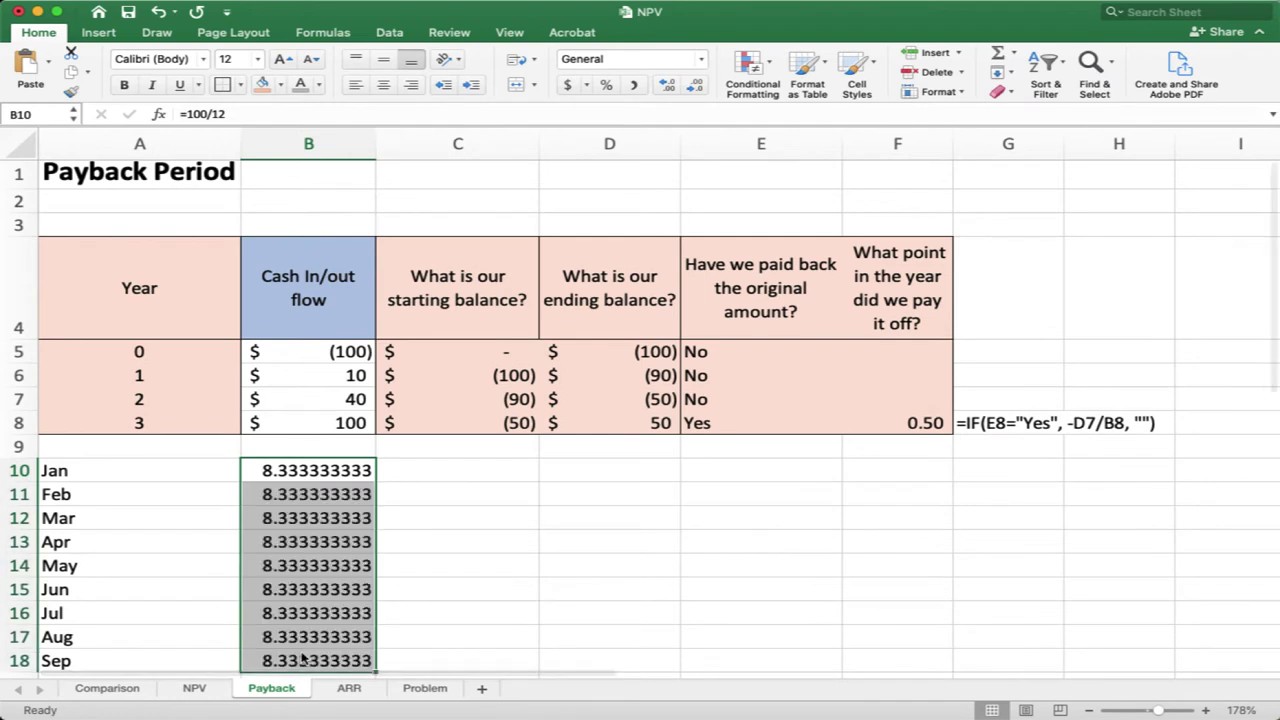
click(438, 473)
Add a running total =SUM($B$10:B10) in C10 and fill columns B and C down to row 21.
text(=)
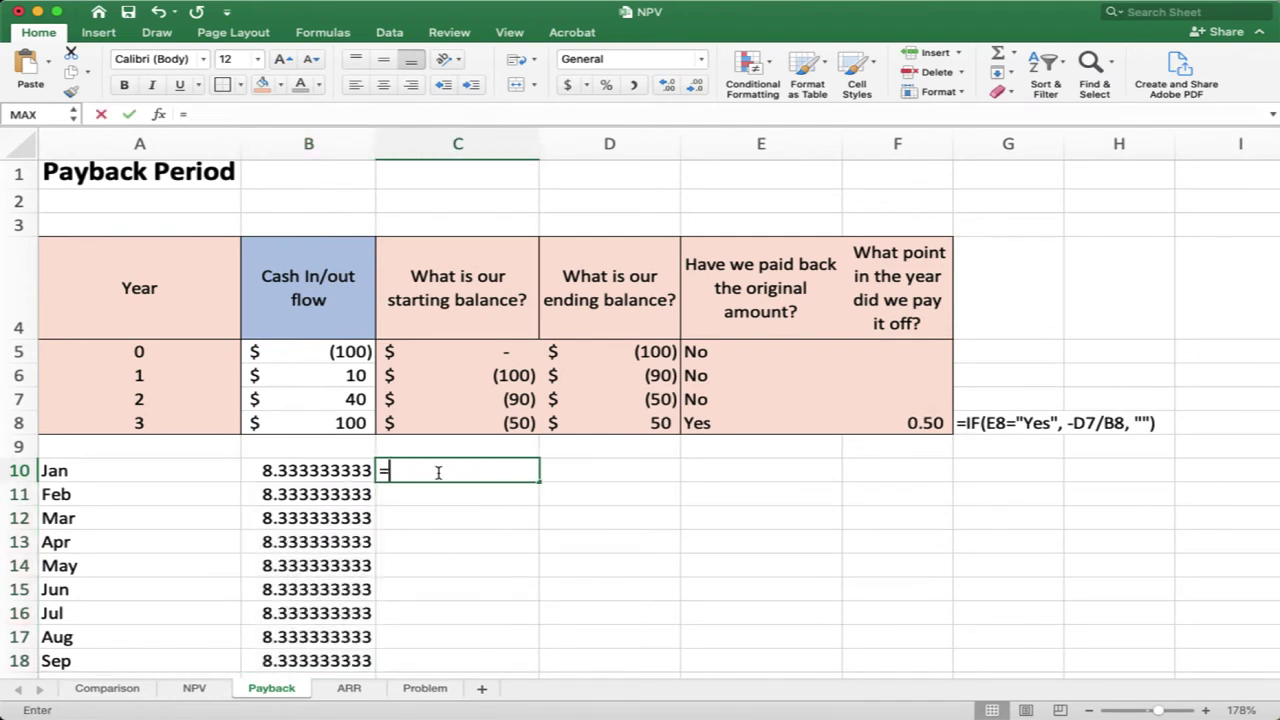
text(sum()
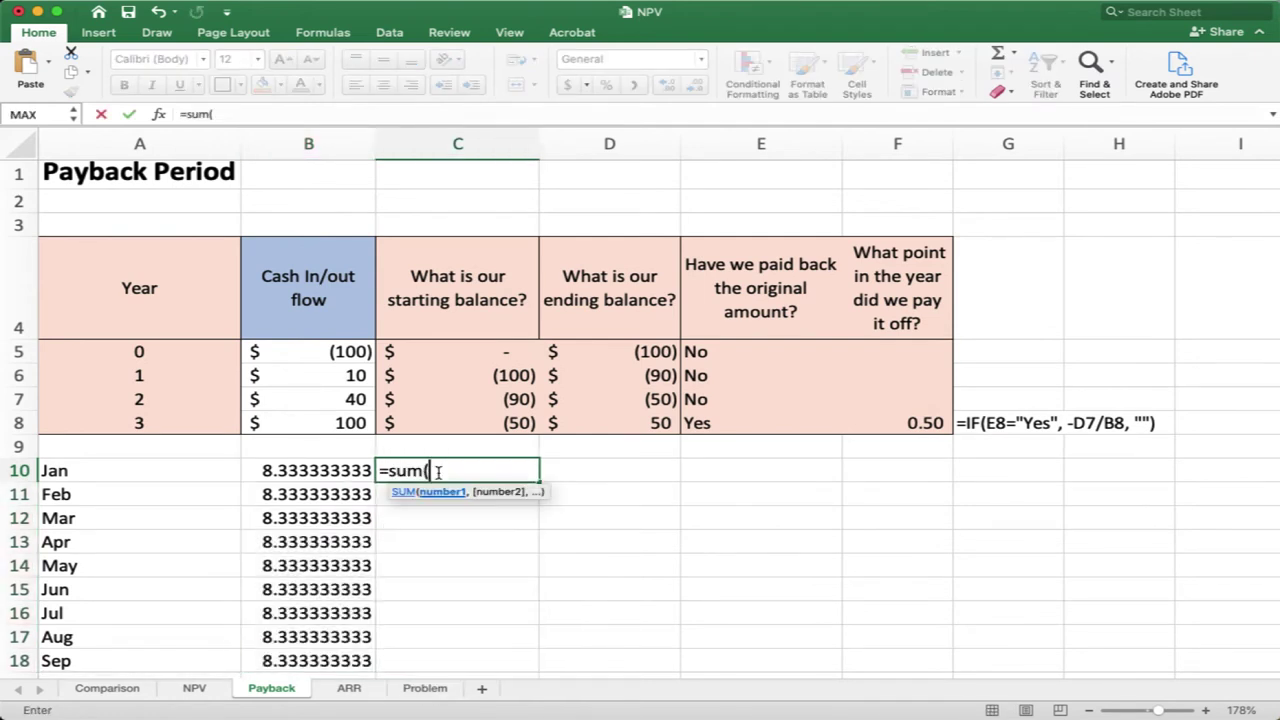
key(Left)
key(F4)
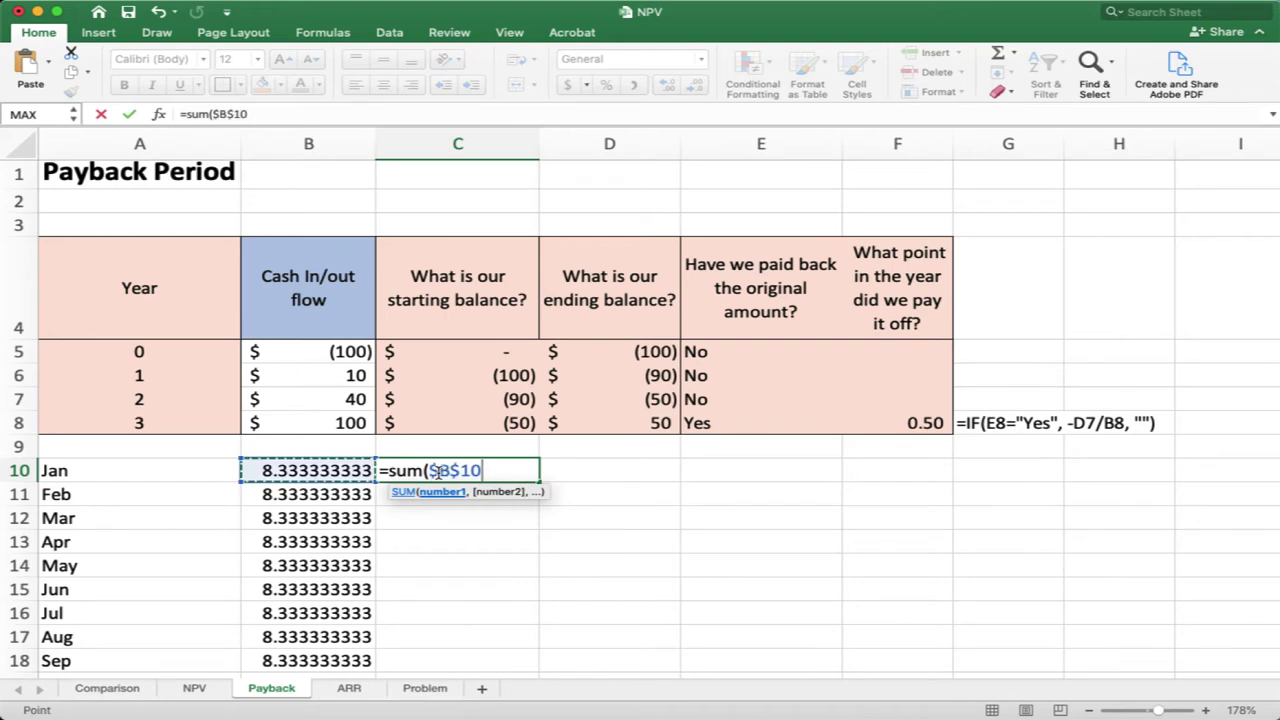
text(:)
key(Left)
text())
key(ctrl+Return)
key(shift+Down)
key(shift+Down)
key(shift+Down)
key(shift+Down)
key(shift+Down)
key(shift+Down)
key(shift+Down)
key(shift+Down)
key(shift+Down)
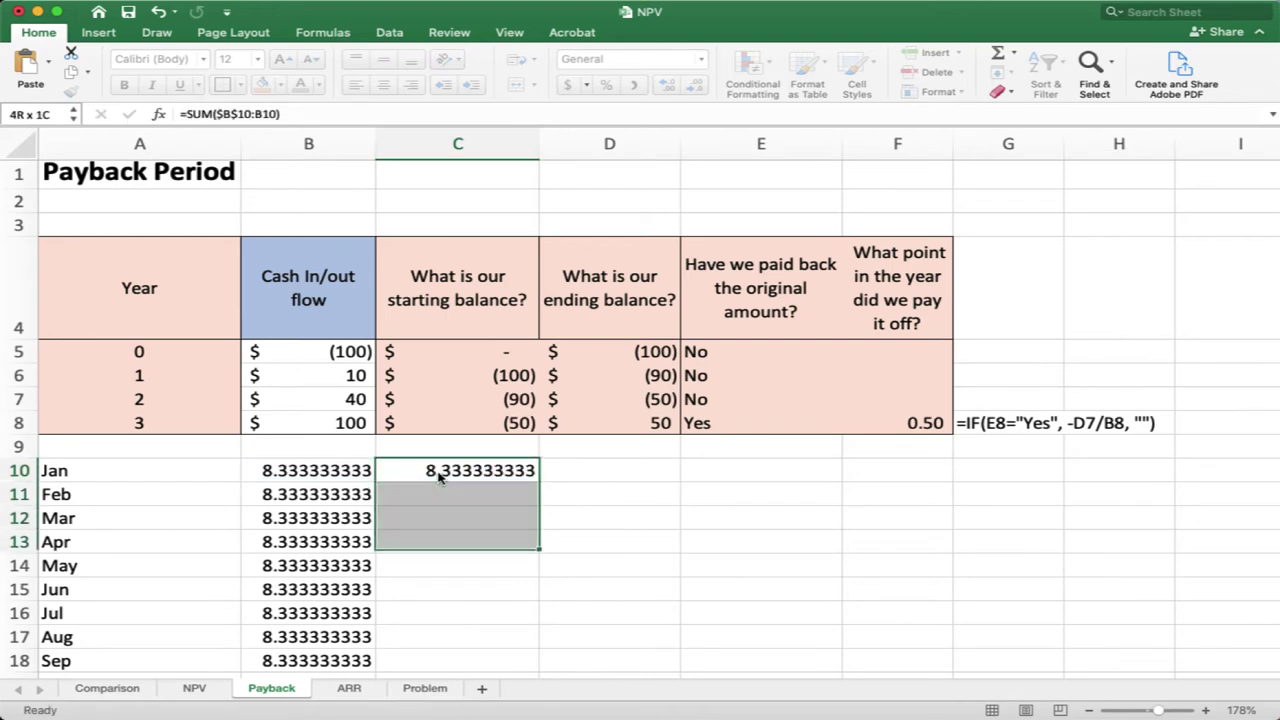
key(shift+Left)
key(shift+Down)
key(shift+Down)
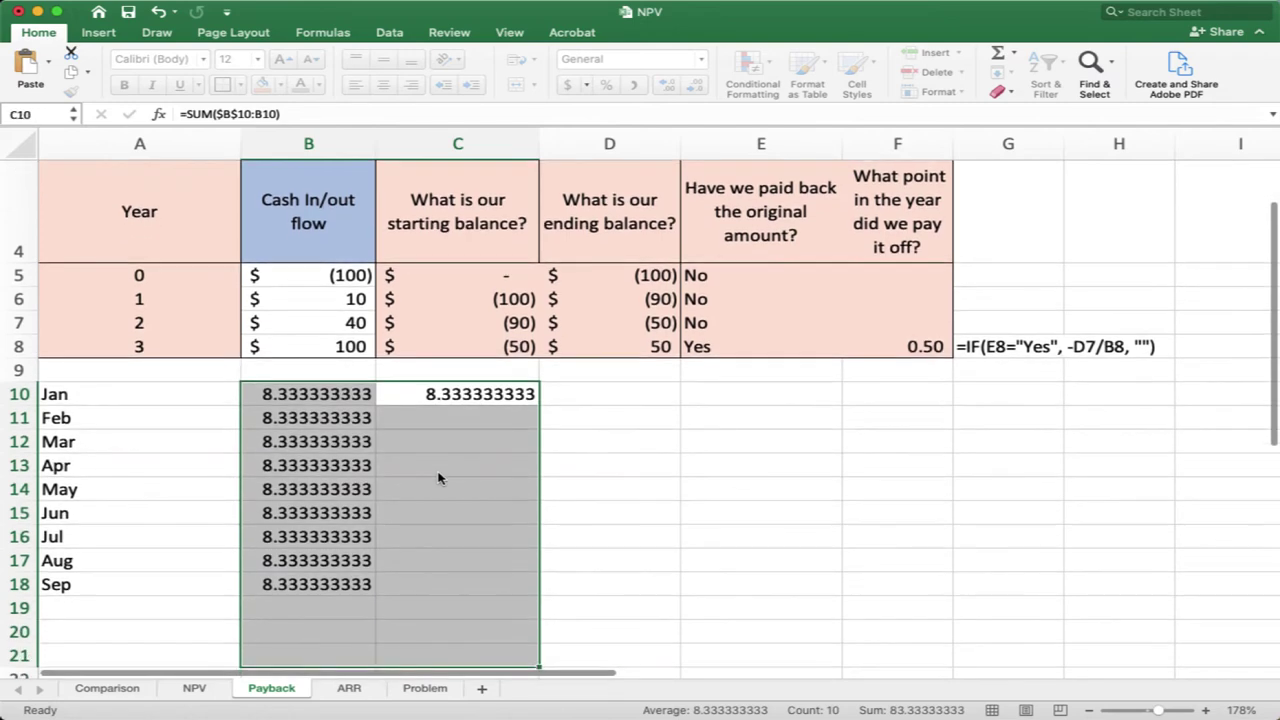
key(ctrl+d)
Extend the months through Dec and format B10:C21 as accounting with one decimal.
click(193, 594)
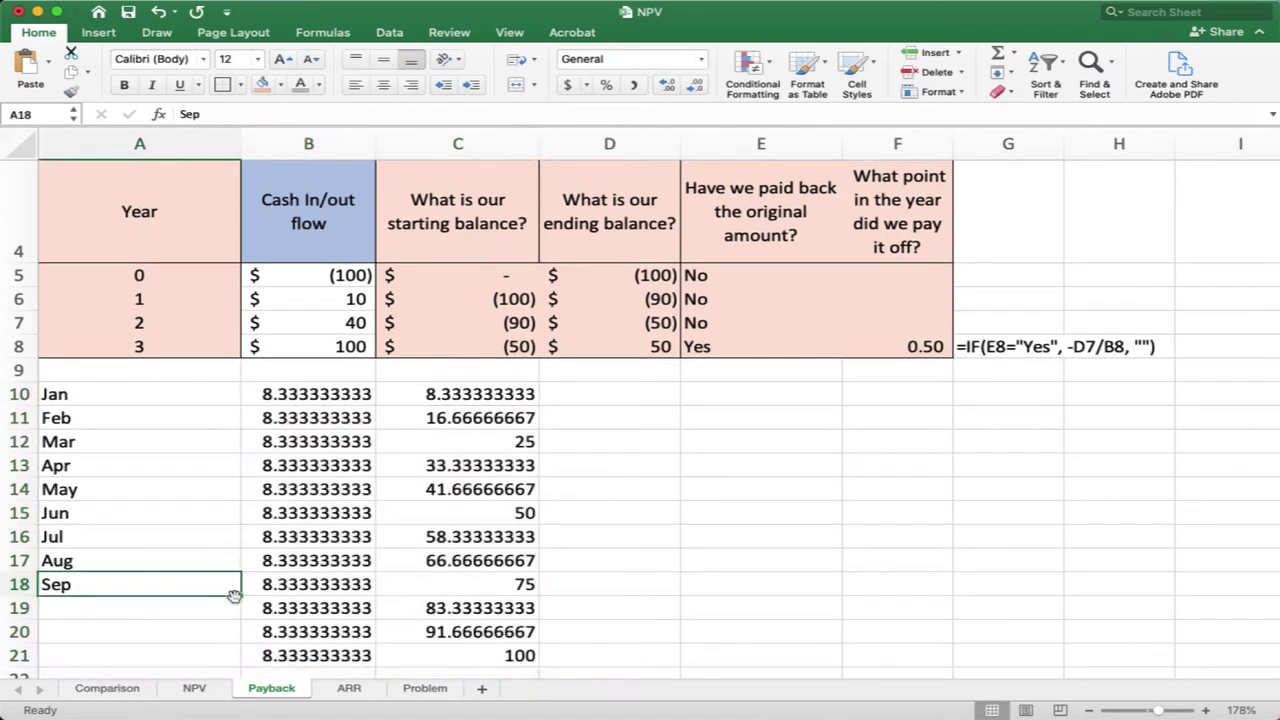
drag(238, 596, 232, 665)
drag(300, 394, 506, 654)
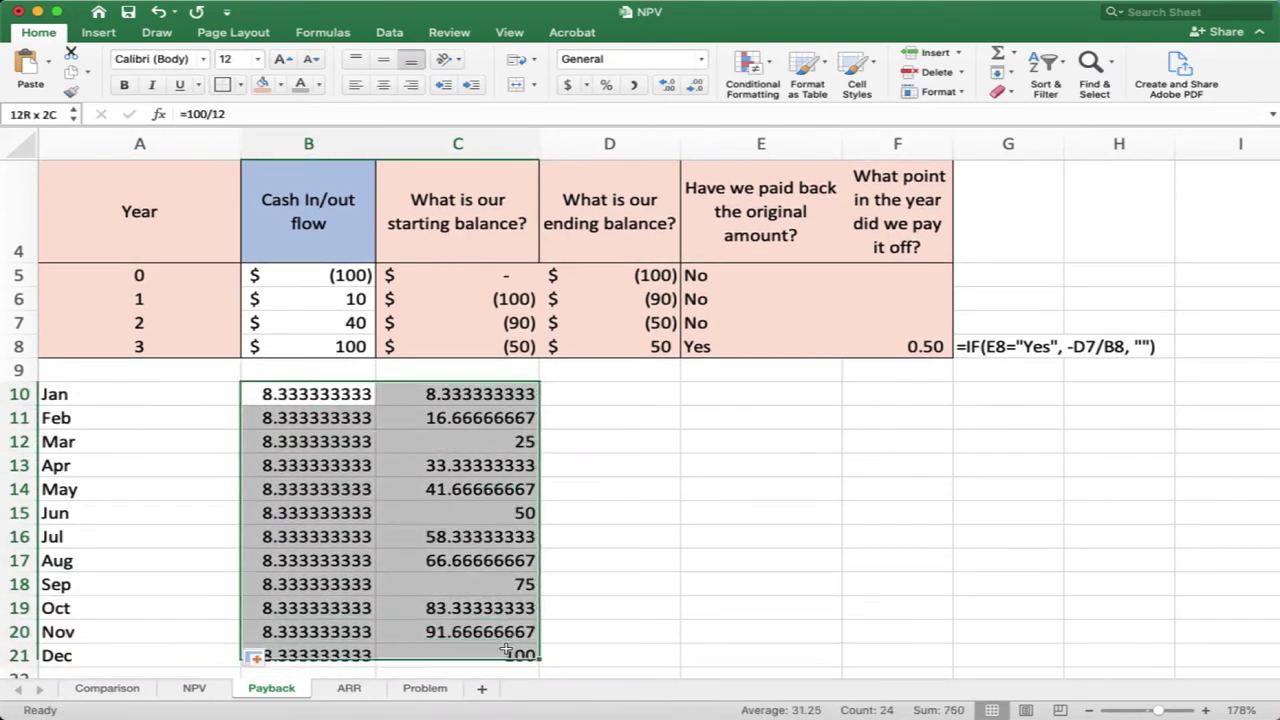
click(566, 85)
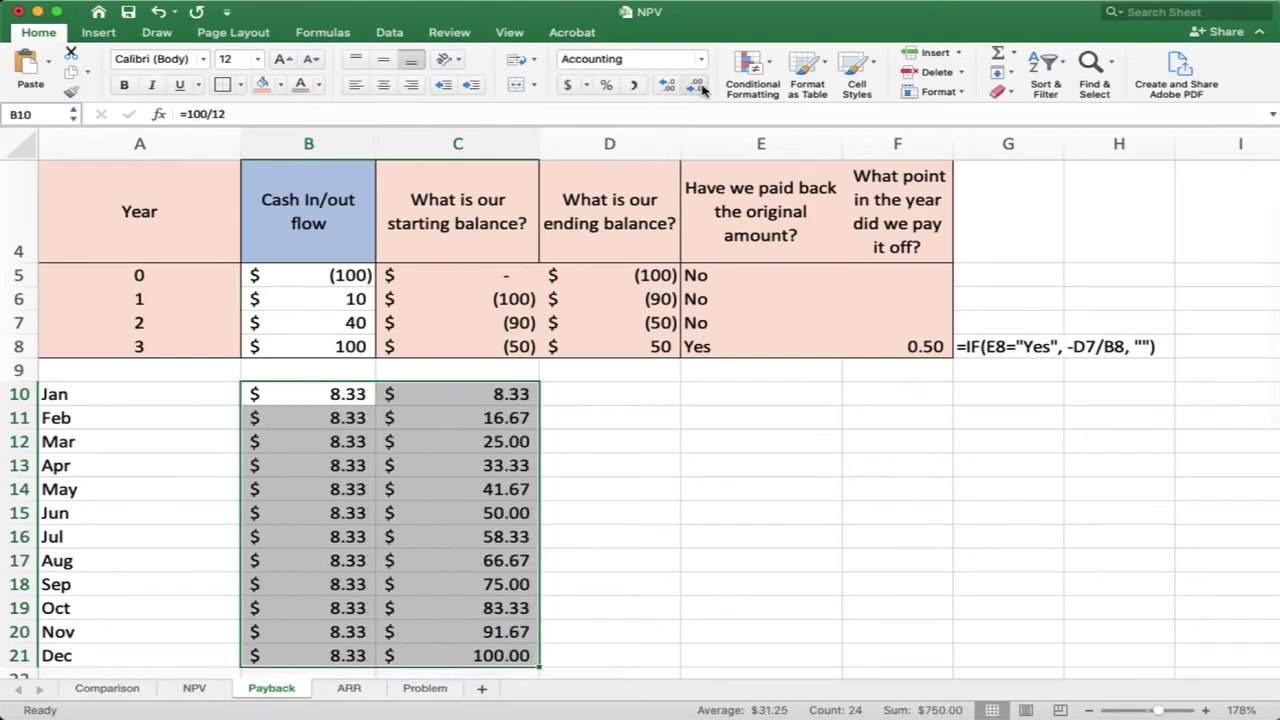
click(692, 85)
click(274, 417)
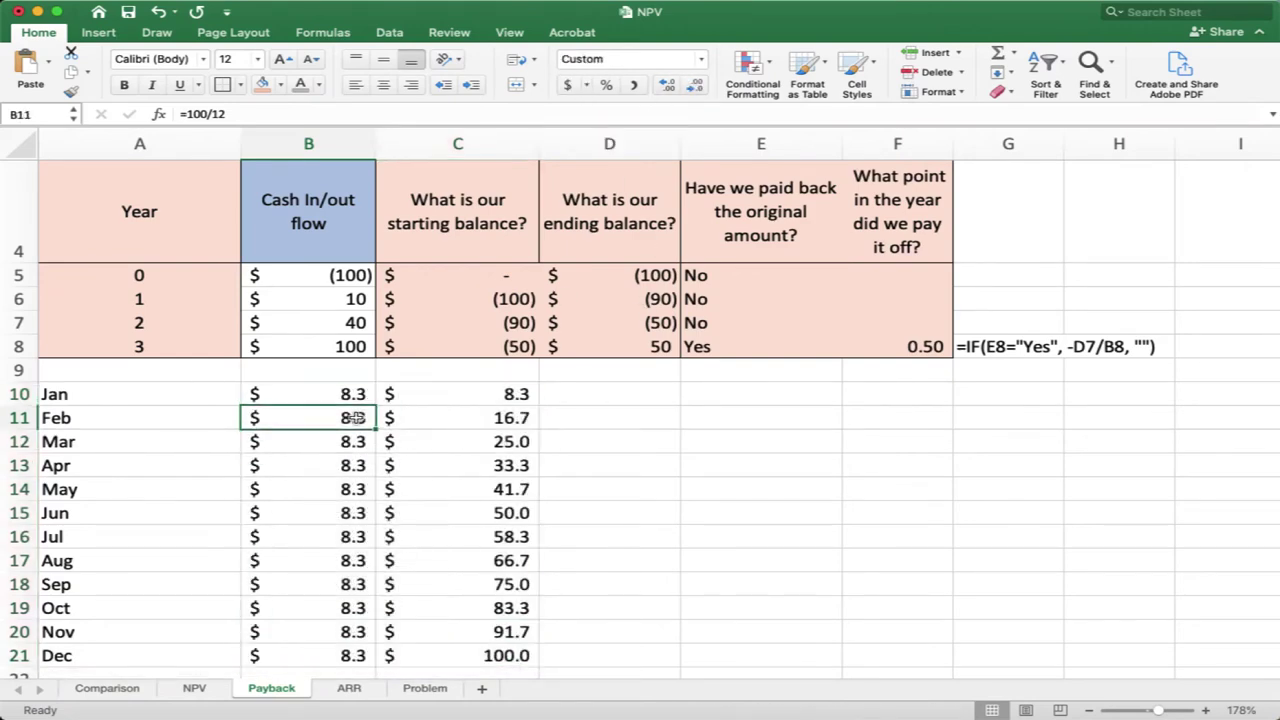
Review the Jan through Jun rows, where the cumulative total reaches 50.
scroll(274, 440, up, 3)
drag(165, 456, 305, 461)
drag(160, 480, 466, 481)
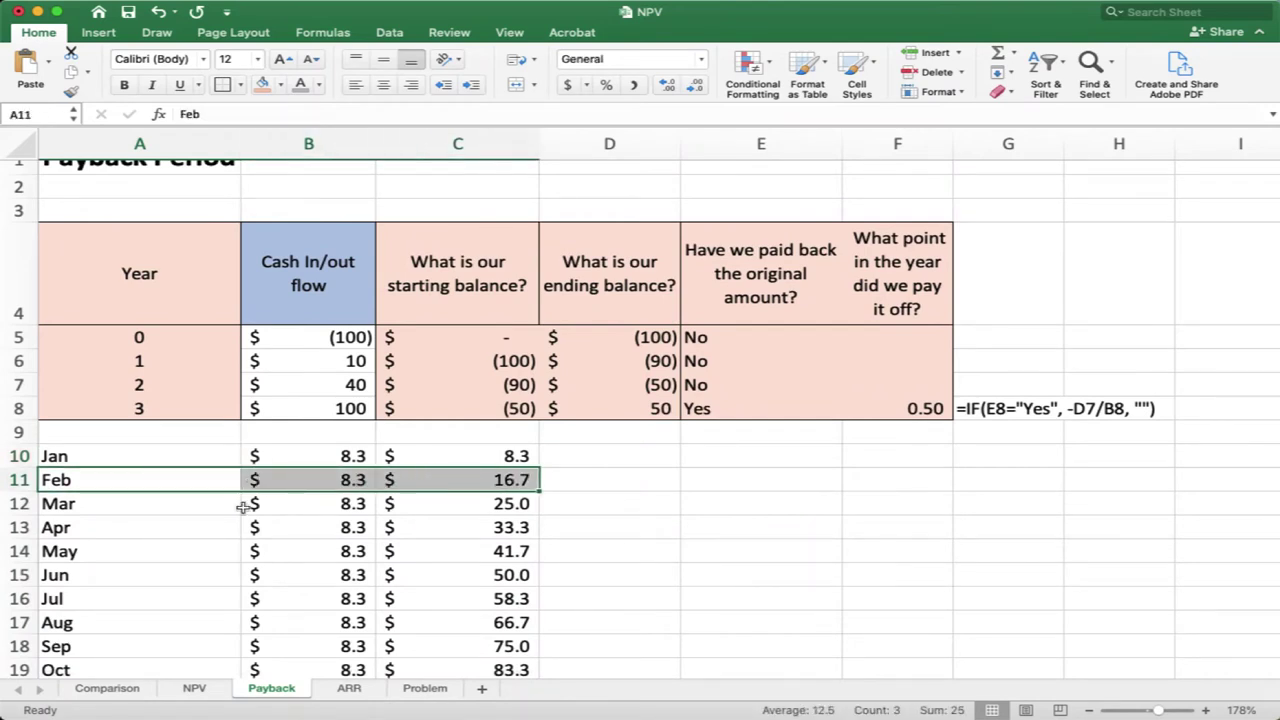
drag(169, 506, 428, 508)
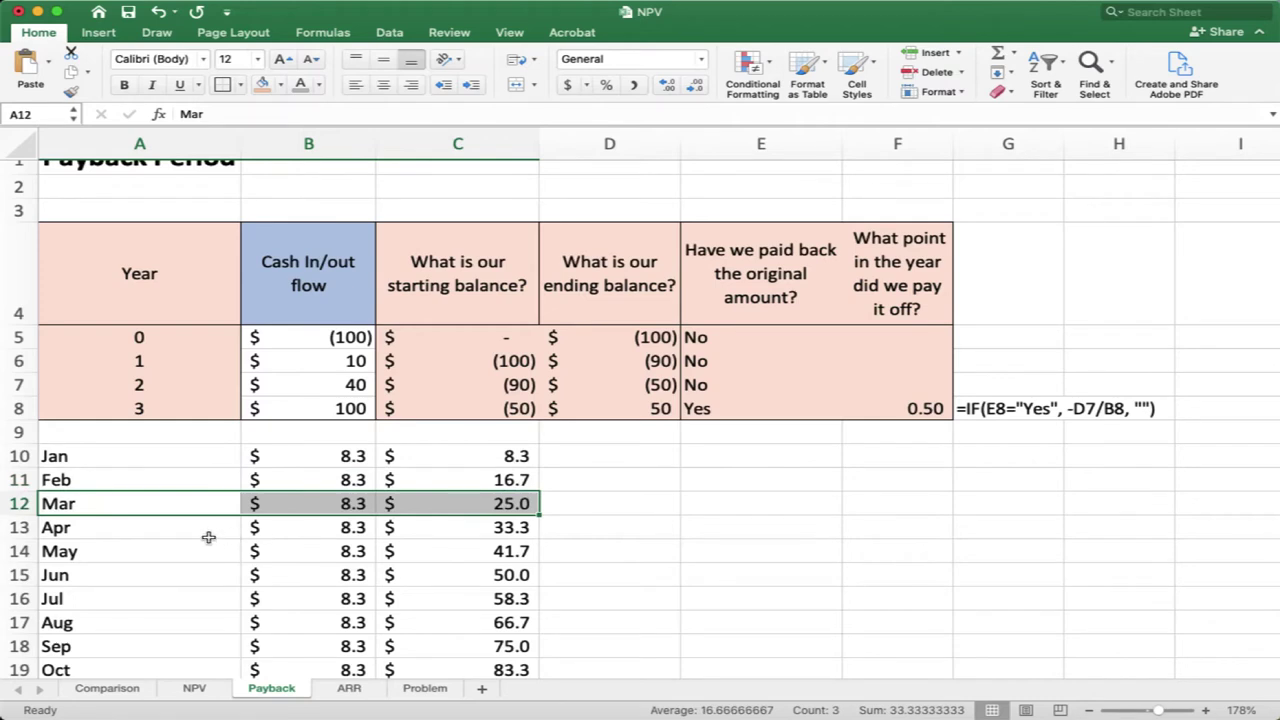
drag(206, 531, 417, 531)
drag(171, 561, 414, 562)
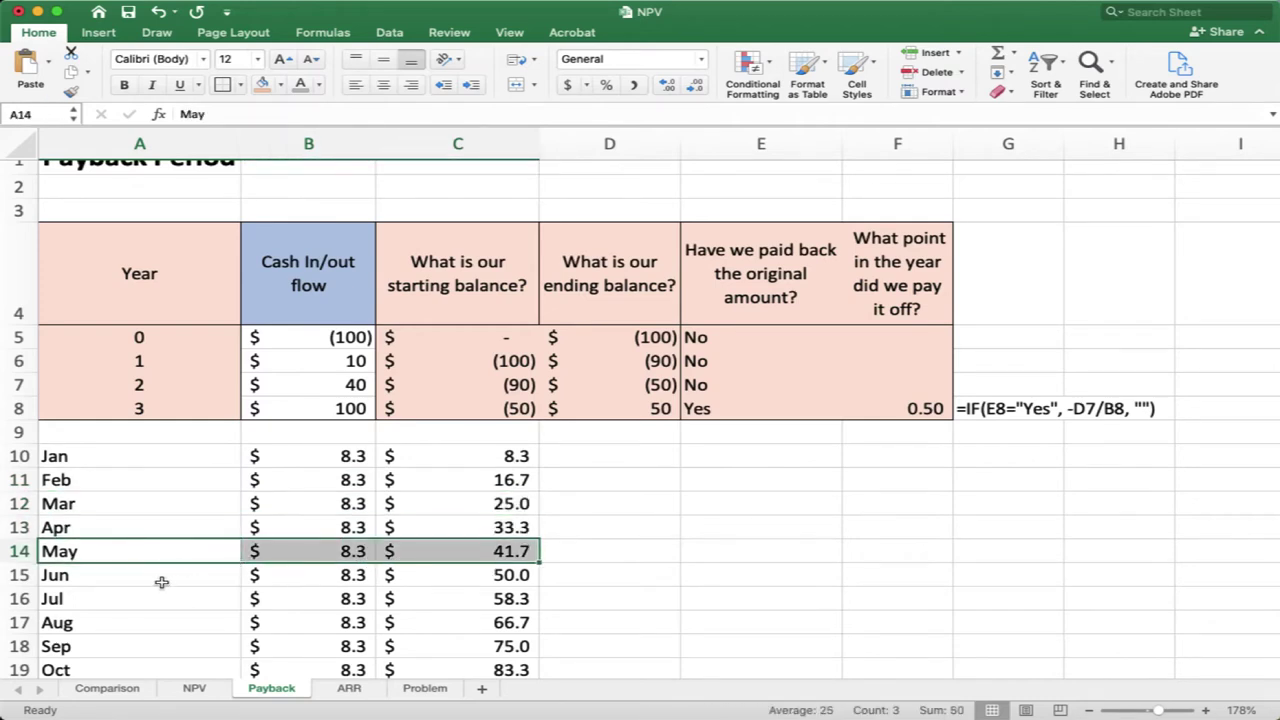
drag(162, 582, 437, 580)
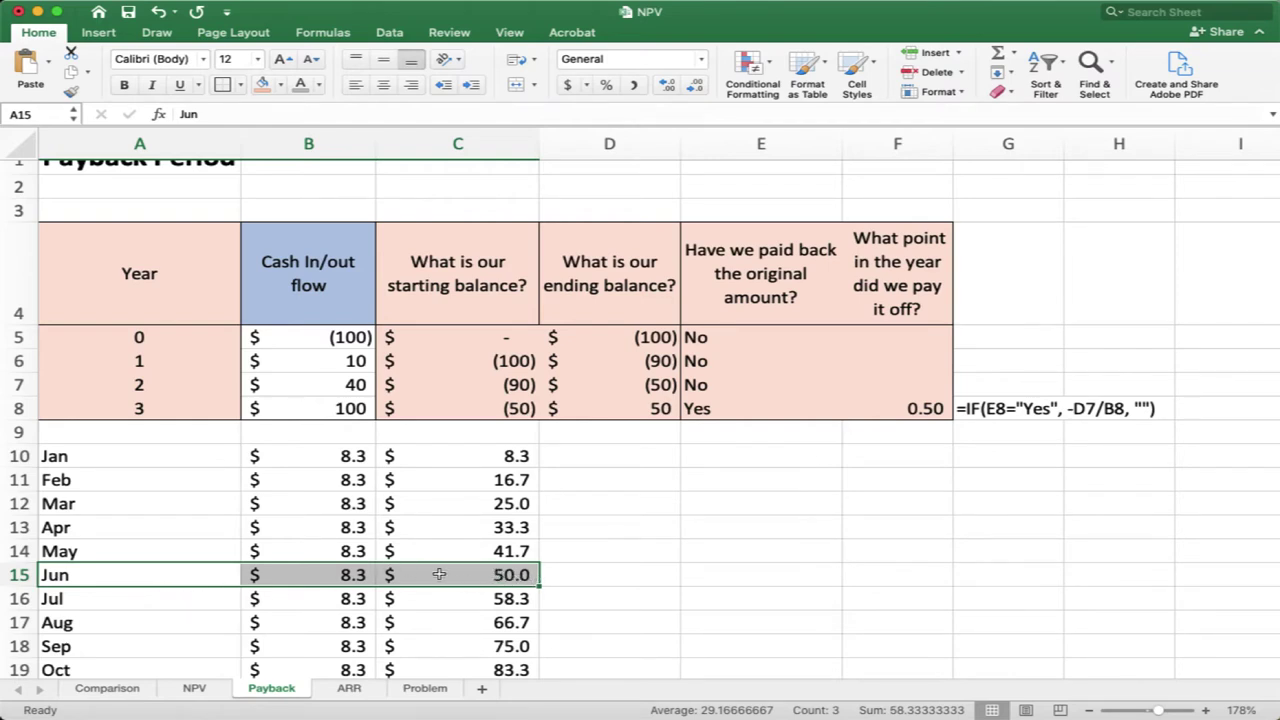
Enter the balance formula =-50+C10 in D10 and fill it down to D21.
click(602, 457)
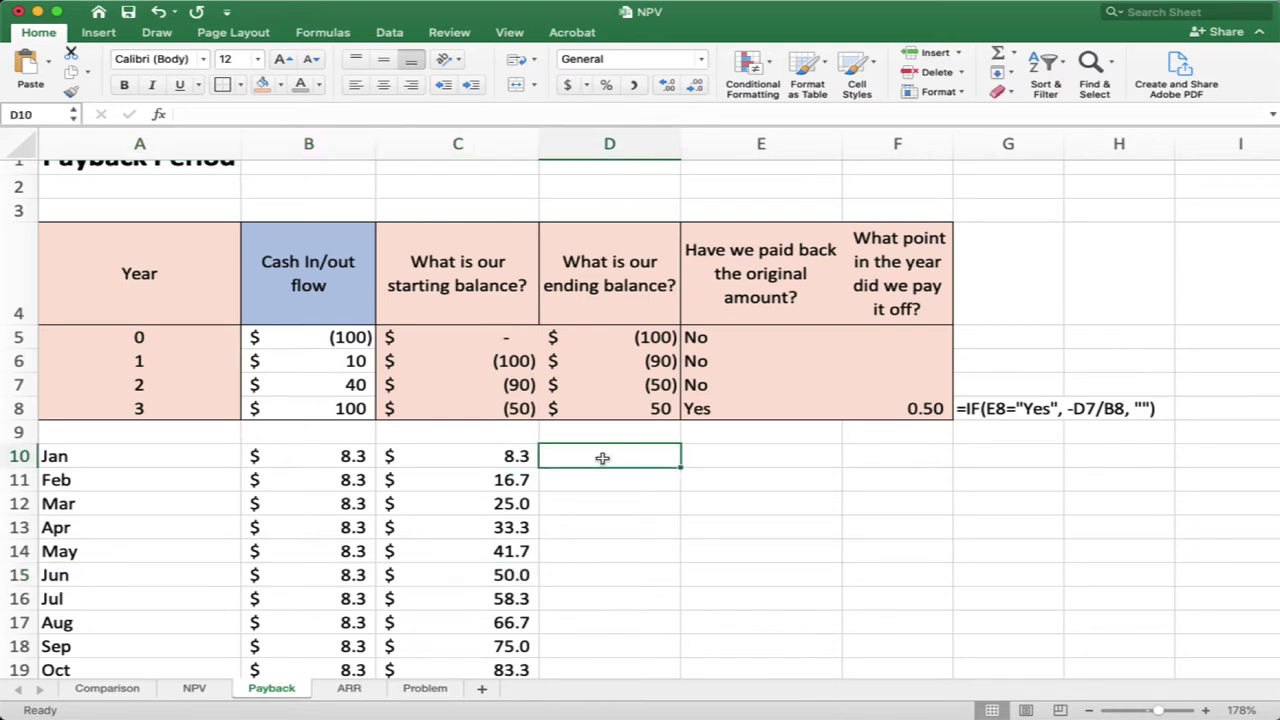
text(=-50+)
key(Left)
key(Return)
click(600, 455)
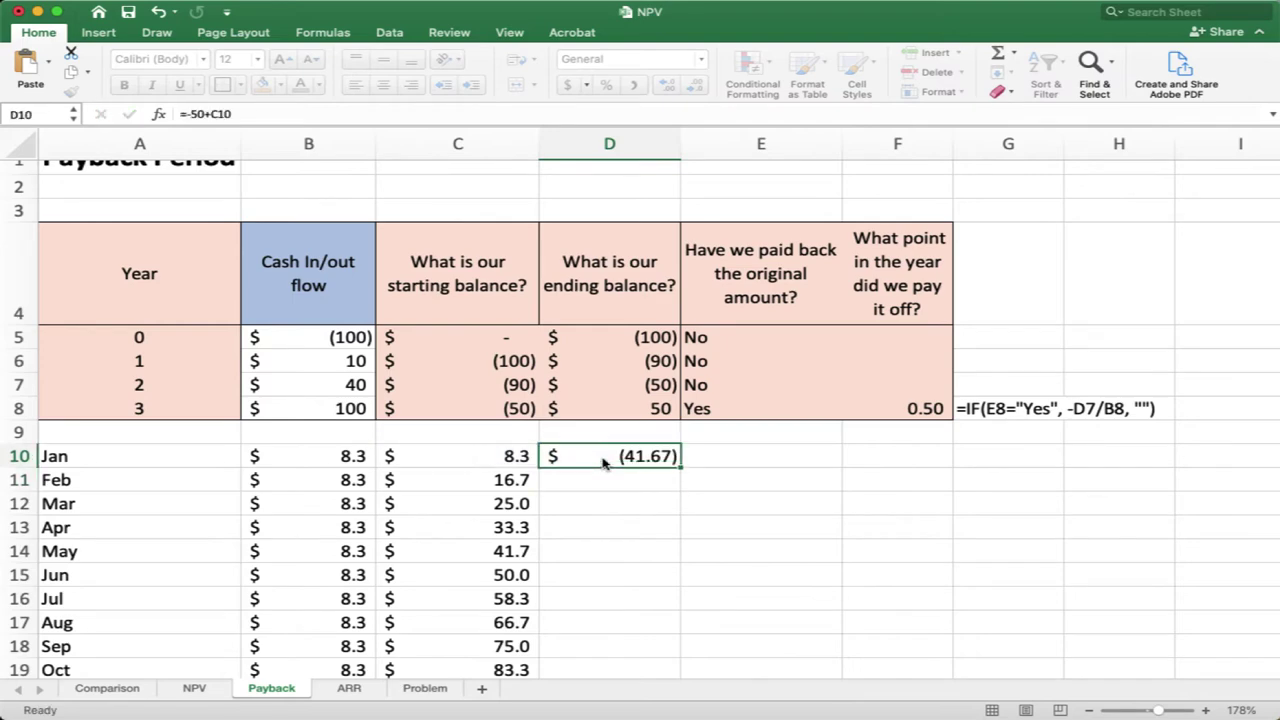
shift+click(626, 583)
key(ctrl+d)
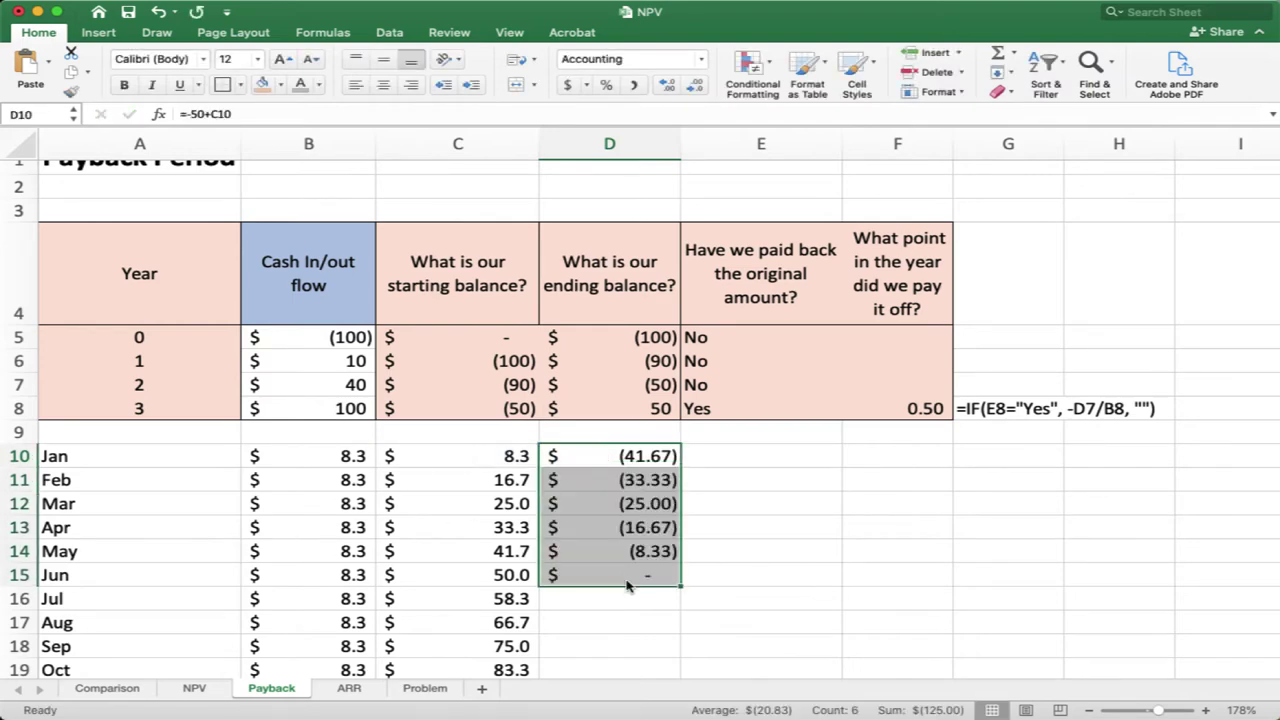
scroll(617, 520, down, 3)
shift+click(607, 607)
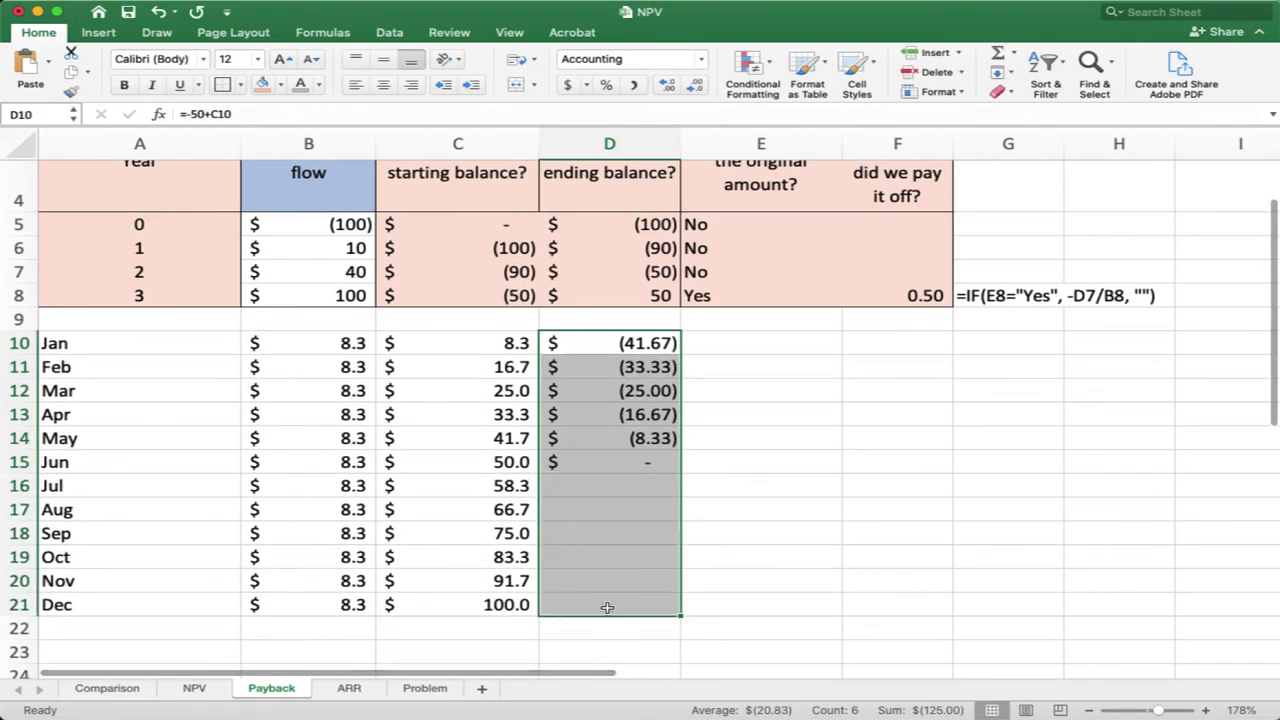
key(ctrl+d)
Add the note '3.5 years payback' in E15 beside June's zero balance.
click(578, 457)
scroll(582, 470, up, 5)
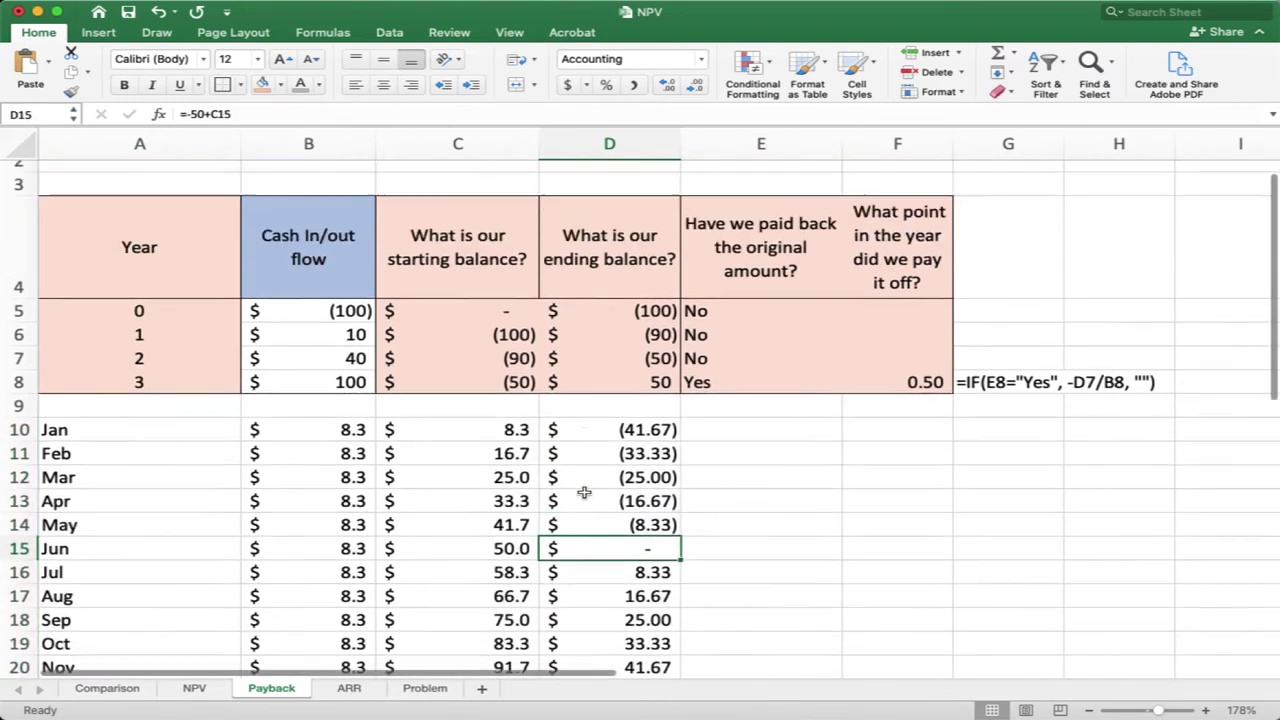
click(768, 597)
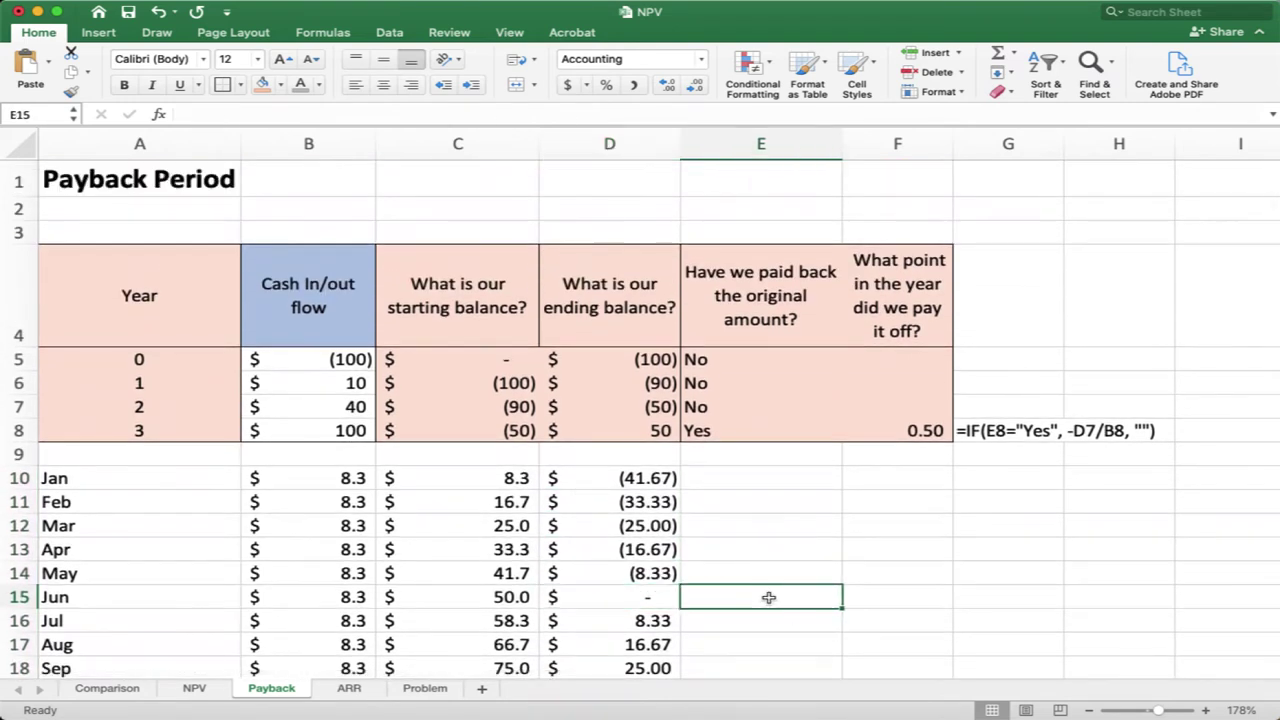
text(3.5 years payback)
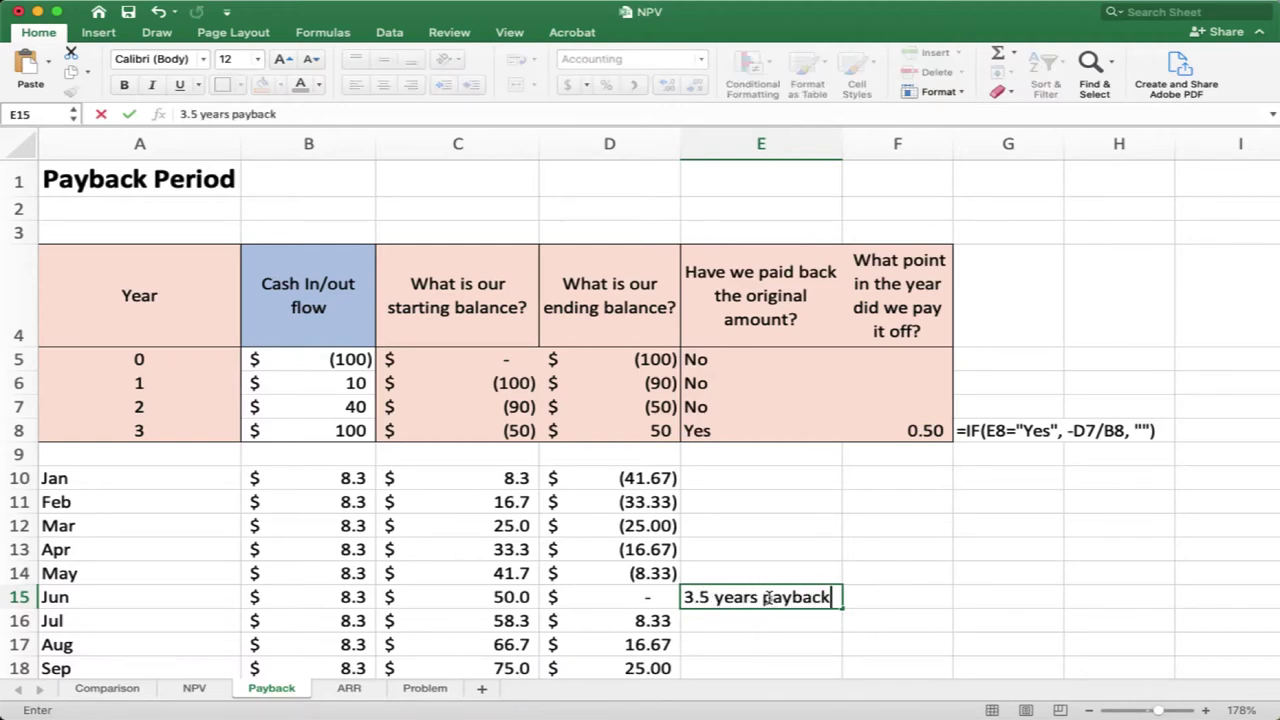
key(Return)
click(768, 597)
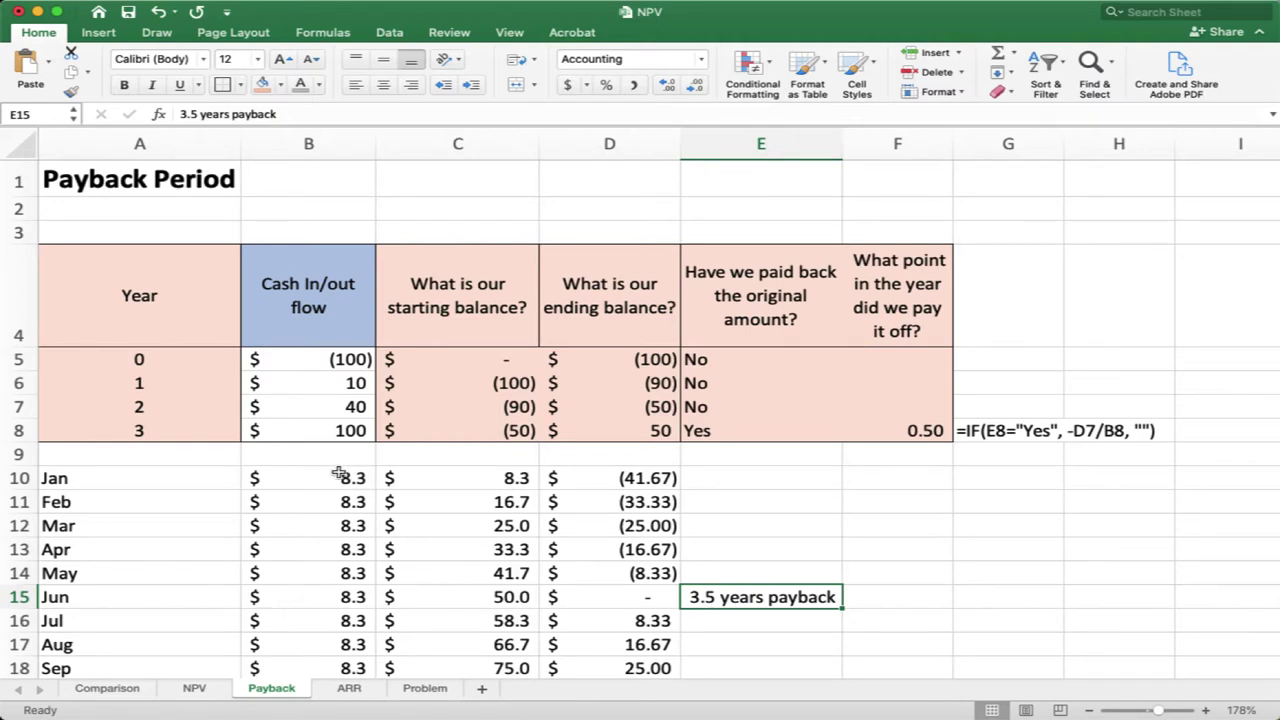
Change year 2's cash flow in B7 to 50 and check the year 2–3 balance formulas.
click(317, 412)
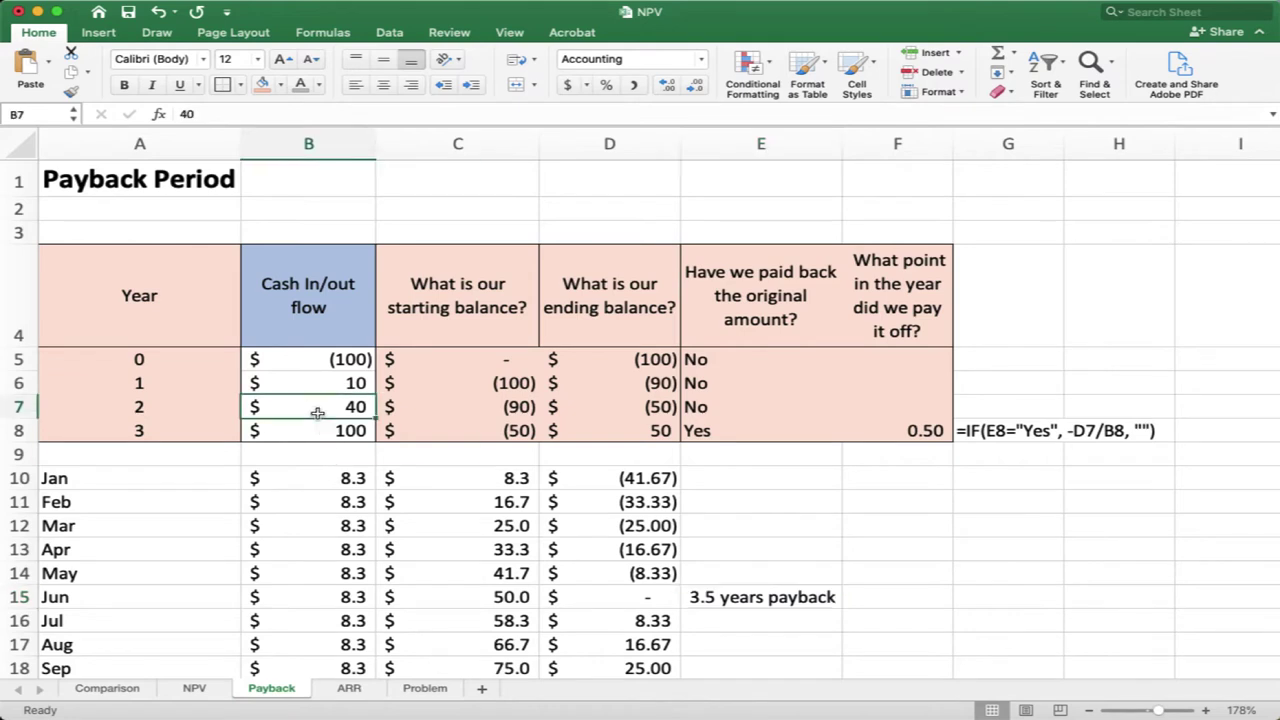
text(50)
key(Return)
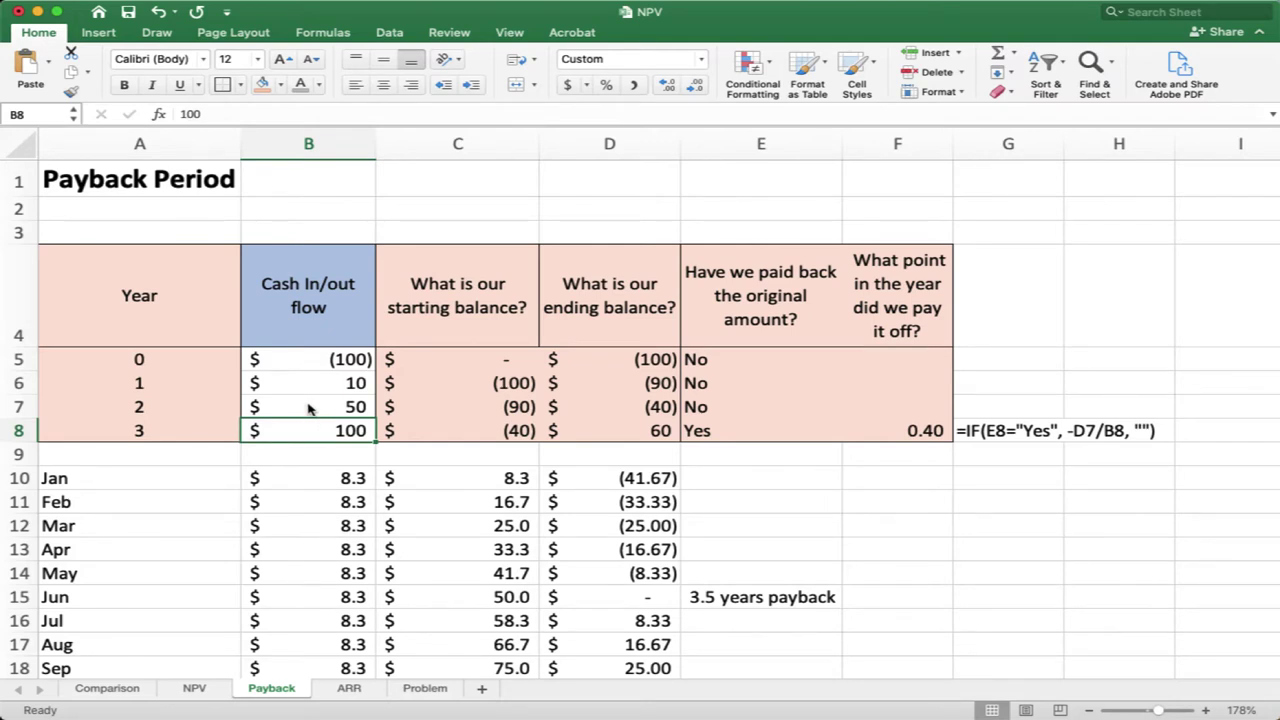
click(308, 405)
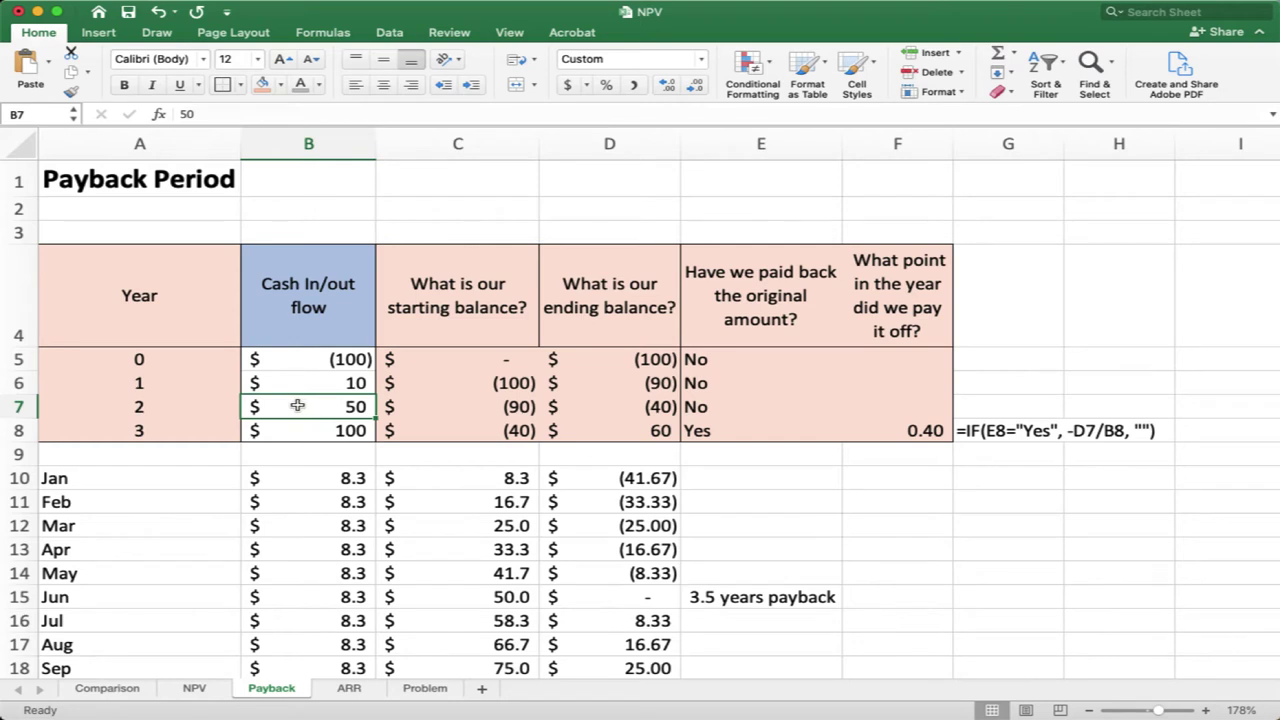
click(598, 410)
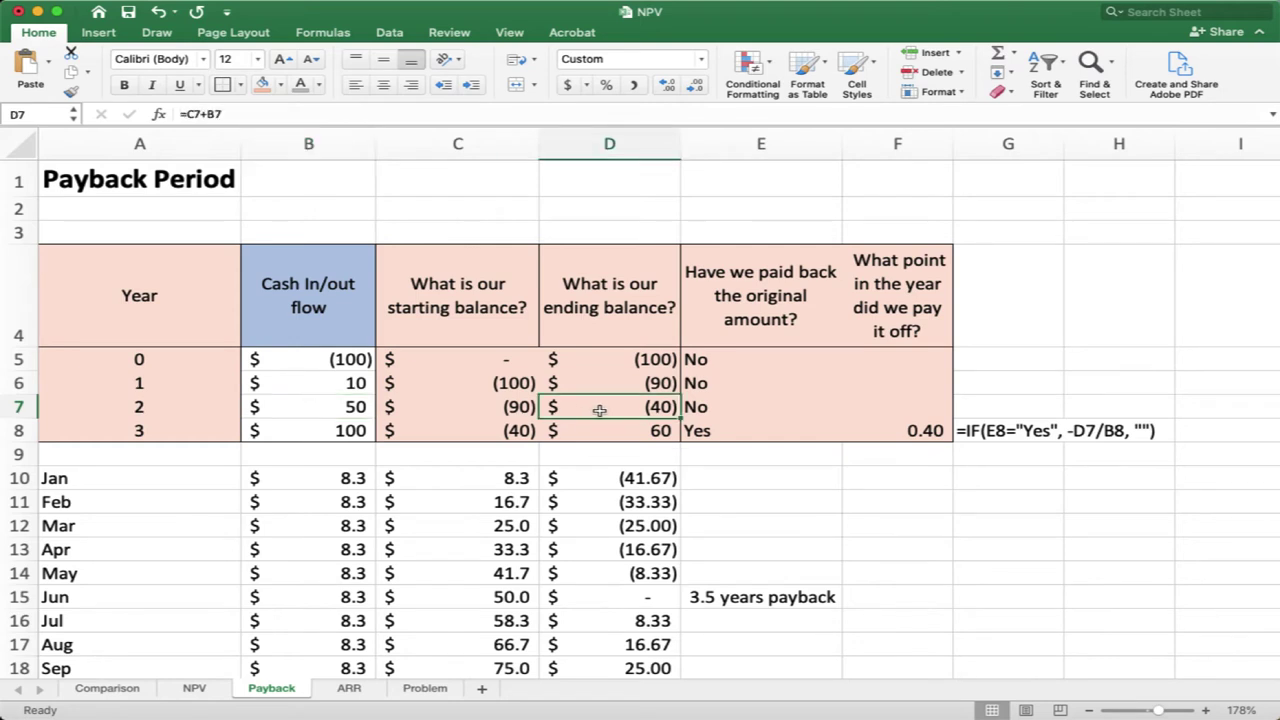
click(459, 432)
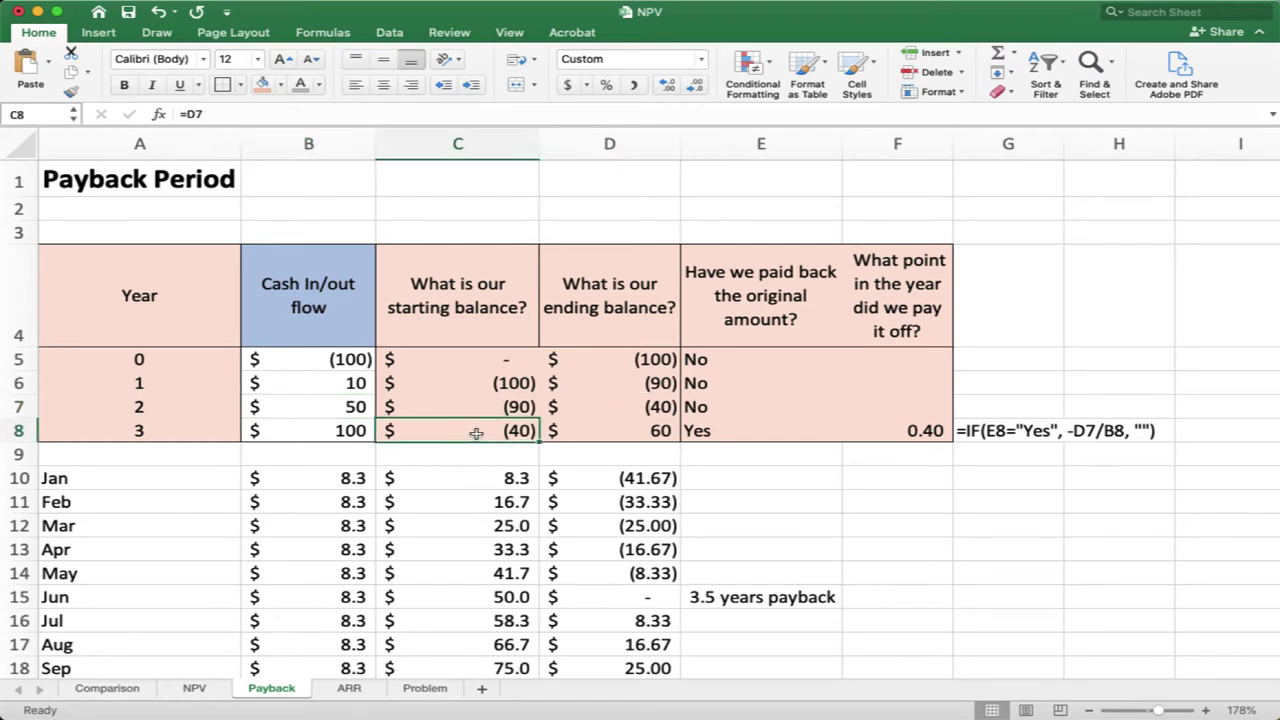
click(609, 429)
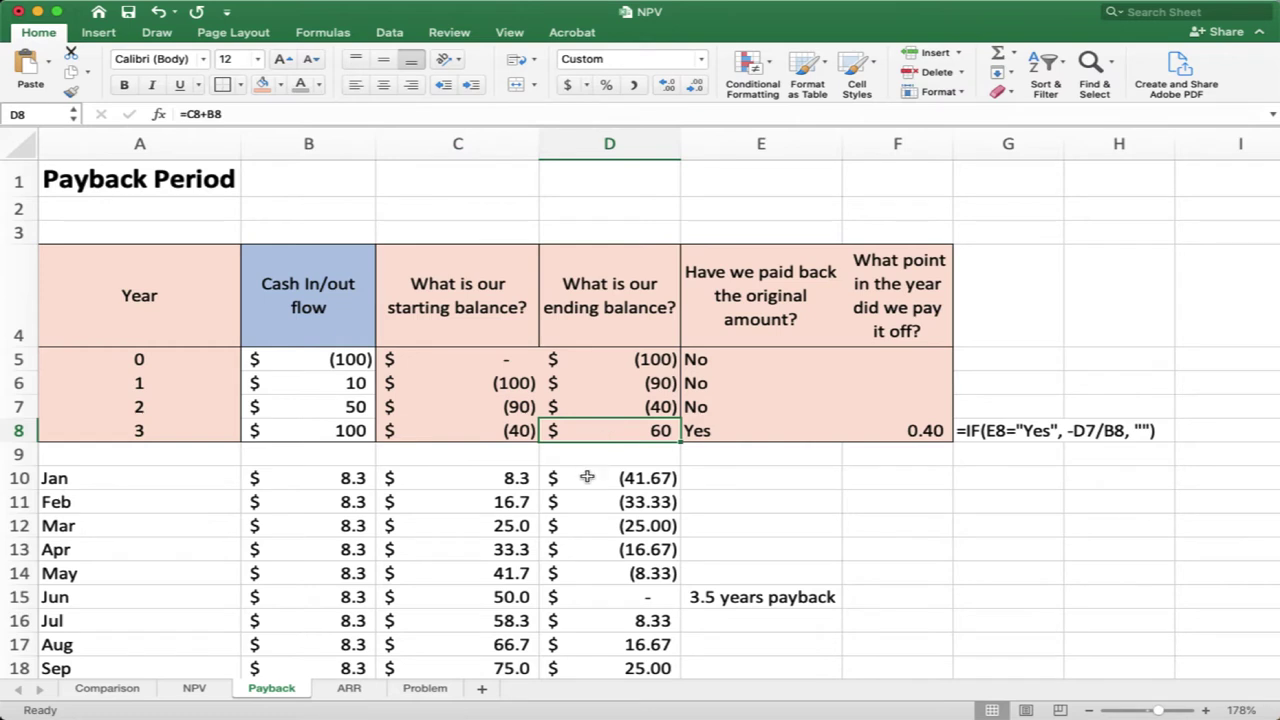
Change D10 to =-40+C10 and fill it down to D21.
scroll(587, 478, down, 3)
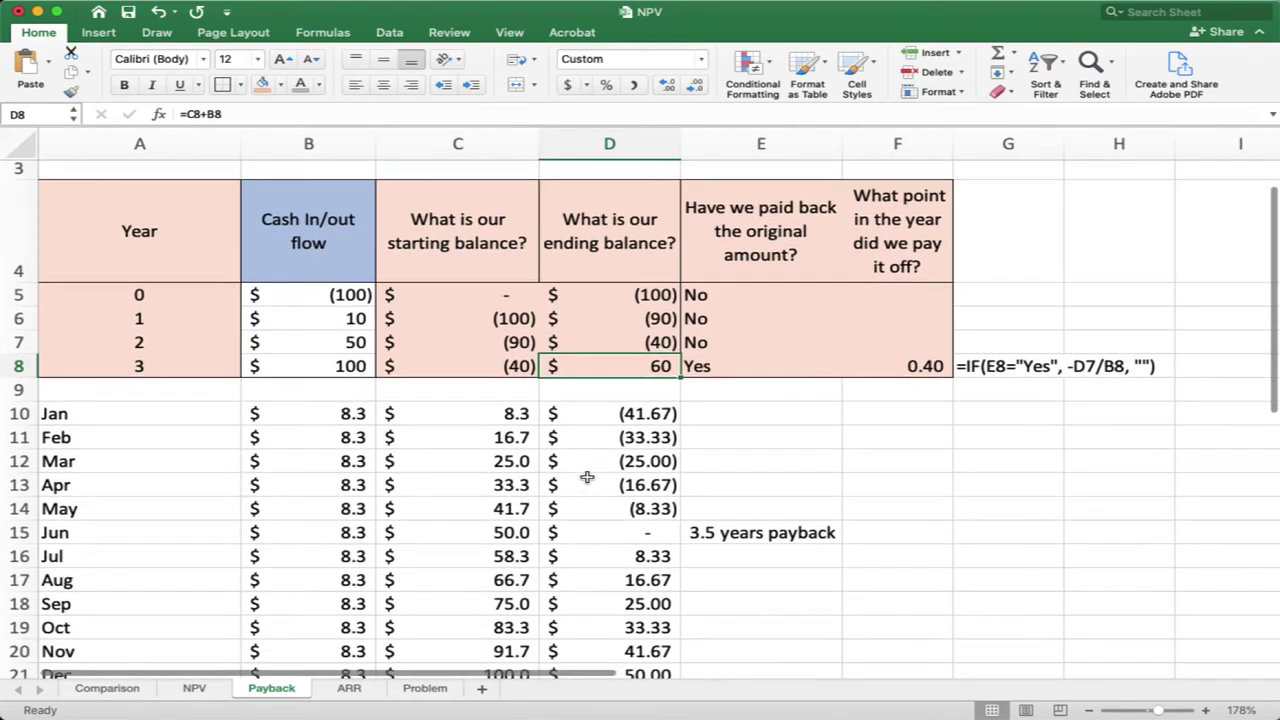
click(591, 413)
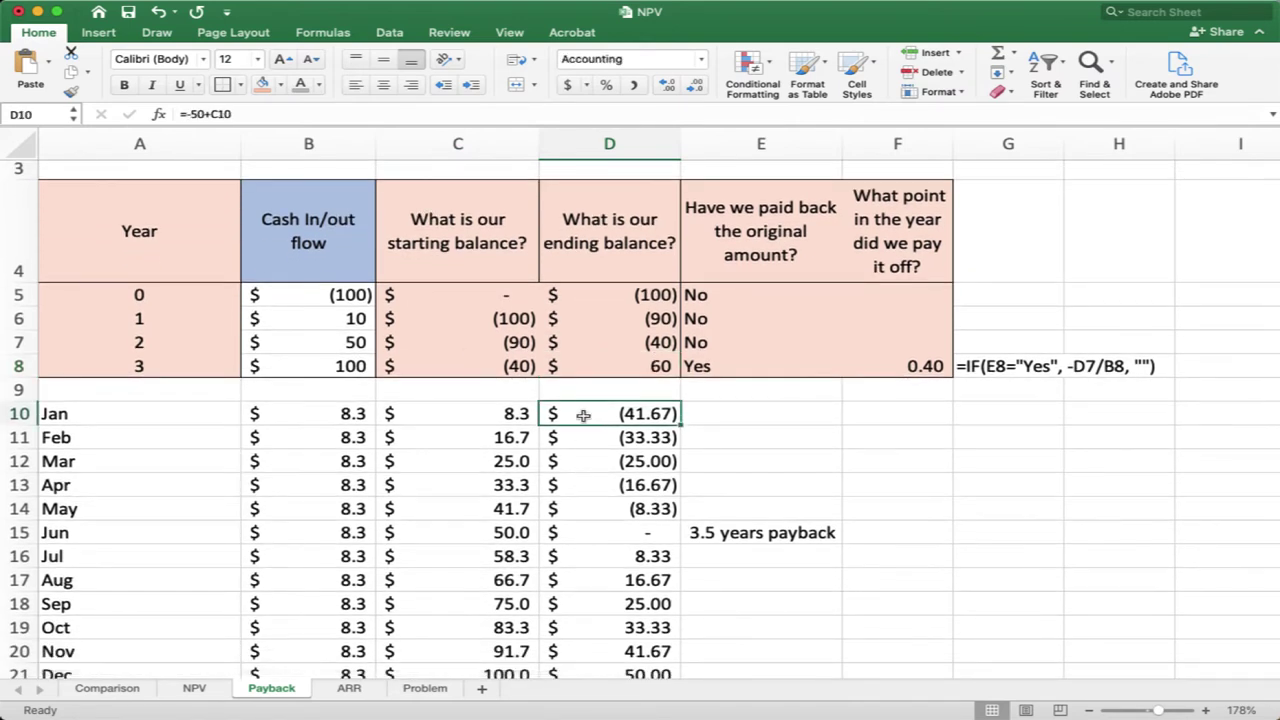
double_click(587, 413)
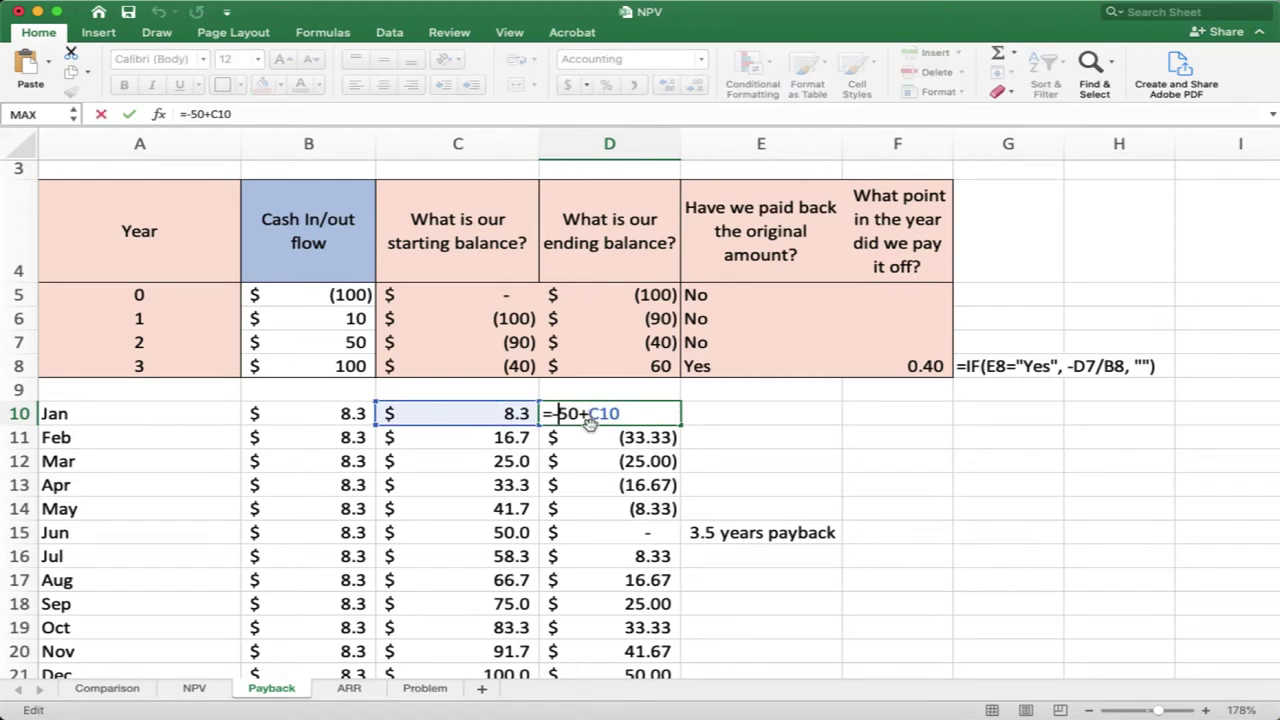
key(BackSpace)
key(BackSpace)
text(40)
key(Return)
key(super+shift+Down)
key(ctrl+d)
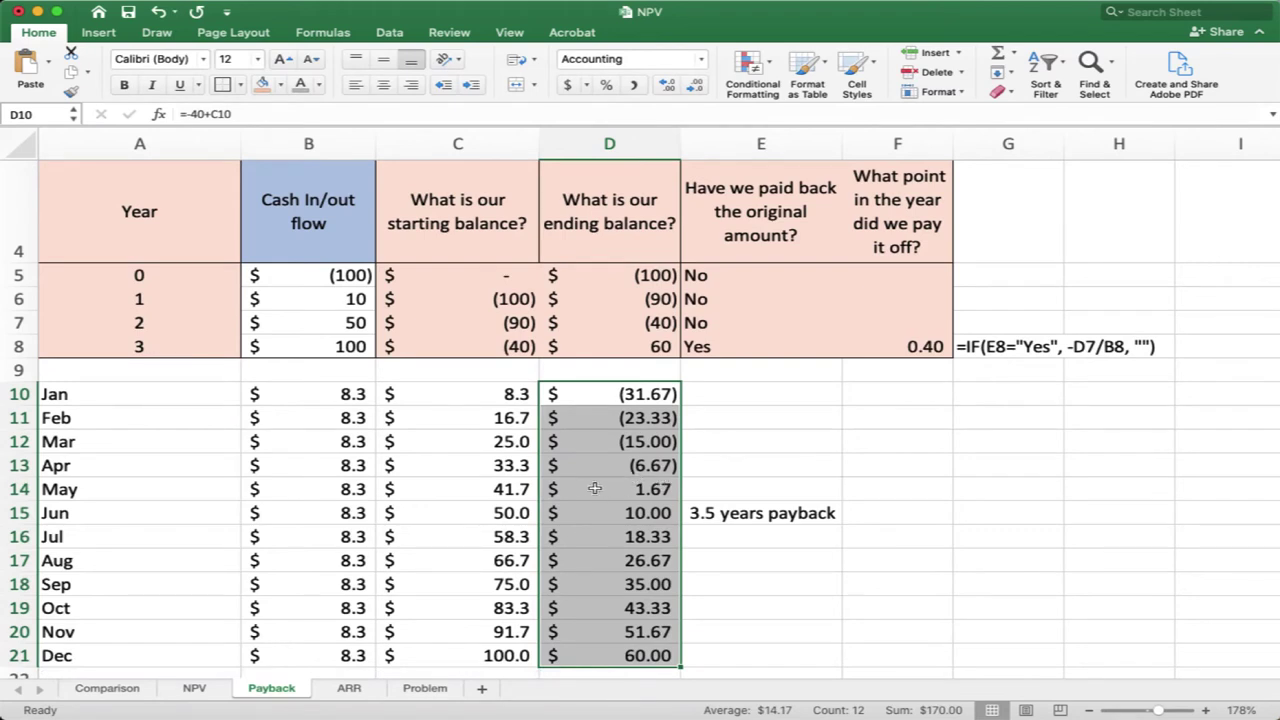
Review year 3's starting balance in C8 and cash flow in B8.
scroll(617, 487, up, 3)
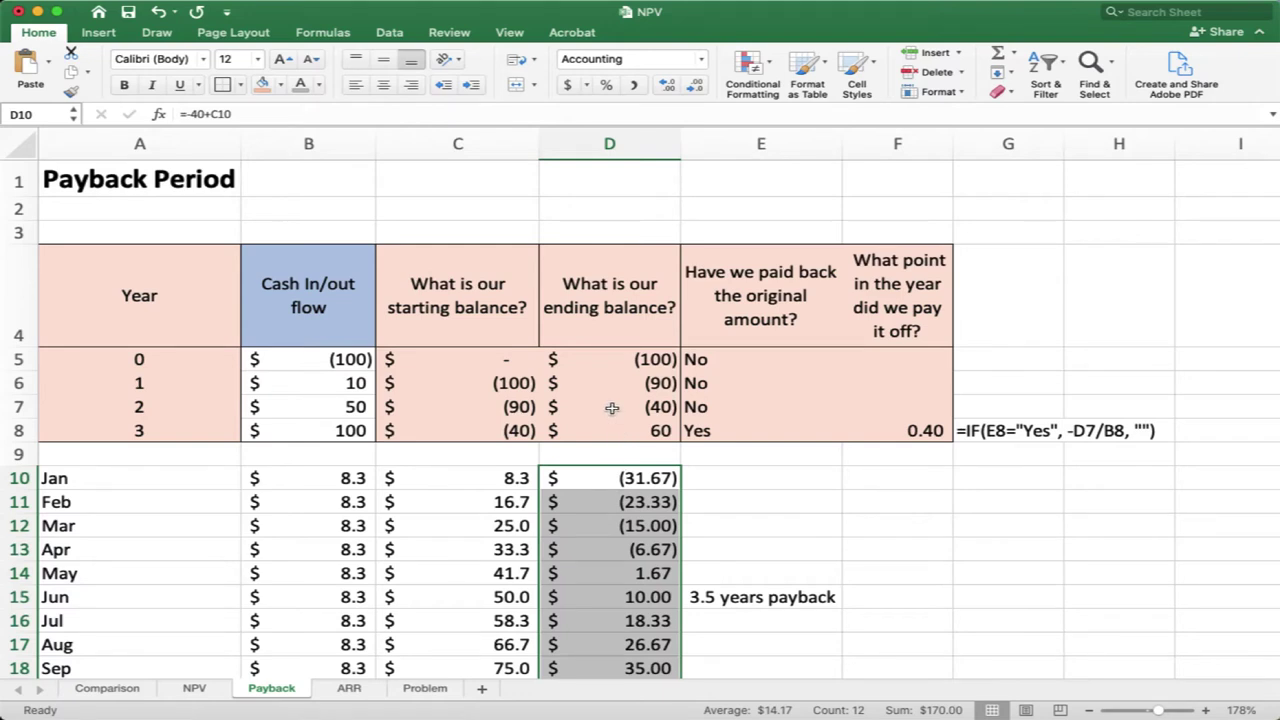
click(448, 432)
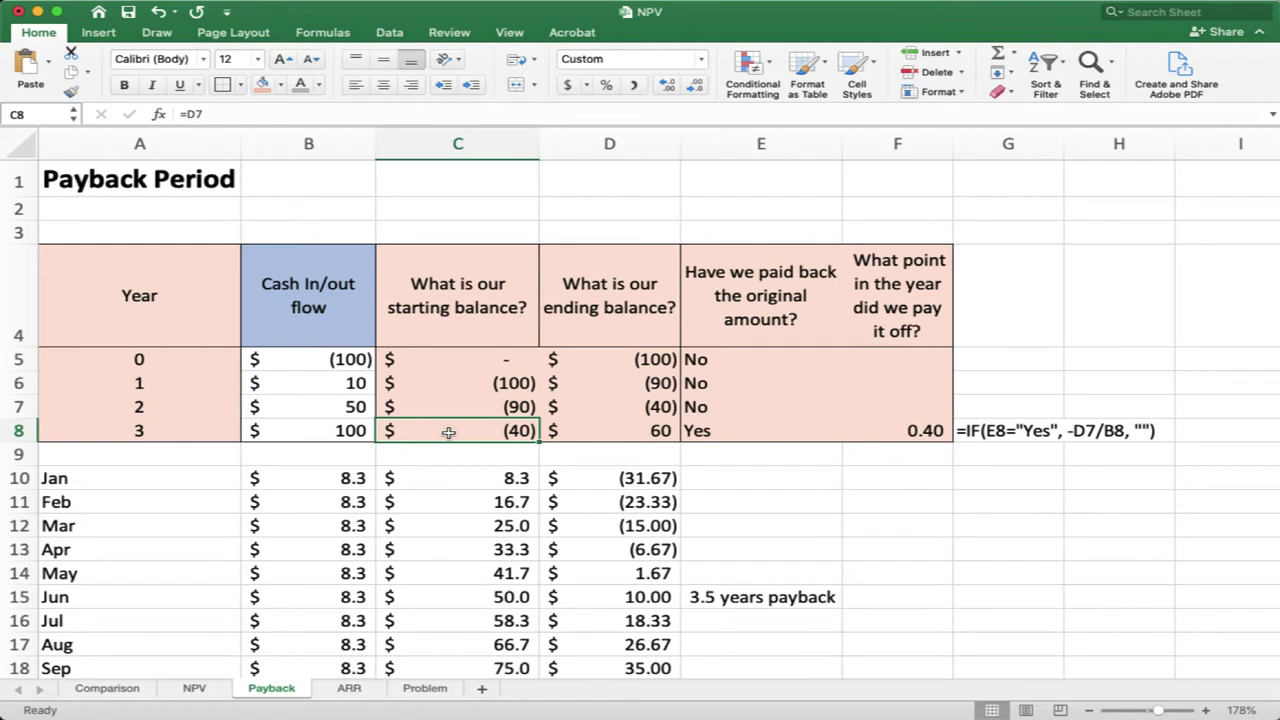
click(317, 430)
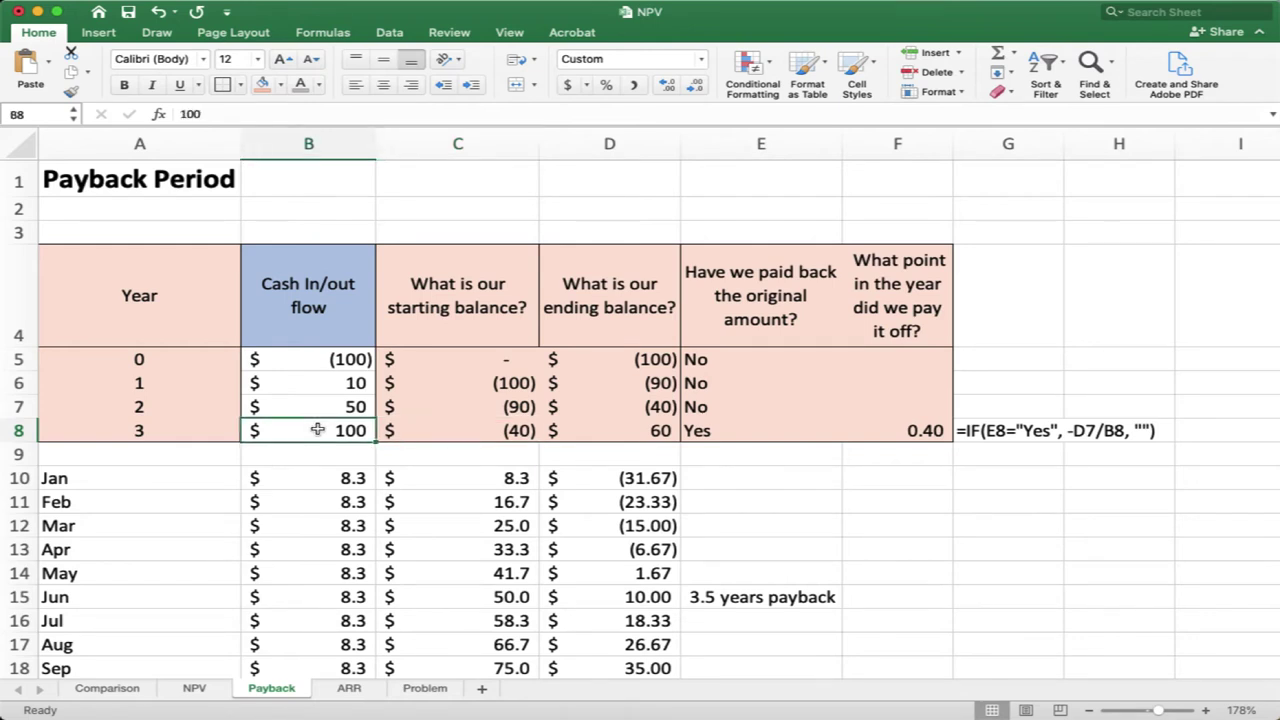
click(427, 430)
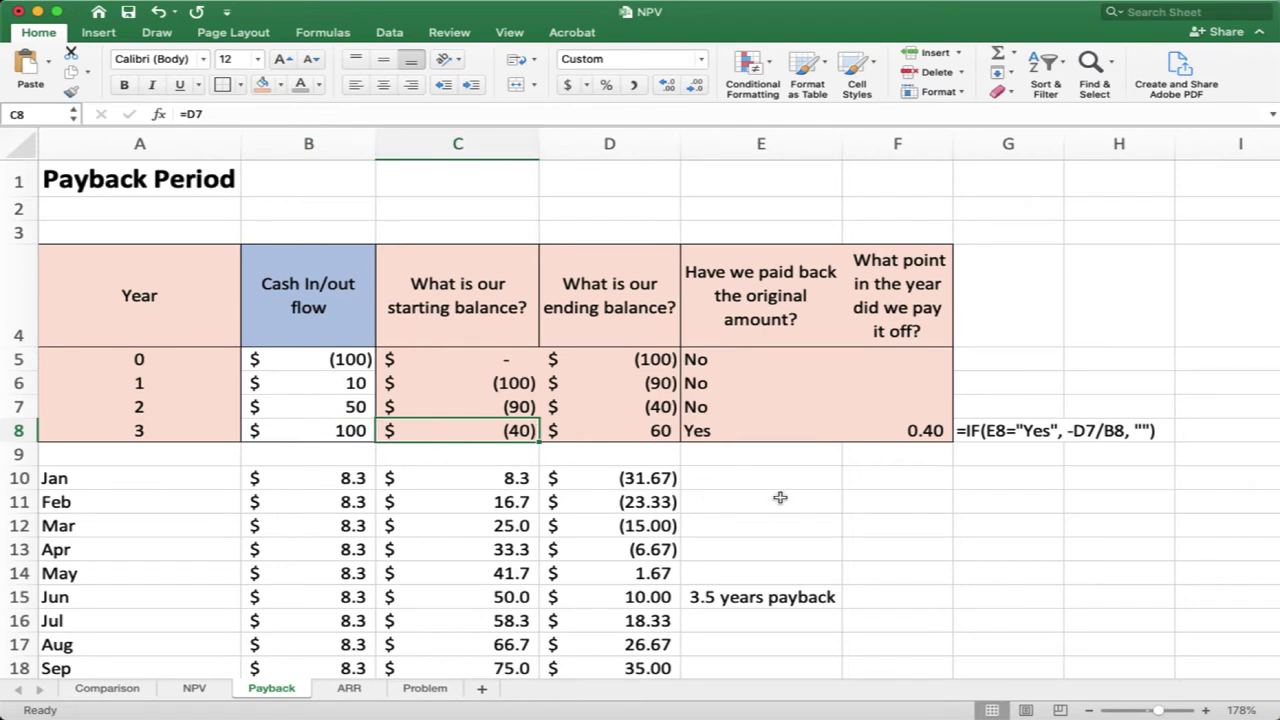
Type notes 'What is 40 out of 100?', 'Starting 40 (negative)', 'Take in 100 during the year', 'What proportion is 40 out of 100?'.
click(864, 484)
text(What is )
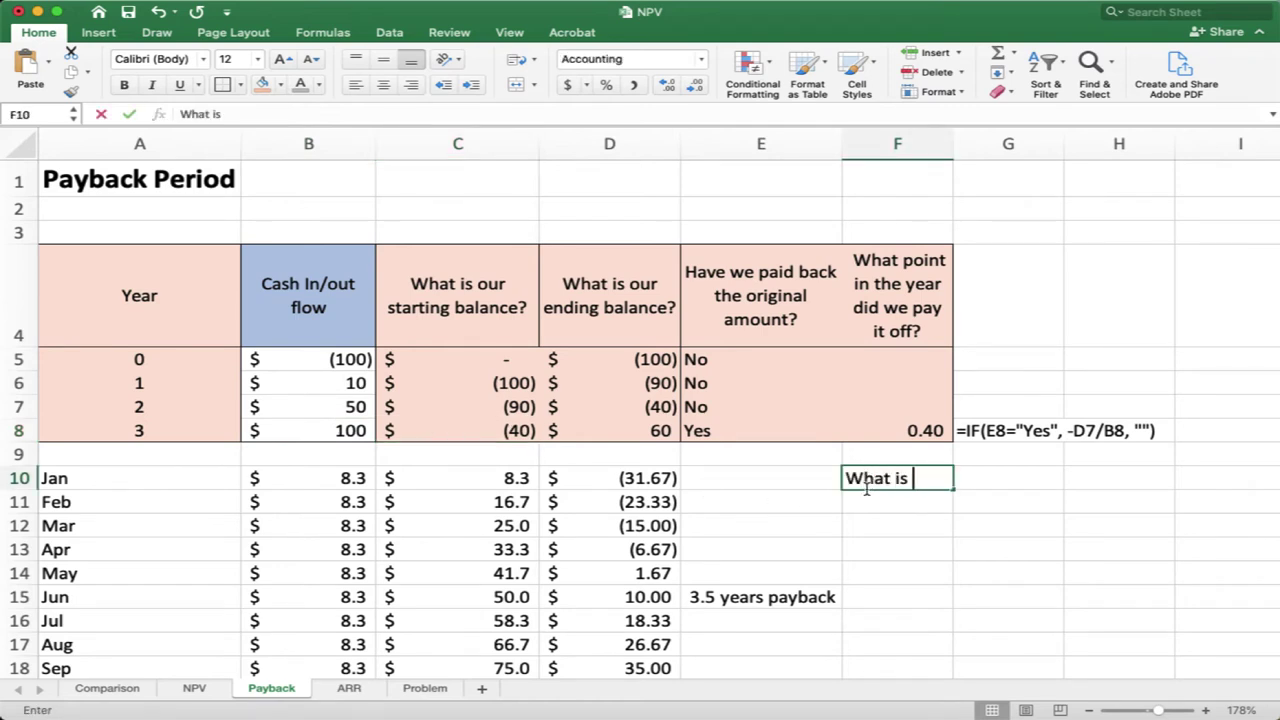
text(40 out of 100?)
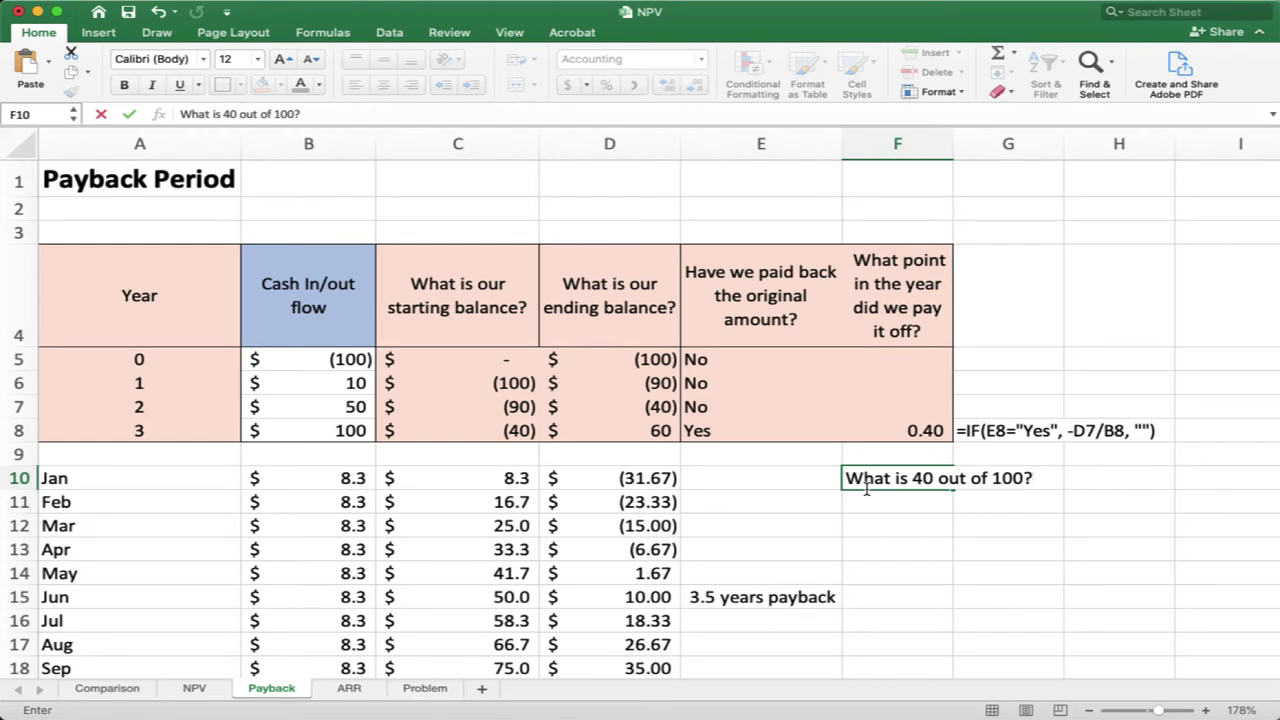
key(Return)
text(St)
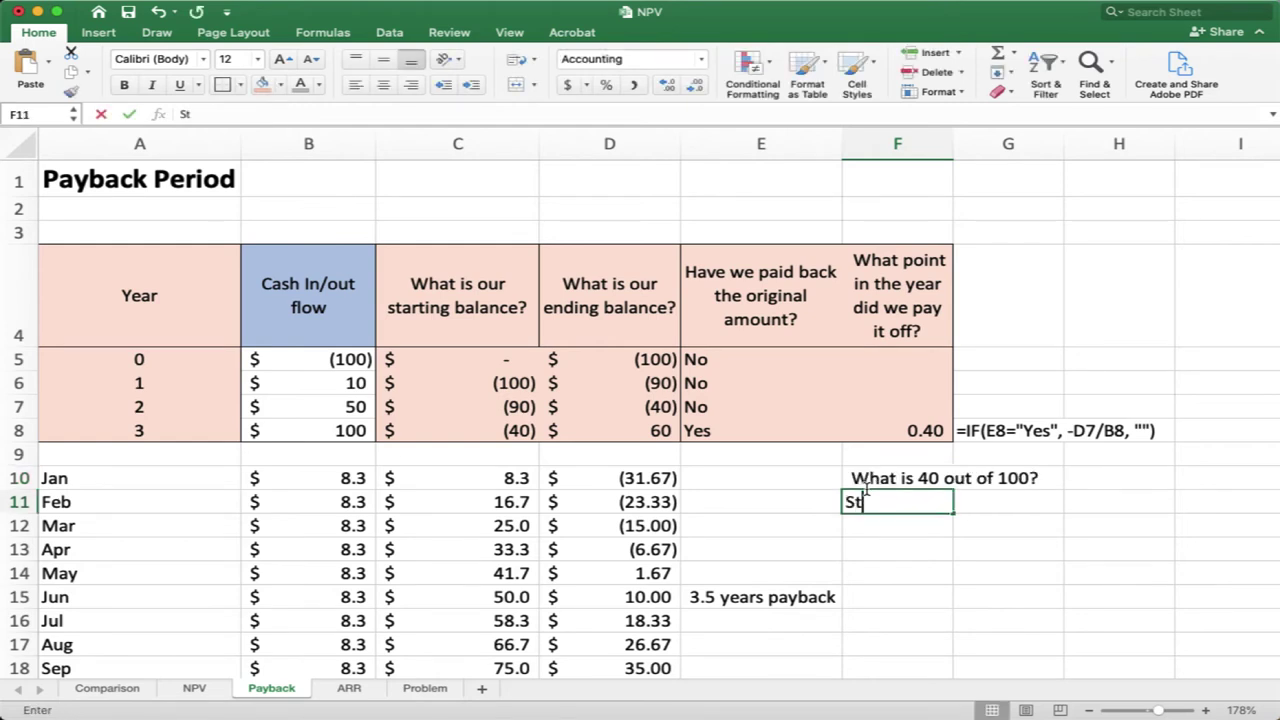
text(arting 40 (negative))
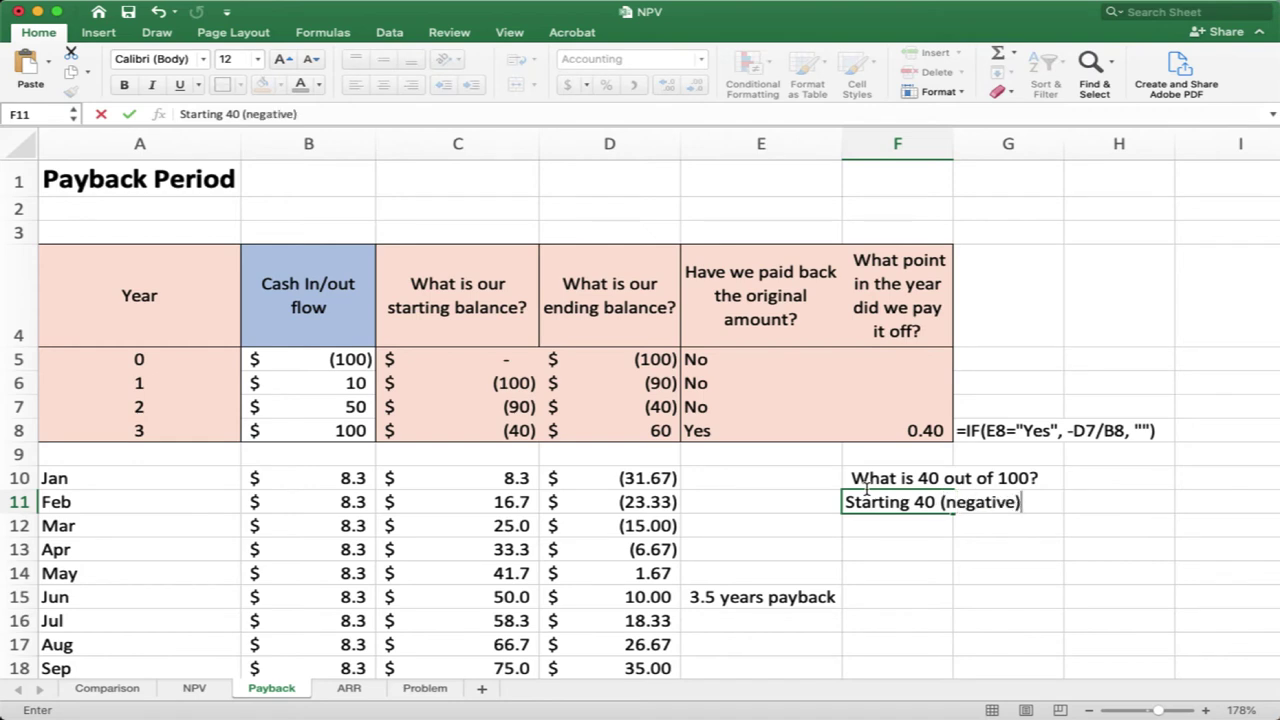
key(Return)
text(Pay)
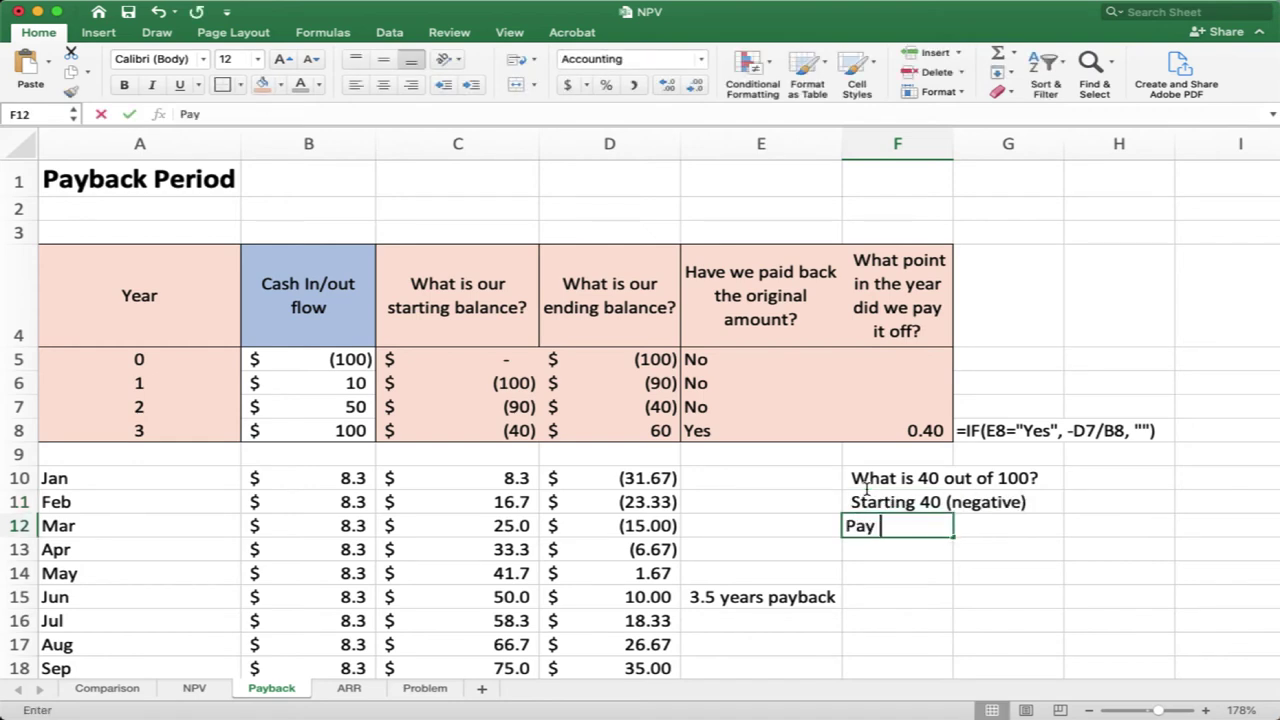
key(BackSpace)
key(BackSpace)
key(BackSpace)
key(BackSpace)
text(Take in)
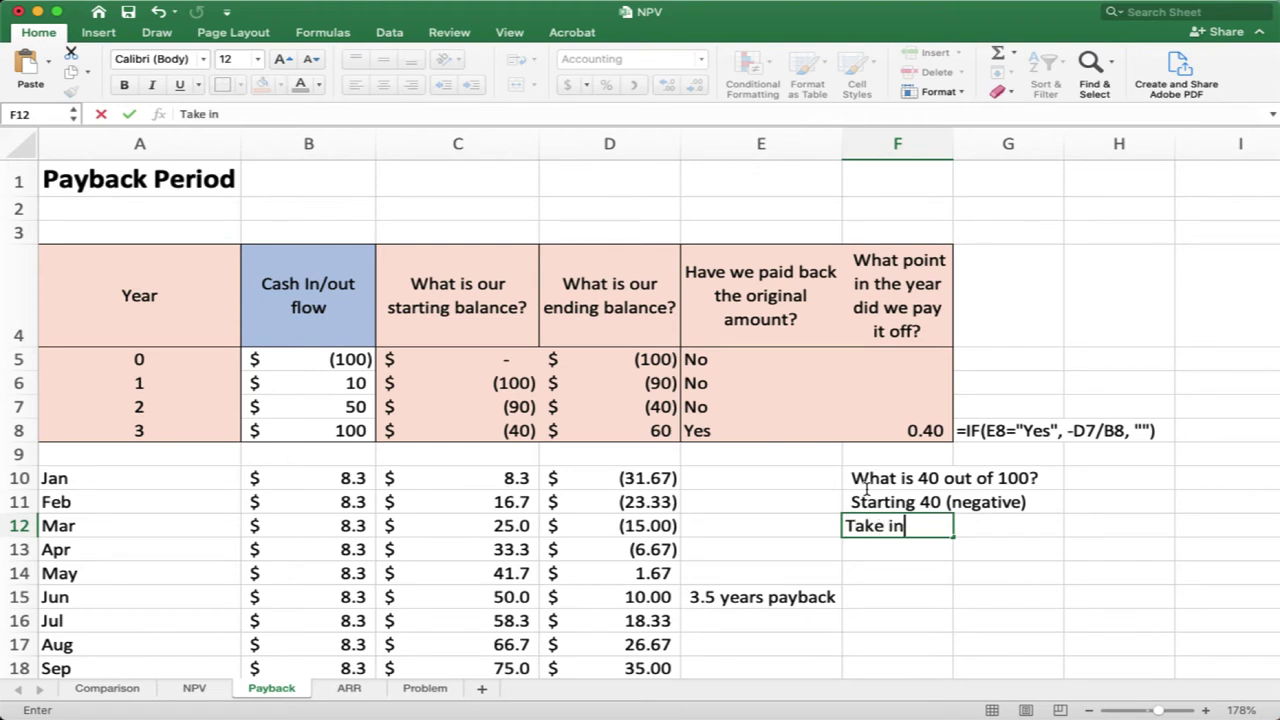
text( 100 during the year)
key(Return)
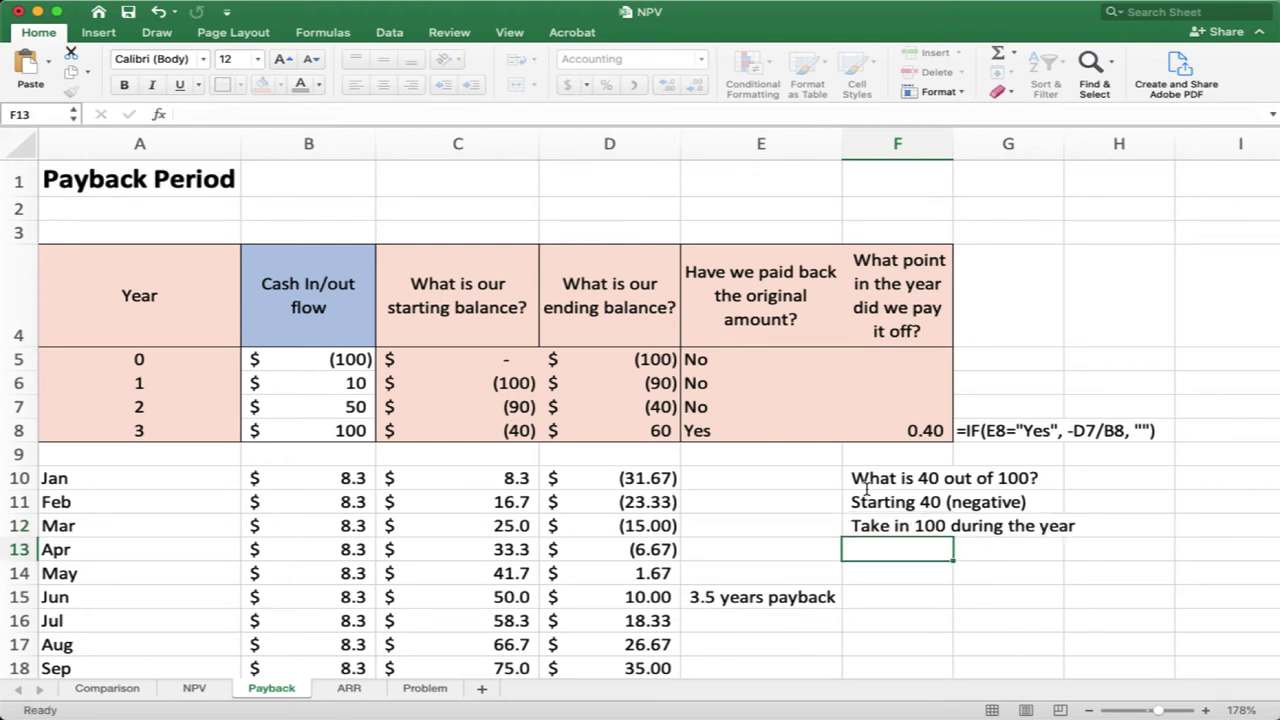
text(What proportion)
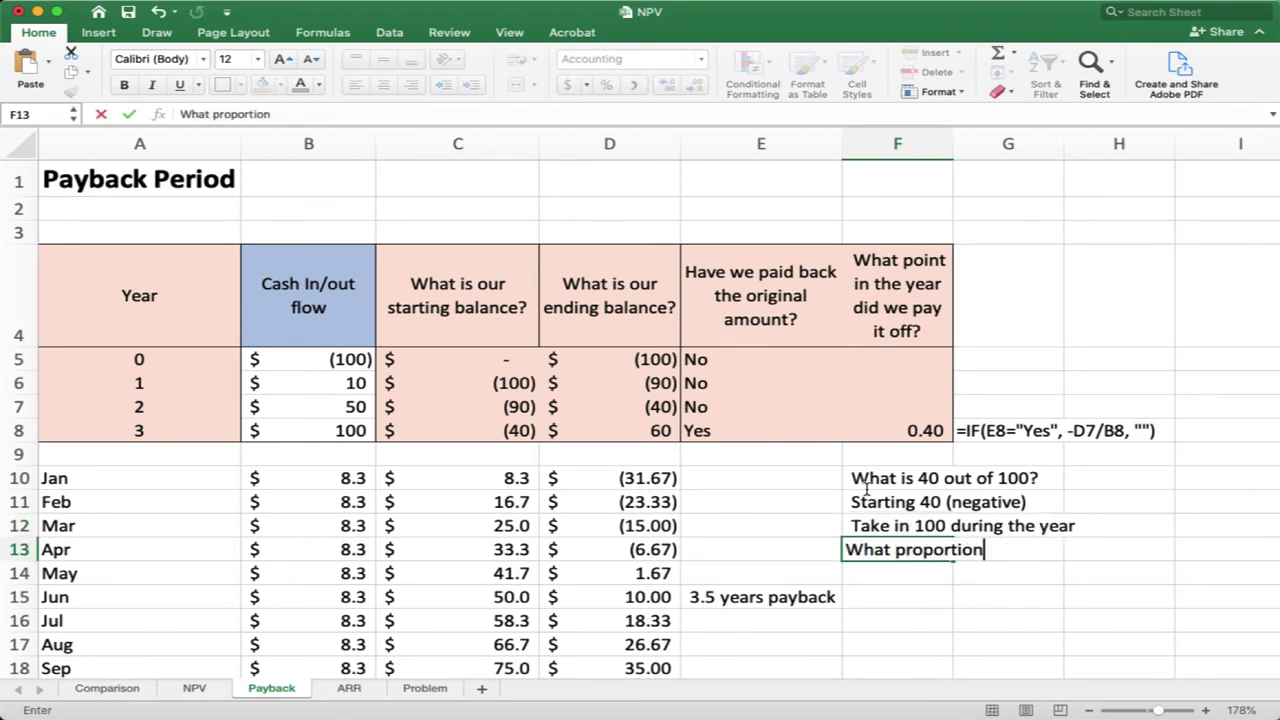
text( is 40 out of 100)
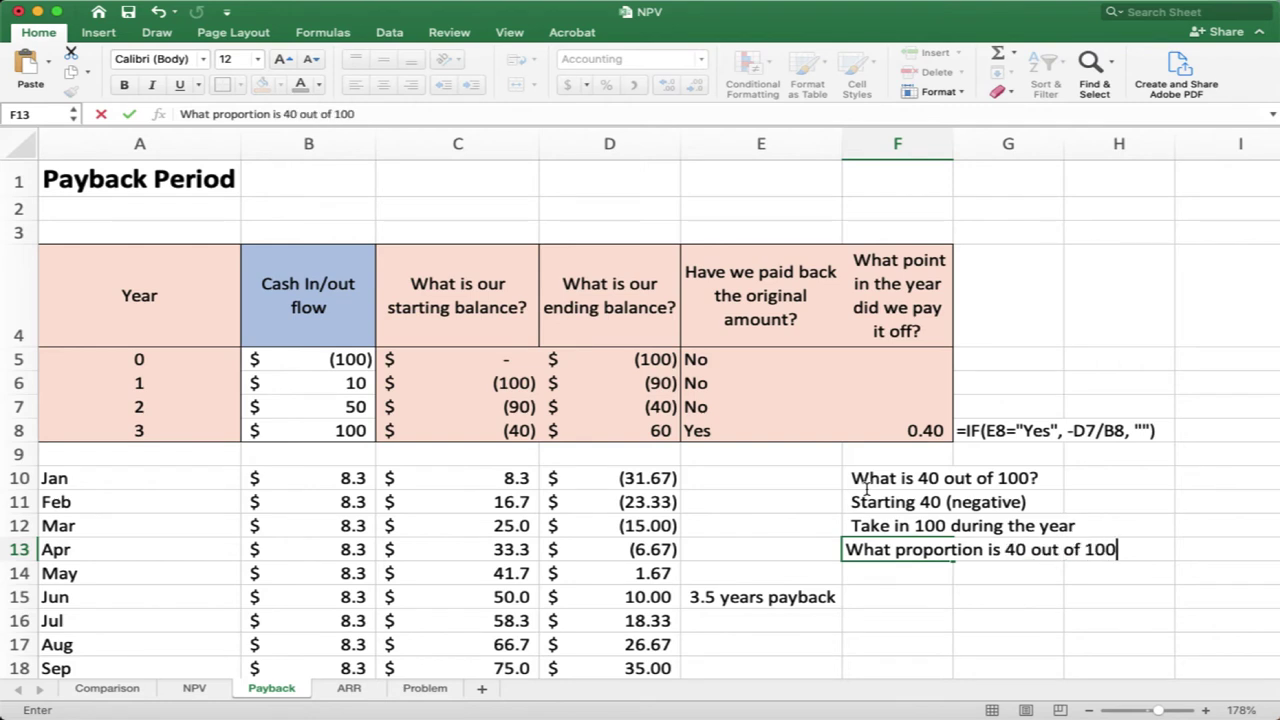
text(?)
key(Return)
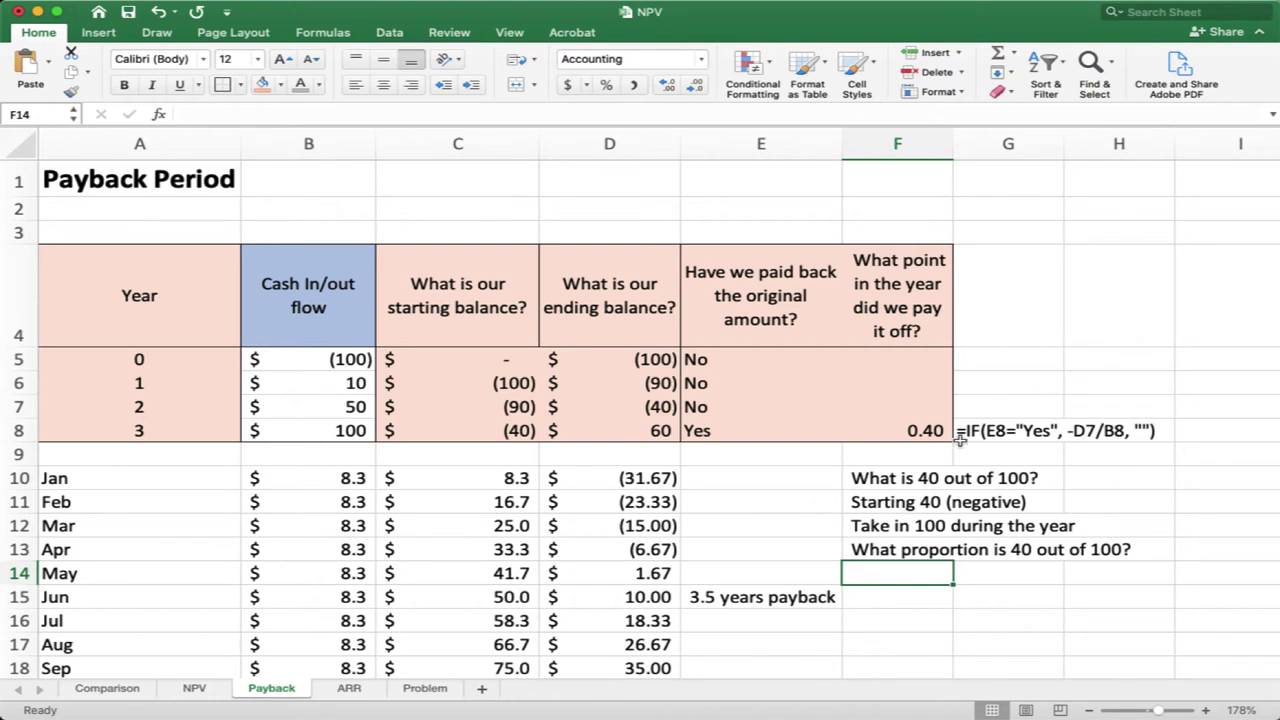
Put F8's IF payback formula into edit mode.
double_click(908, 430)
key(Escape)
double_click(908, 430)
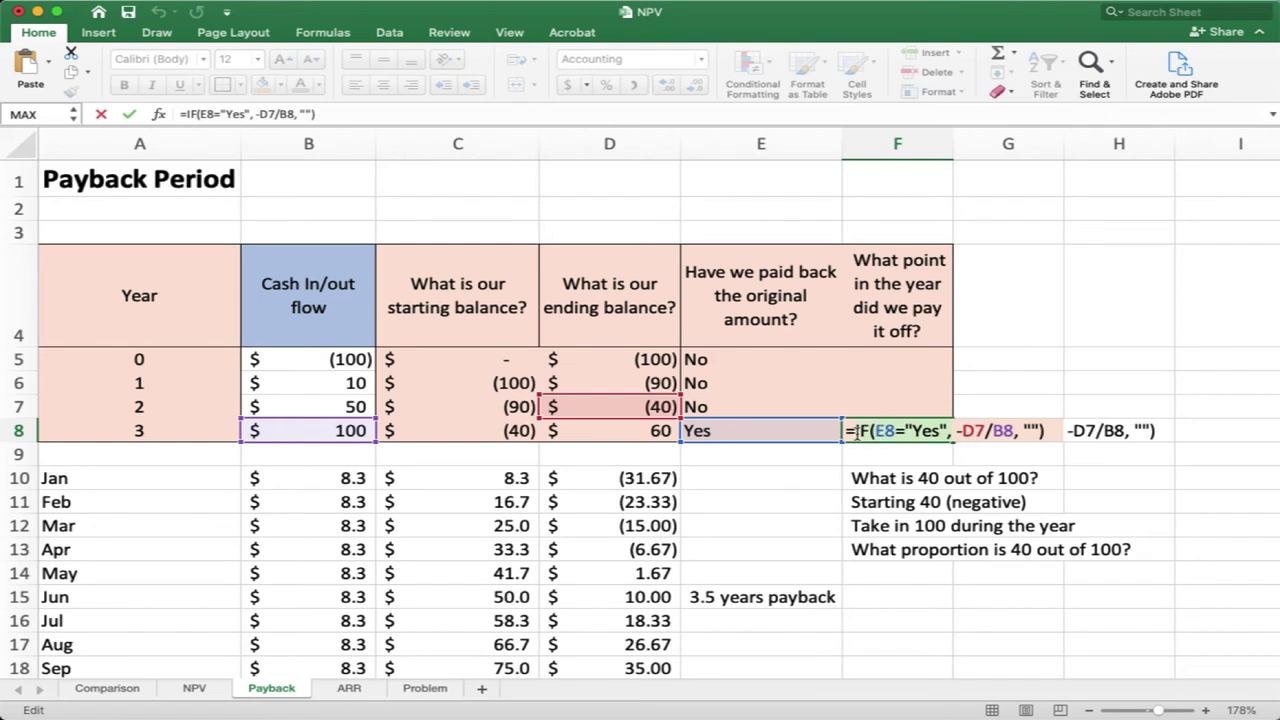
Strip the IF condition so F8 reads =-D7/B8, then try it without the minus.
drag(857, 430, 950, 432)
key(BackSpace)
key(BackSpace)
key(BackSpace)
key(BackSpace)
key(BackSpace)
key(BackSpace)
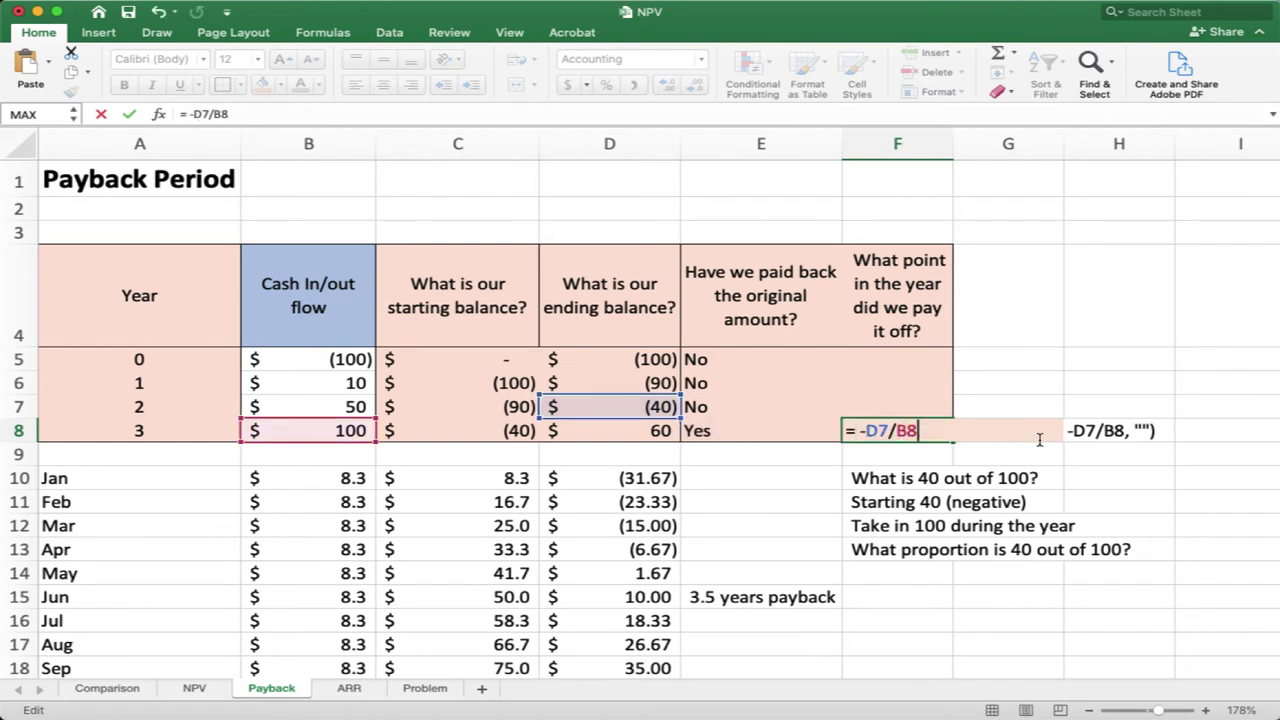
key(Return)
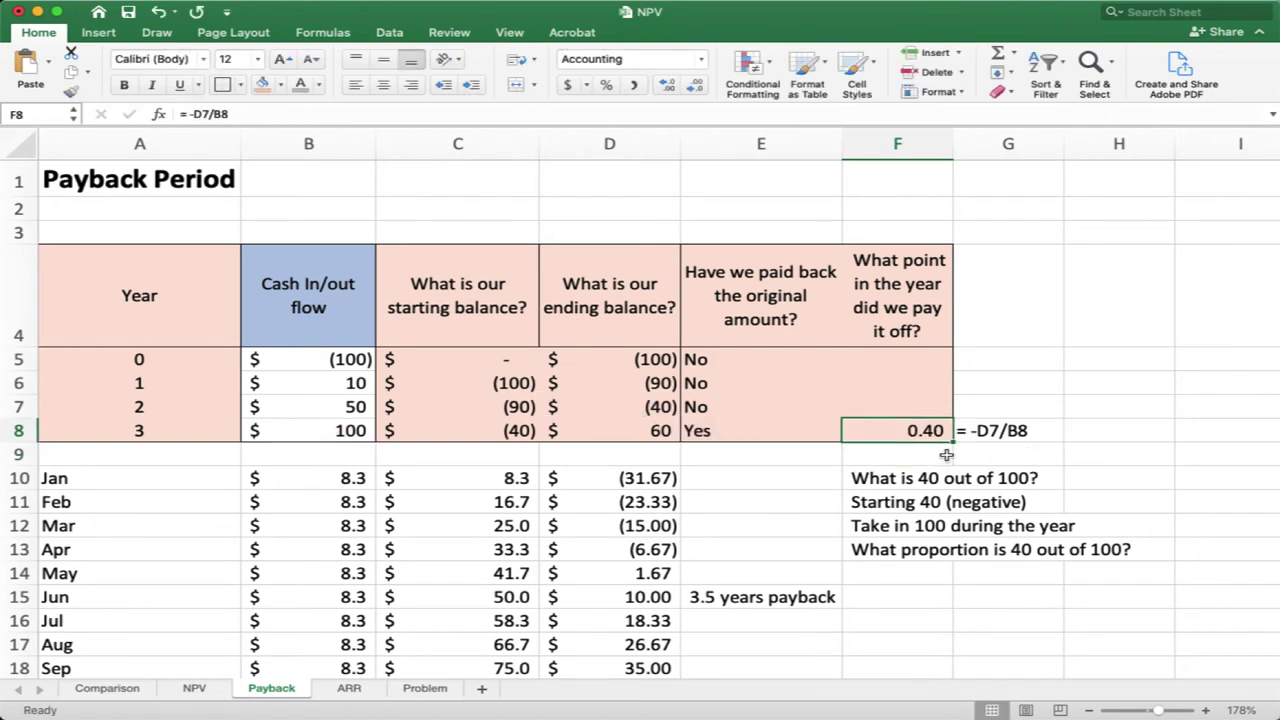
double_click(899, 432)
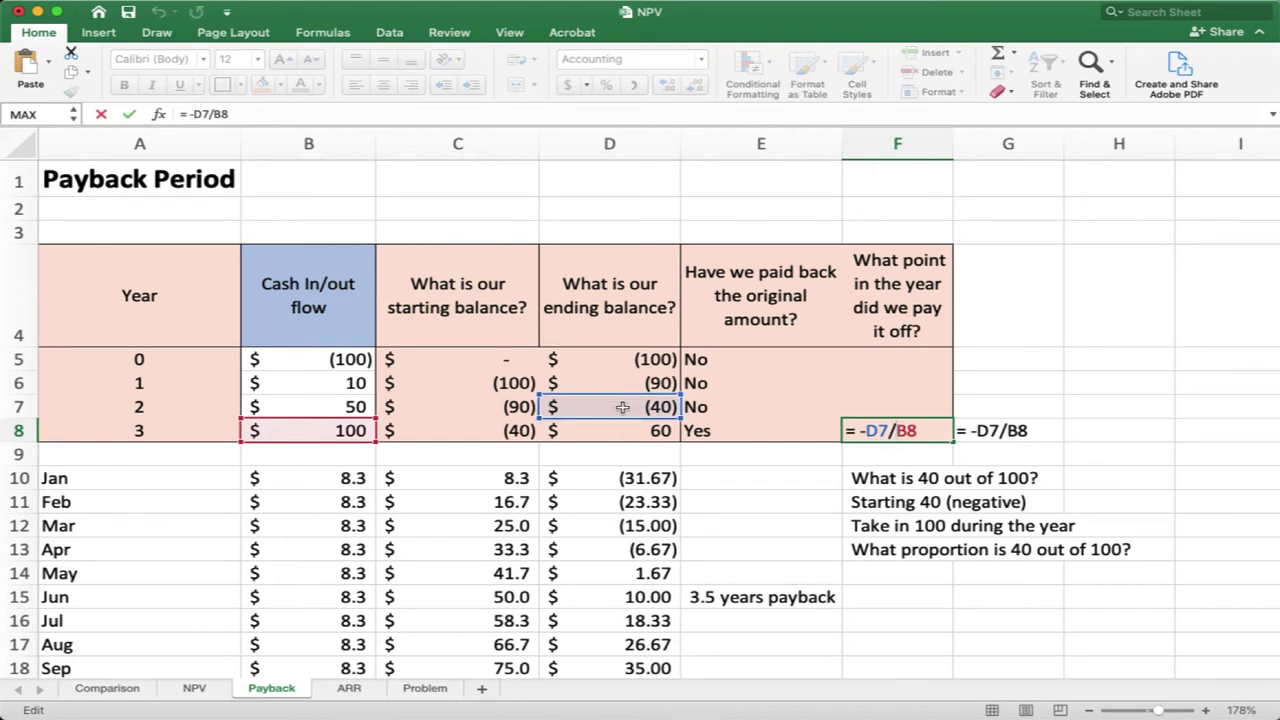
click(866, 431)
key(BackSpace)
key(Return)
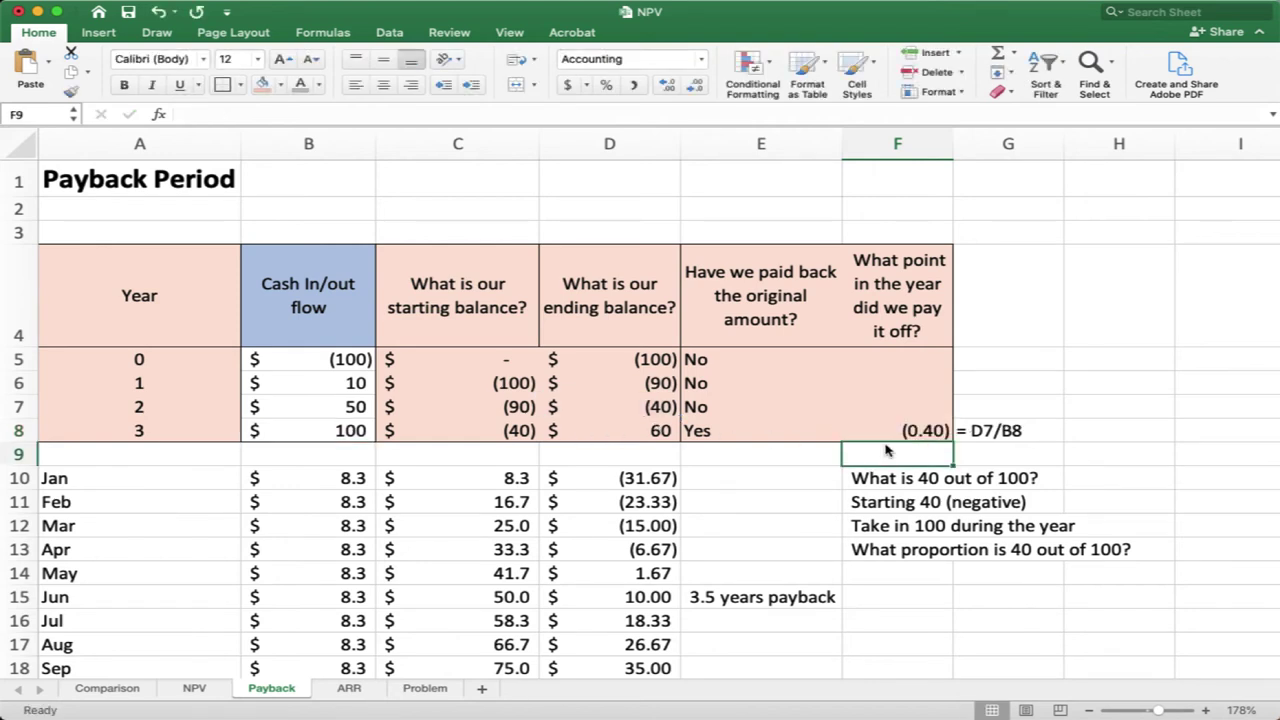
key(Up)
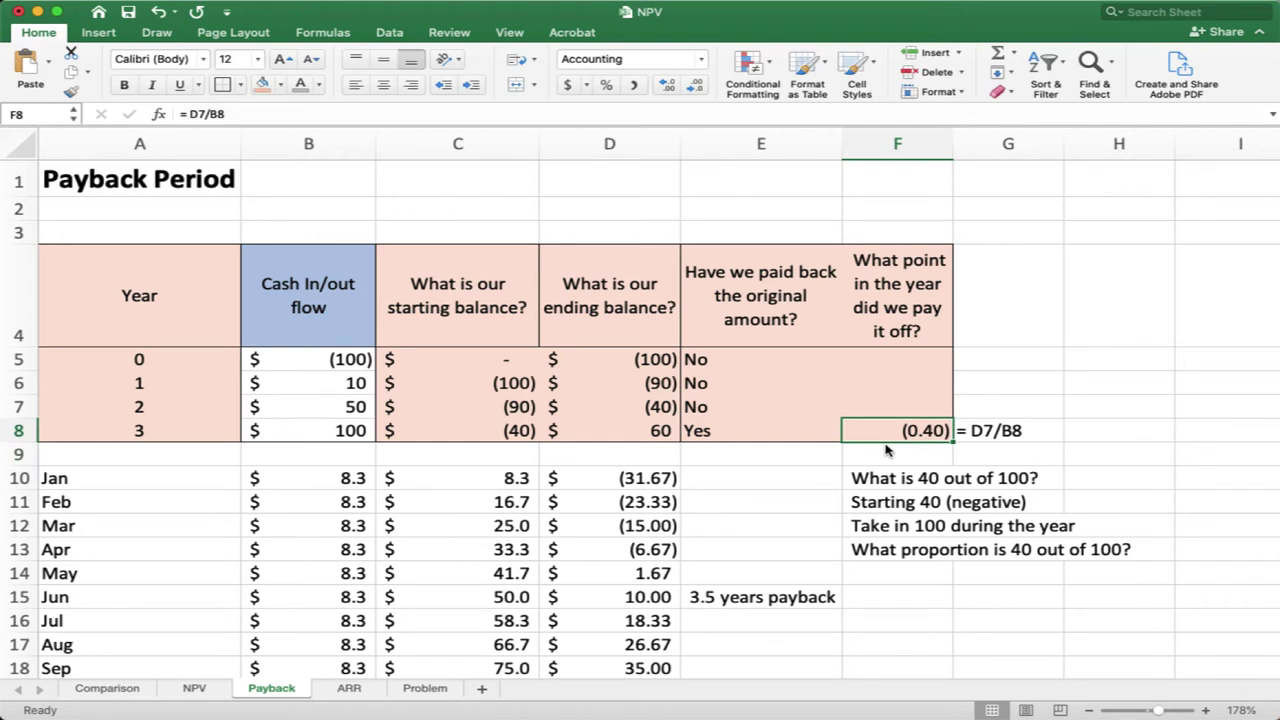
Restore the minus so F8 is =-D7/B8 giving 0.40, then enter =365*0.4.
double_click(885, 440)
click(862, 430)
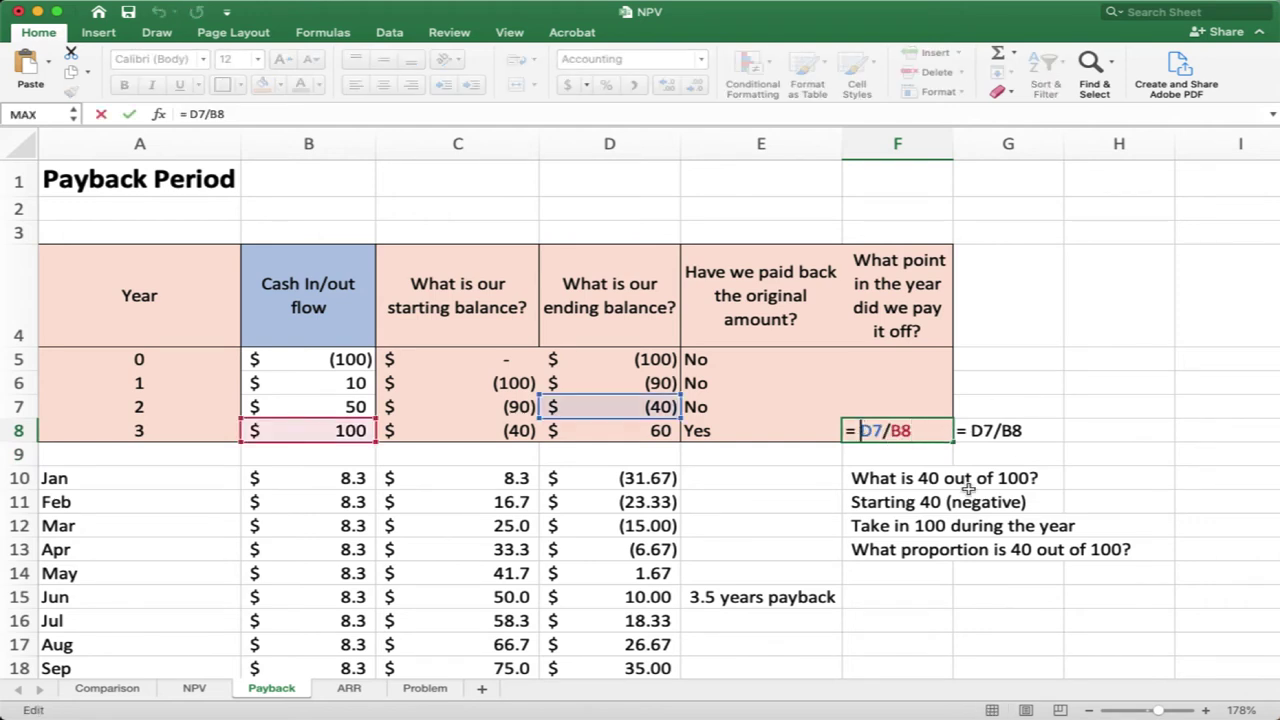
text(-)
key(Return)
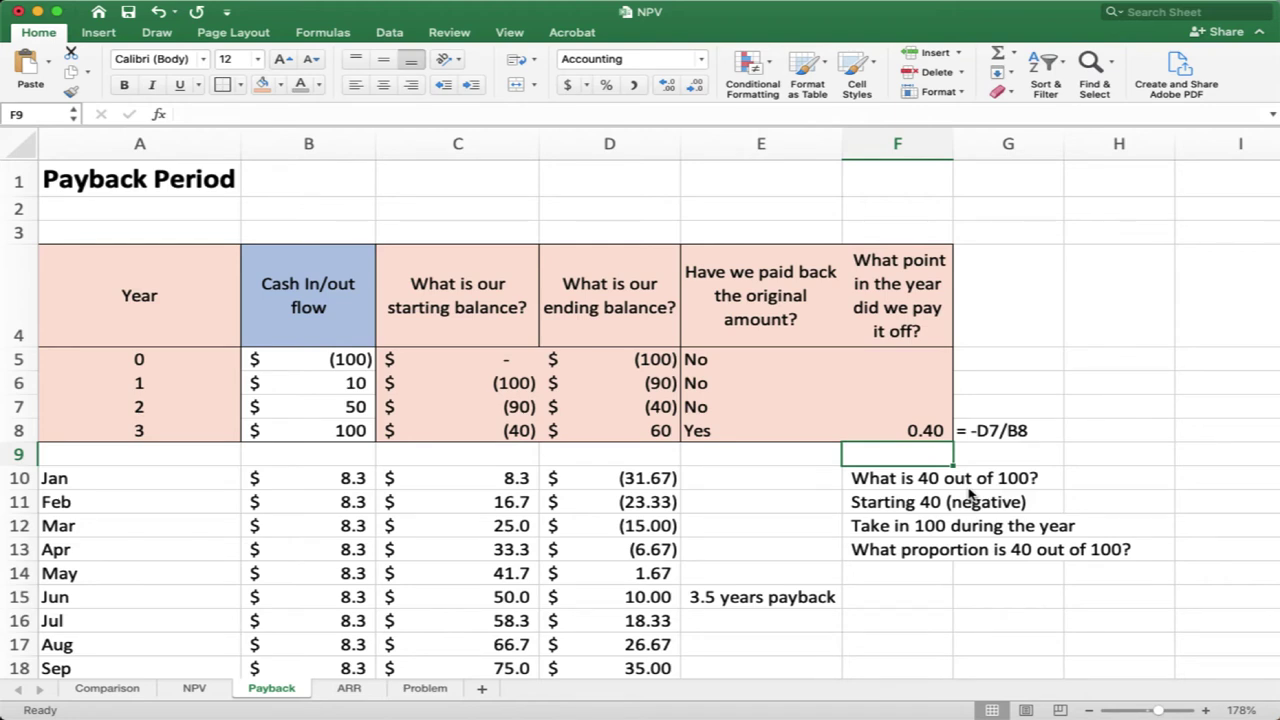
text(=365)
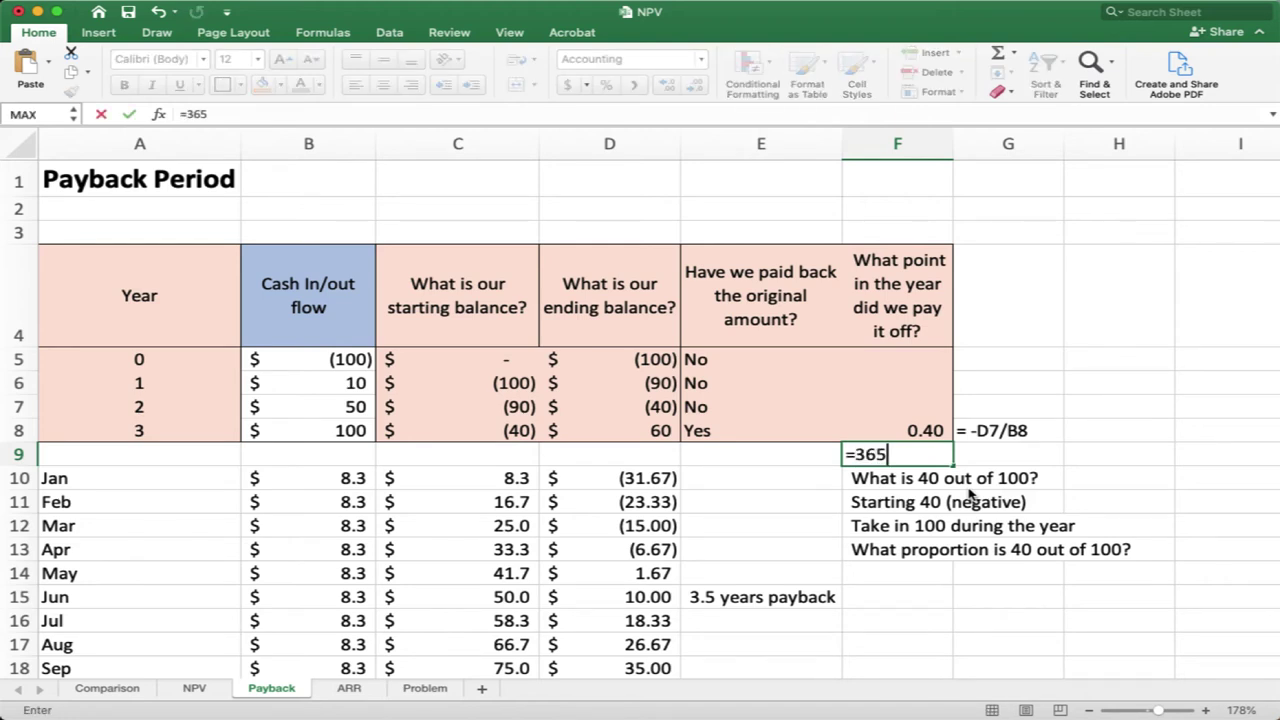
text(*0.4)
Enter =365*0.4 in F9 for 146.00 days, check C8 and B8, then go to the ARR sheet.
key(Return)
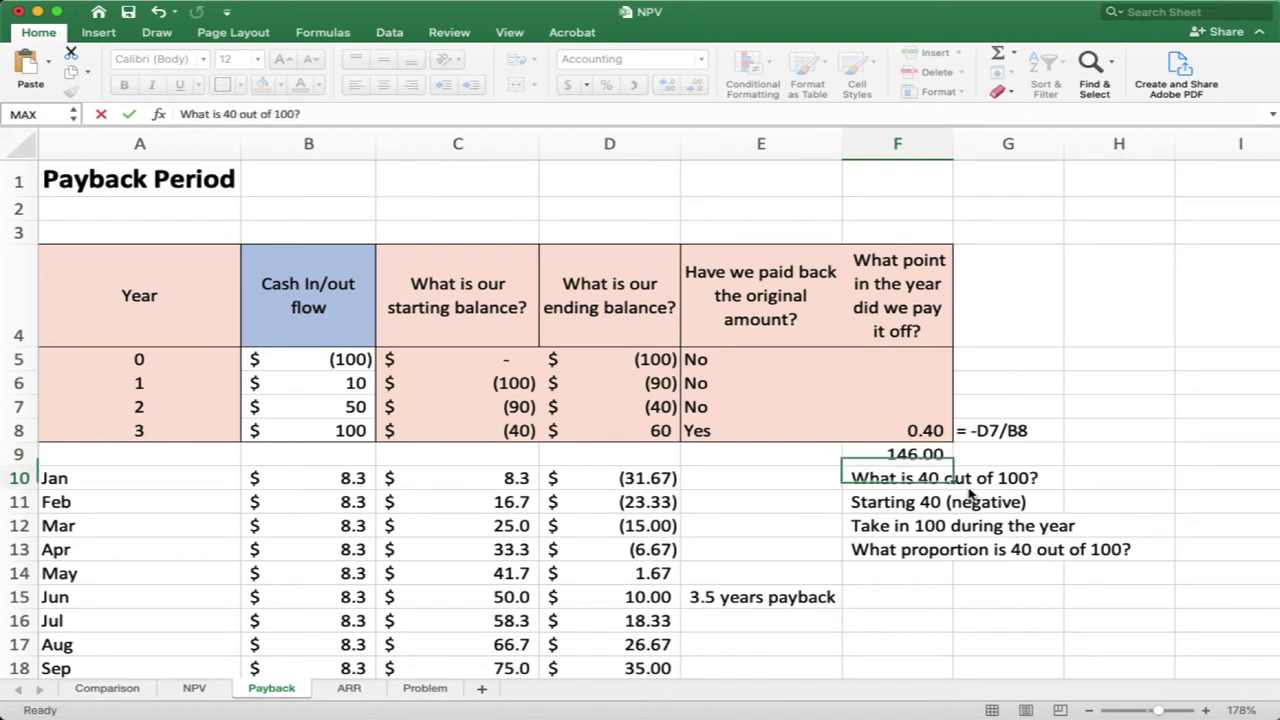
key(Up)
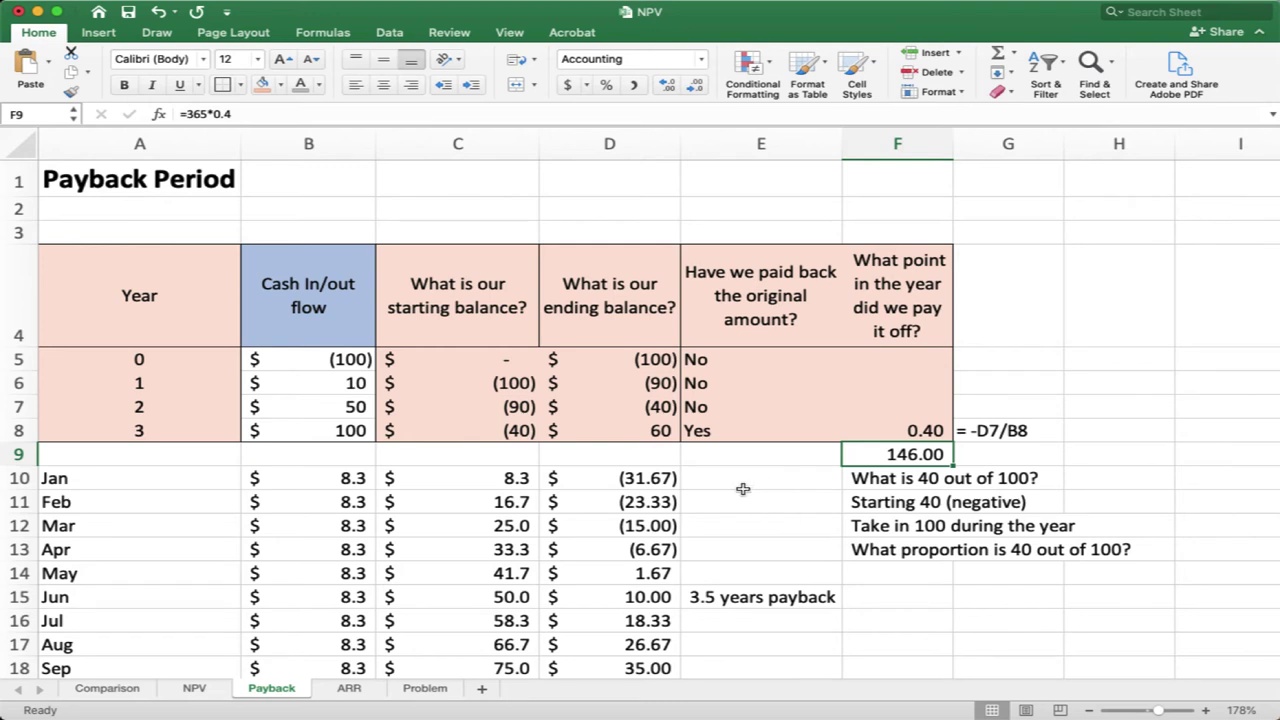
click(425, 433)
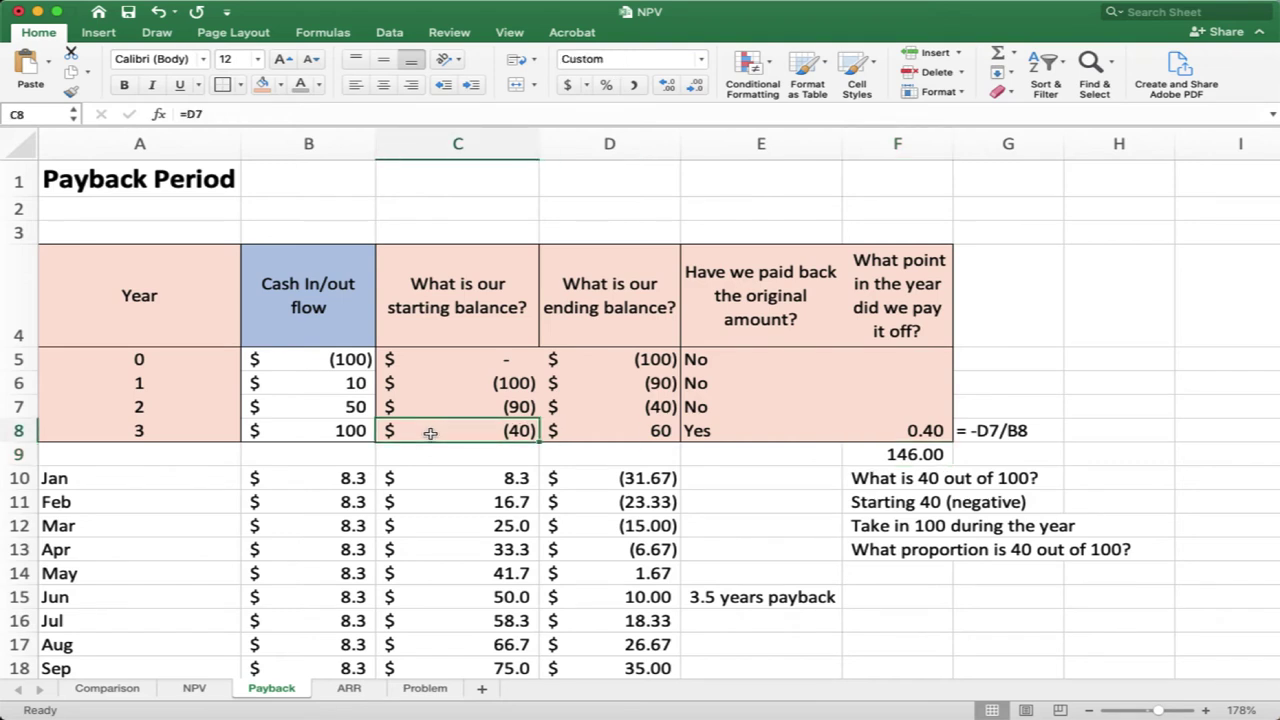
click(340, 428)
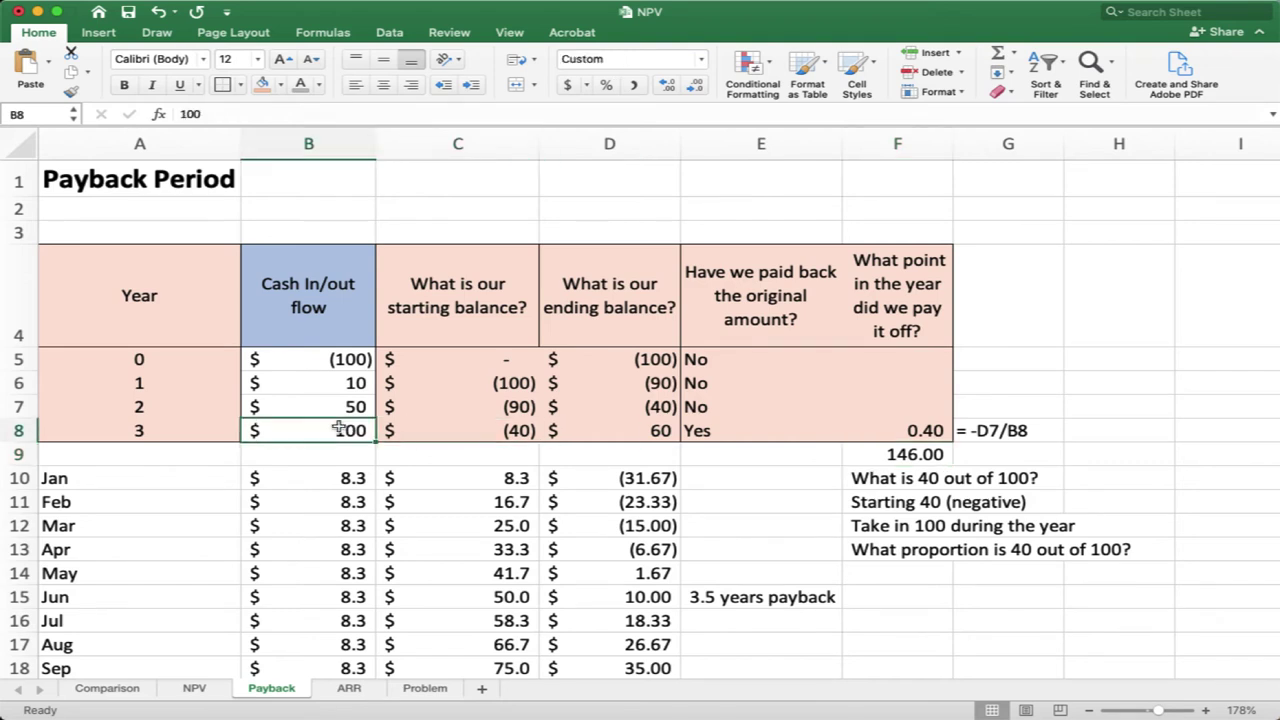
click(348, 688)
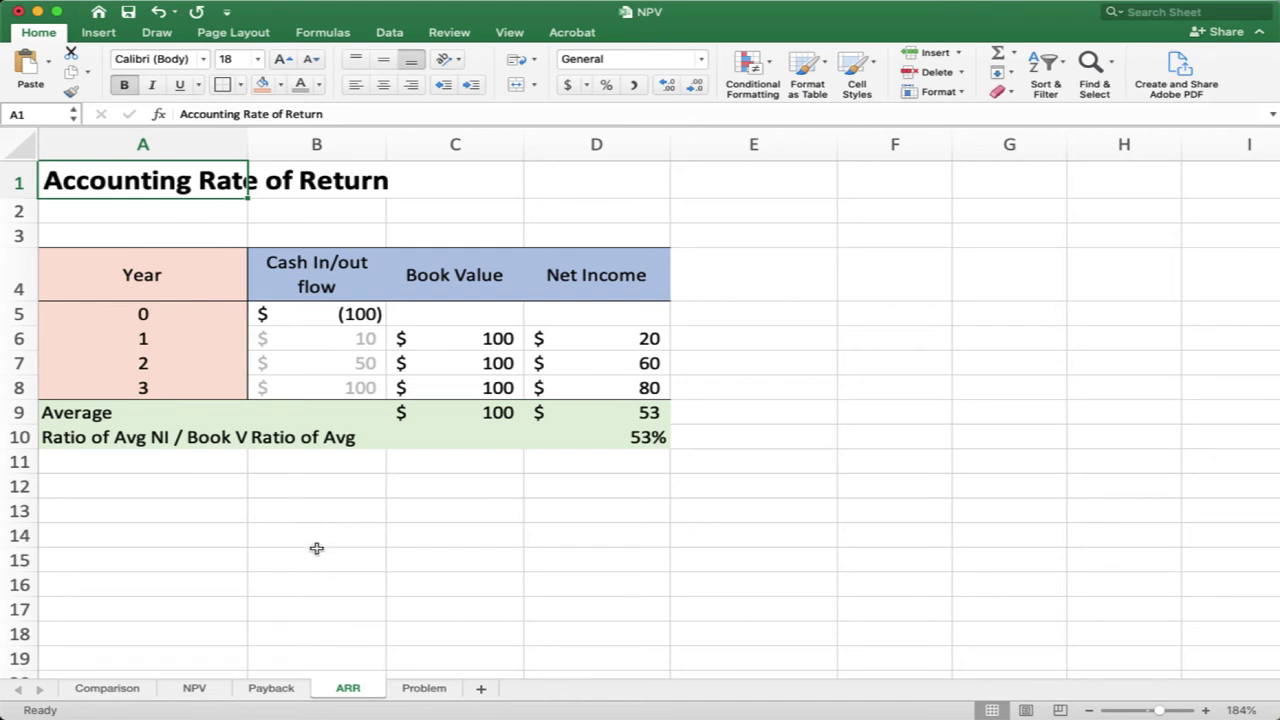
In A2, write 'GAAP, idea of *matching* revenue and expenses to the period that they were earned.'.
click(147, 216)
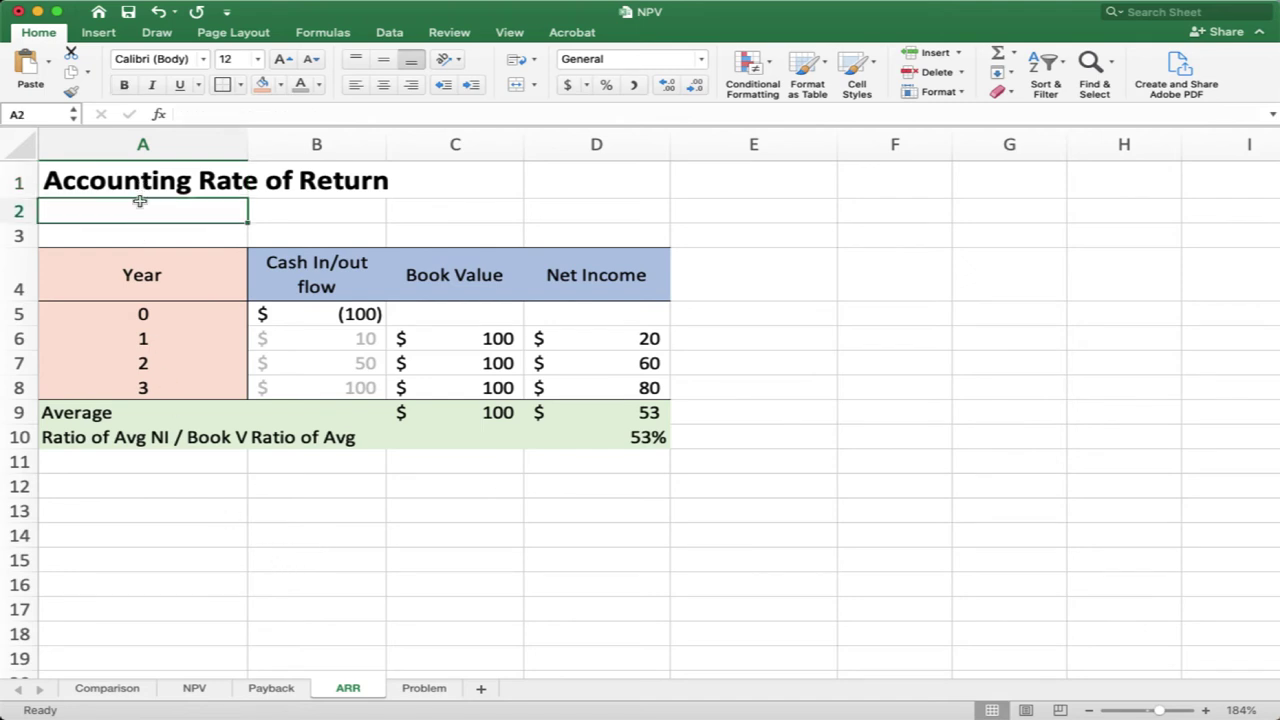
text(GAAP, )
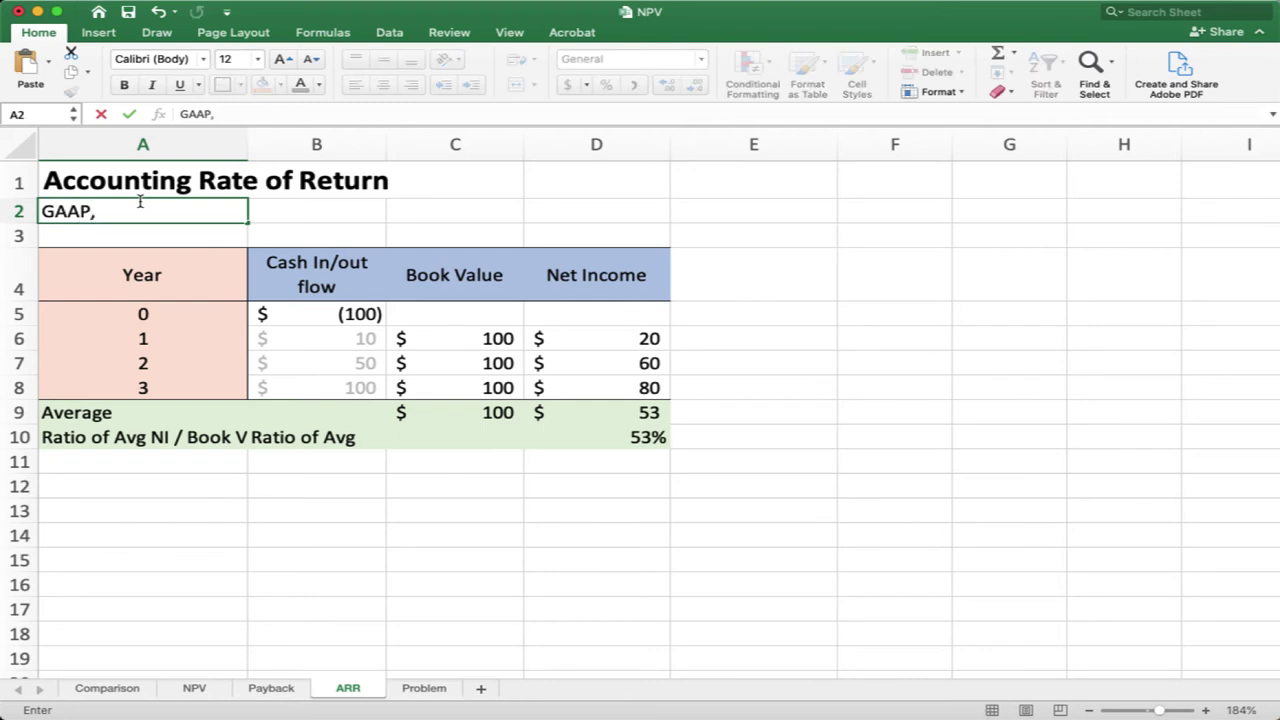
text(idea of matching reven)
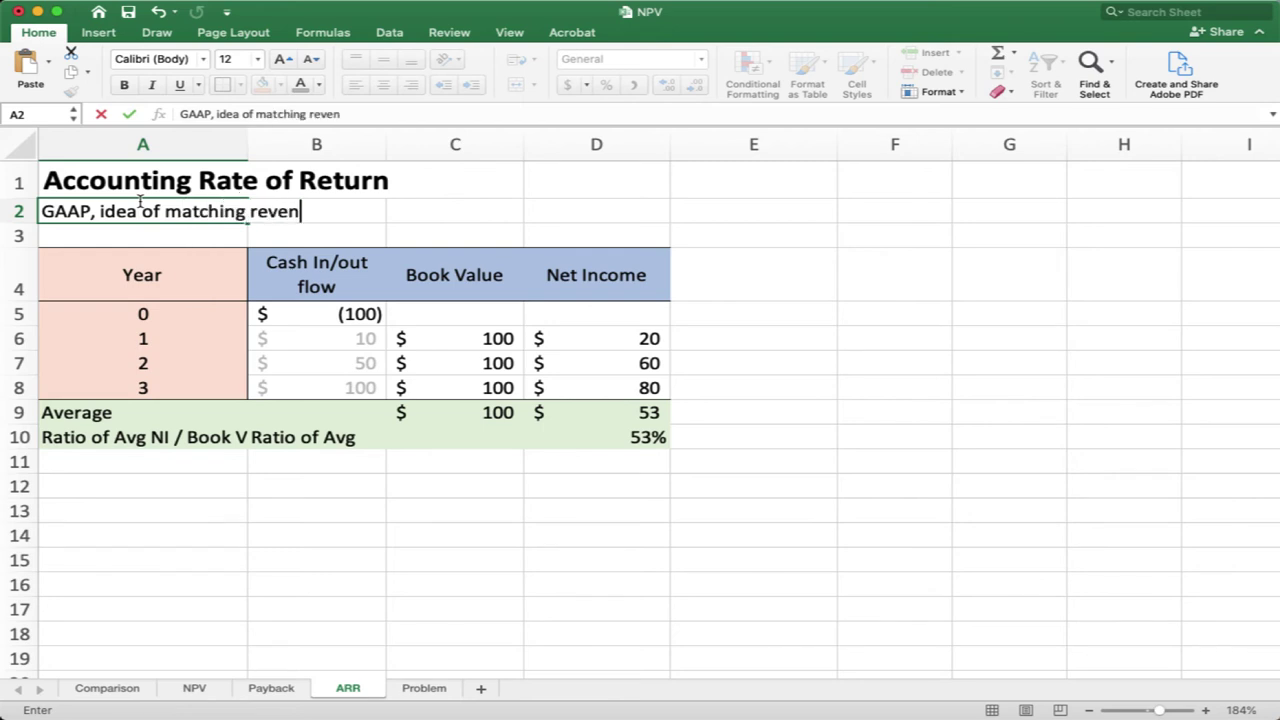
text(ue and expenses to the )
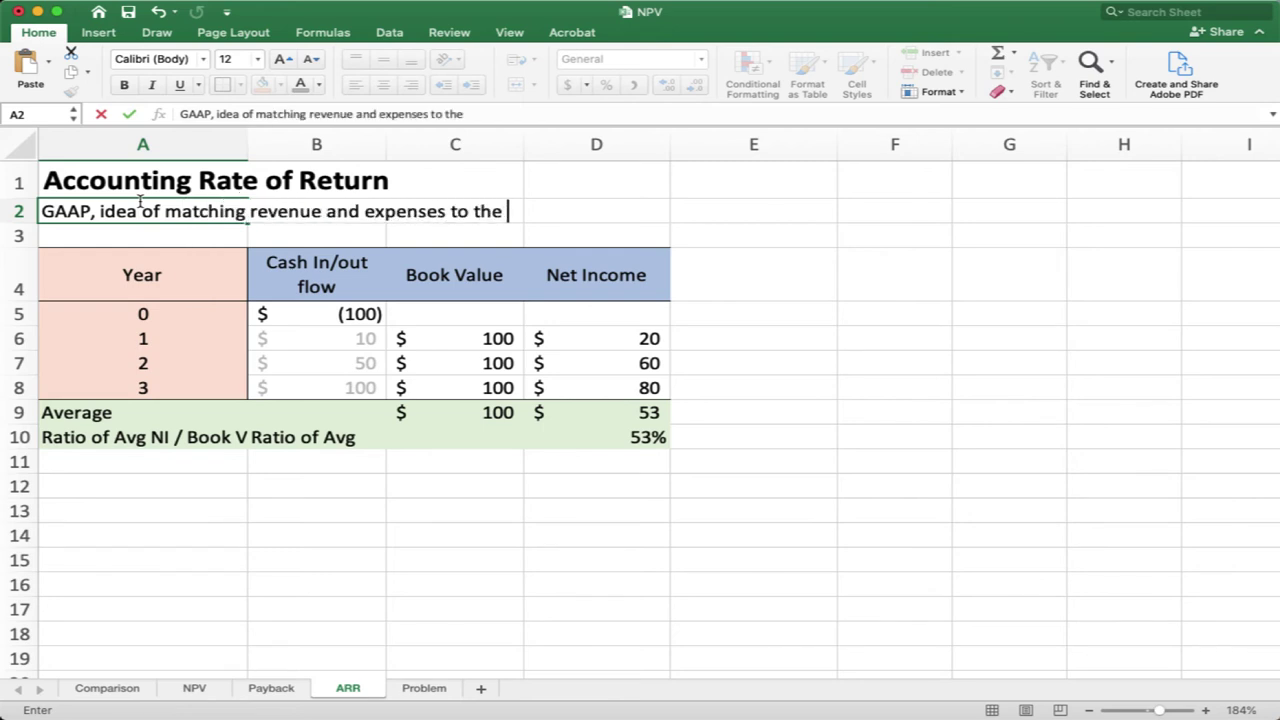
text(period that they ea)
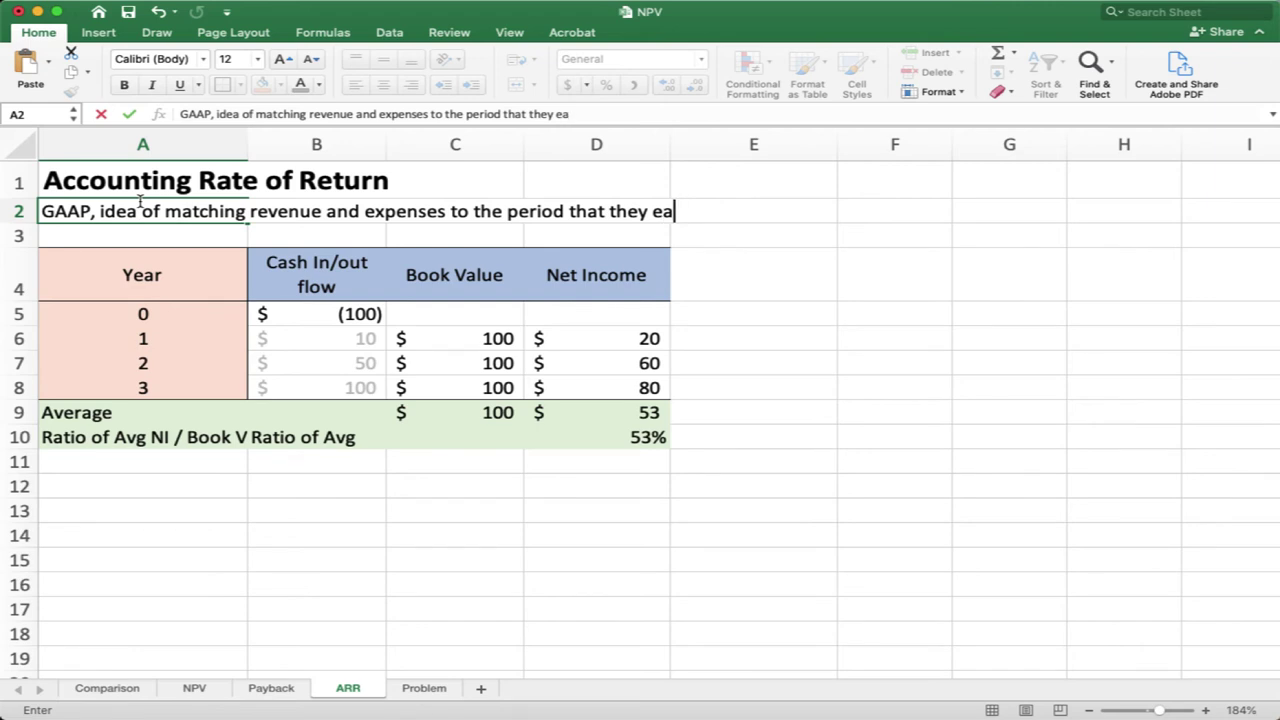
key(BackSpace)
key(BackSpace)
text(were earned.)
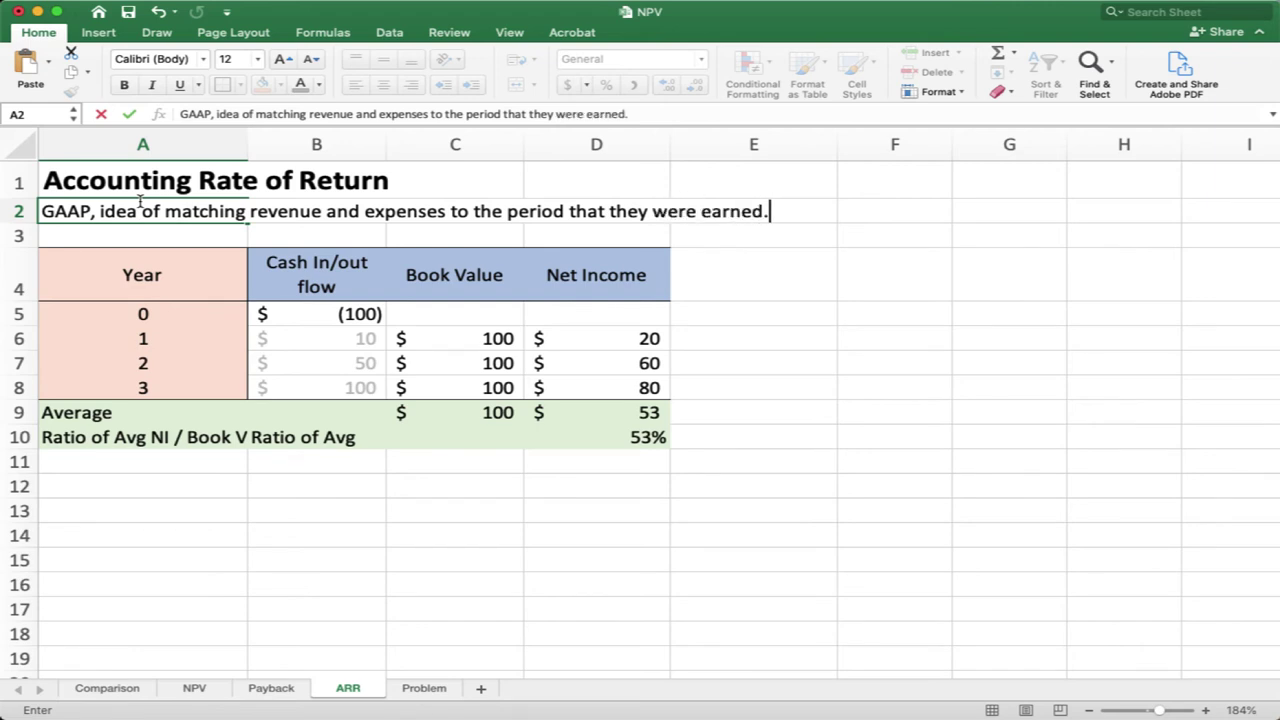
click(166, 211)
text(*)
key(alt+Right)
text(*)
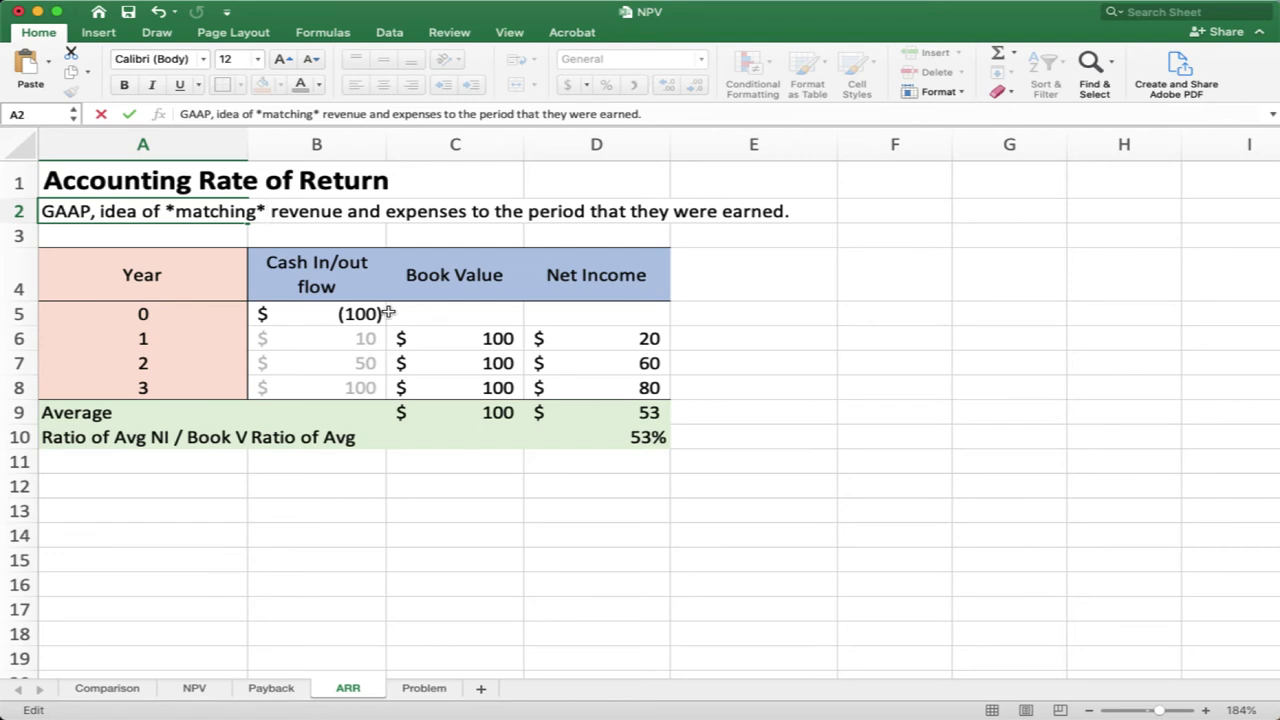
key(Return)
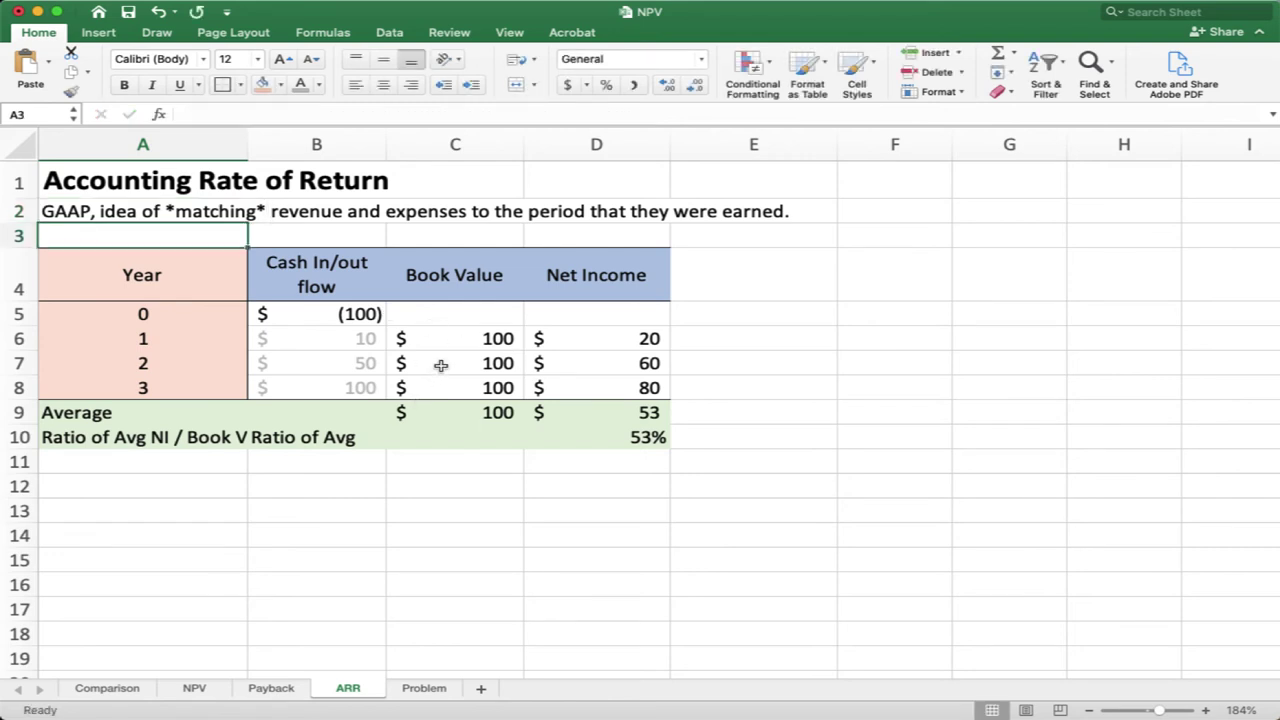
Change the book values to 90 for year 2 (C7) and 80 for year 3 (C8).
drag(470, 270, 581, 387)
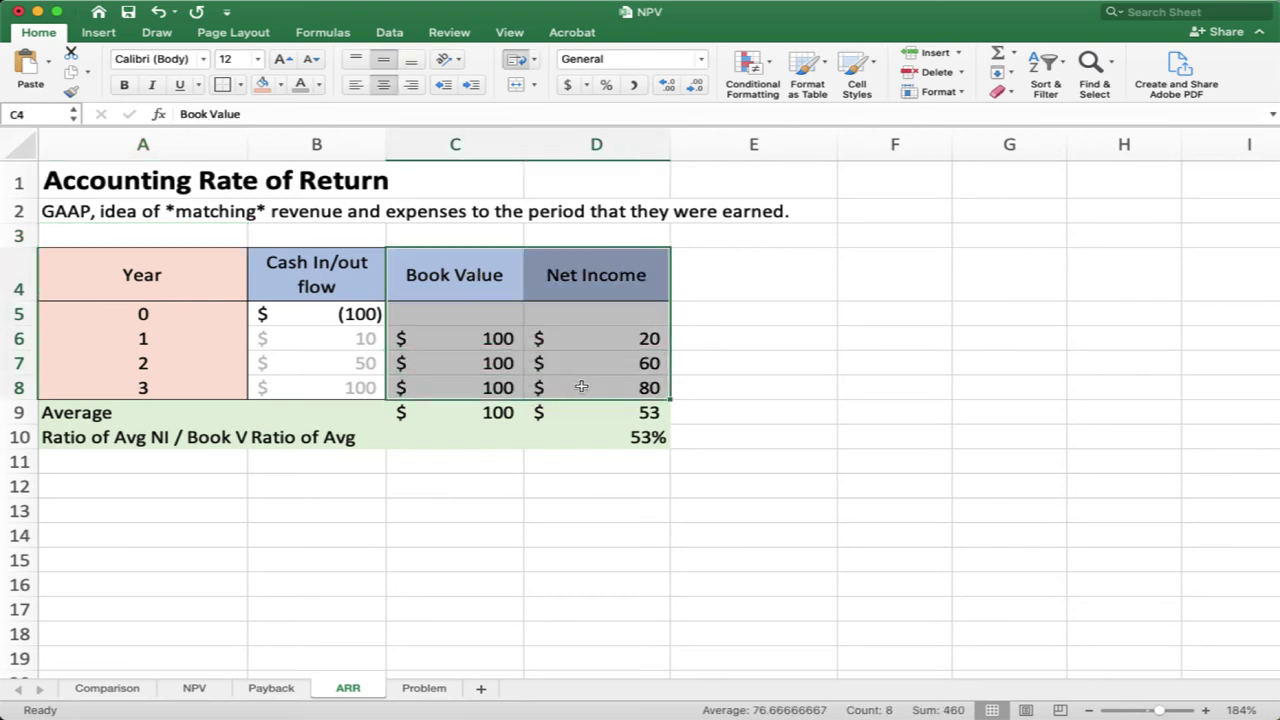
click(483, 338)
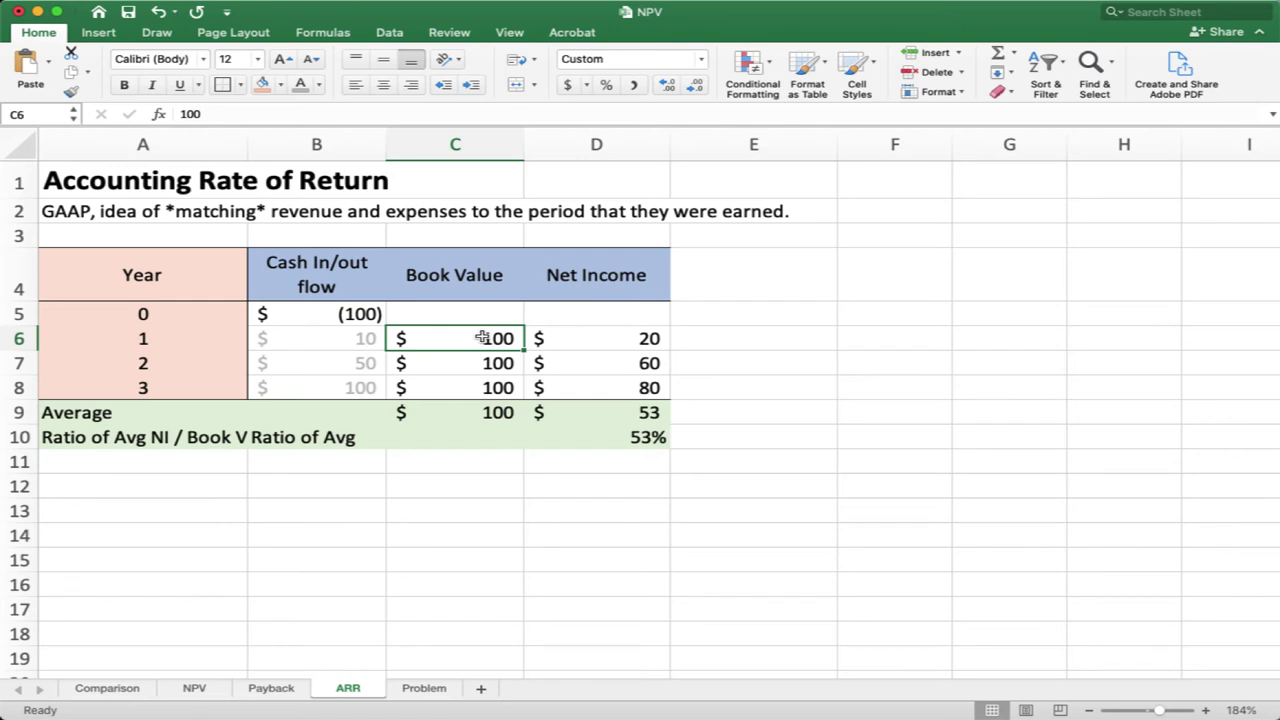
key(Down)
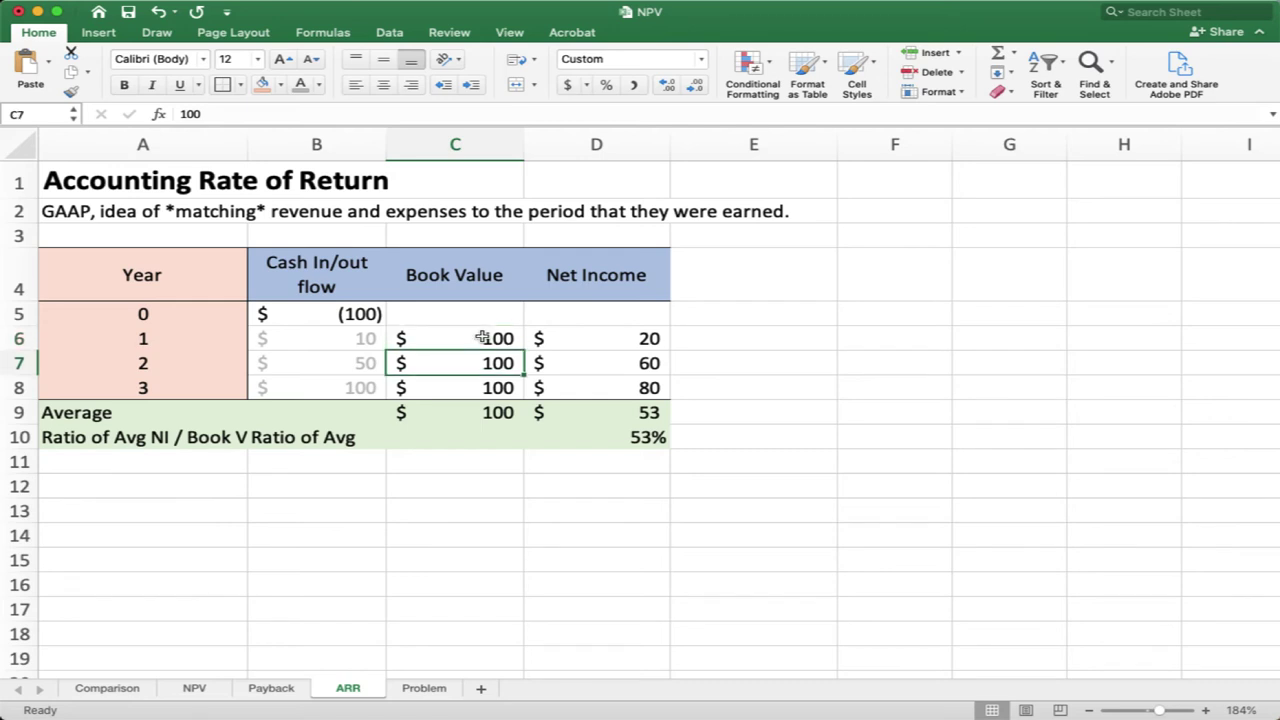
text(90)
key(Return)
text(80)
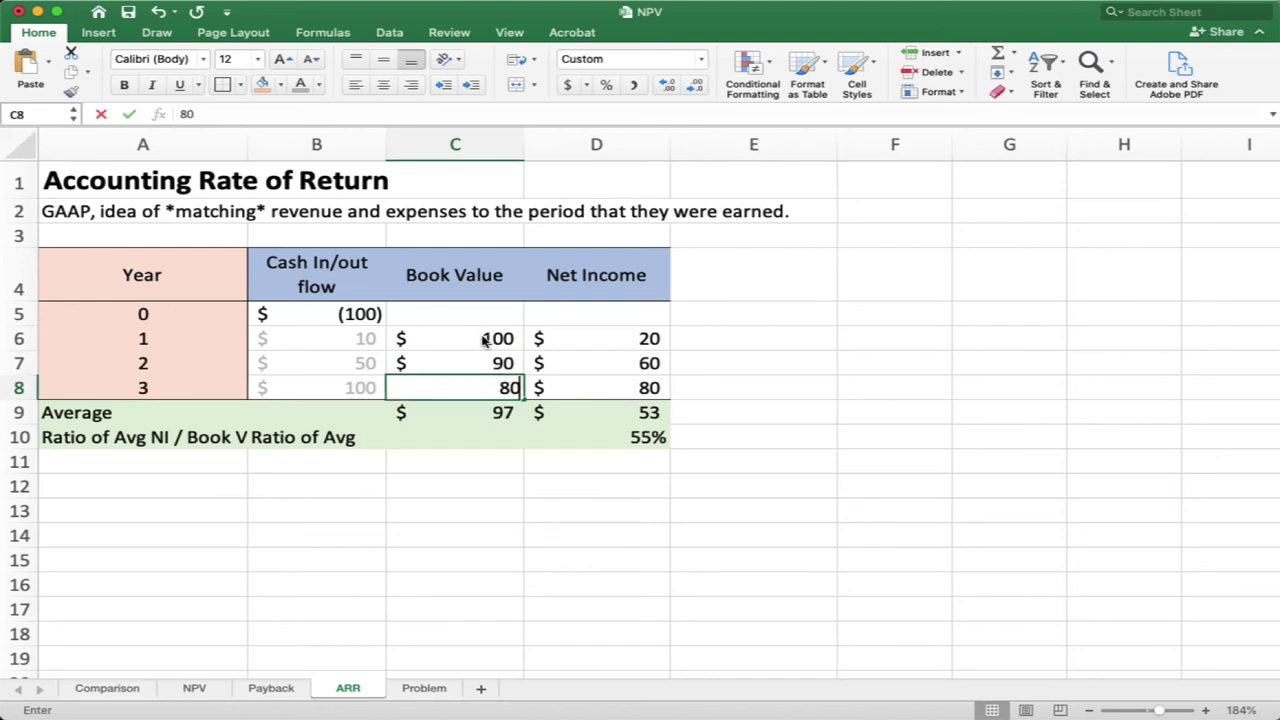
key(Return)
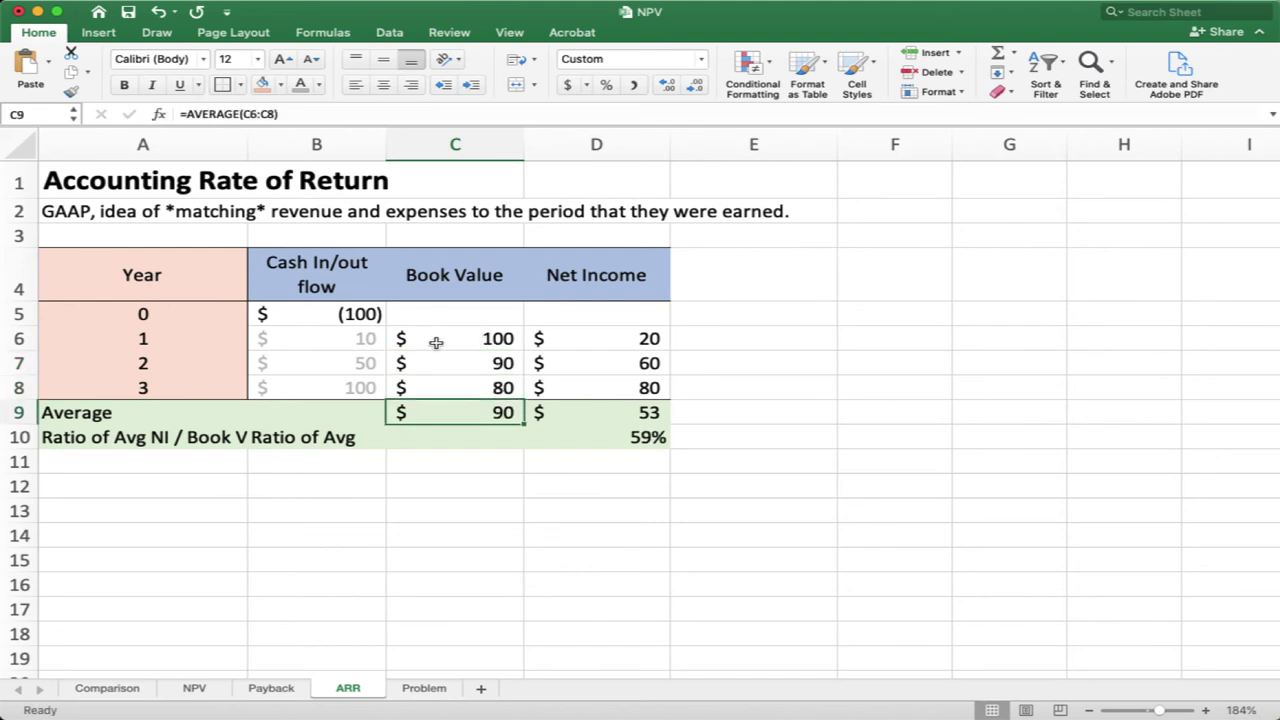
drag(439, 338, 439, 386)
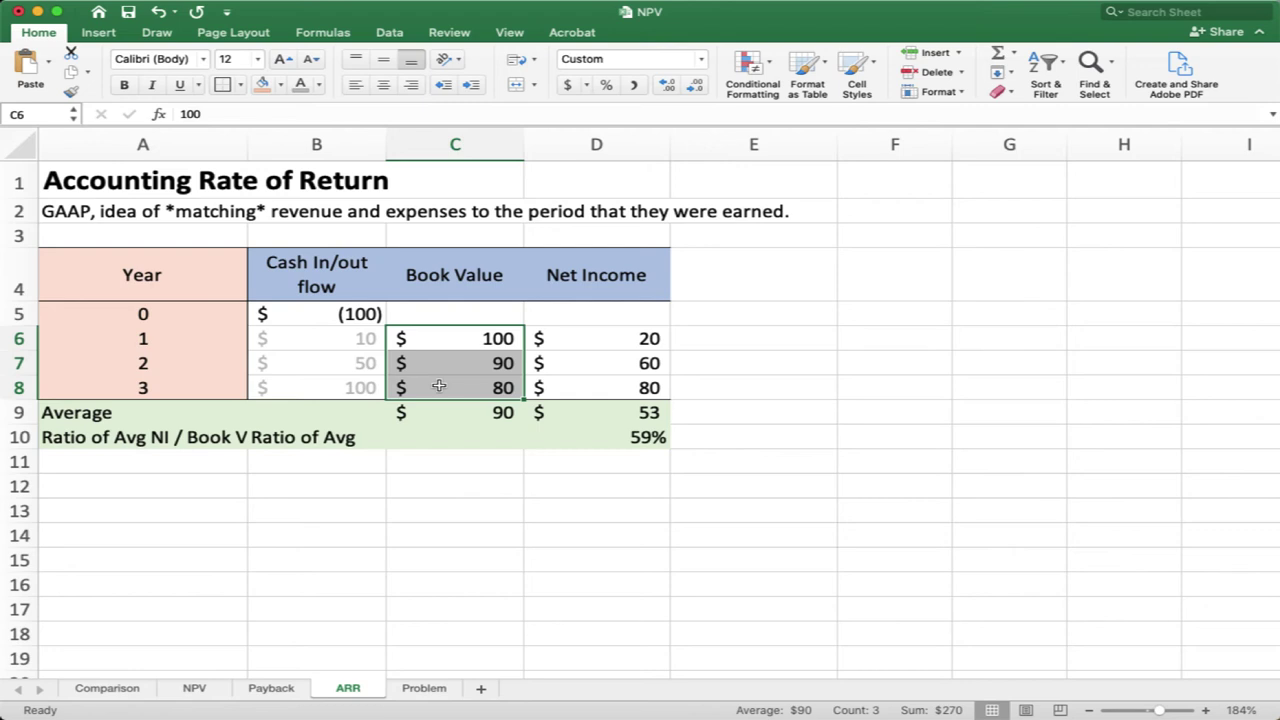
drag(606, 340, 597, 387)
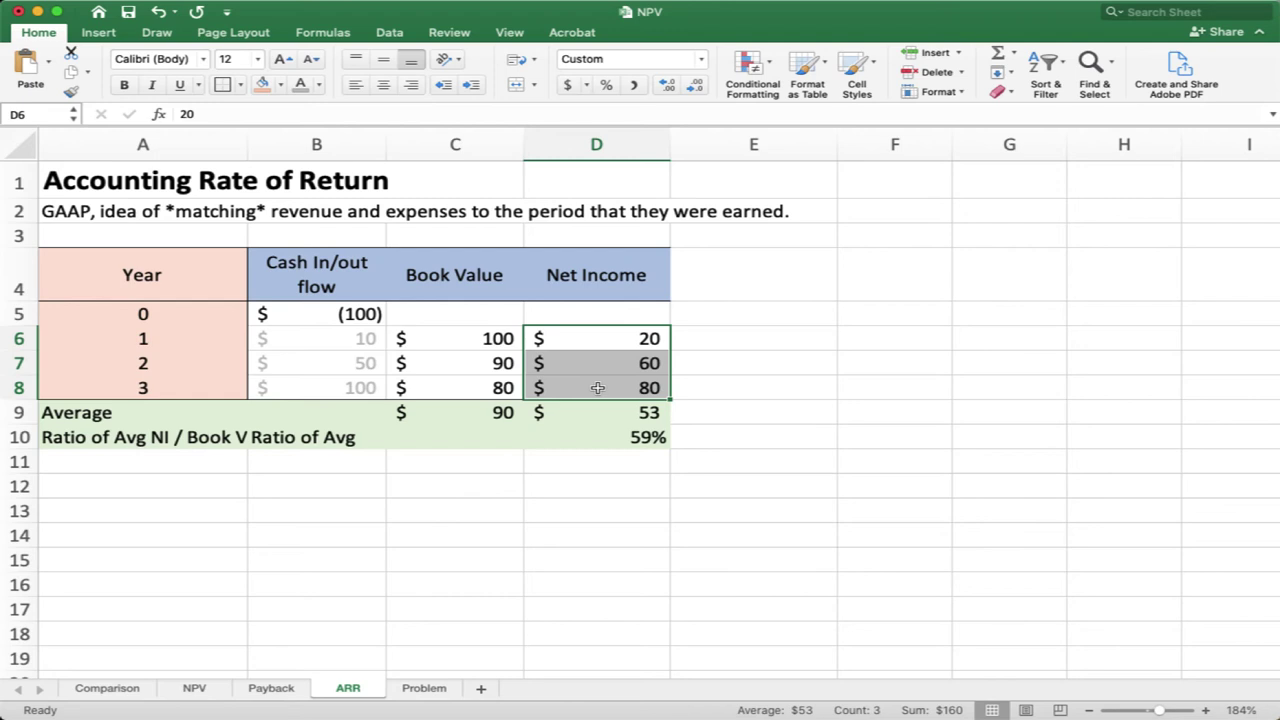
click(445, 410)
click(572, 412)
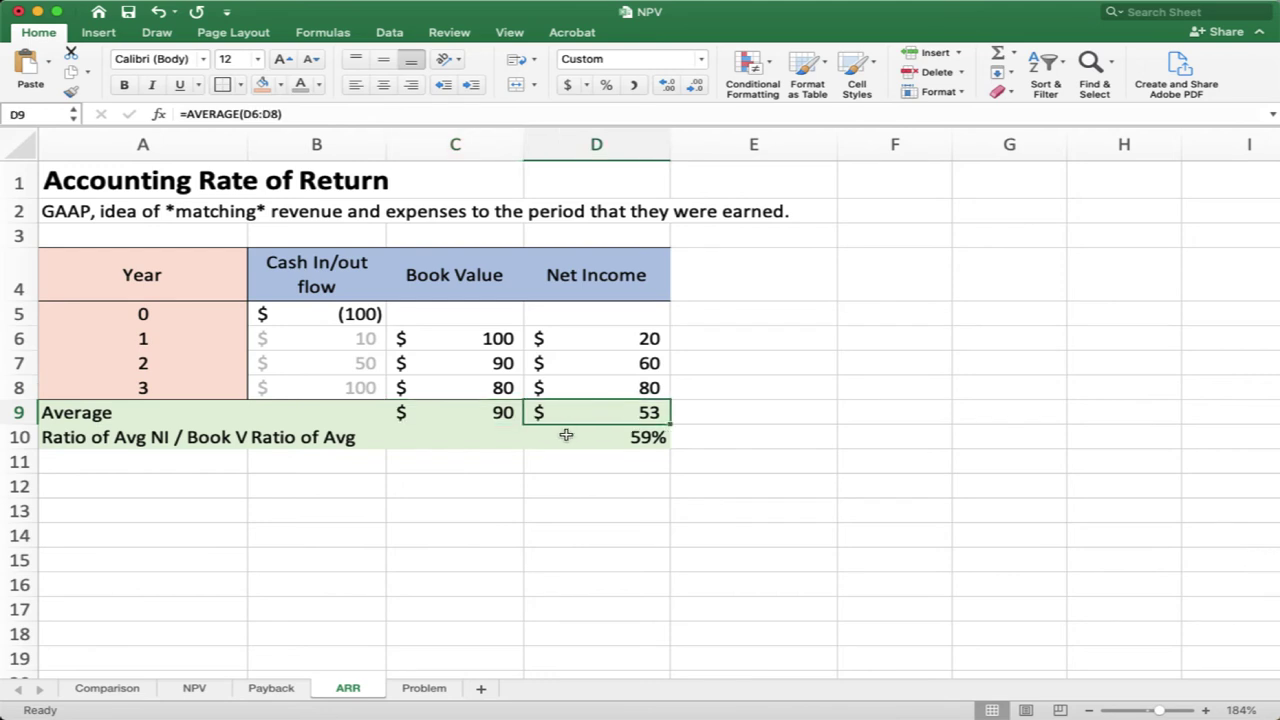
click(566, 435)
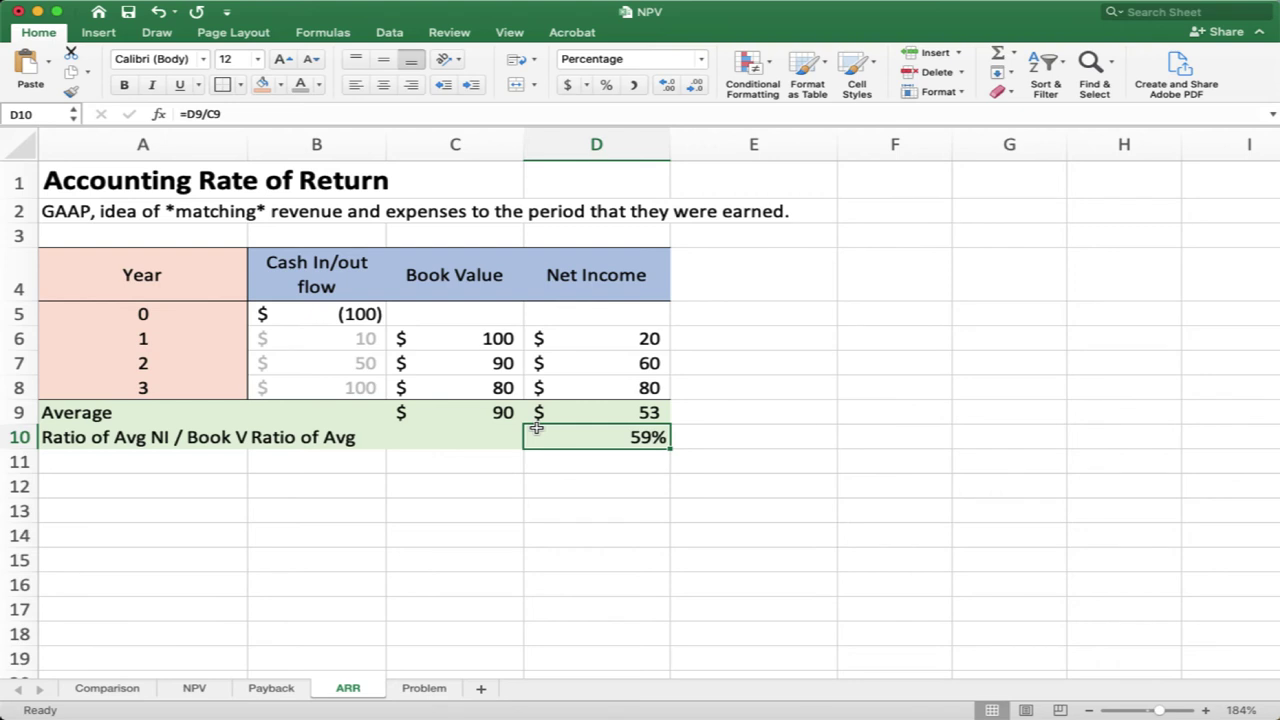
Enter investment amounts 1000, 500 and 300 in C14:C16.
click(426, 531)
text(1000)
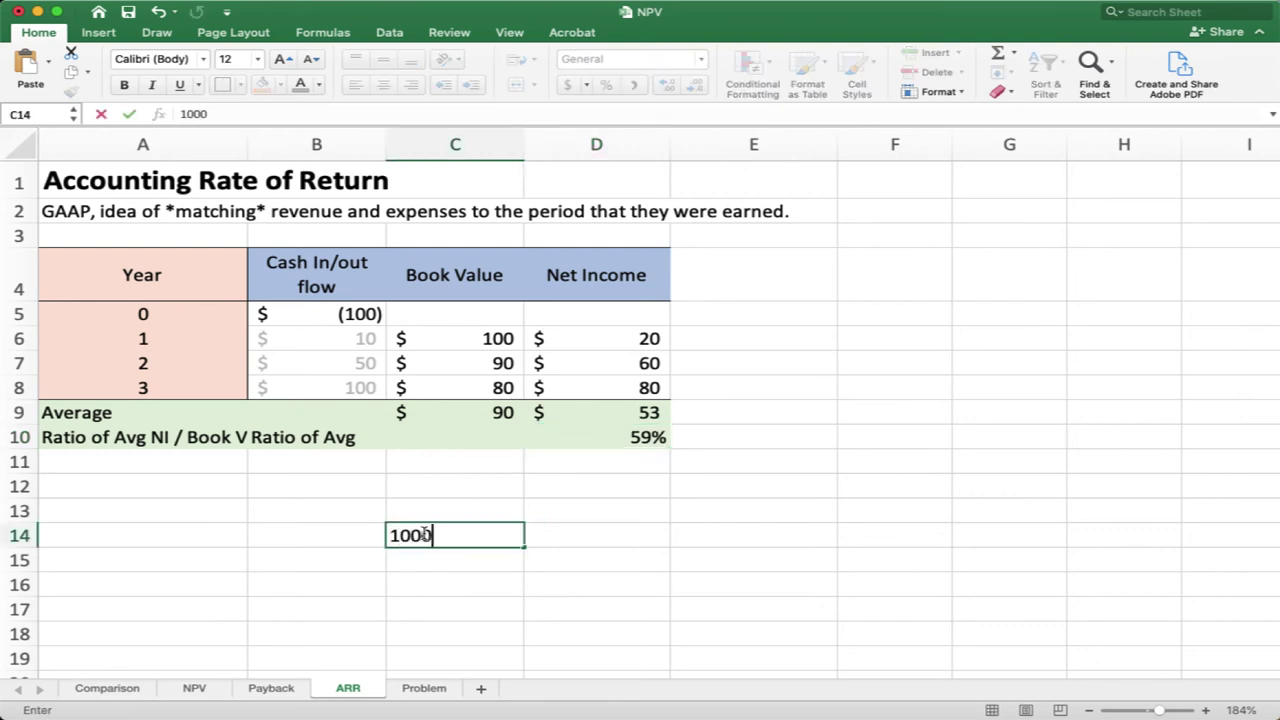
key(Return)
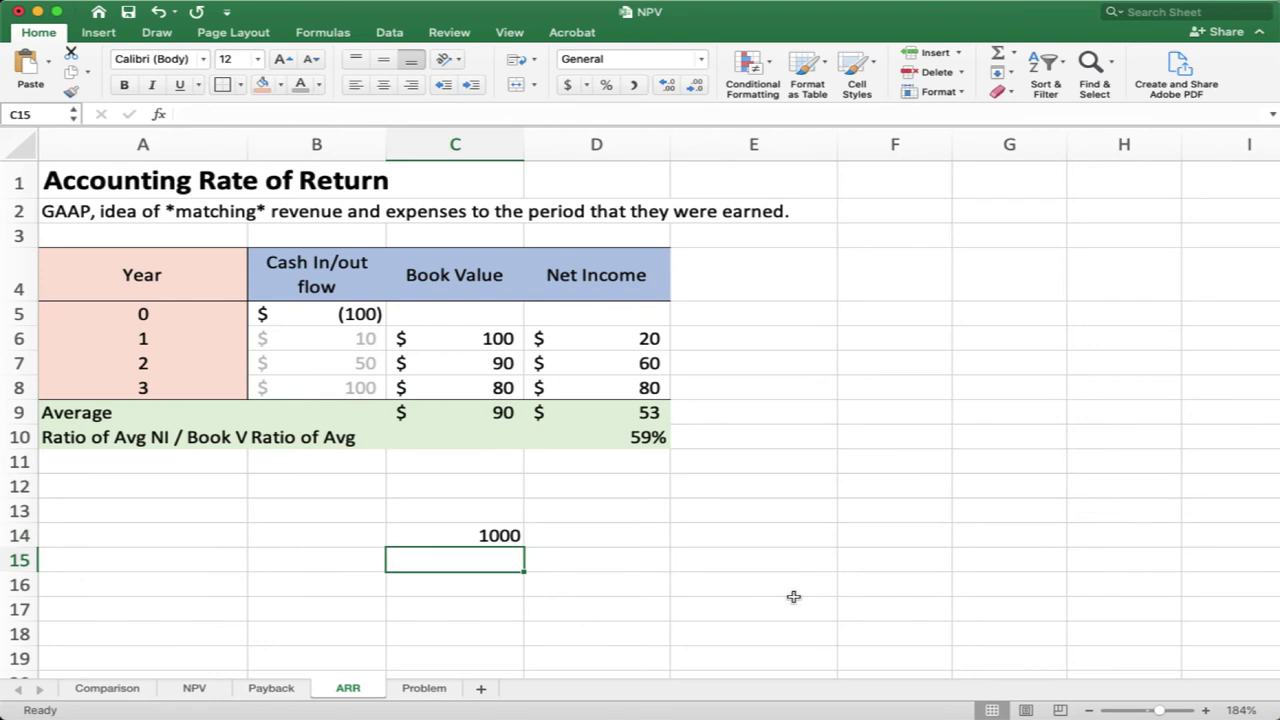
text(500)
key(Return)
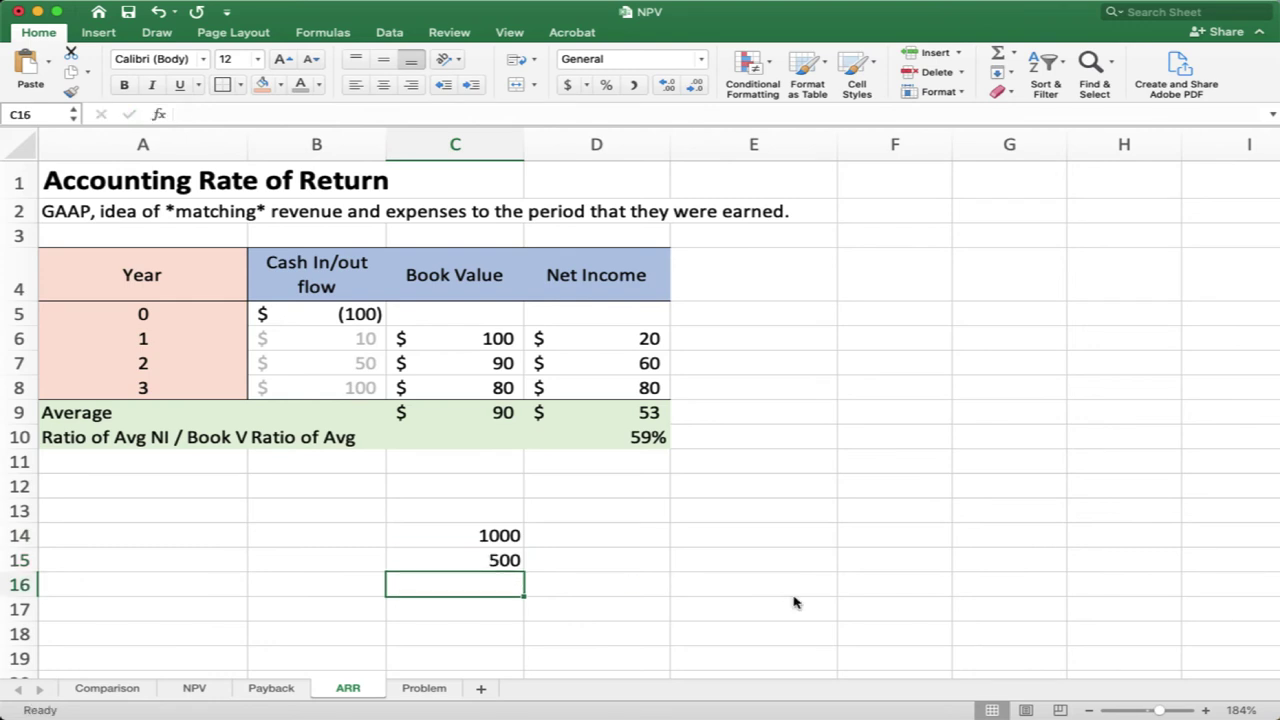
text(300)
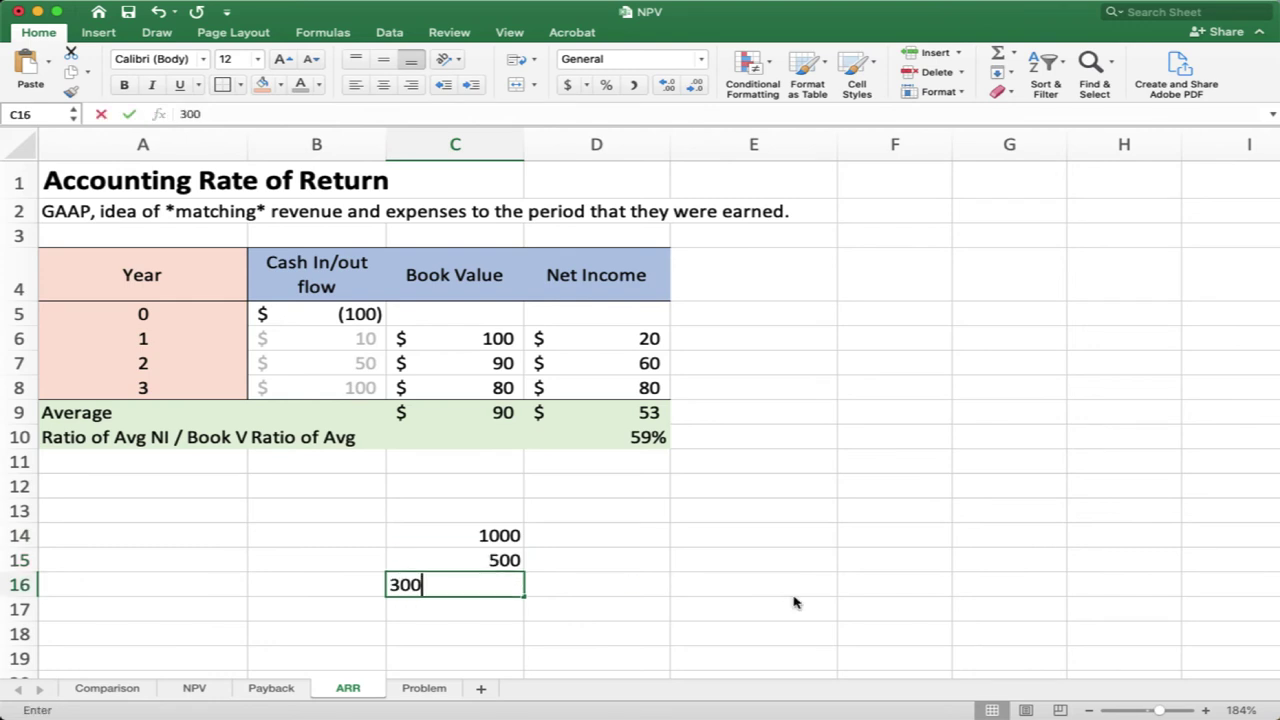
key(Return)
Add the headers 'Investment (assets)' in C13 and 'Net Income' in E13.
key(Up)
key(Up)
key(Right)
key(Up)
key(Left)
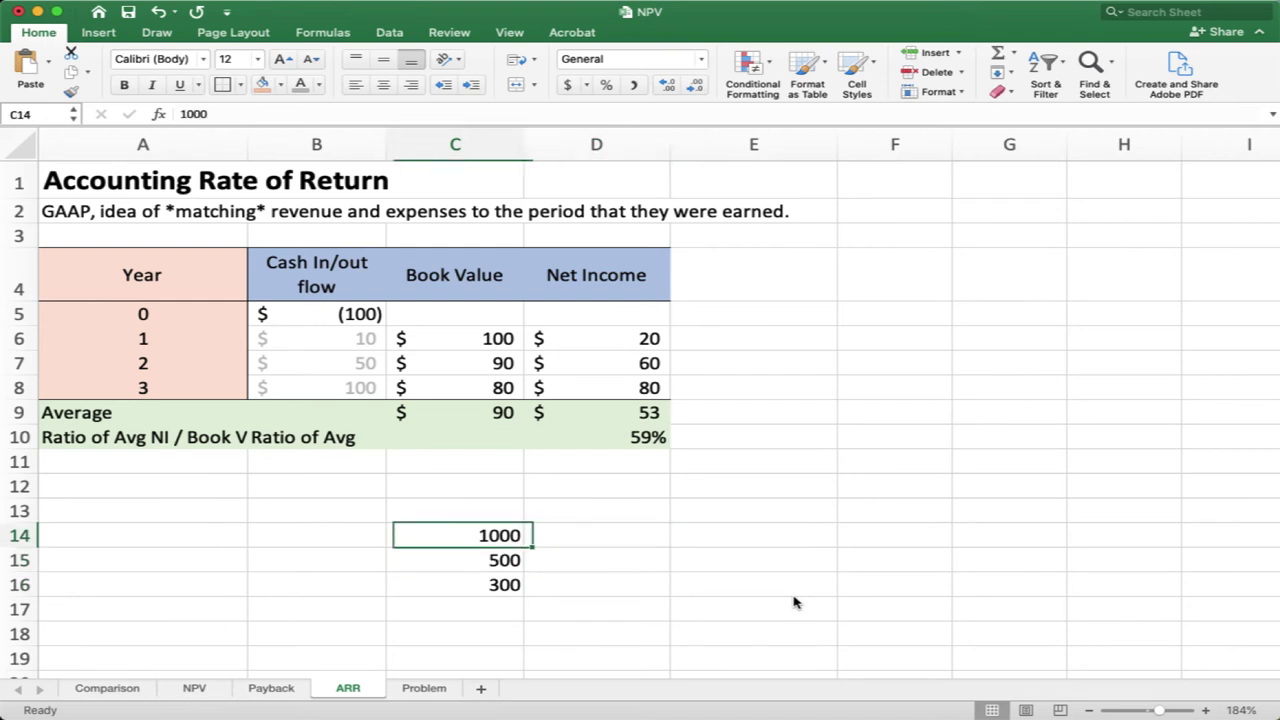
key(Up)
text(Investment (assets))
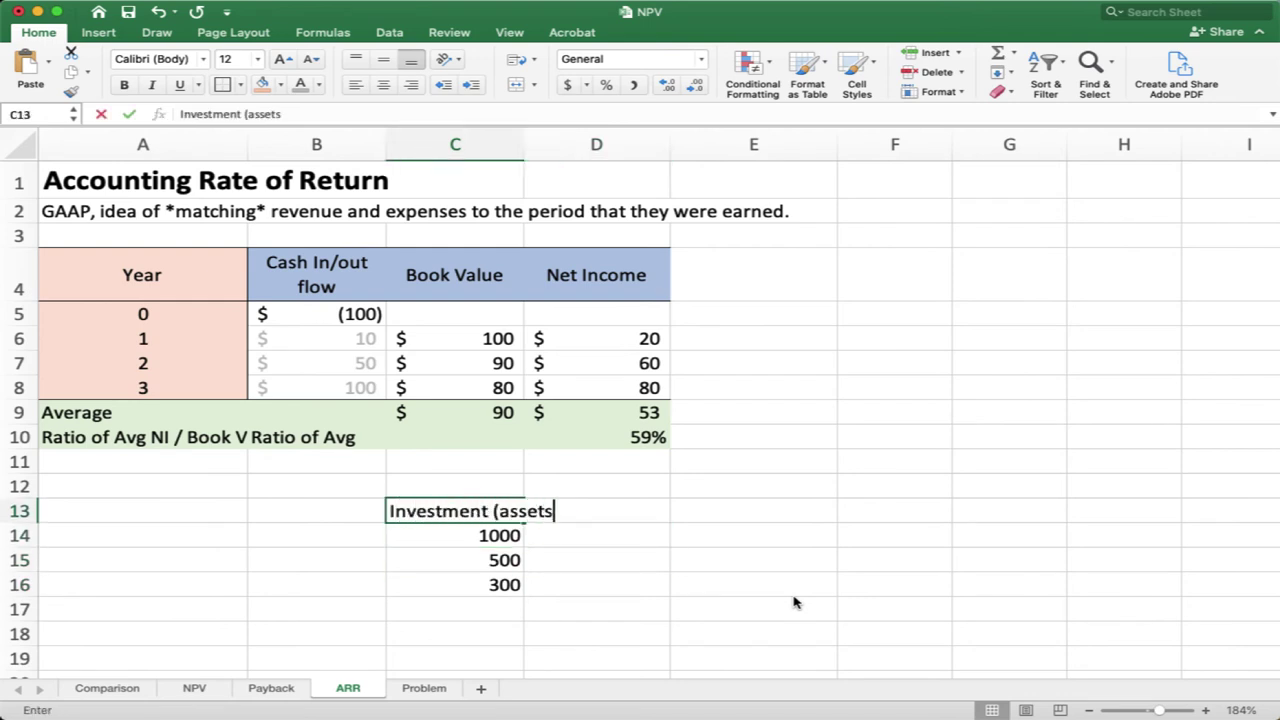
key(Tab)
key(Right)
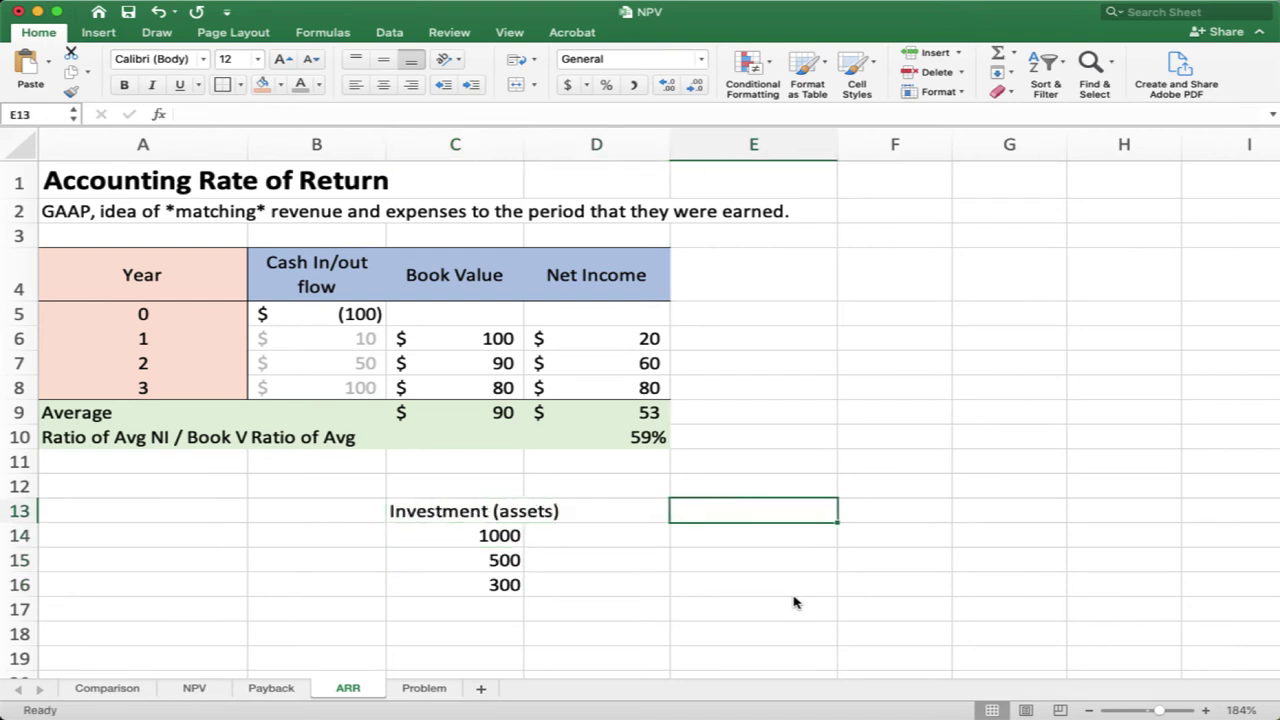
text(Net Income)
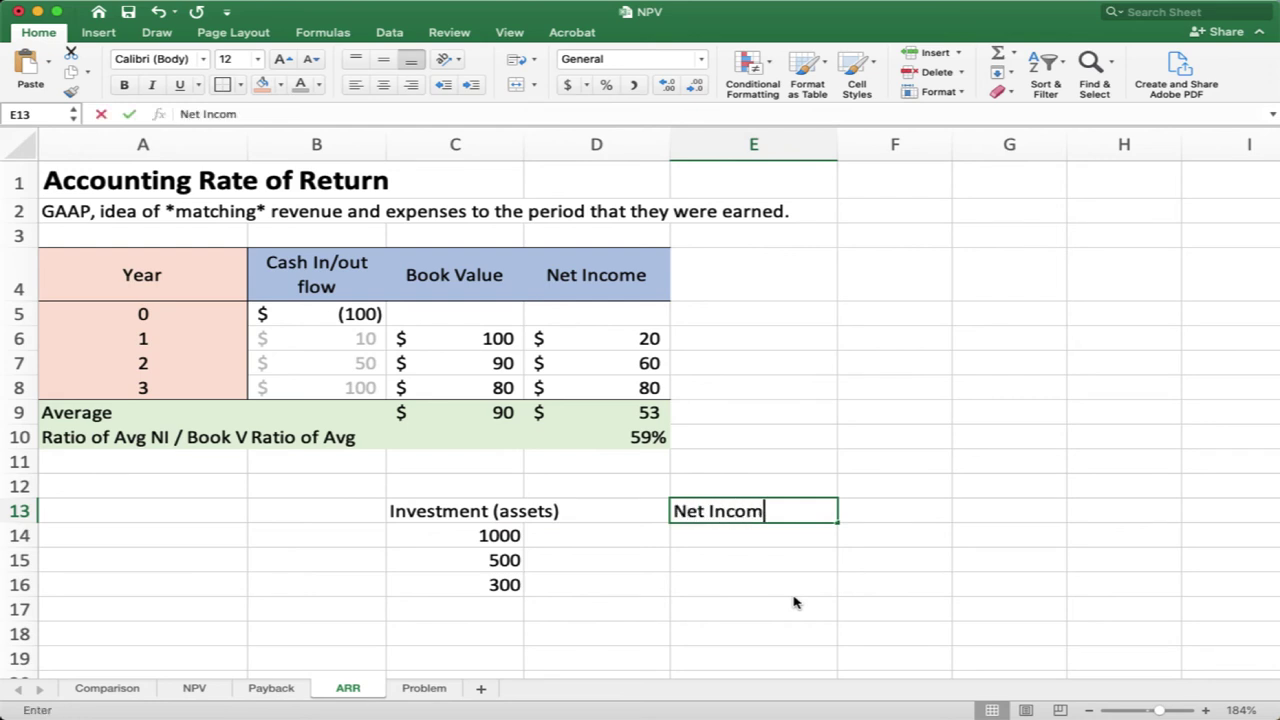
key(Return)
Enter net incomes 110, 100 and 60 in E14:E16, correcting the first from 100.
text(100)
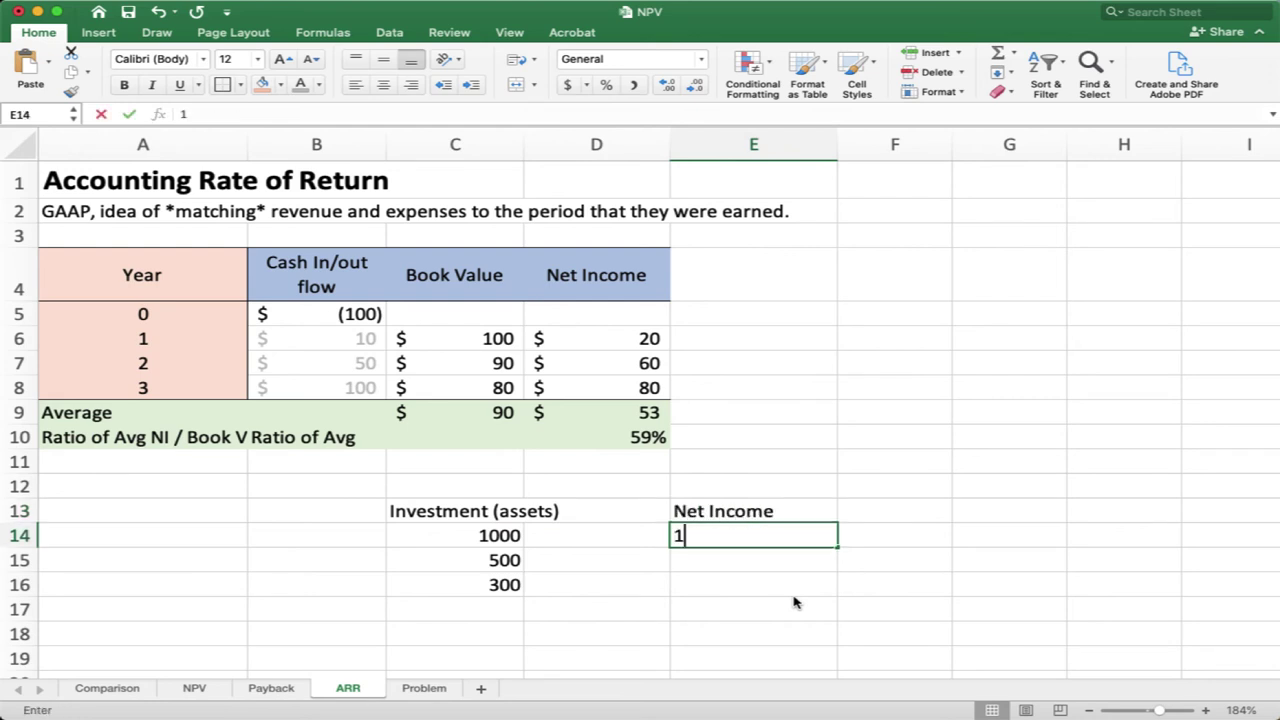
key(Return)
text(100)
key(Return)
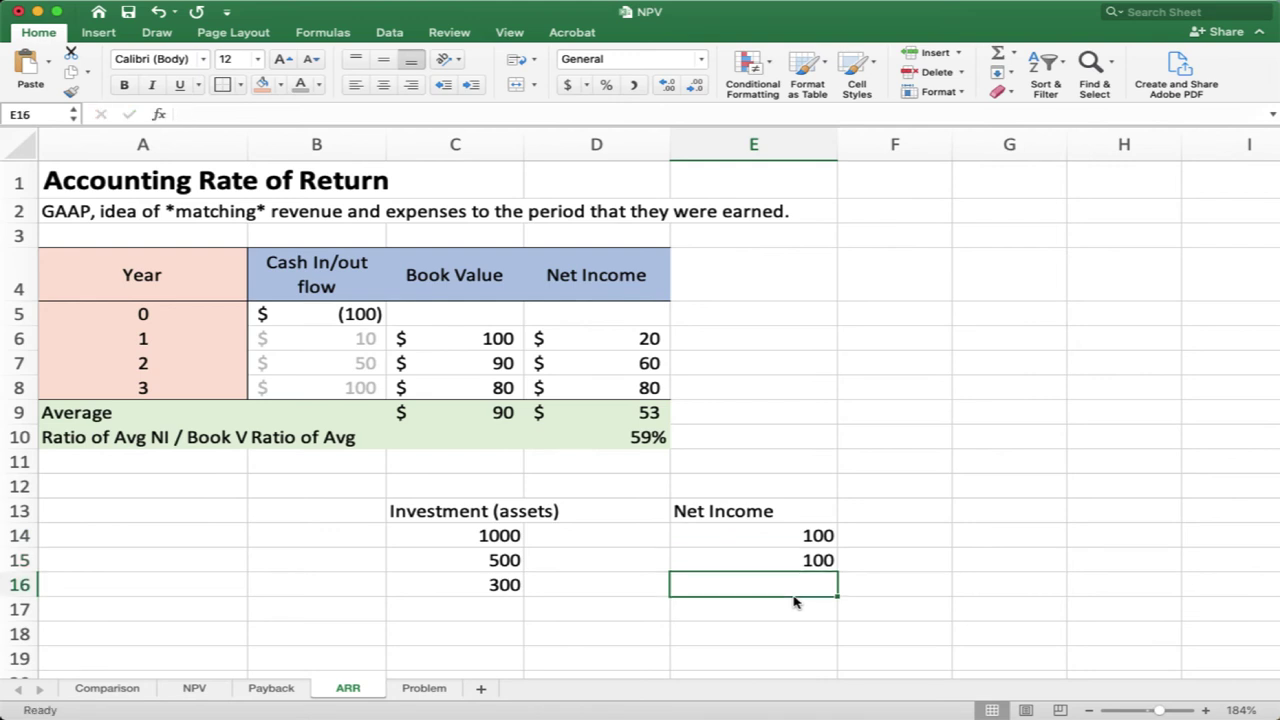
text(60)
key(Return)
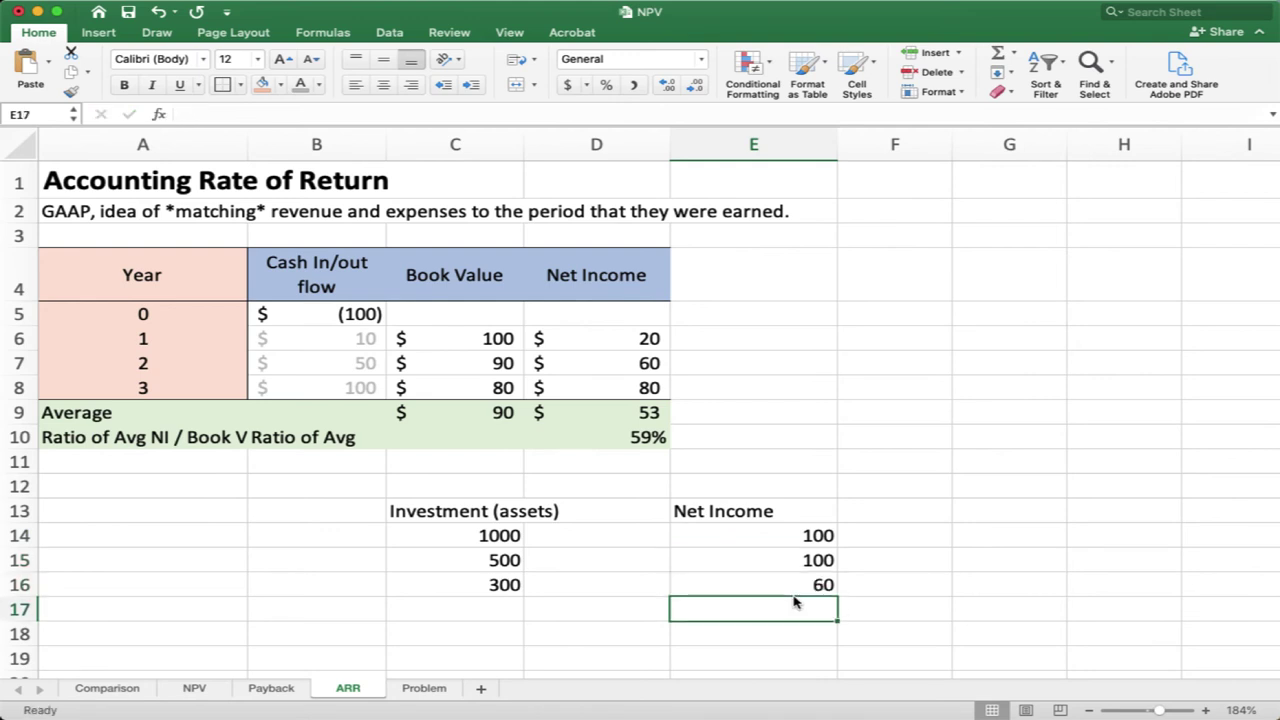
key(Up)
key(Left)
key(Left)
key(Up)
key(Up)
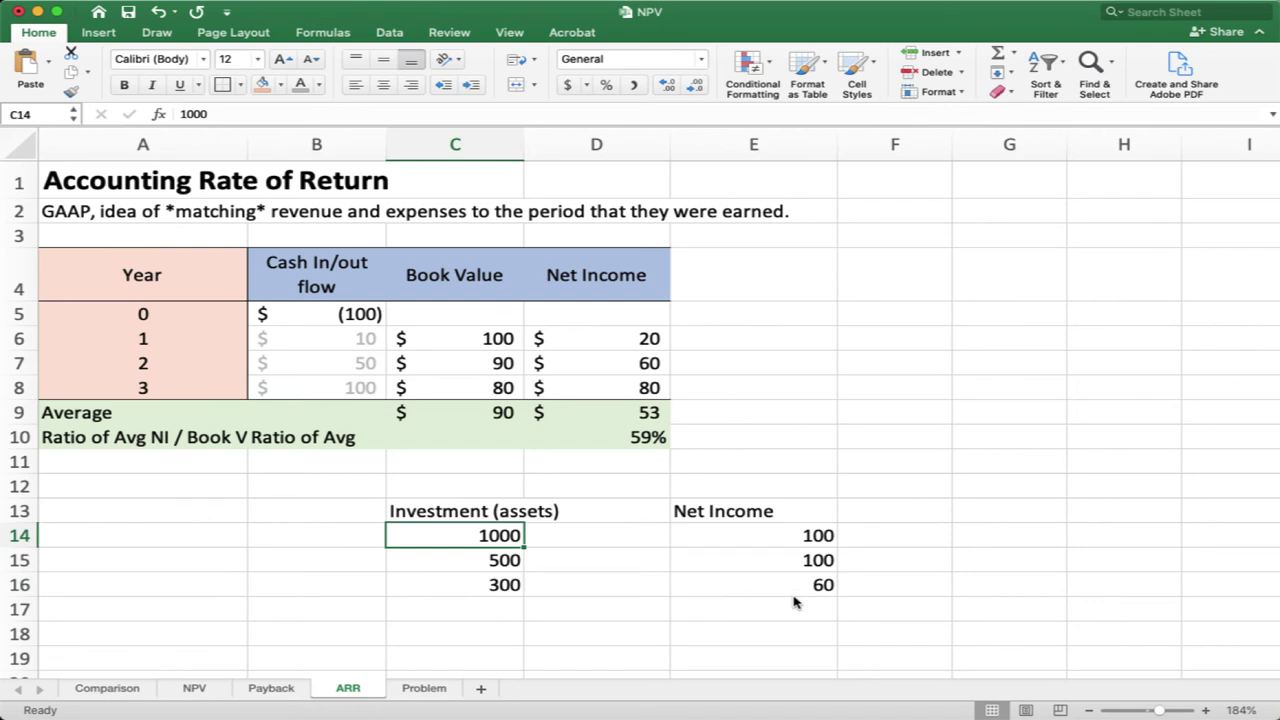
key(Right)
key(Right)
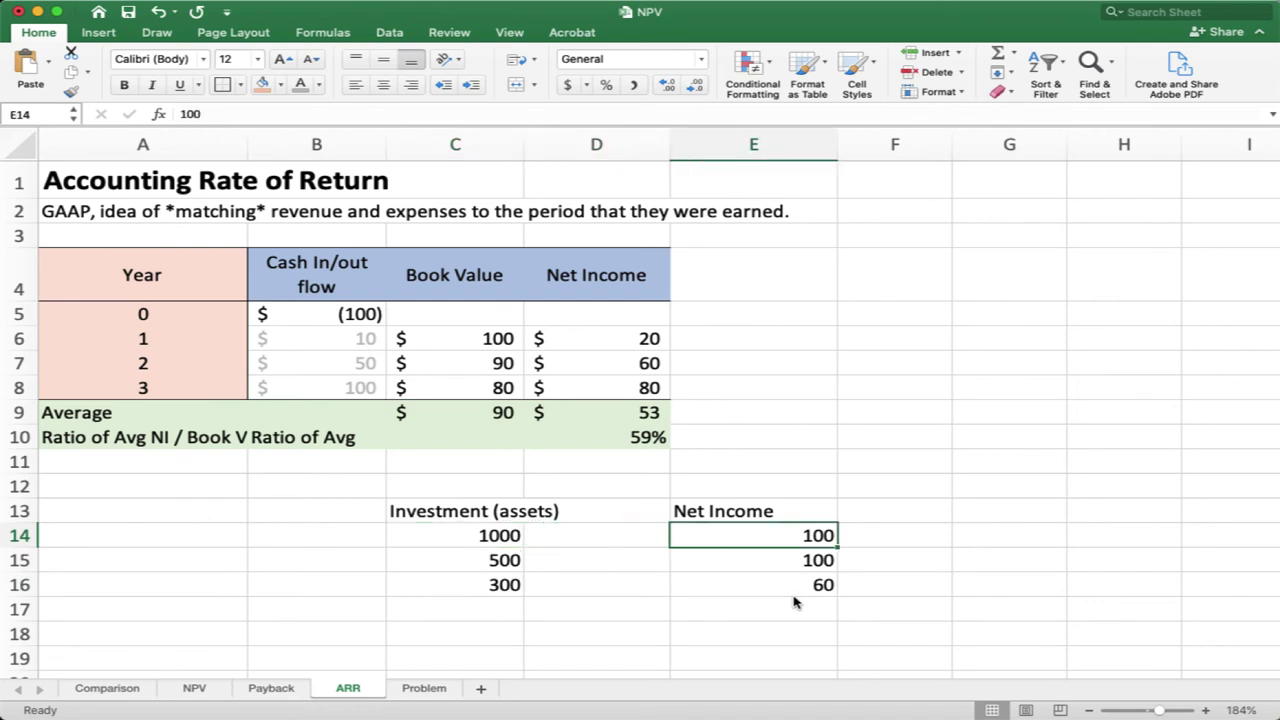
text(110)
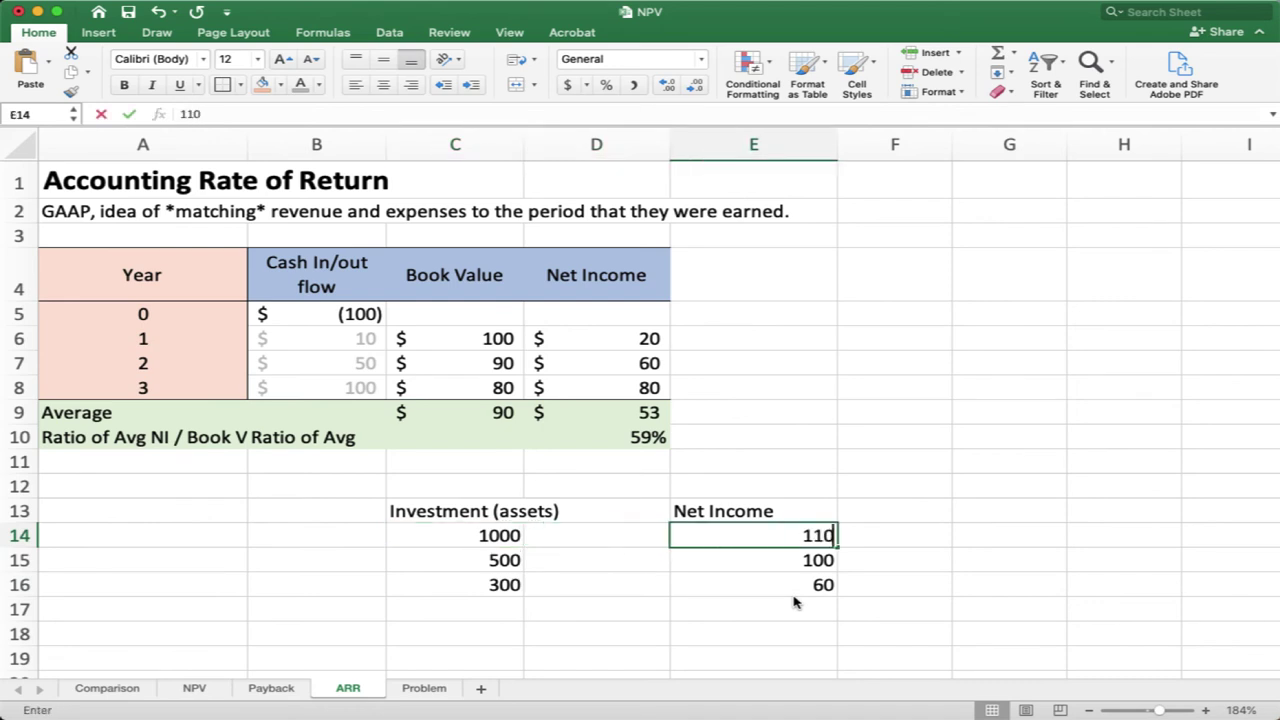
key(Up)
key(Down)
key(shift+Left)
key(shift+Left)
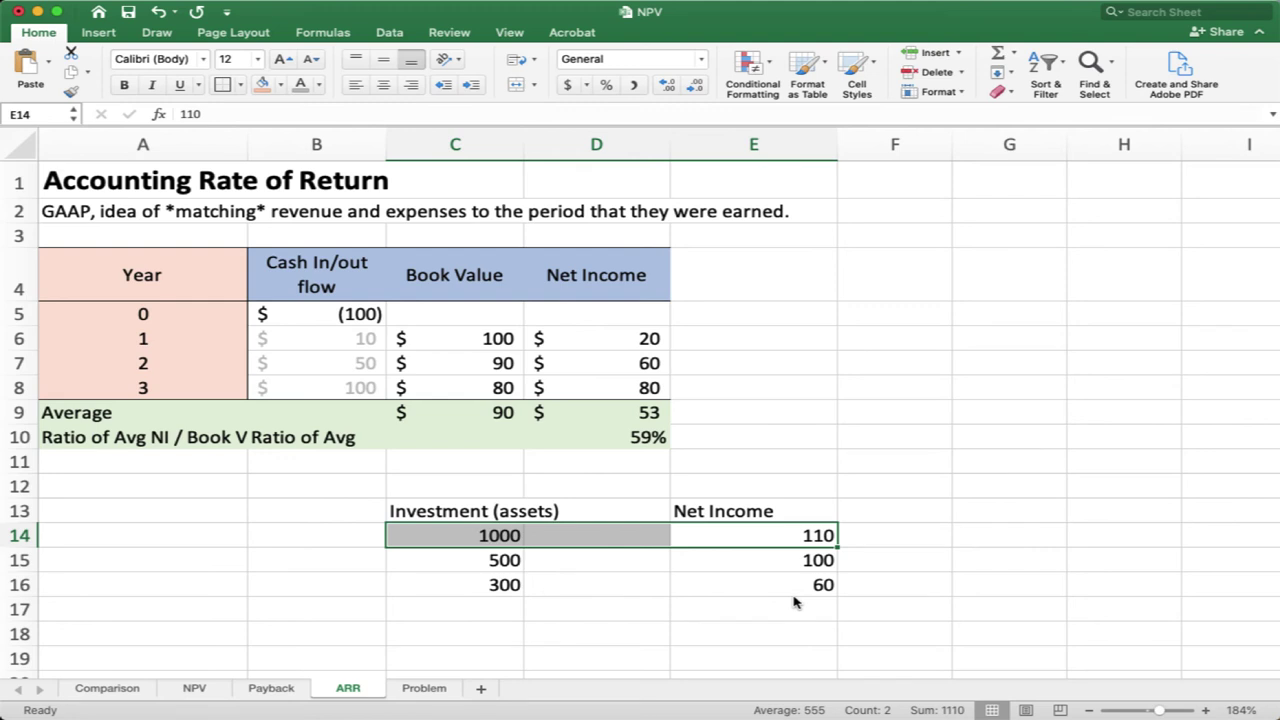
Add a 'Ratio' header in G13 and the formula =E14/C14 in G14.
key(Up)
key(Right)
key(Right)
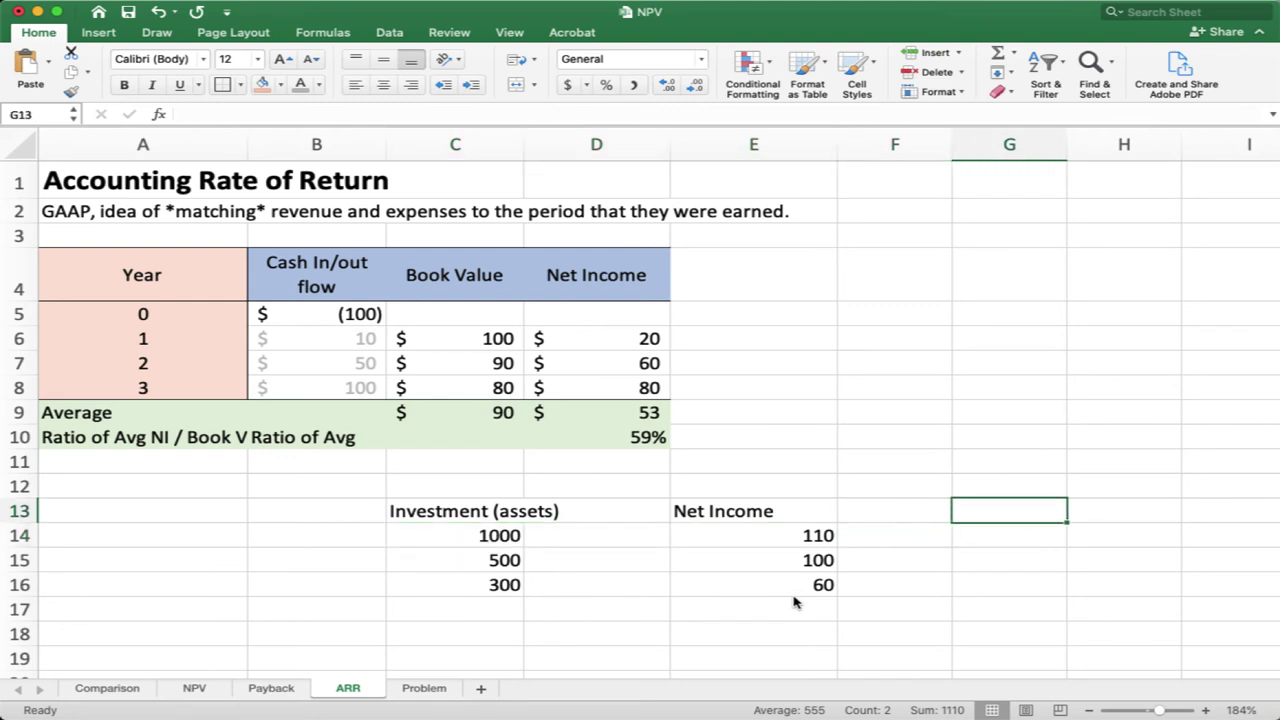
text(Ratio)
key(Return)
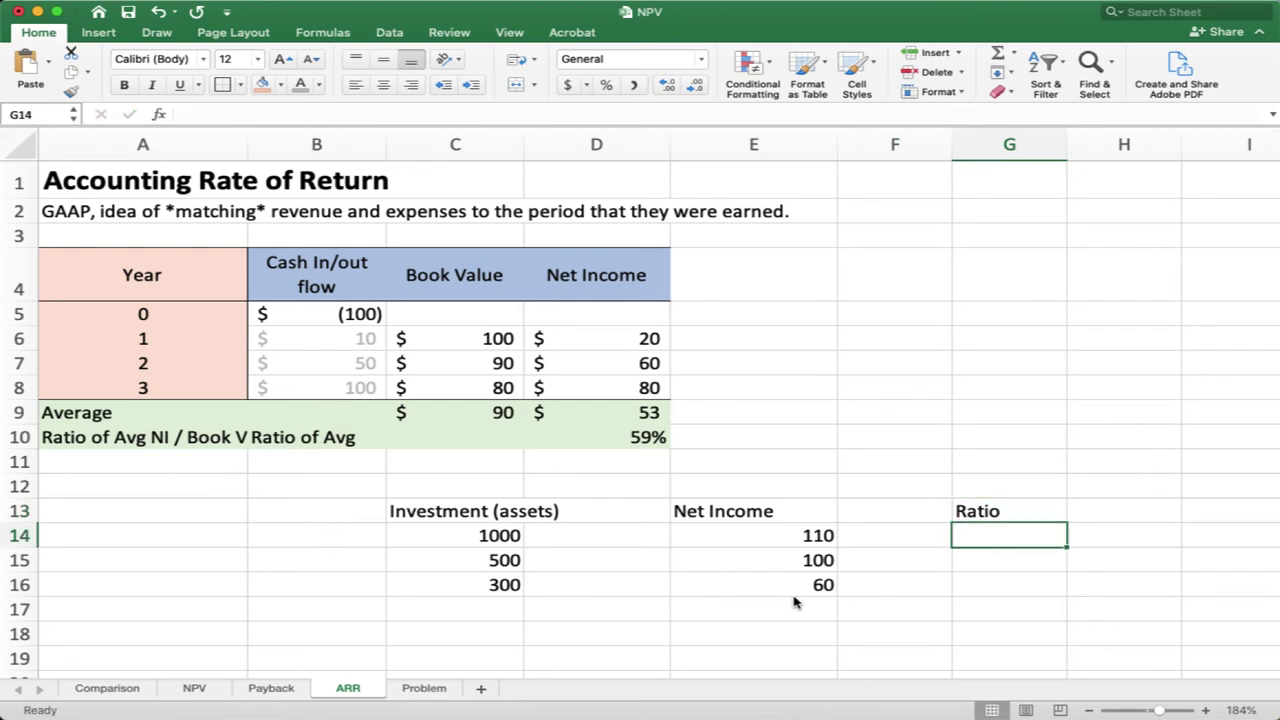
text(=)
key(Left)
key(Left)
text(/)
key(Left)
key(Left)
key(Left)
key(Left)
key(Return)
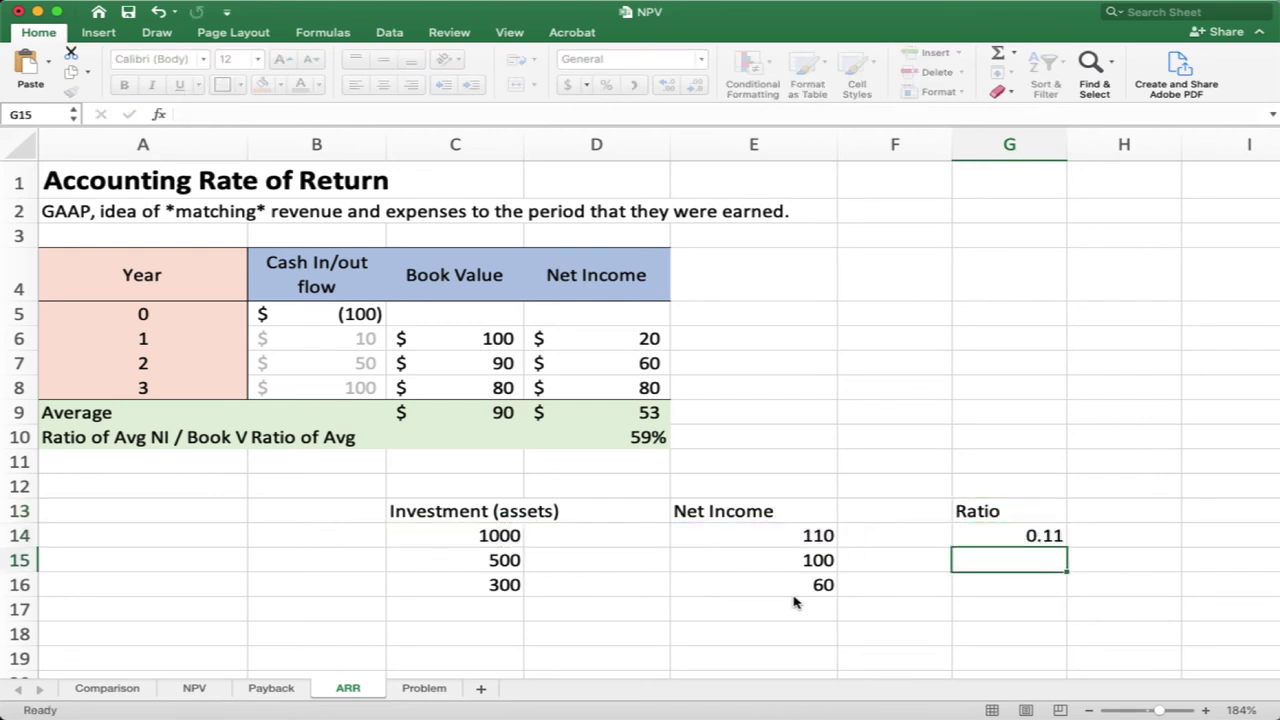
Fill the ratio formula down to G16 and check its references.
key(Up)
key(shift+Down)
key(shift+Down)
key(ctrl+d)
key(Up)
key(Down)
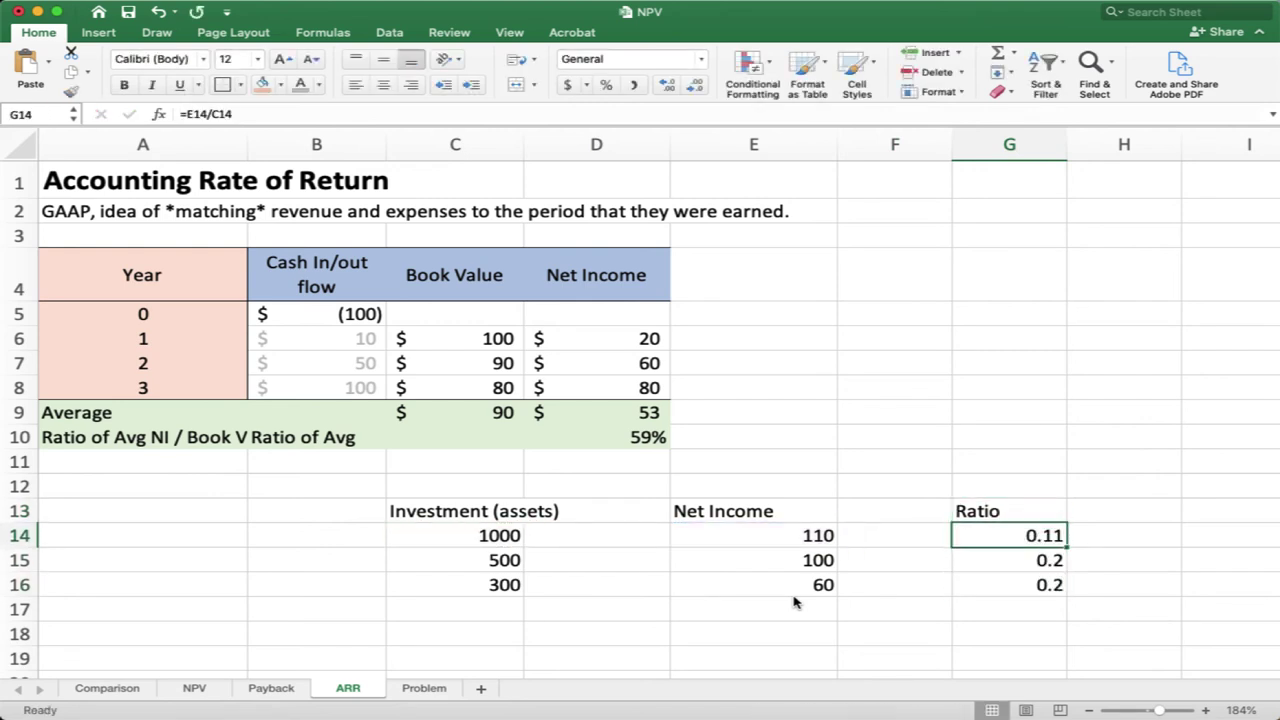
key(F2)
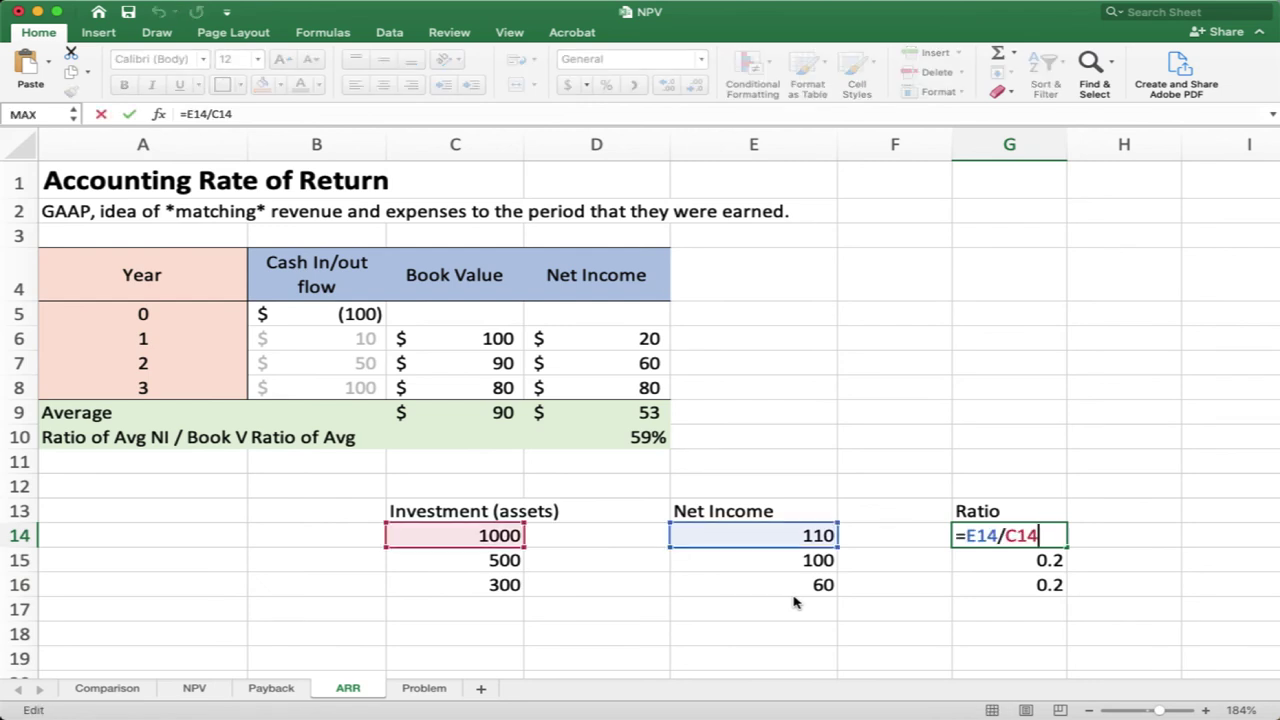
key(Return)
key(Up)
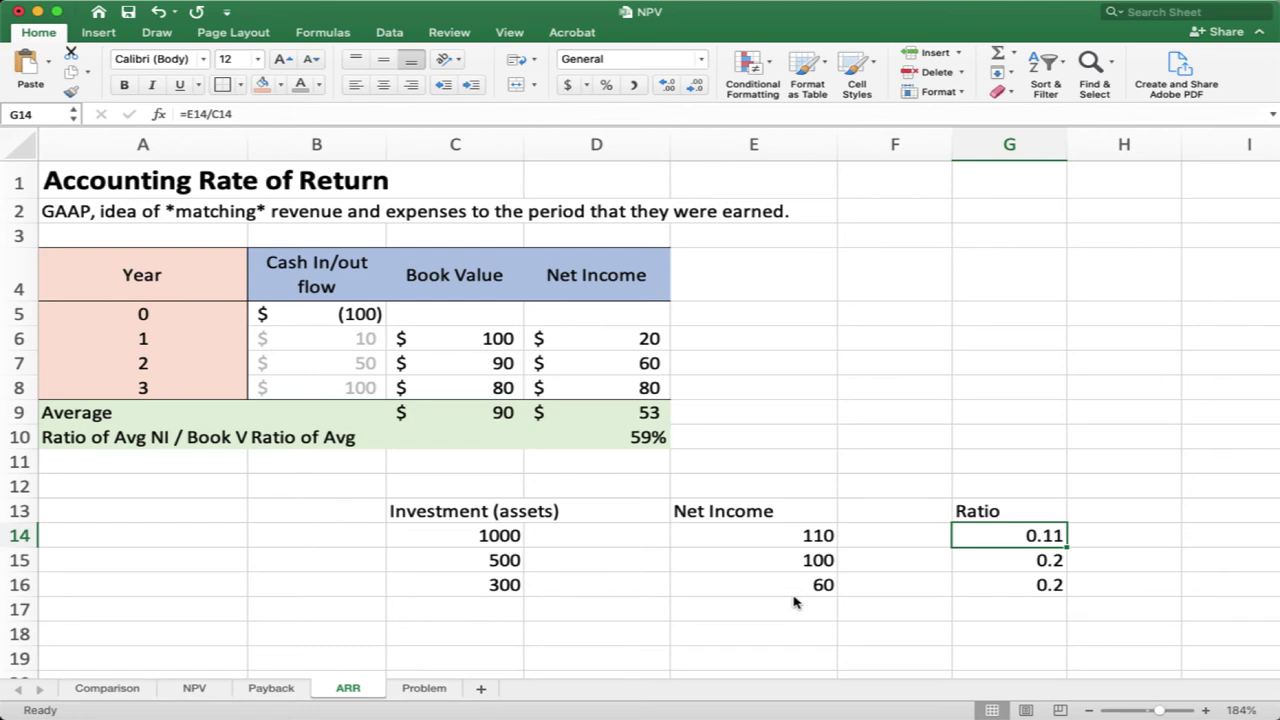
Label the three investments A, B and C in B14:B16.
click(349, 536)
text(A)
key(Return)
text(B)
key(Return)
text(C)
key(Return)
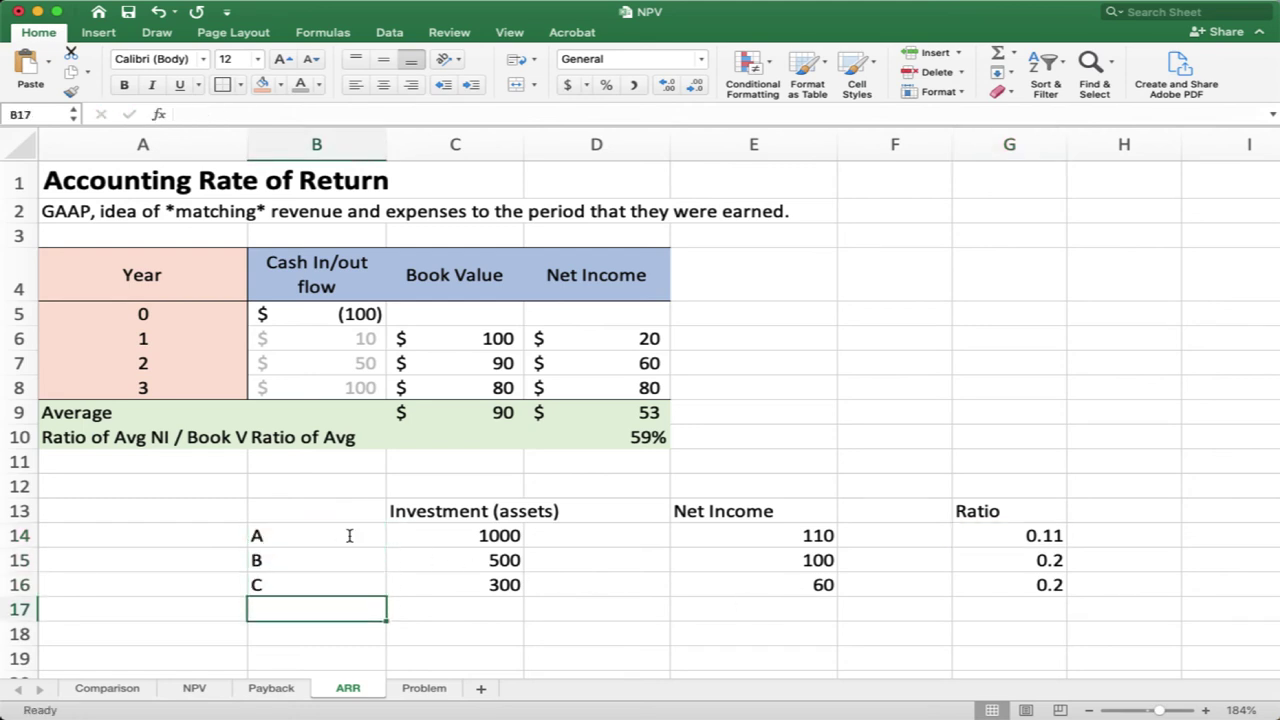
Review the ratio table rows and G15's formula, then go to the Problem sheet.
drag(447, 557, 774, 563)
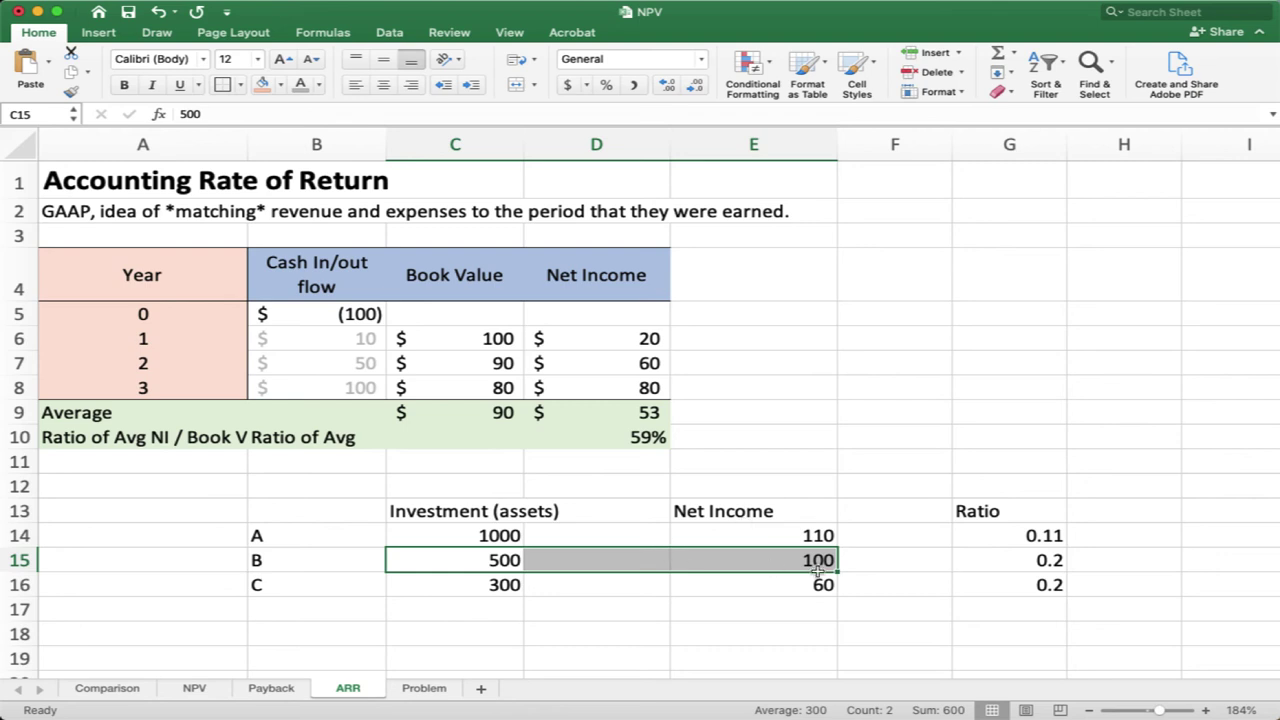
click(1010, 562)
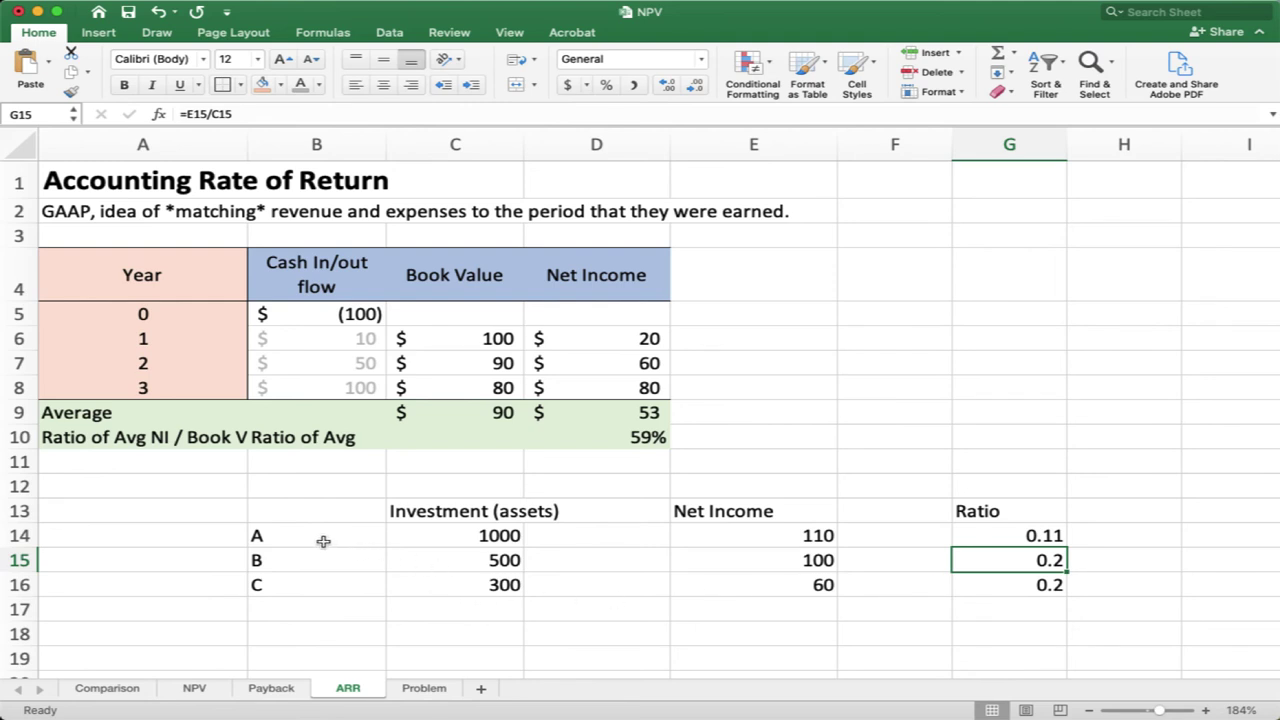
drag(323, 541, 975, 533)
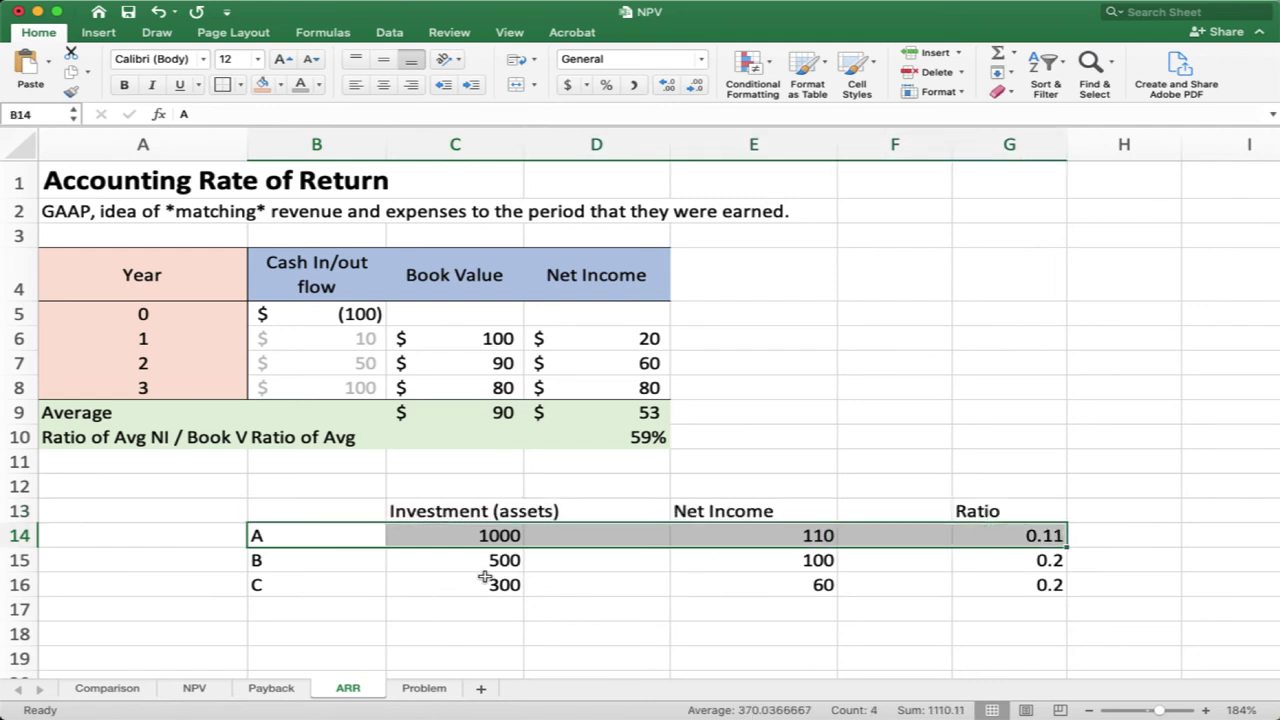
drag(345, 565, 991, 583)
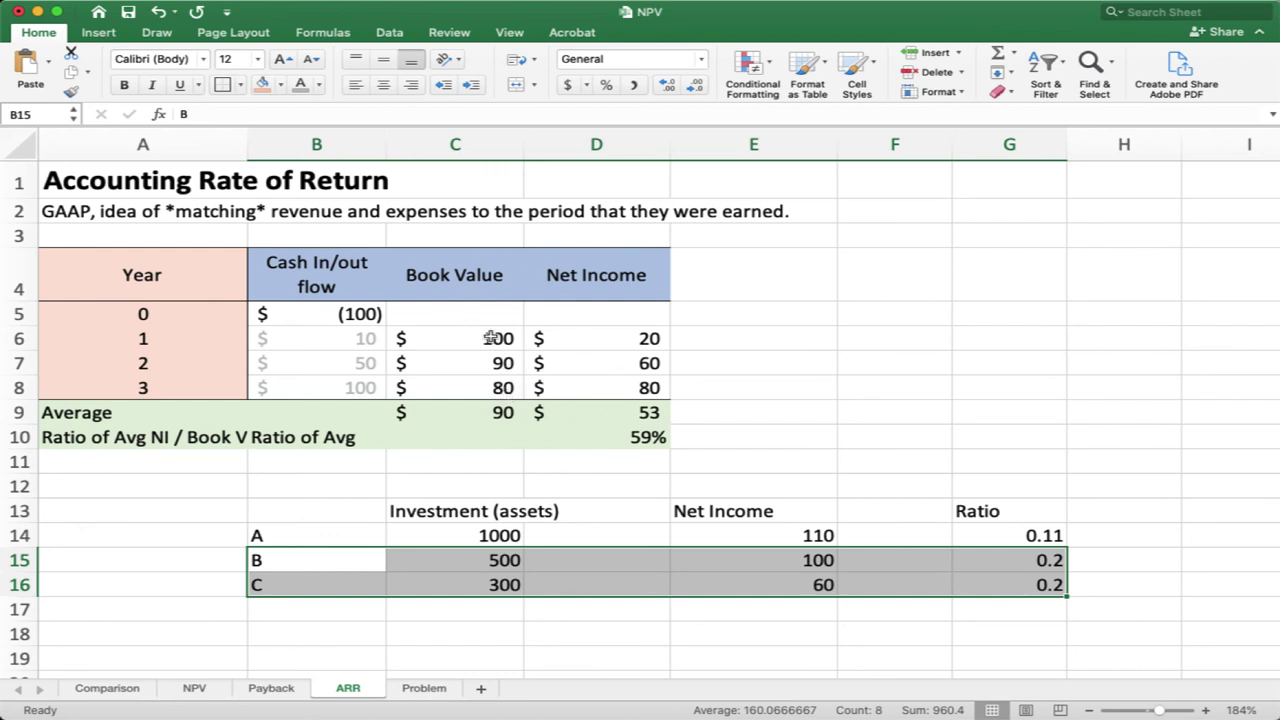
click(424, 692)
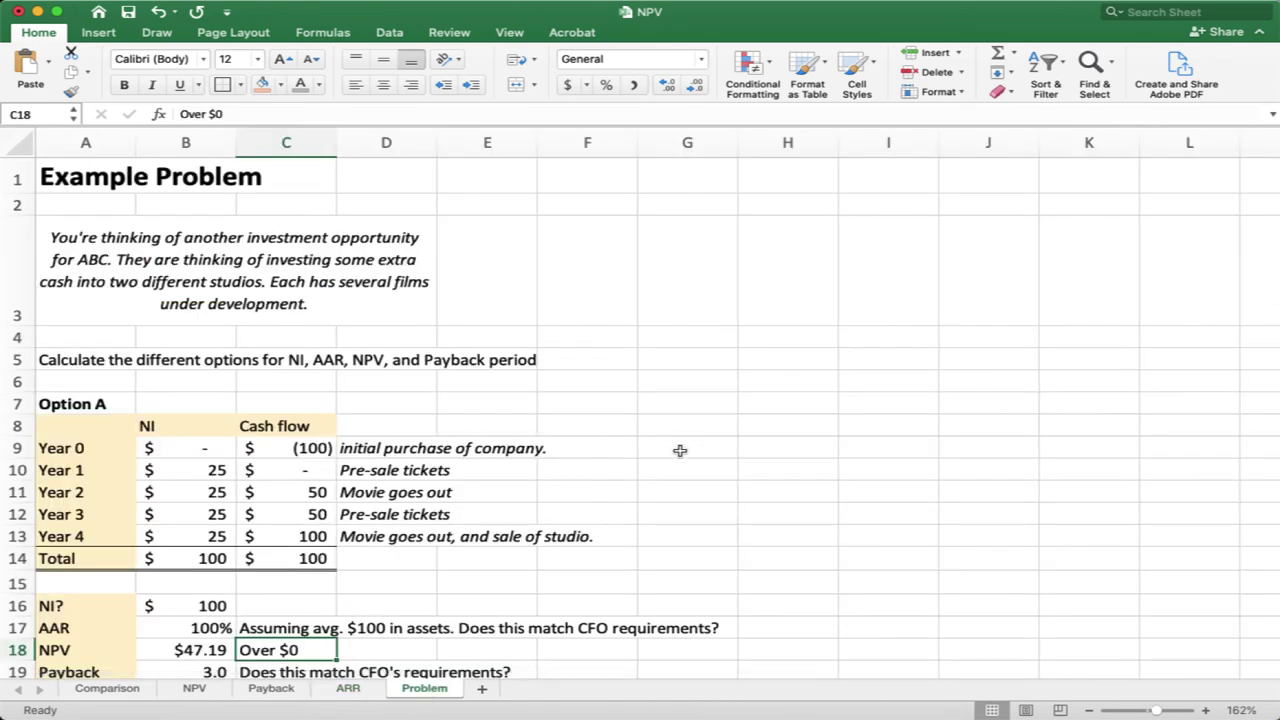
scroll(679, 451, down, 1)
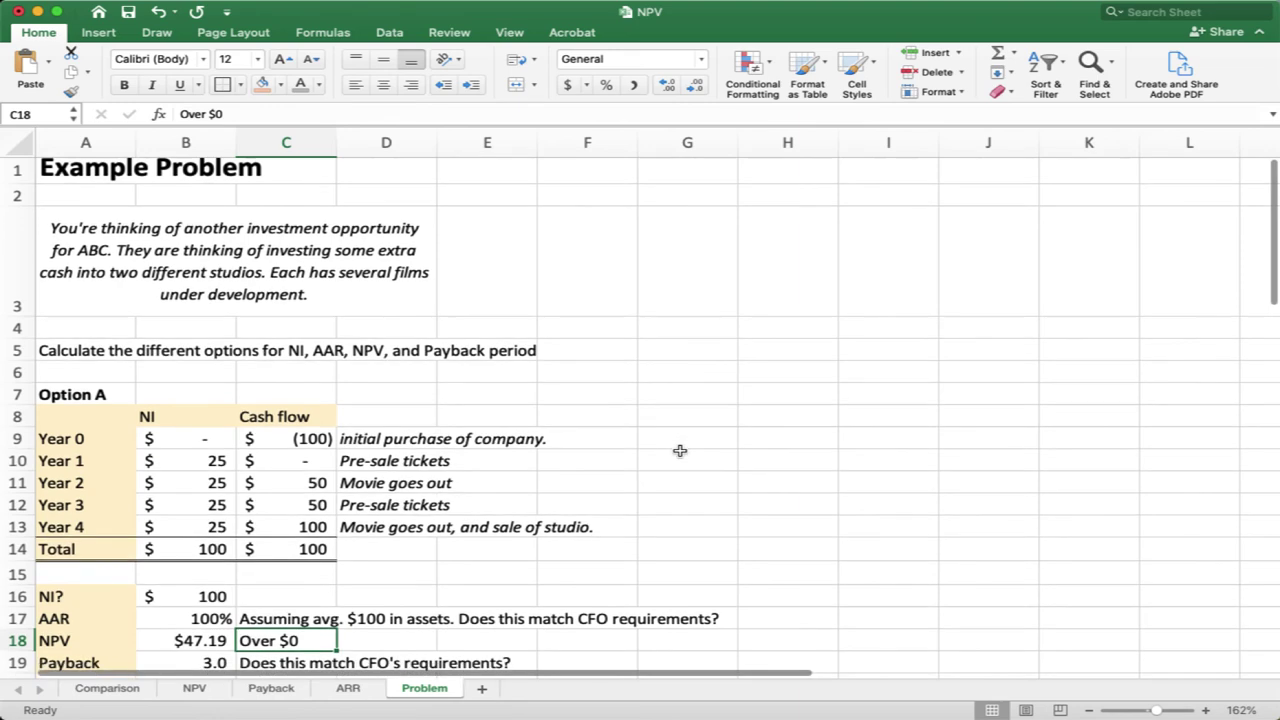
scroll(679, 451, down, 3)
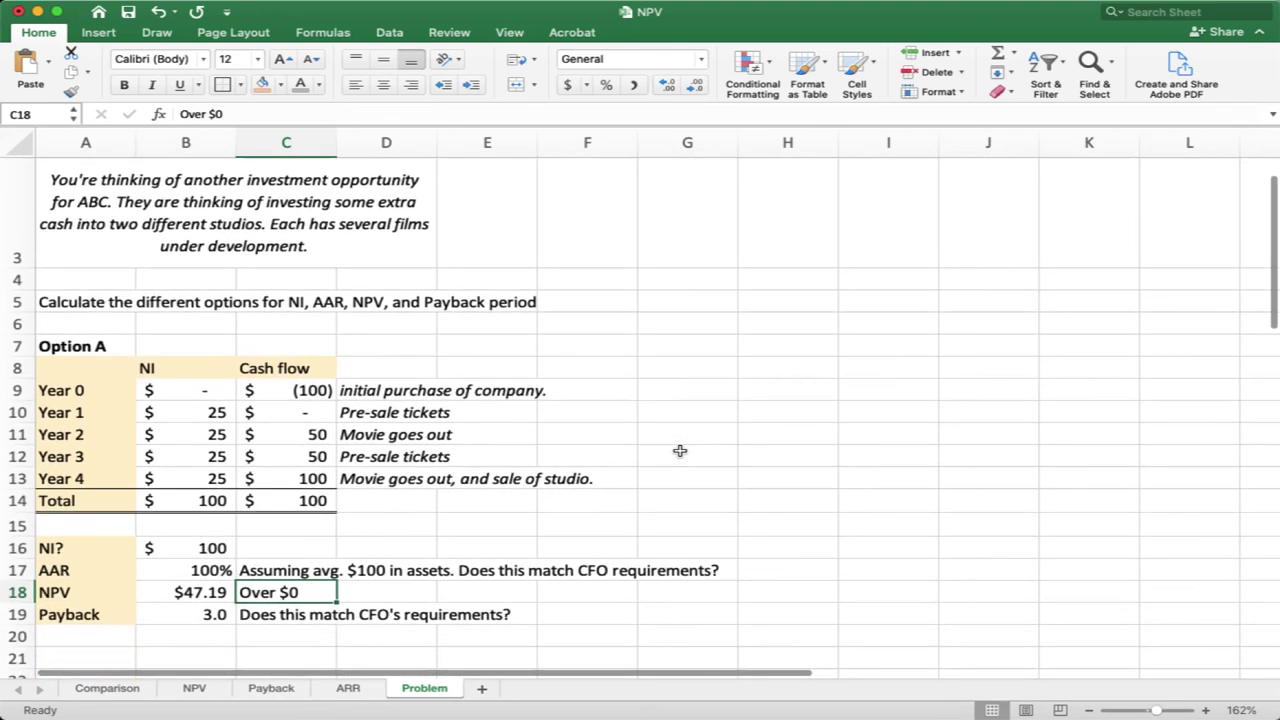
scroll(679, 451, down, 1)
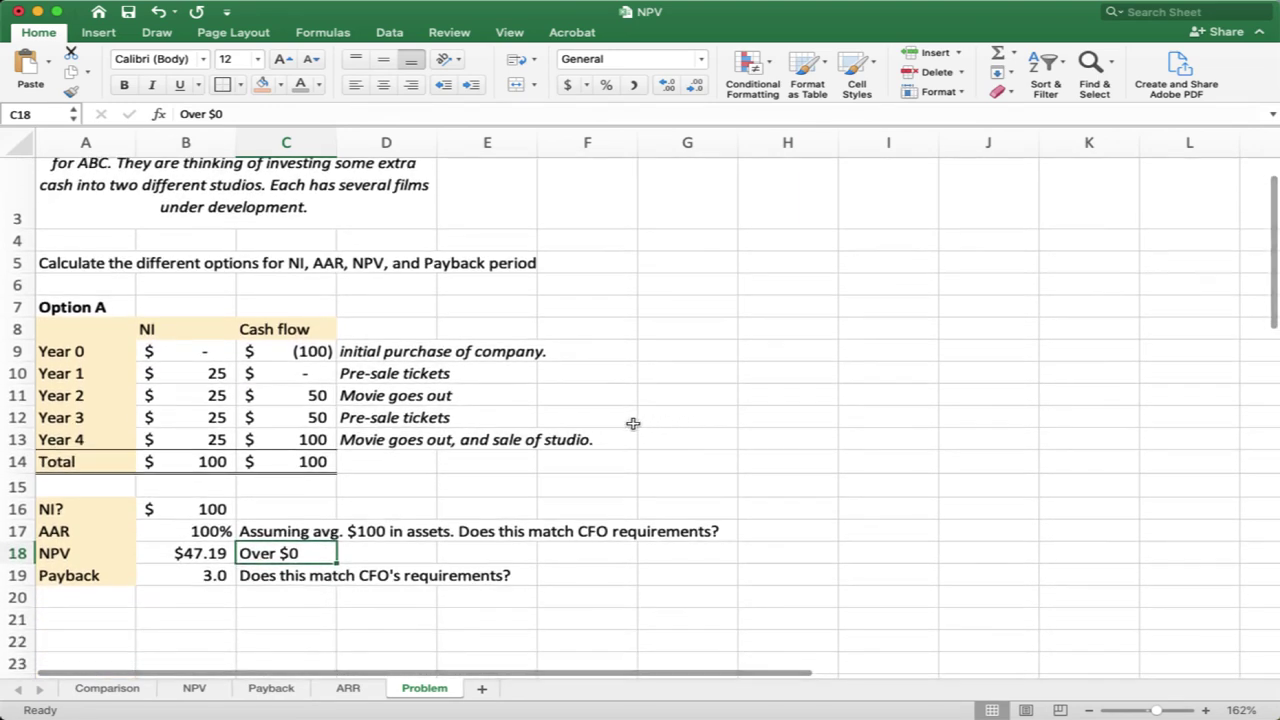
scroll(633, 424, up, 1)
scroll(633, 424, up, 1)
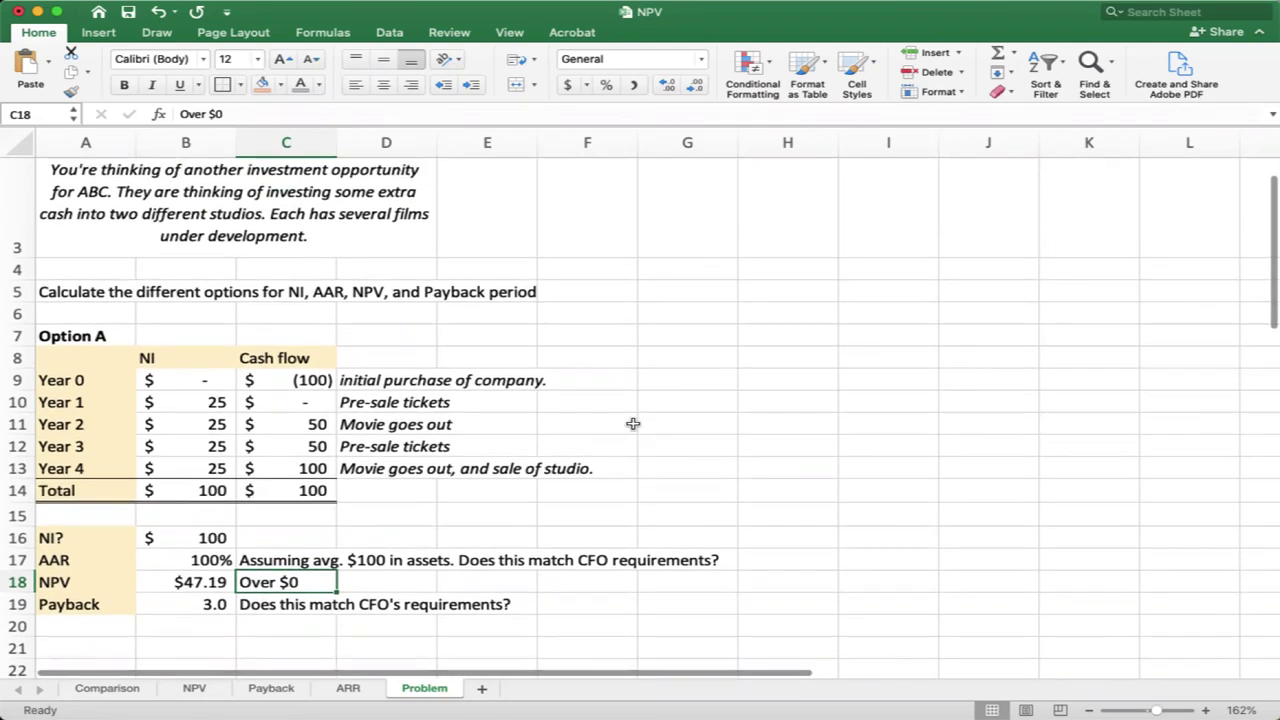
scroll(633, 424, down, 4)
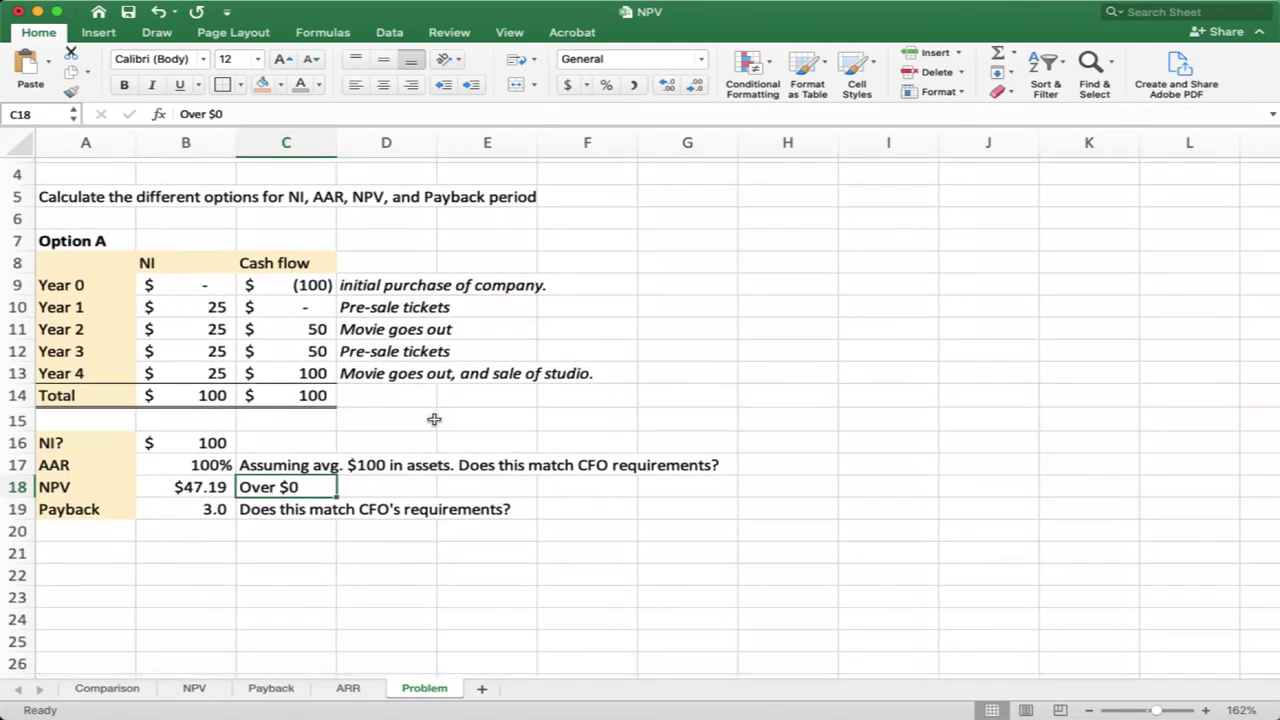
drag(205, 290, 224, 349)
drag(290, 286, 300, 375)
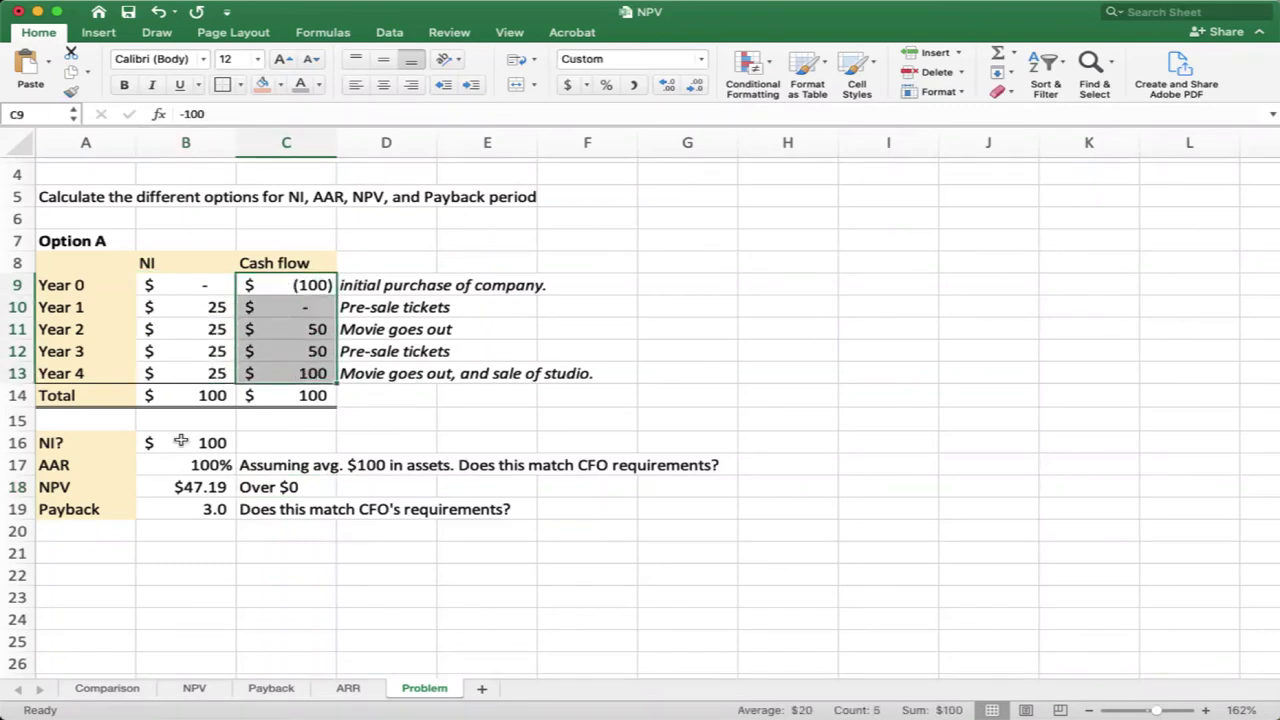
click(102, 445)
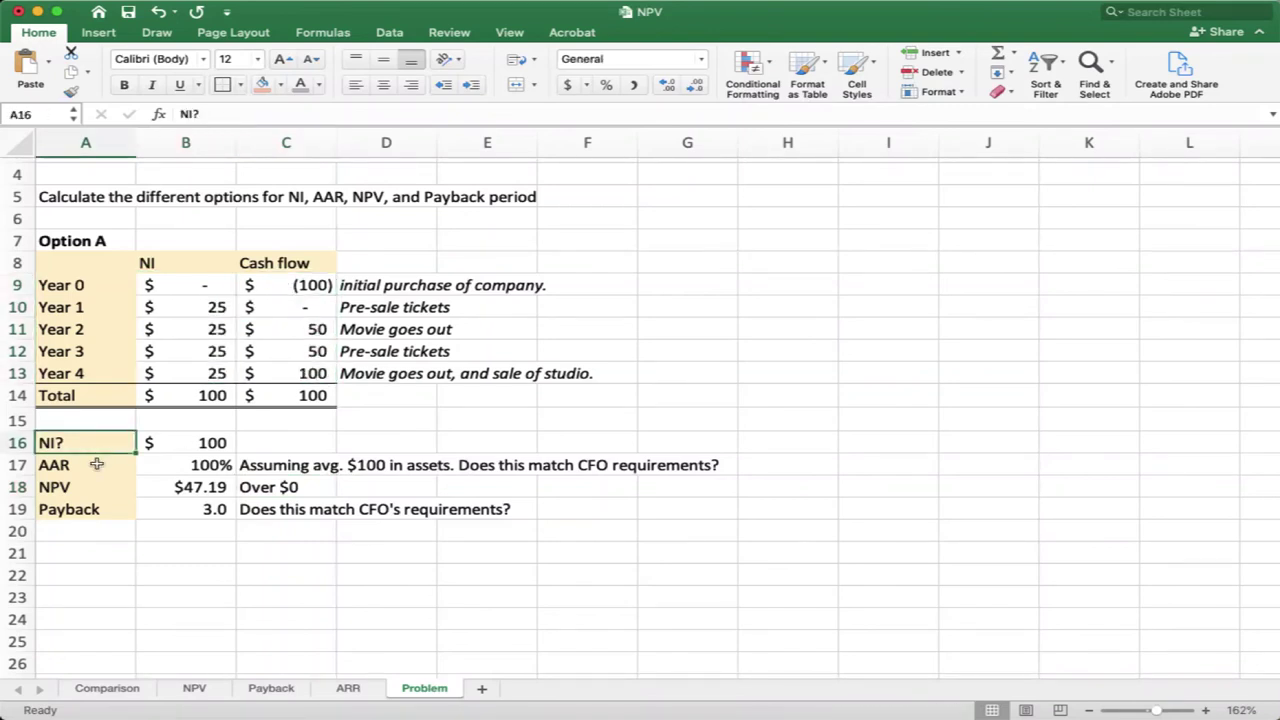
click(97, 470)
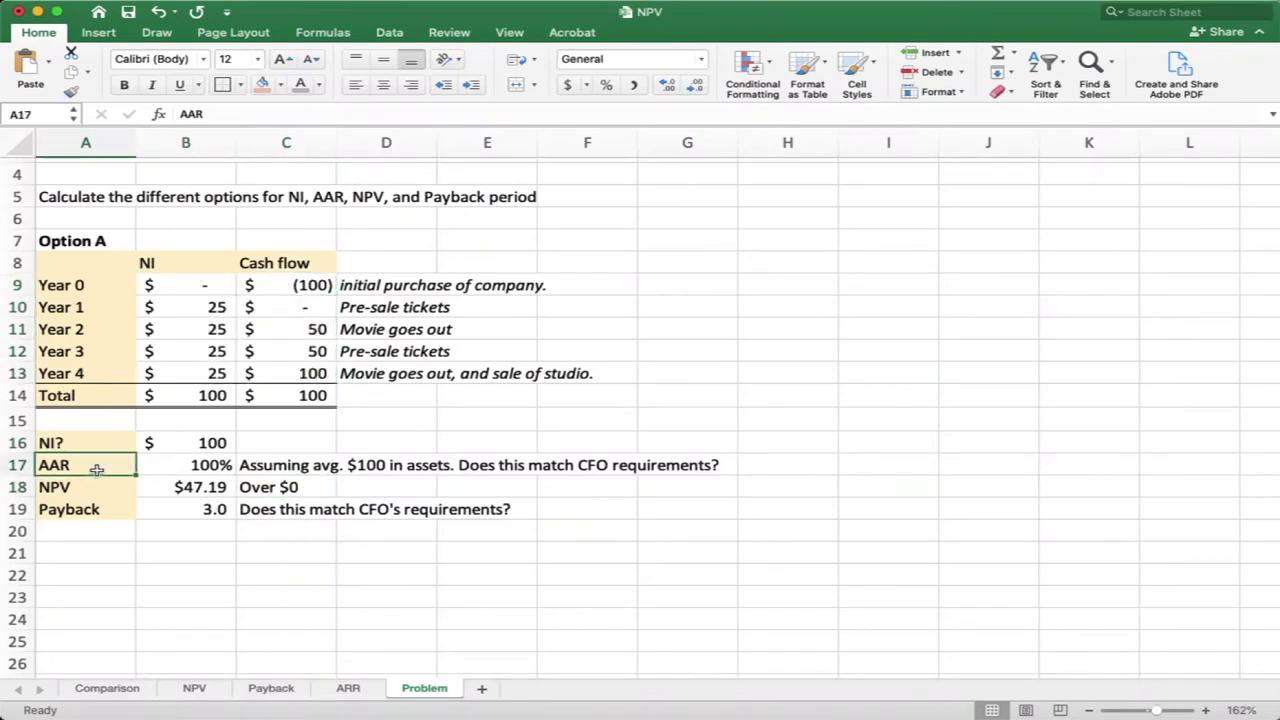
Change the AAR formula in B17 to =AVERAGE(B10:B13)/100, which gives 25%.
double_click(178, 466)
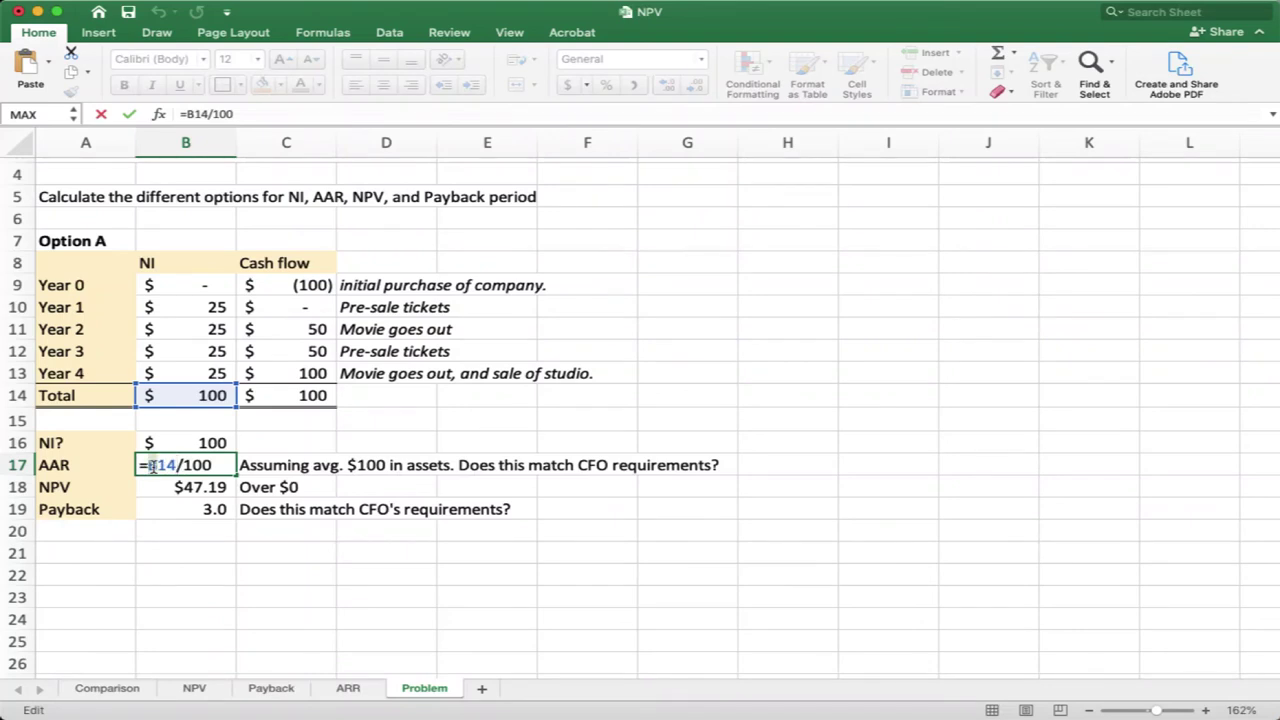
double_click(152, 466)
text(average()
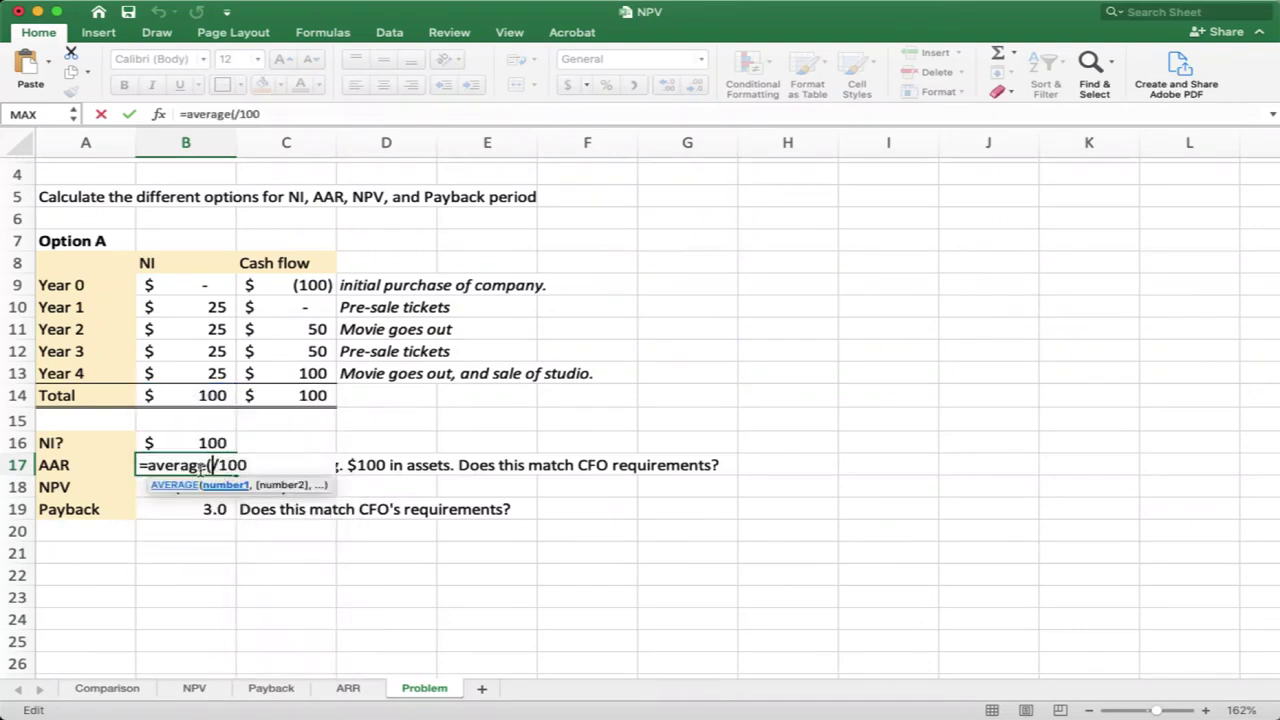
drag(180, 310, 177, 376)
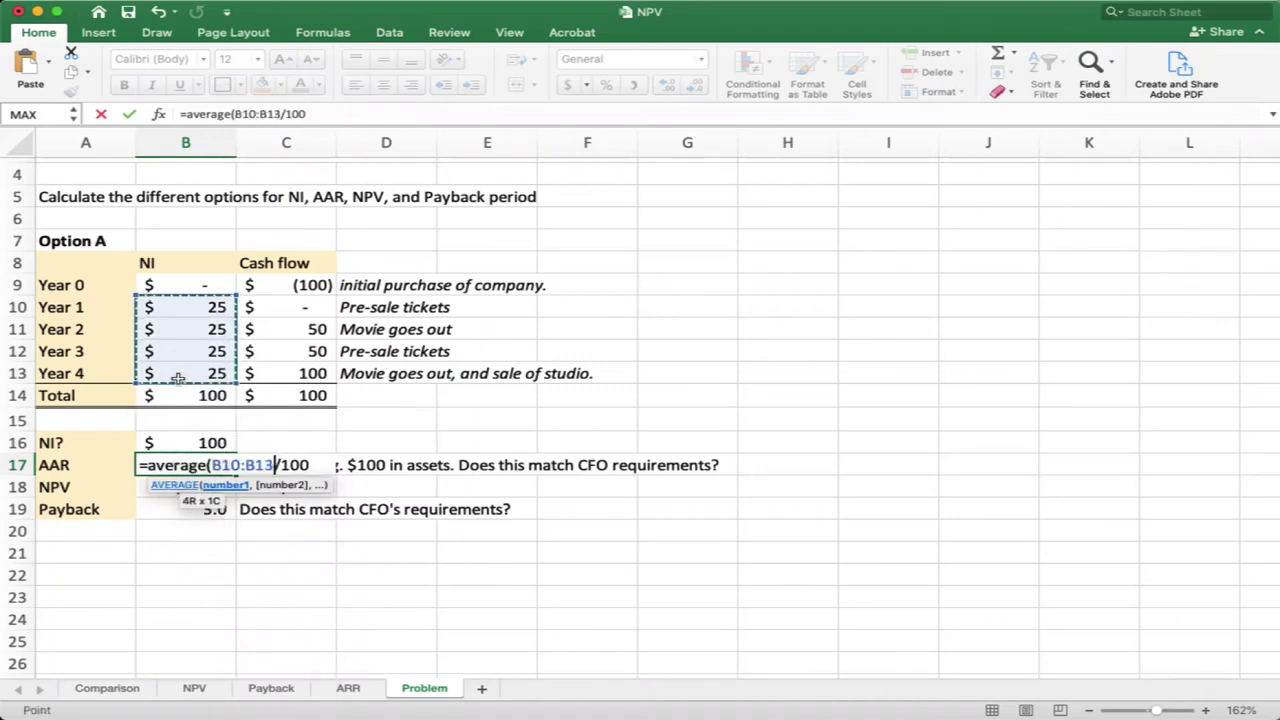
text())
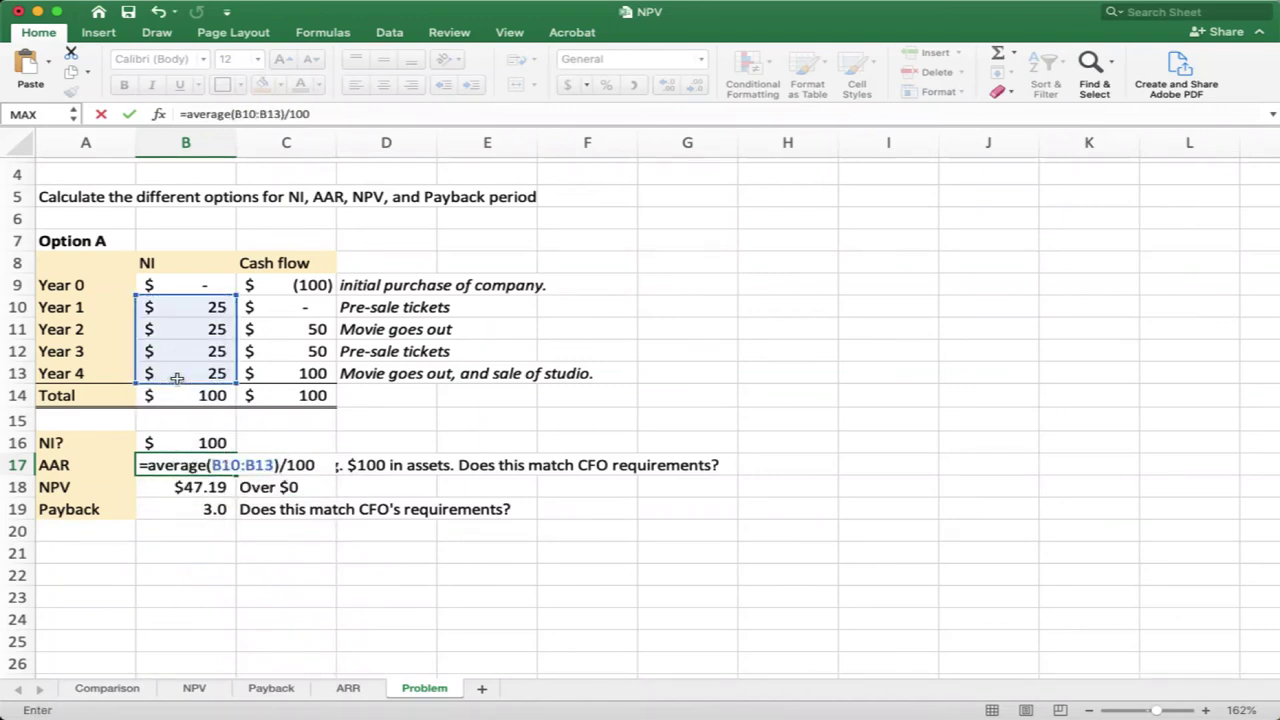
key(Tab)
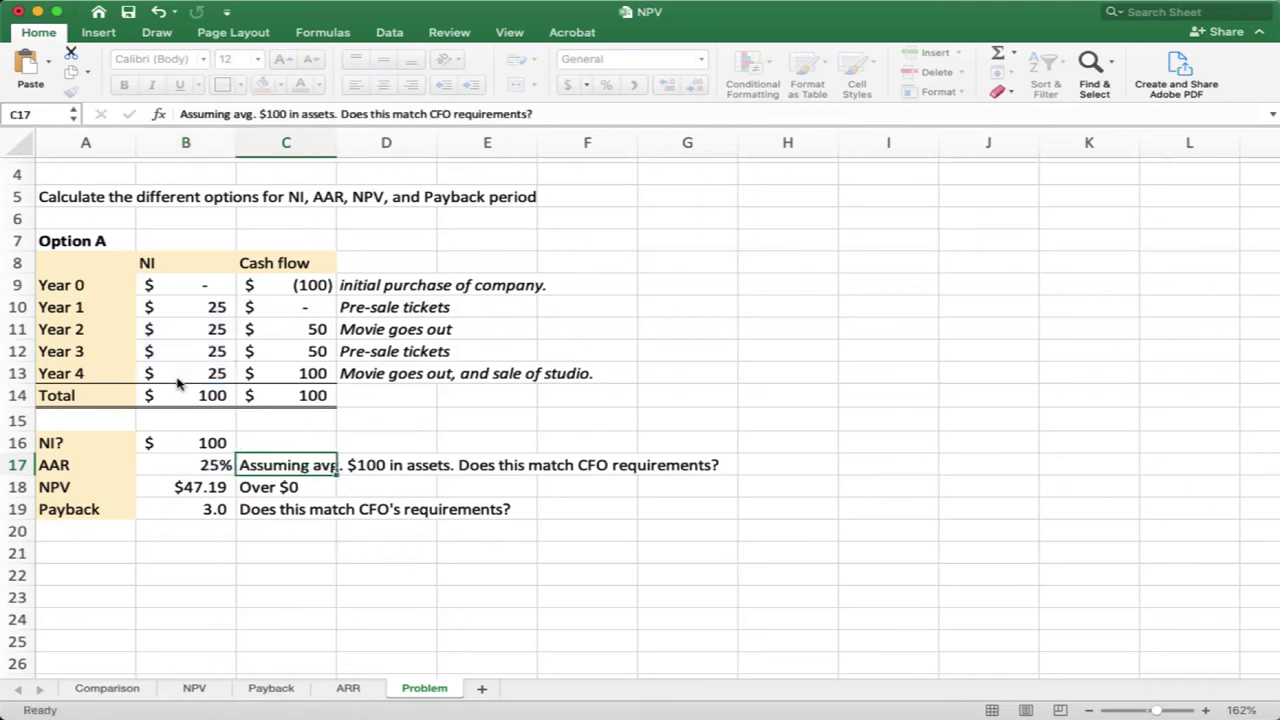
key(Left)
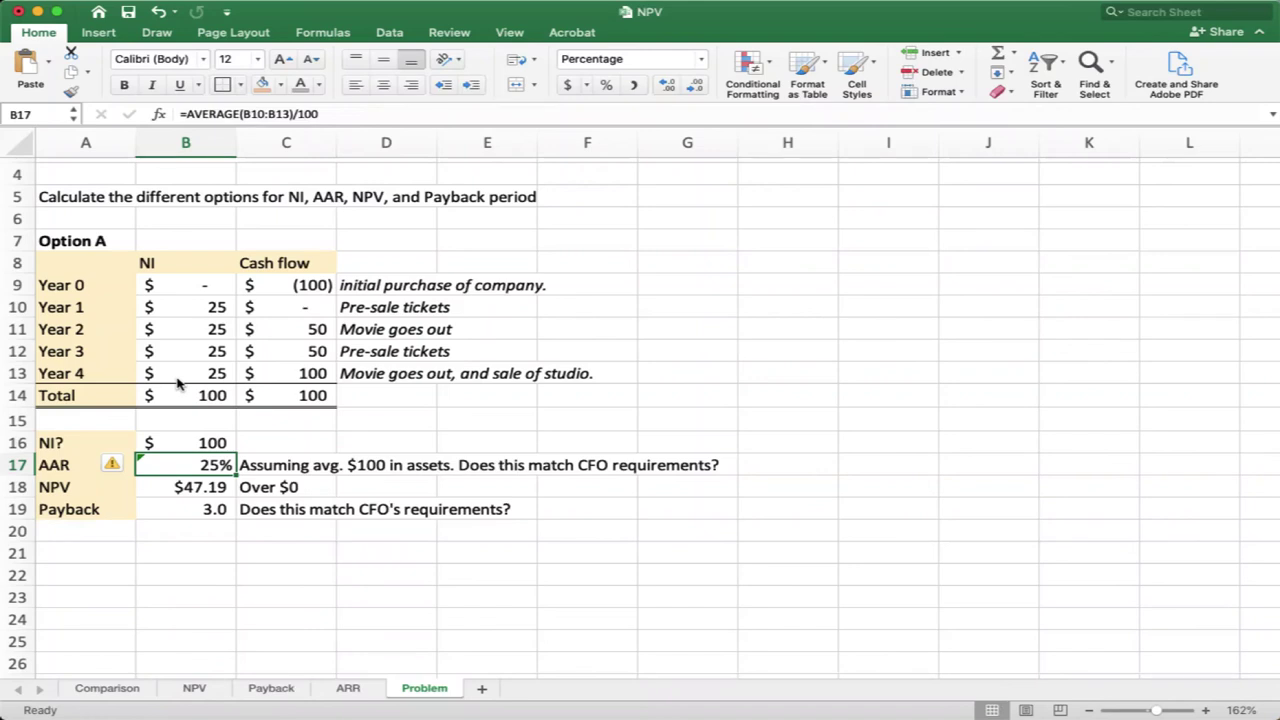
key(Down)
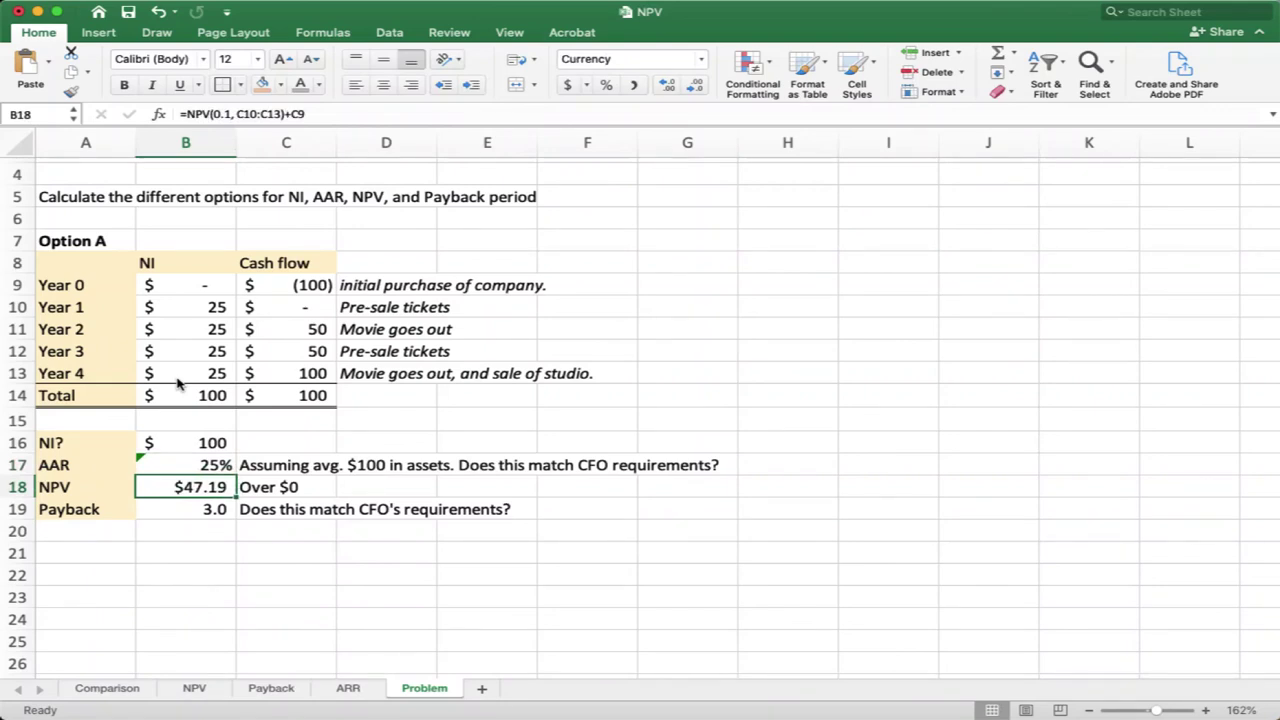
Rebuild B18 as =NPV(0.1, C10:C13) + C9, keeping the $47.19 result.
key(F2)
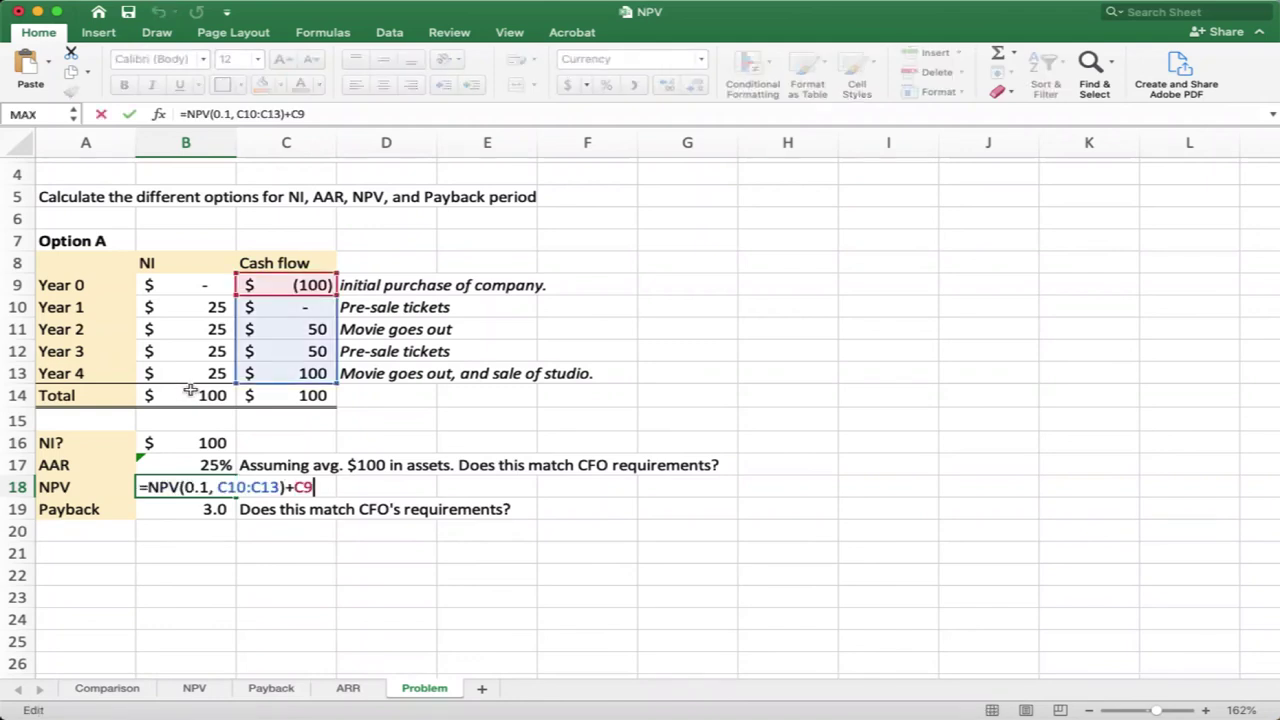
drag(143, 487, 285, 487)
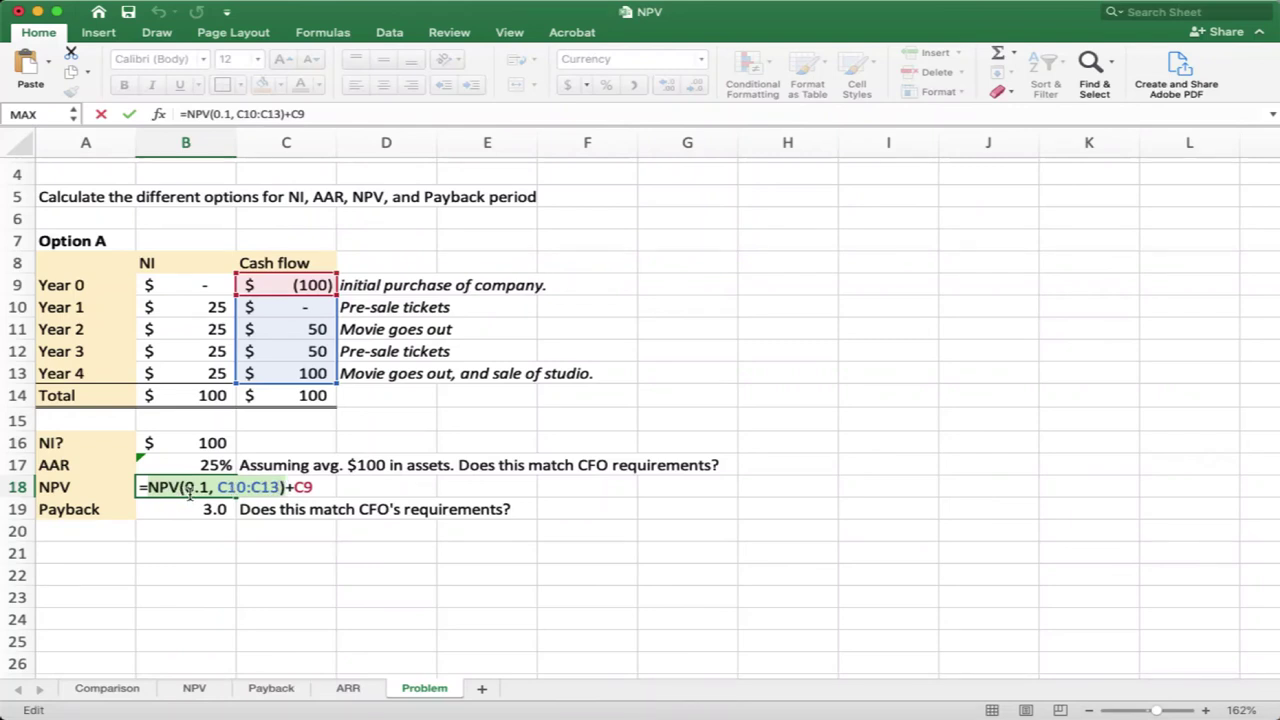
click(300, 487)
double_click(302, 488)
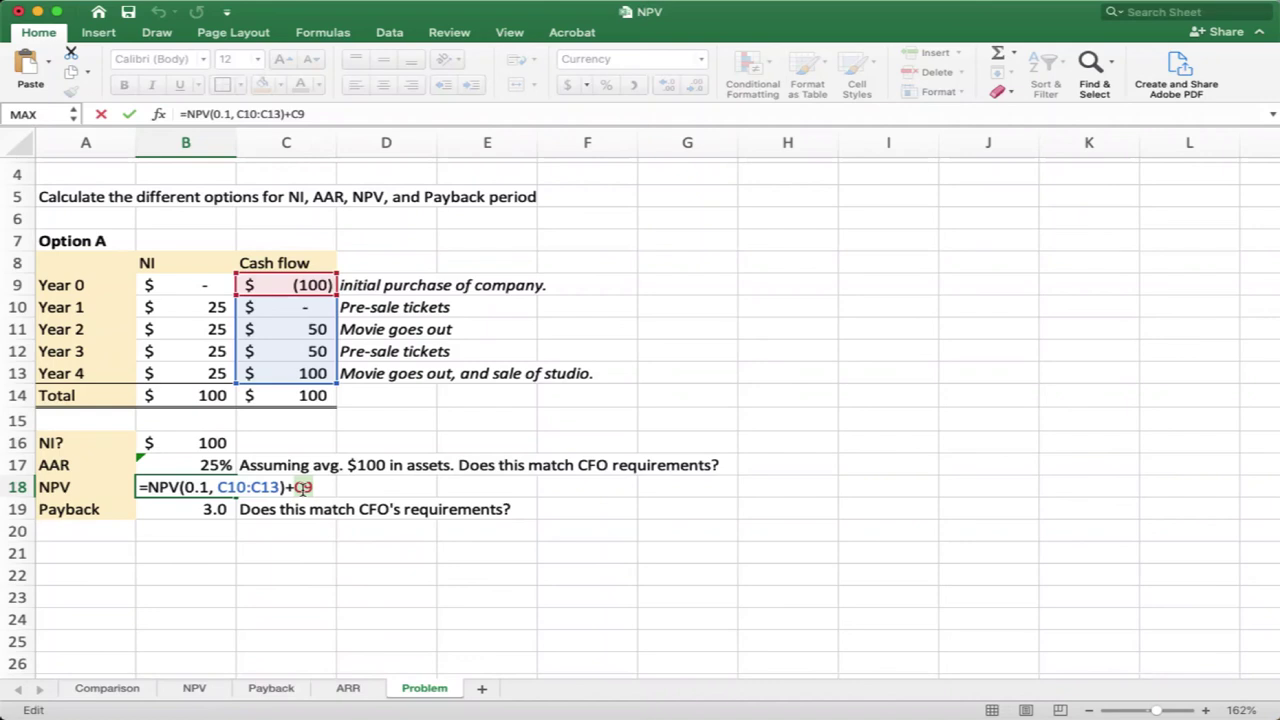
key(BackSpace)
key(BackSpace)
key(BackSpace)
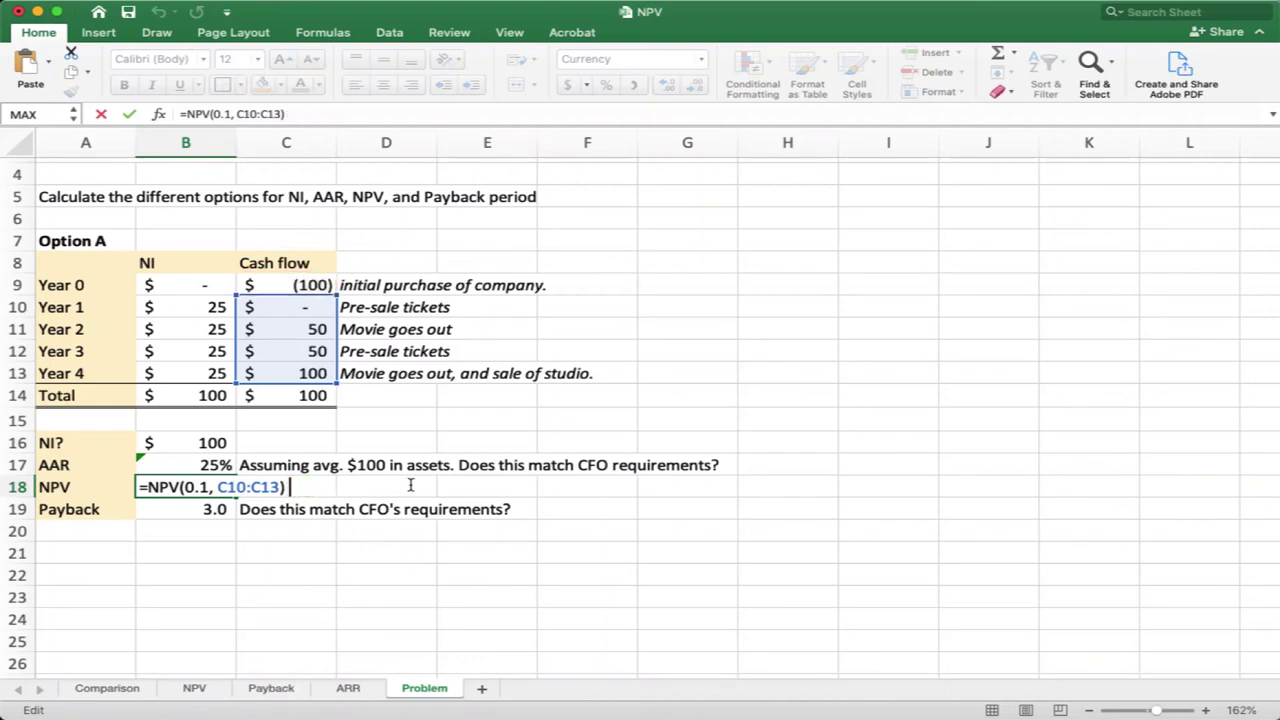
text(- 100)
key(BackSpace)
key(BackSpace)
key(BackSpace)
key(BackSpace)
key(BackSpace)
text(+)
click(303, 285)
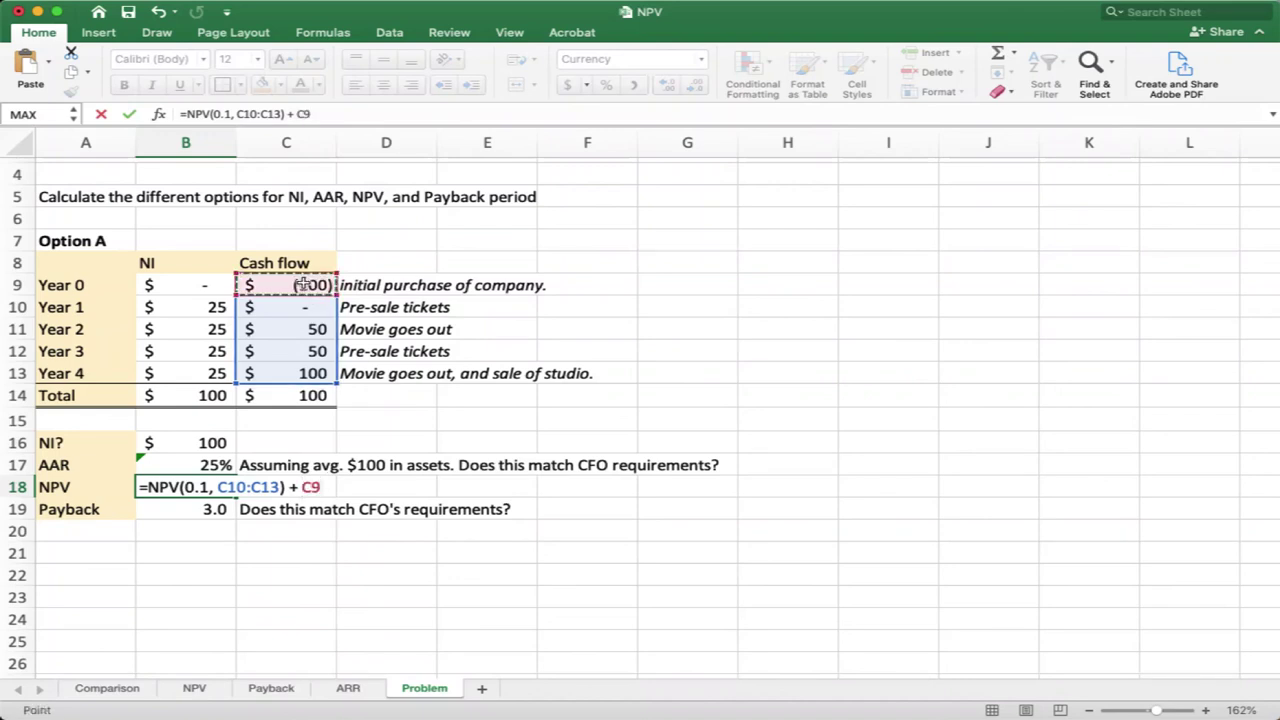
key(Return)
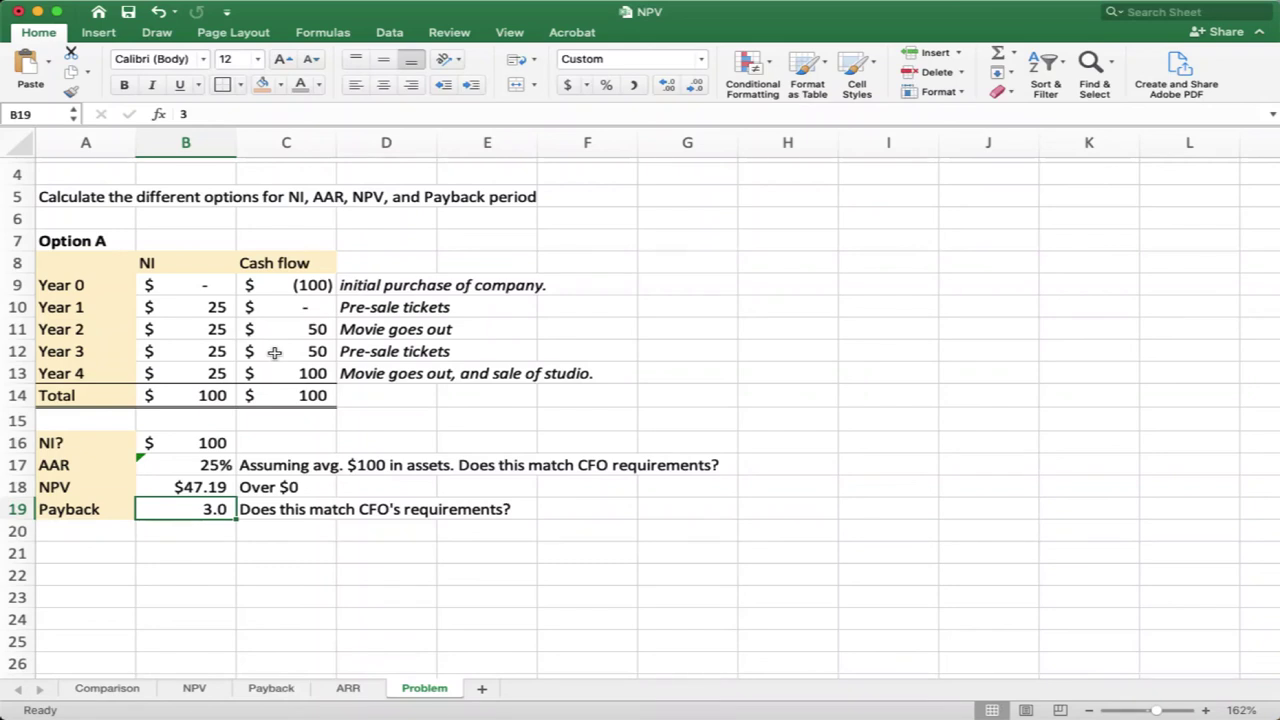
click(108, 688)
Go over the summary's data used, NPV's answer, acceptance rules, and each method's advantages.
click(261, 586)
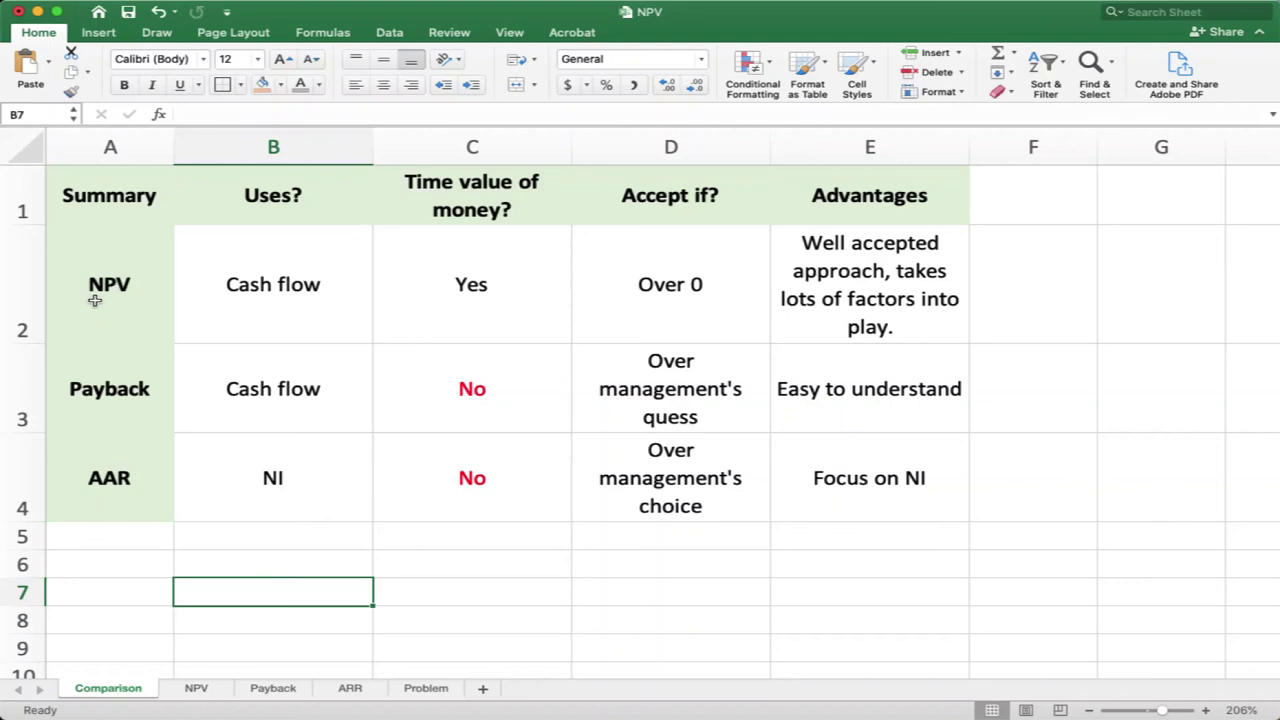
drag(96, 304, 222, 387)
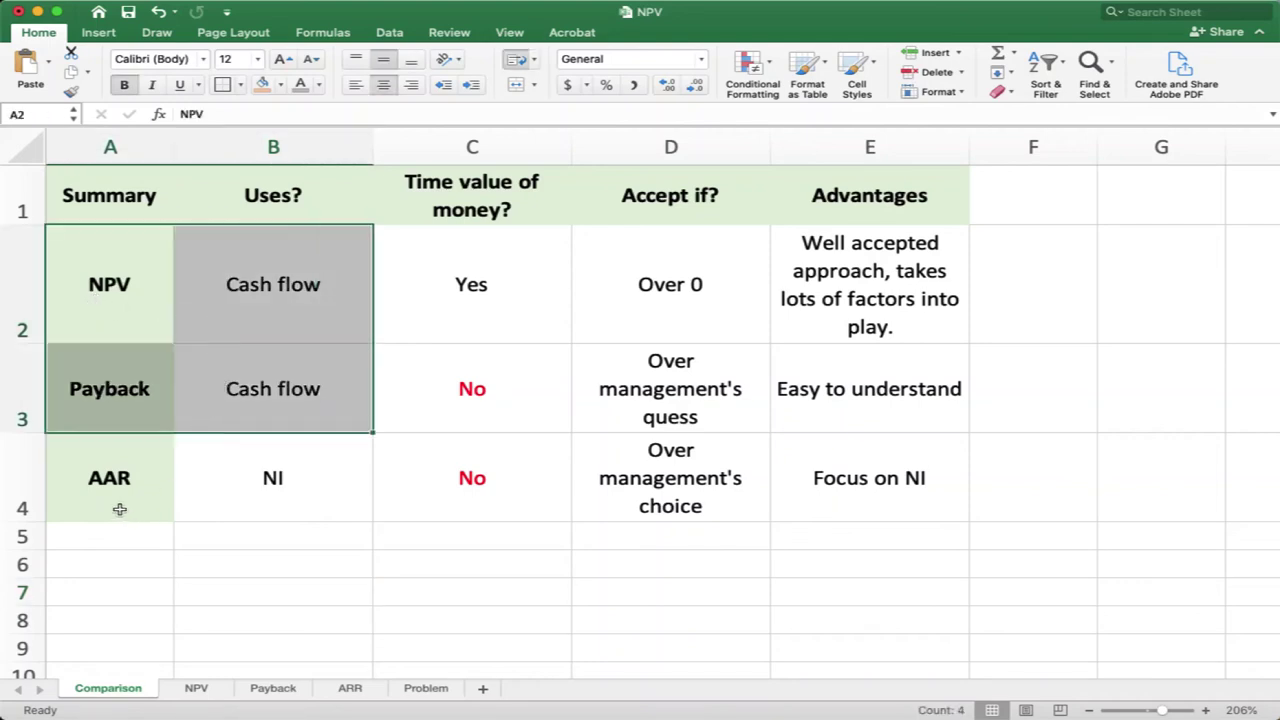
drag(119, 509, 234, 508)
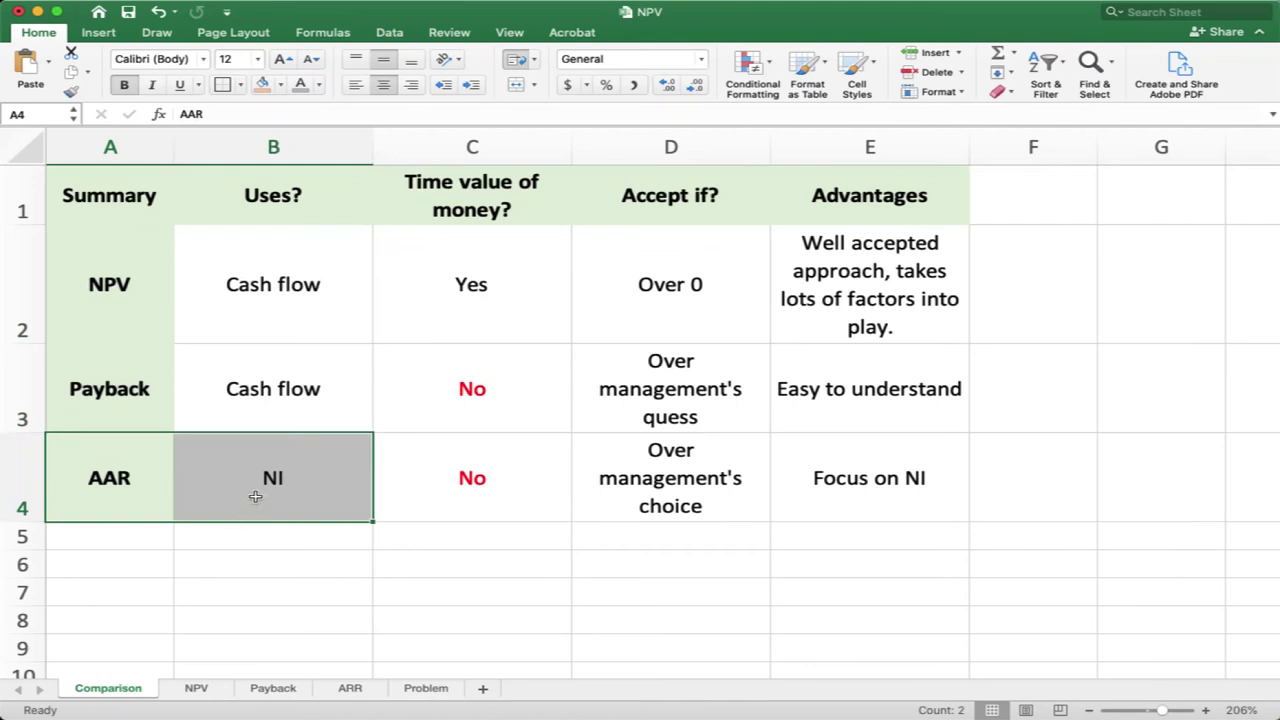
click(444, 336)
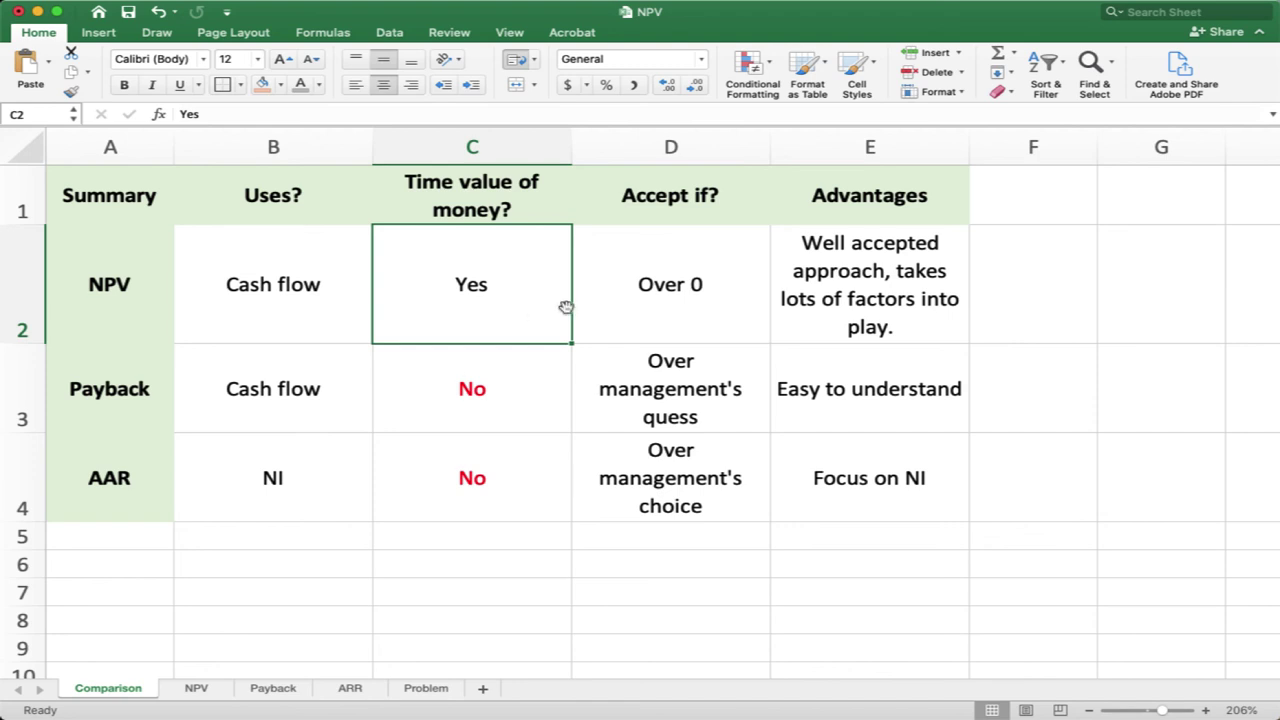
click(648, 322)
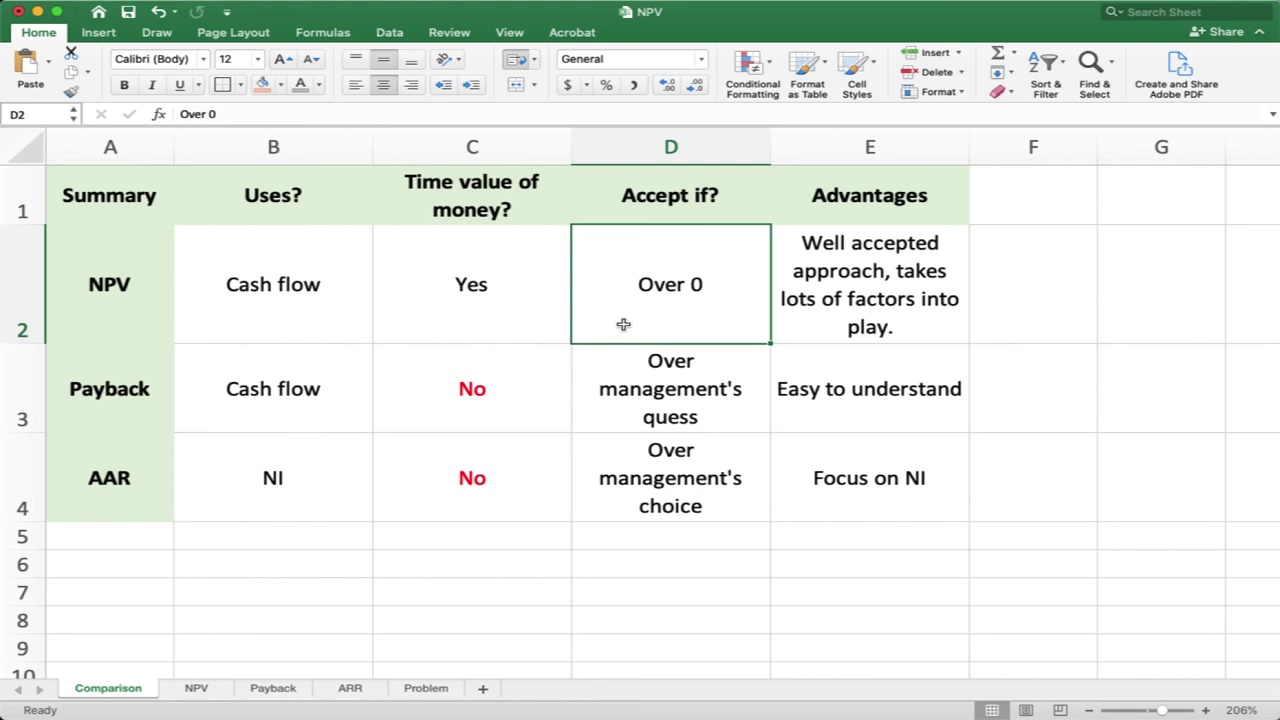
drag(586, 420, 583, 457)
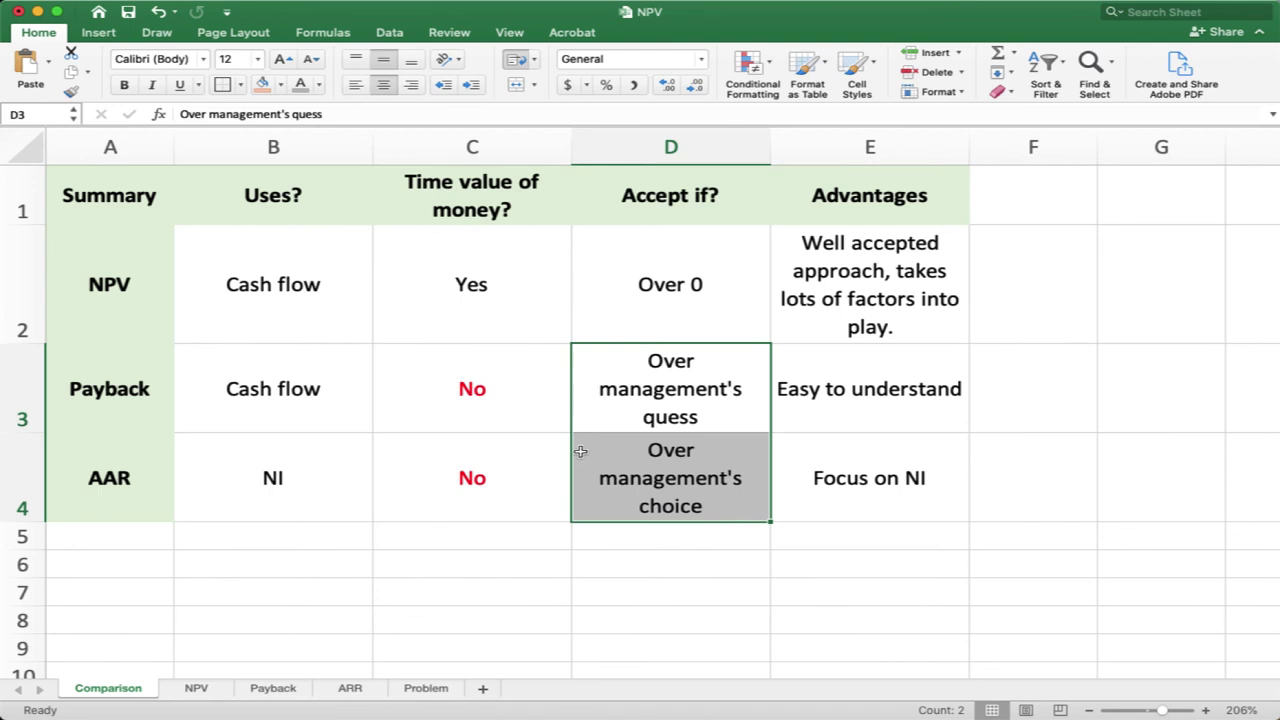
click(803, 334)
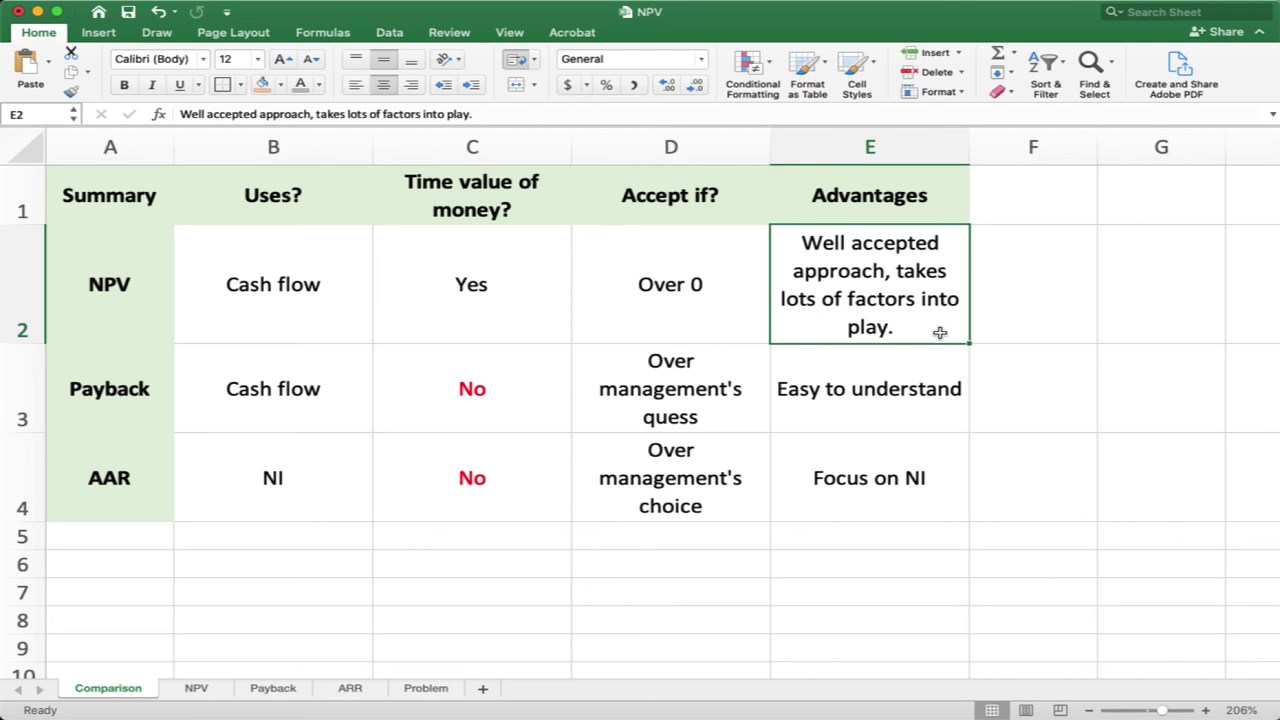
click(938, 429)
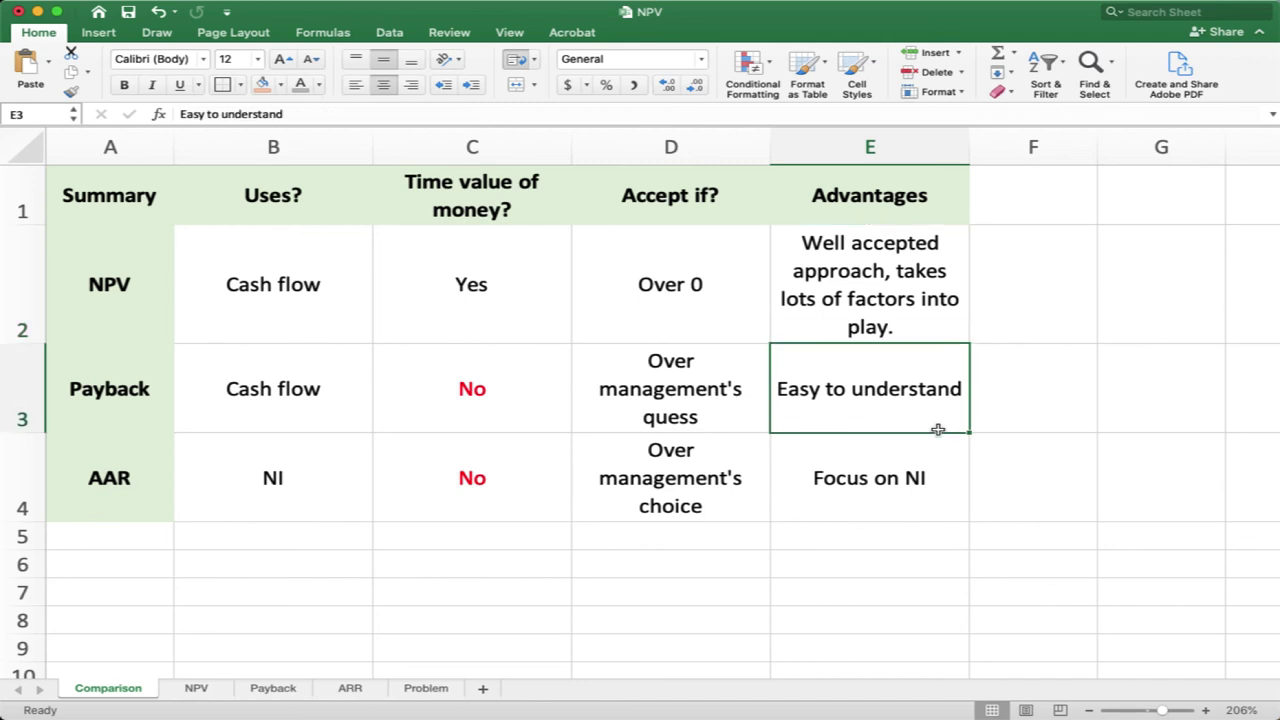
click(948, 471)
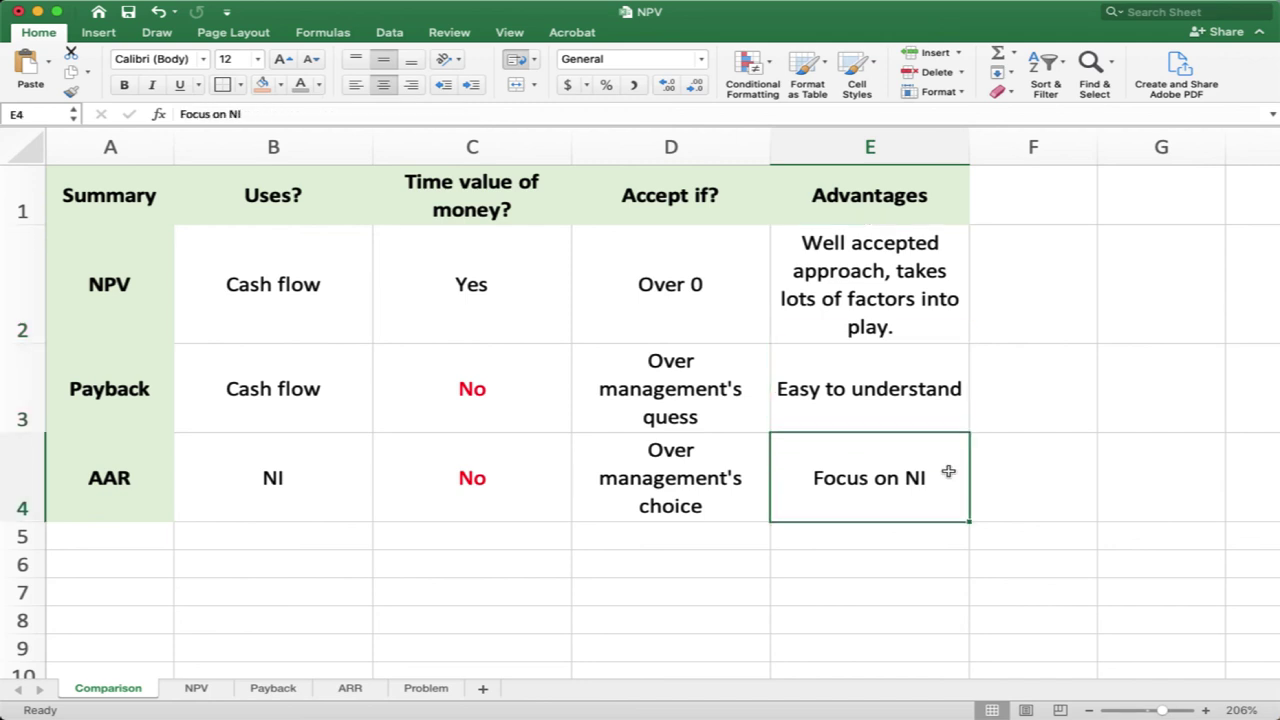